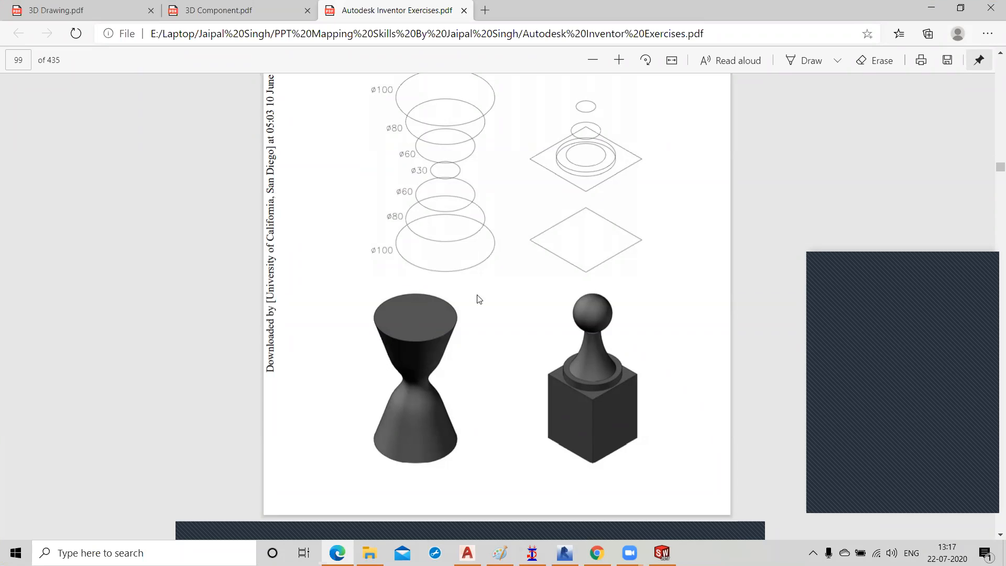
# Step: Examine the Exercise F6 loft trophies page for the circle diameters, the spacing between circles and the finished trophy shape
pyautogui.scroll(2, 476, 297)
pyautogui.scroll(-2, 403, 359)
pyautogui.scroll(1, 440, 283)
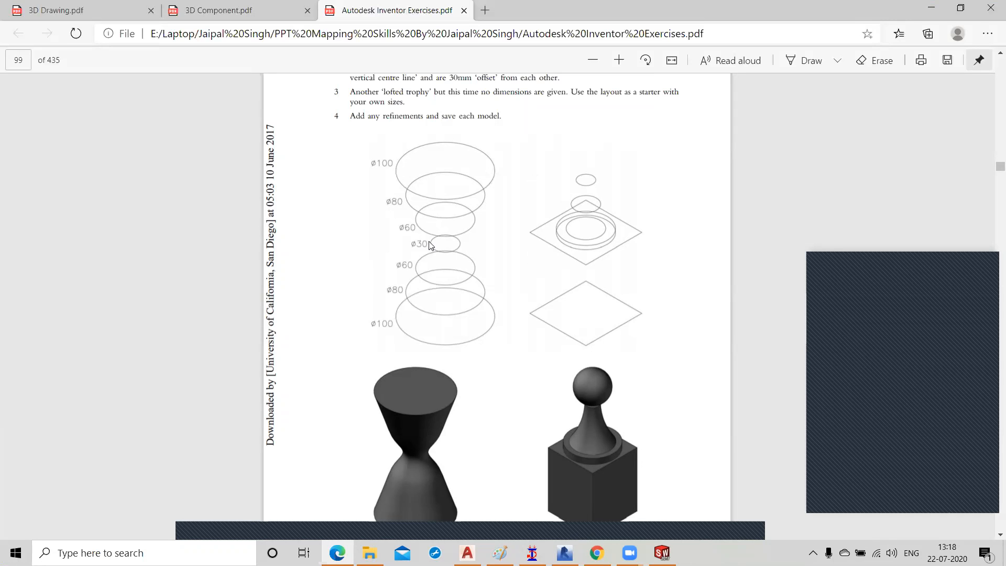
pyautogui.scroll(1, 430, 245)
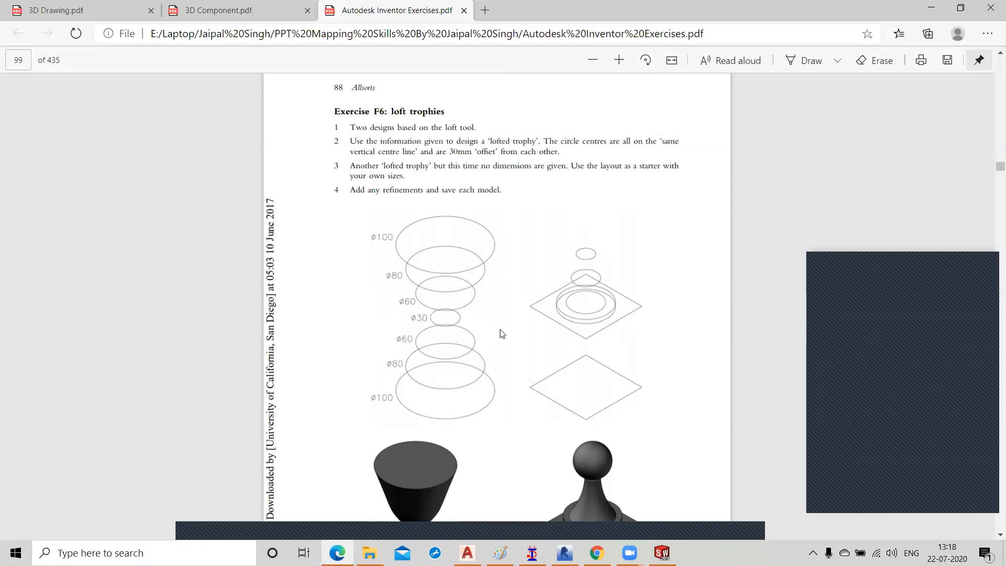
pyautogui.scroll(-3, 466, 341)
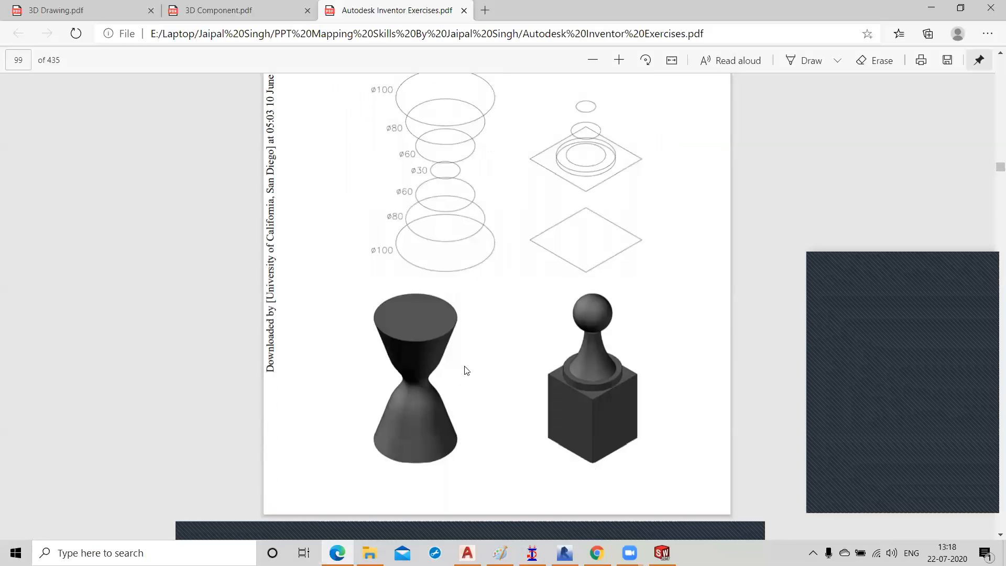
pyautogui.scroll(4, 471, 329)
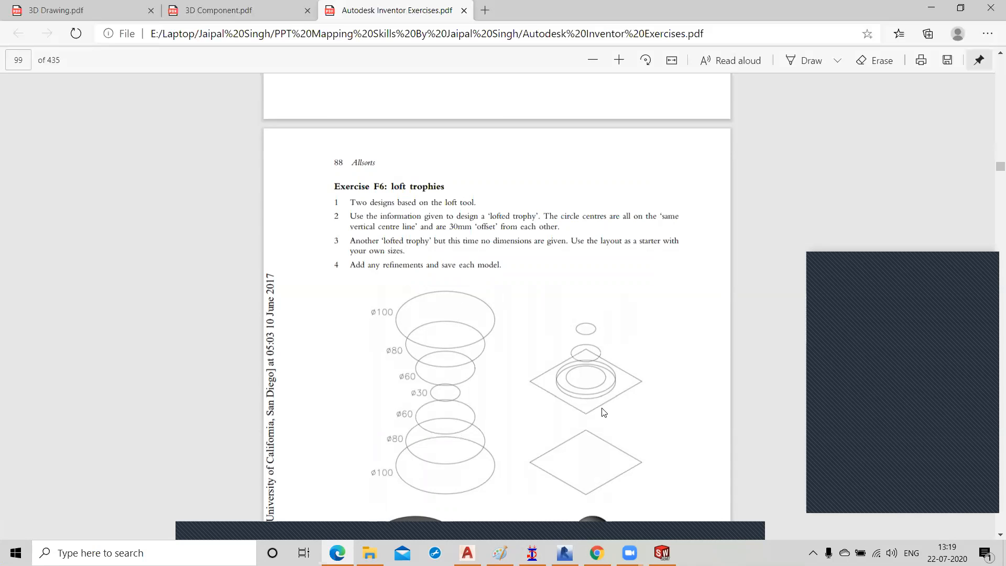
pyautogui.scroll(-1, 602, 412)
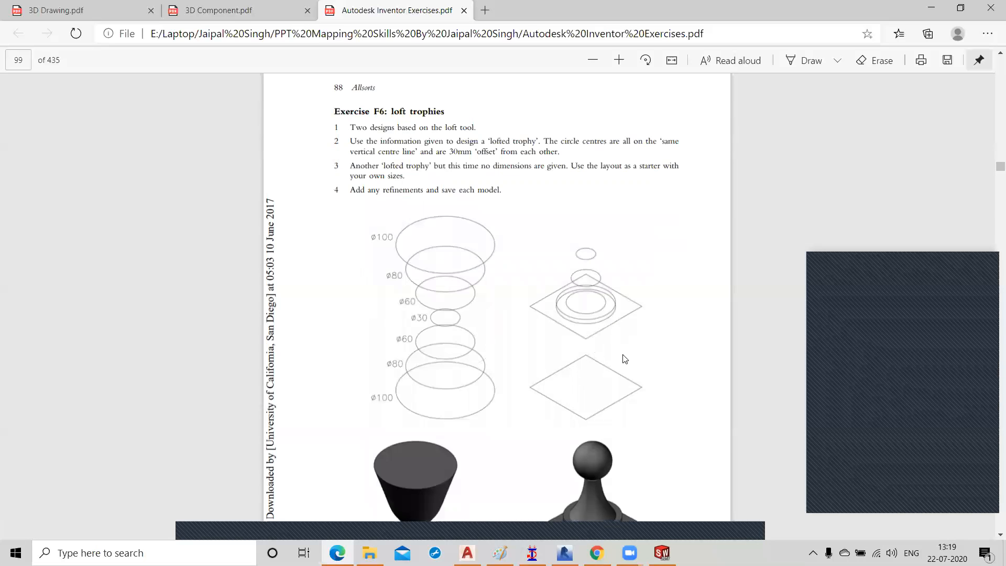
pyautogui.scroll(-1, 621, 357)
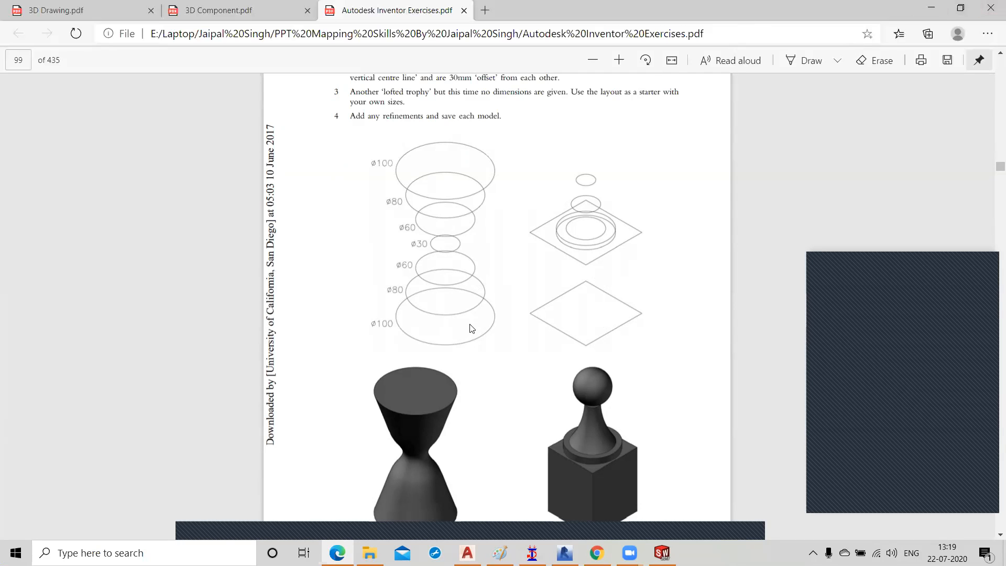
# Step: Switch to the empty SOLIDWORKS part, rechecking the first trophy's circle layout in the PDF exercise
pyautogui.click(932, 7)
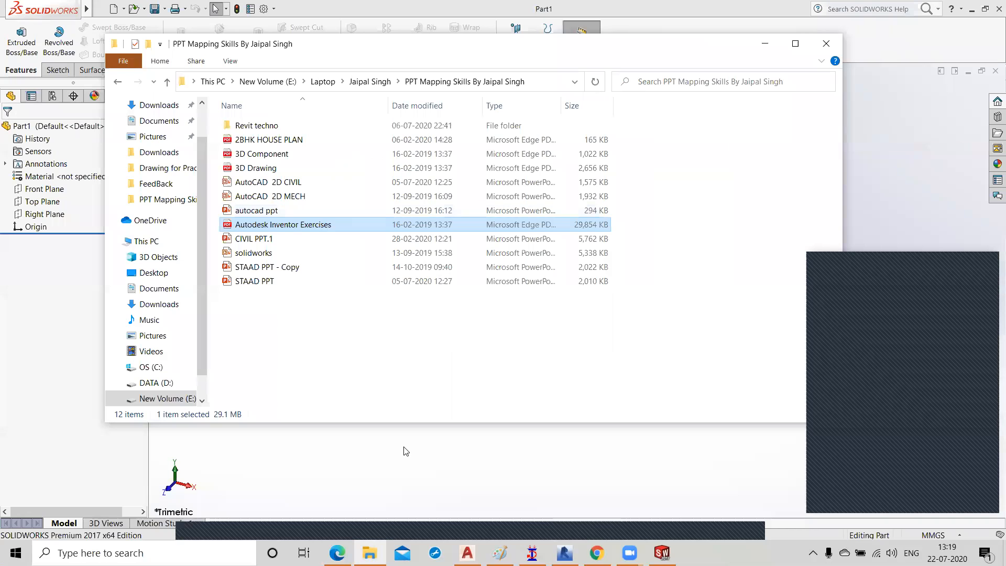
pyautogui.click(762, 46)
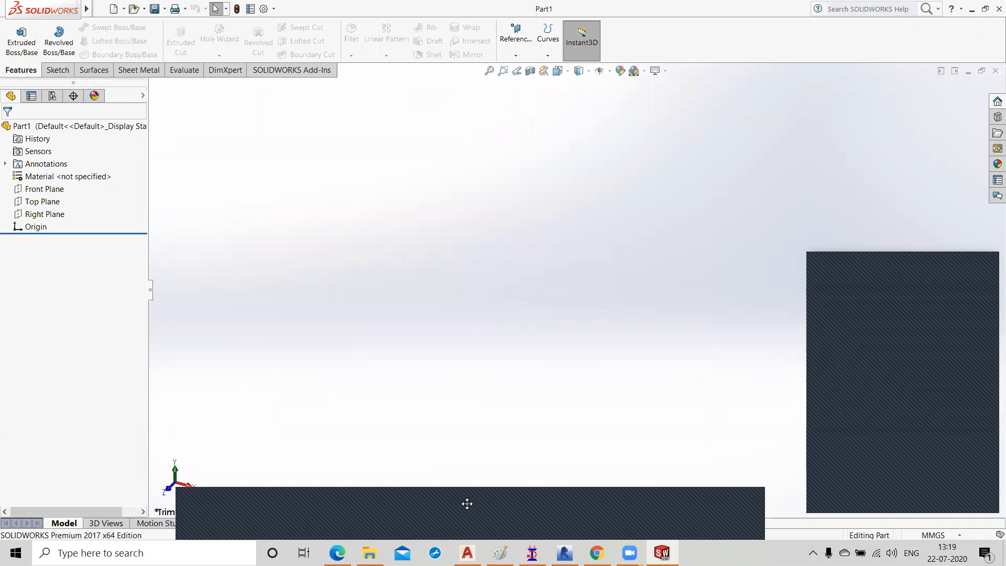
pyautogui.click(337, 553)
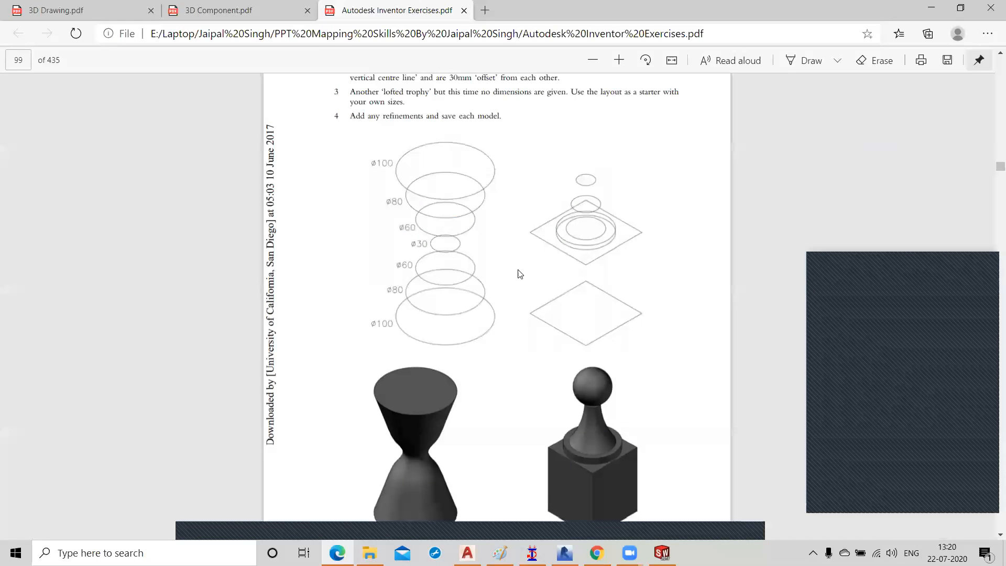
pyautogui.click(931, 7)
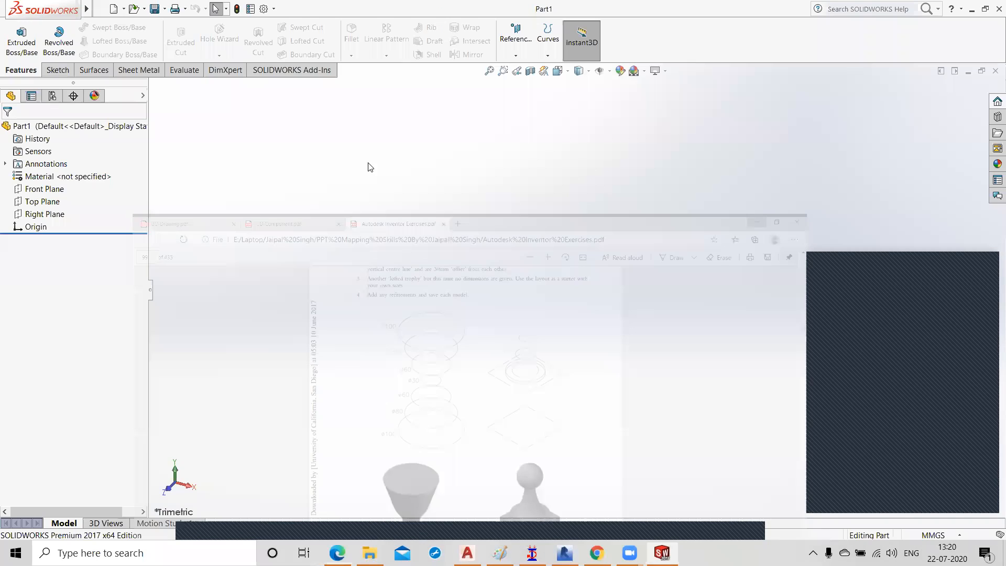
# Step: Start a sketch on the Top Plane and draw a circle about 75 mm in diameter centred on the origin
pyautogui.click(39, 202)
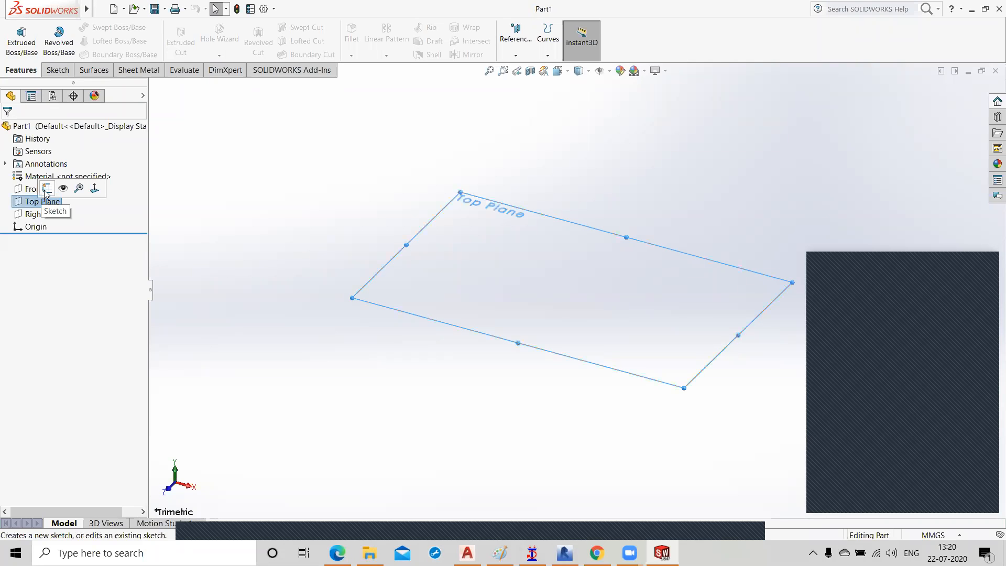
pyautogui.click(46, 191)
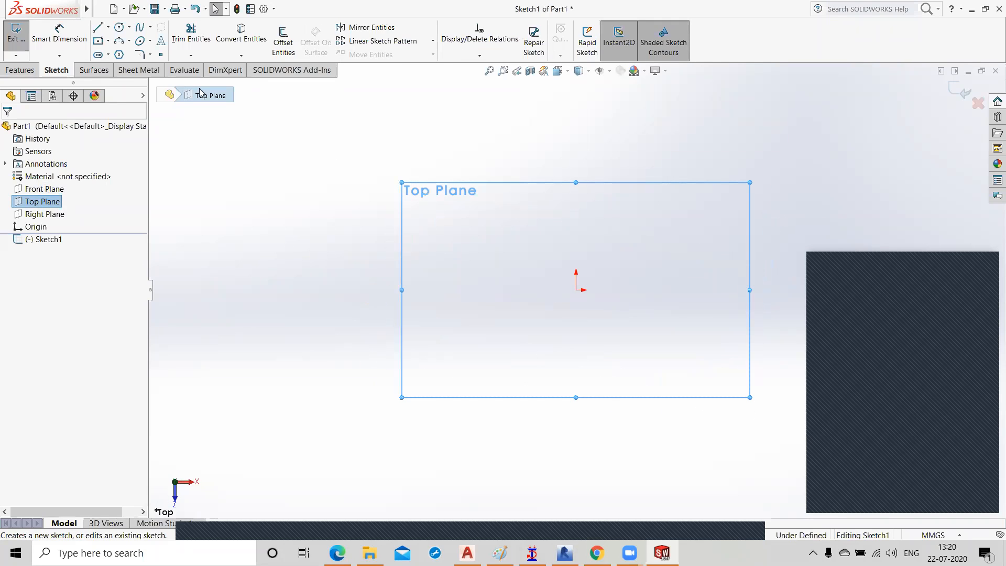
pyautogui.click(119, 27)
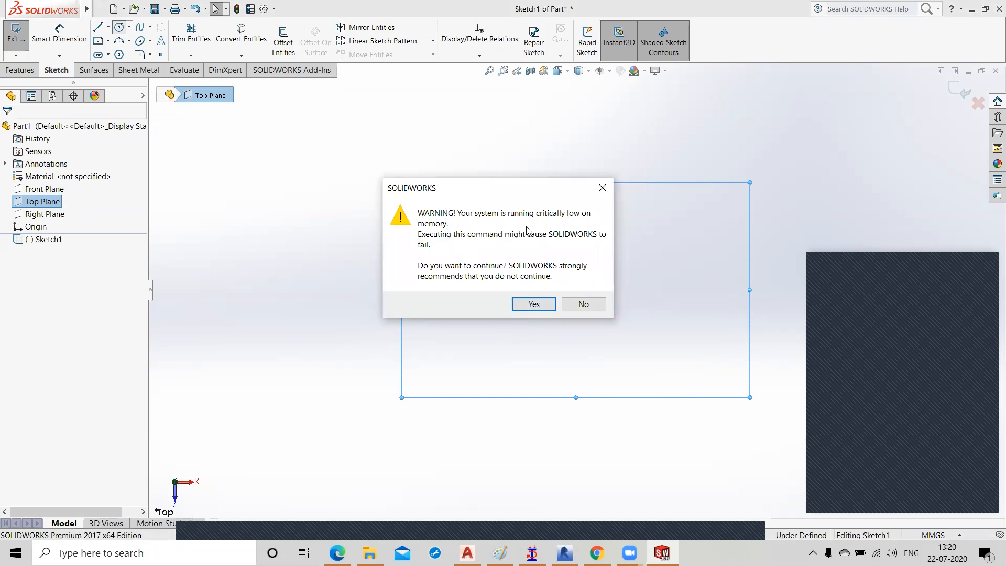
pyautogui.click(534, 305)
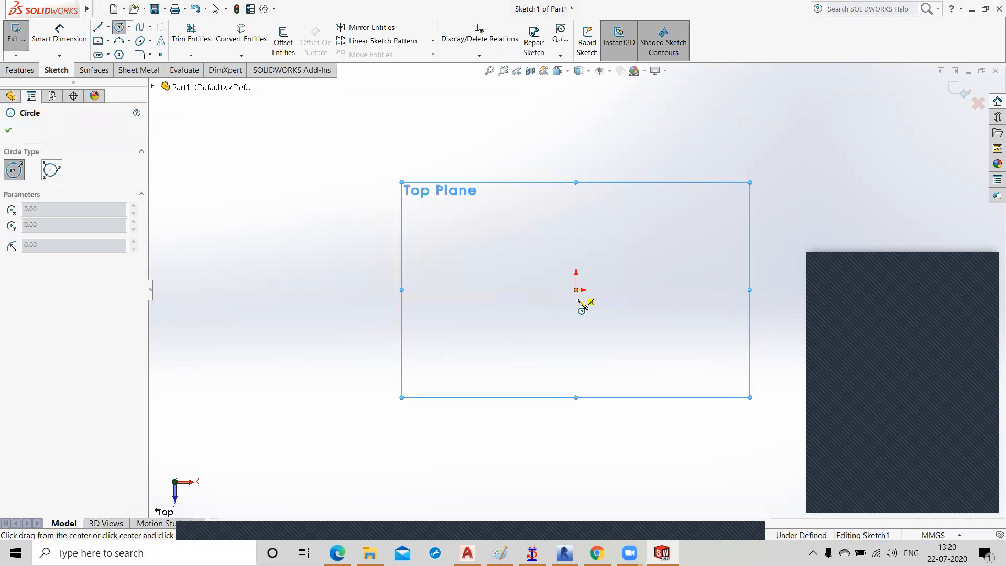
pyautogui.click(576, 290)
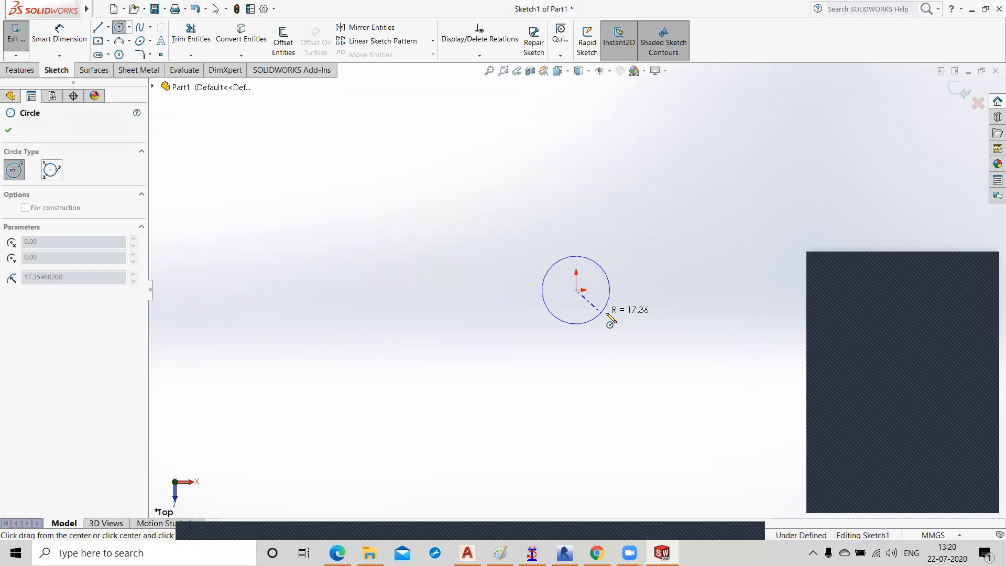
pyautogui.click(649, 294)
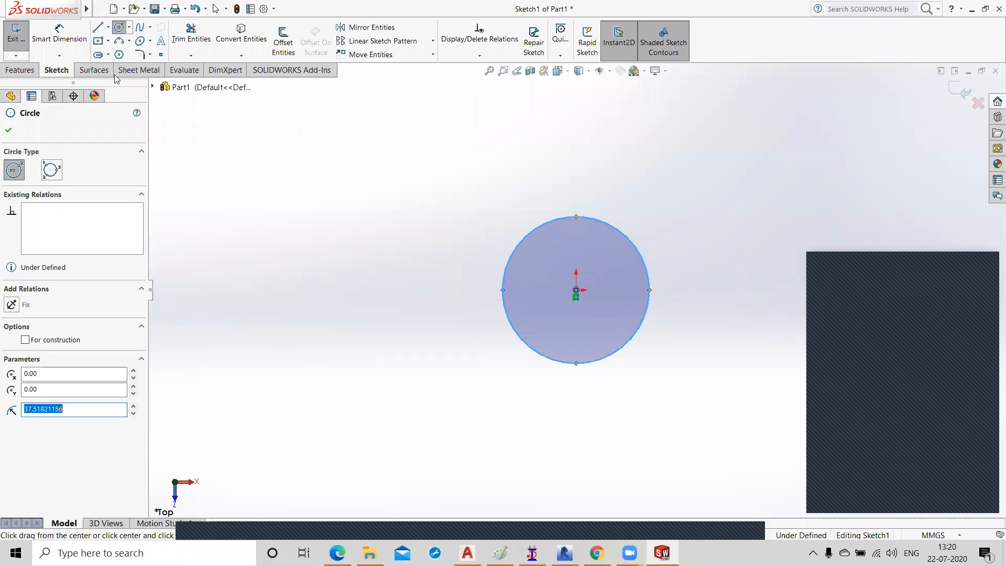
# Step: Dimension the circle and set its diameter to 100 mm
pyautogui.click(54, 34)
pyautogui.click(521, 253)
pyautogui.click(452, 289)
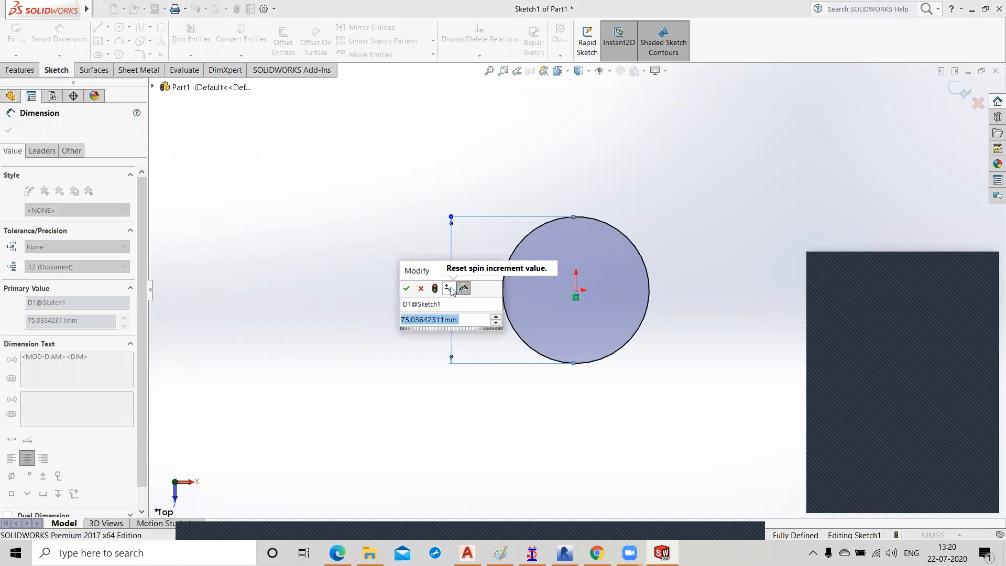
pyautogui.write('100')
pyautogui.press('Return')
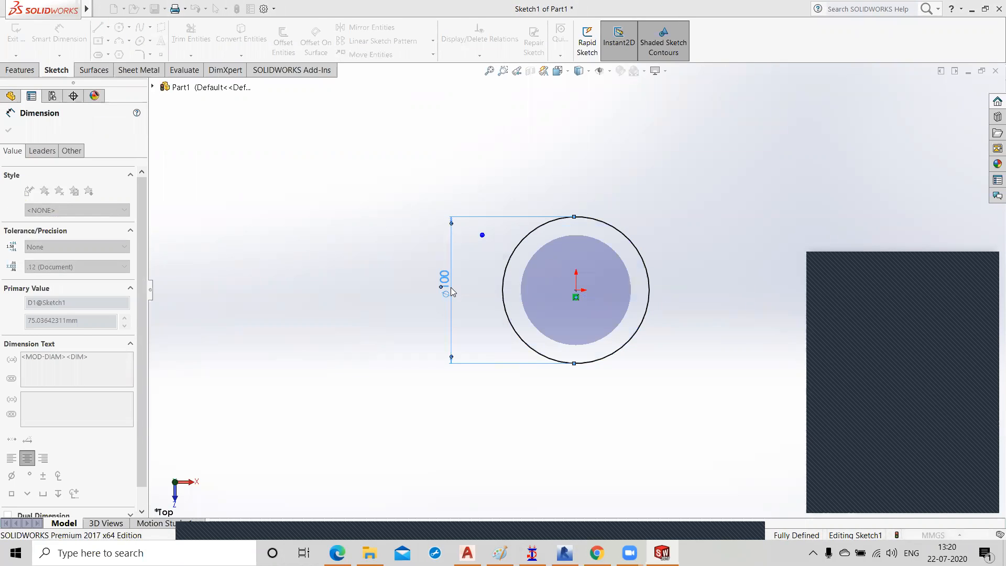
pyautogui.click(386, 267)
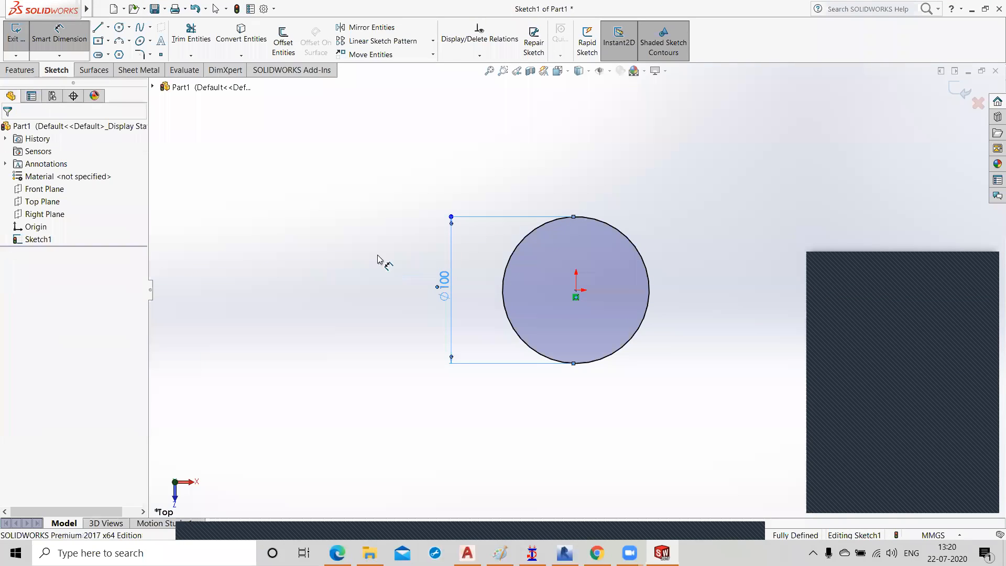
# Step: Draw three smaller concentric circles about 62, 36 and 20 mm in diameter, centred on the origin inside the 100 mm circle
pyautogui.click(119, 26)
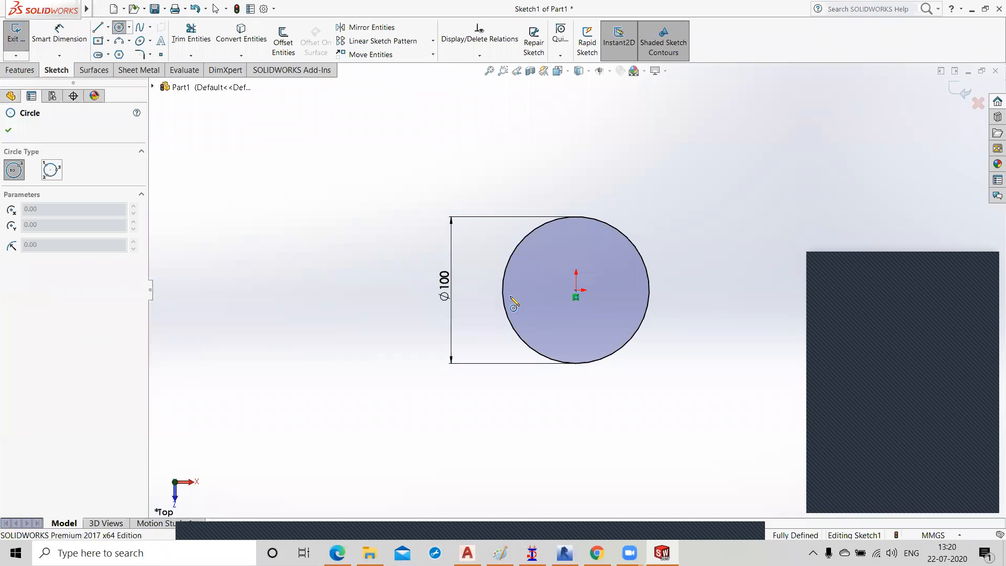
pyautogui.click(576, 290)
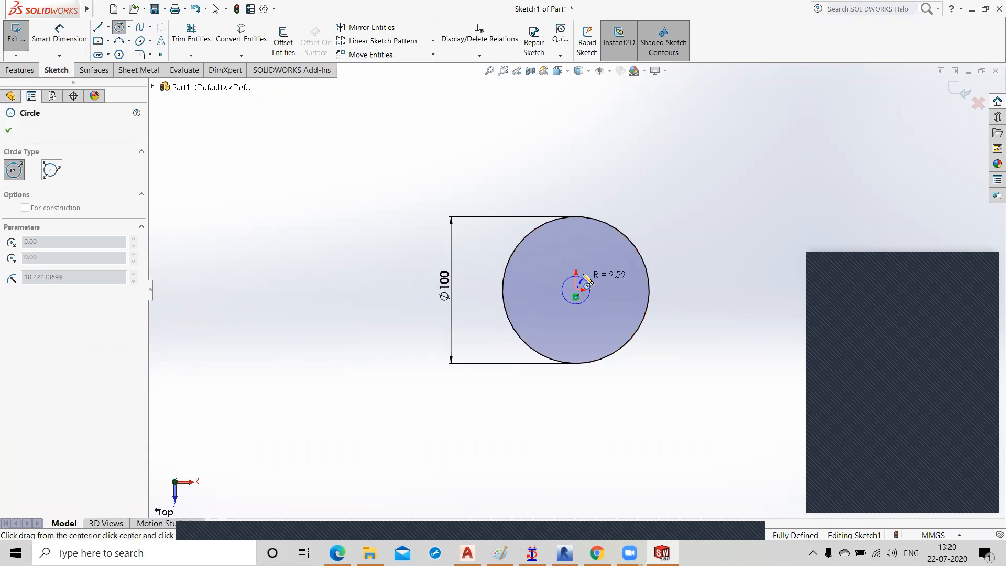
pyautogui.click(607, 258)
pyautogui.click(577, 290)
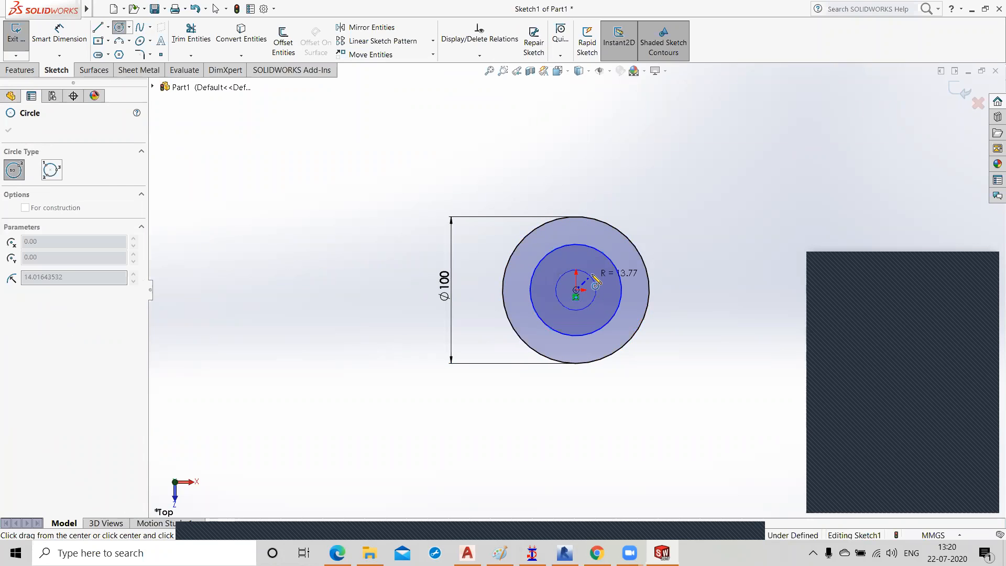
pyautogui.click(601, 283)
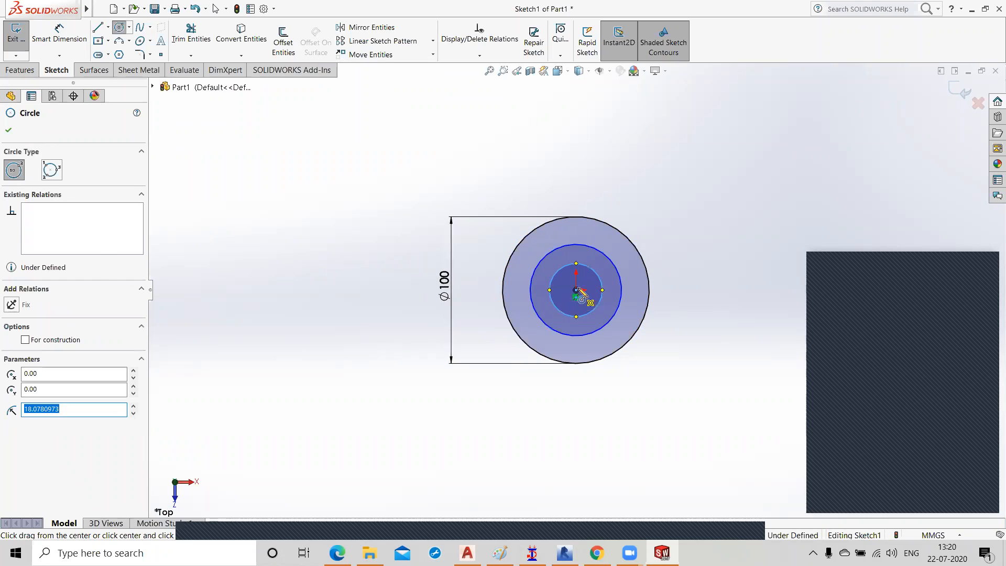
pyautogui.click(576, 291)
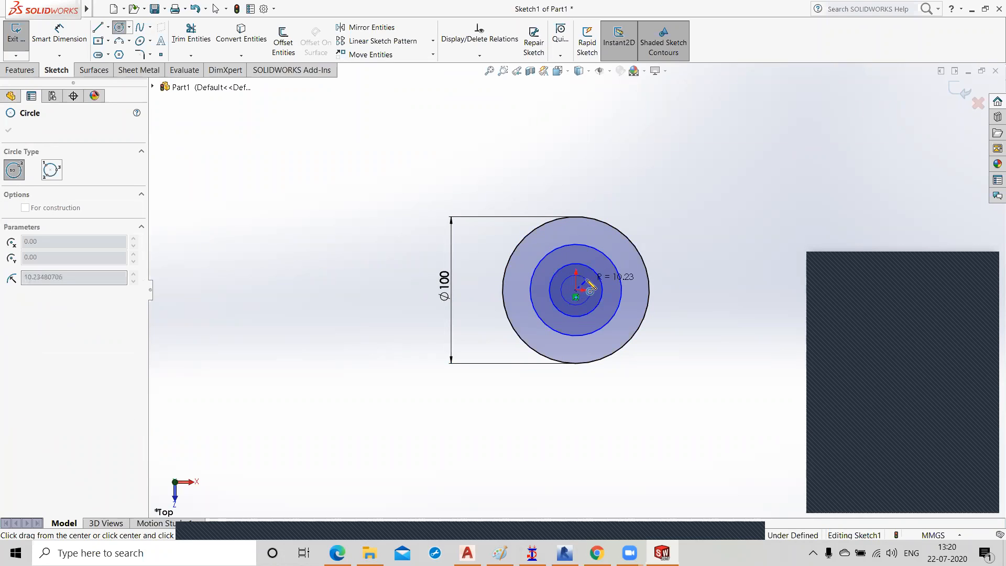
pyautogui.click(588, 282)
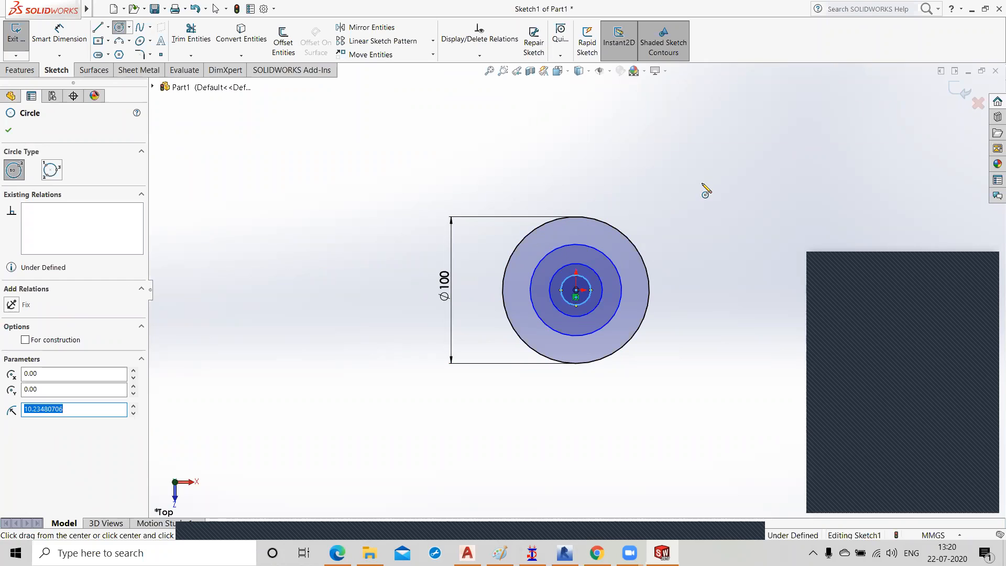
pyautogui.click(9, 130)
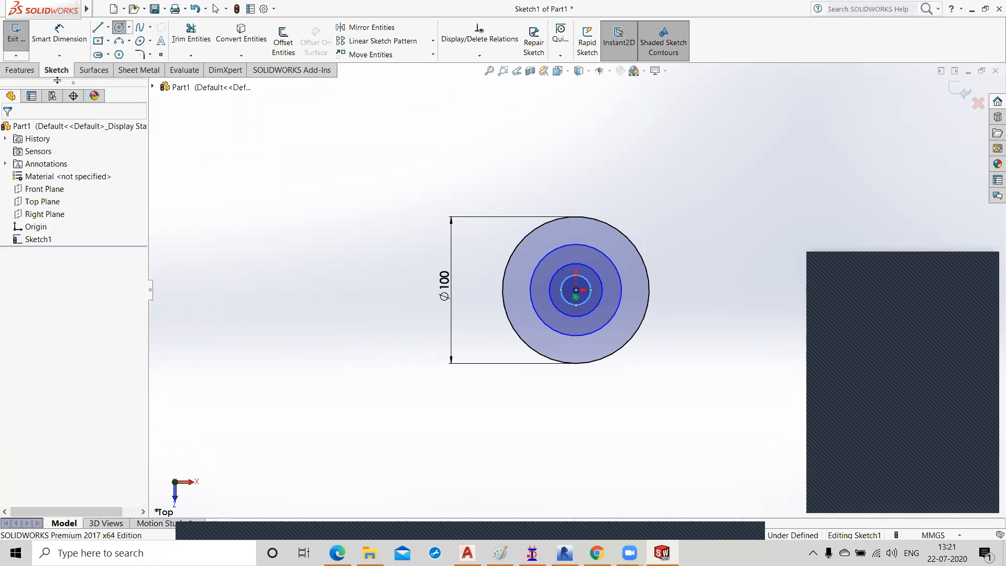
# Step: Dimension the largest of the three inner circles and set its diameter to 80 mm
pyautogui.click(54, 42)
pyautogui.click(565, 280)
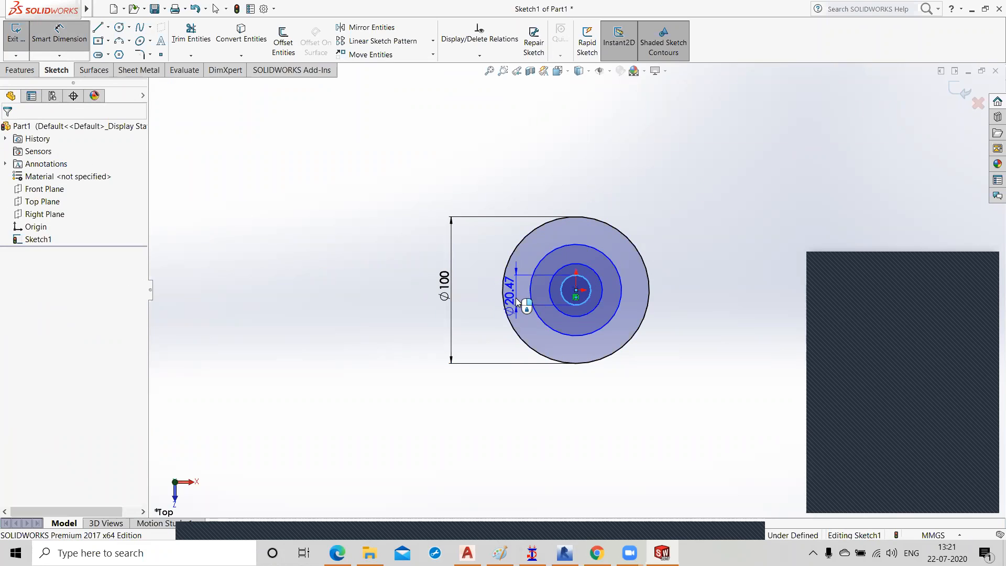
pyautogui.press('Escape')
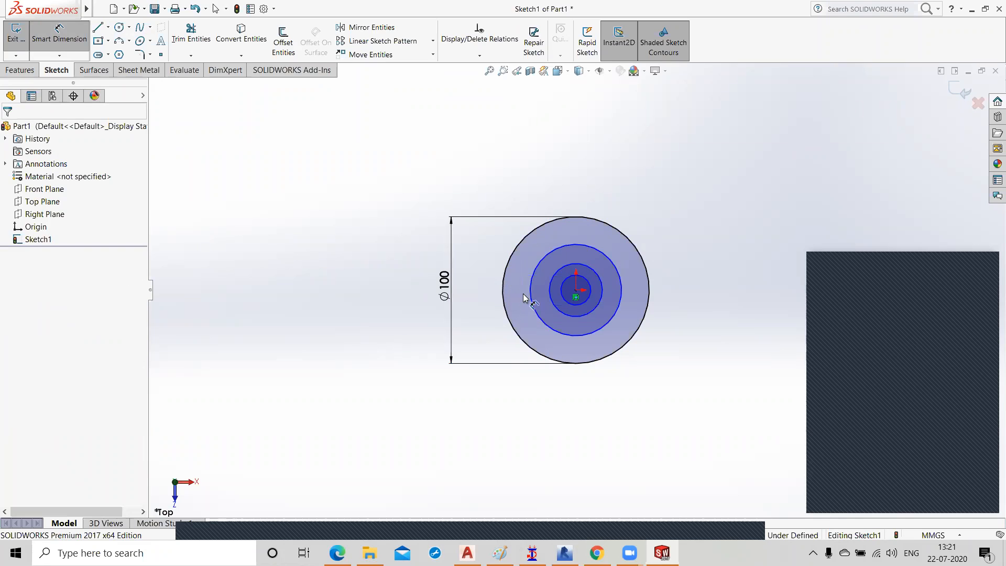
pyautogui.click(531, 297)
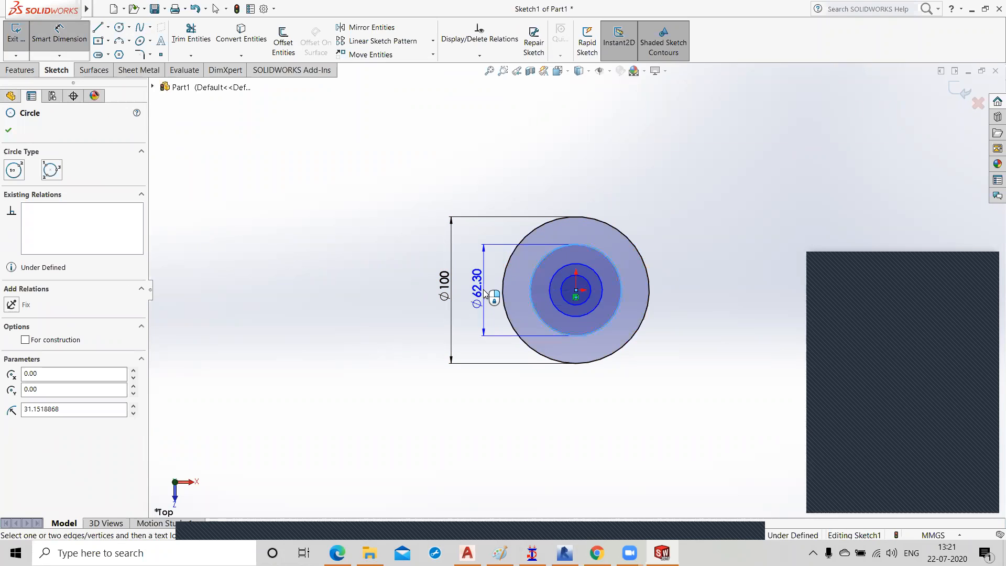
pyautogui.click(483, 293)
pyautogui.write('80')
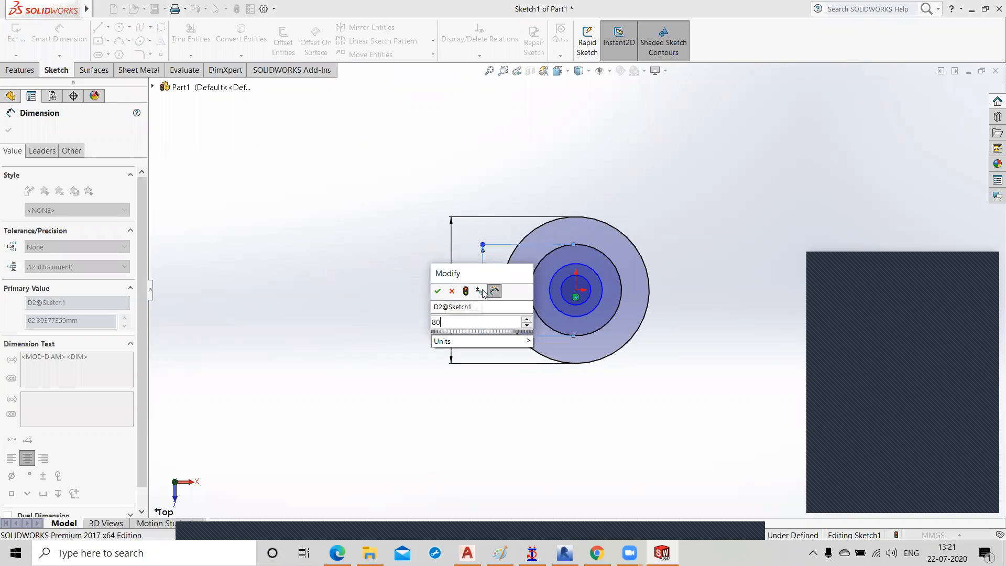
pyautogui.press('Return')
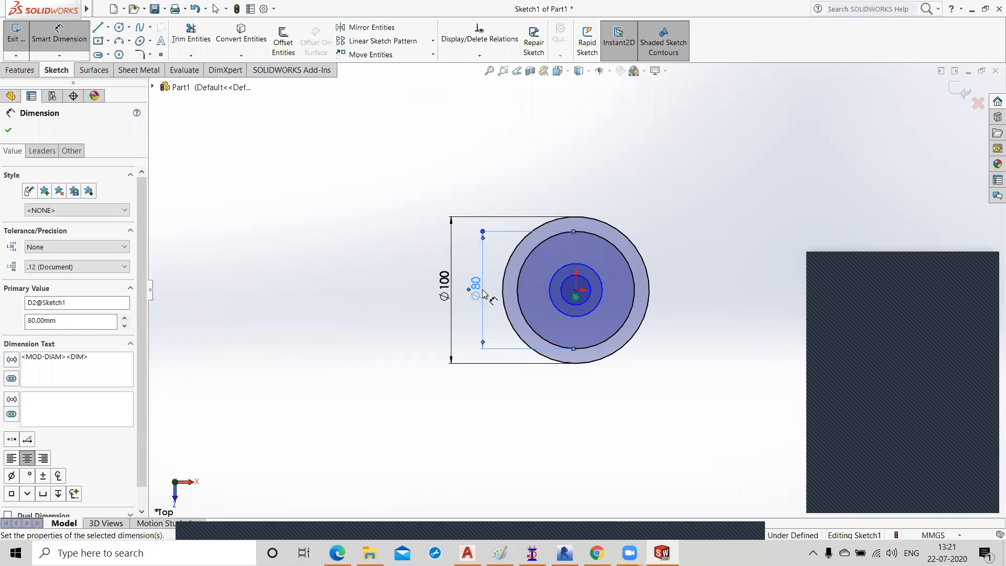
# Step: Dimension the middle one of the three inner circles and set its diameter to 60 mm
pyautogui.click(551, 292)
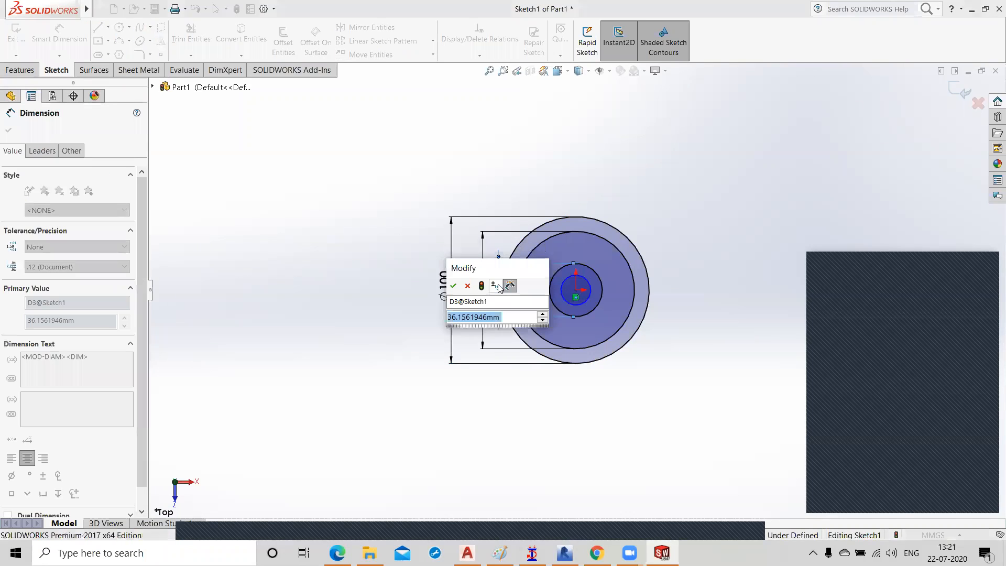
pyautogui.write('60')
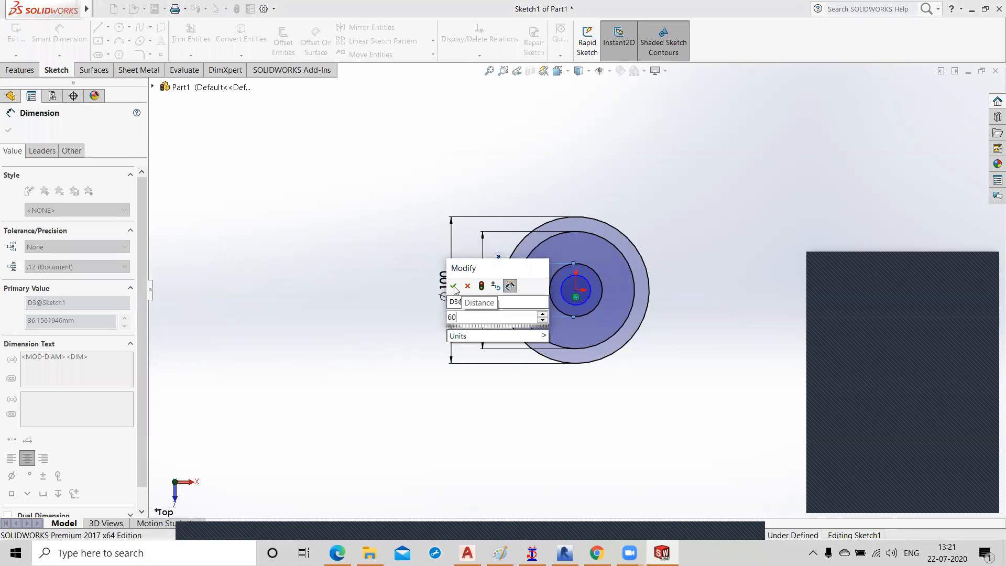
pyautogui.click(453, 285)
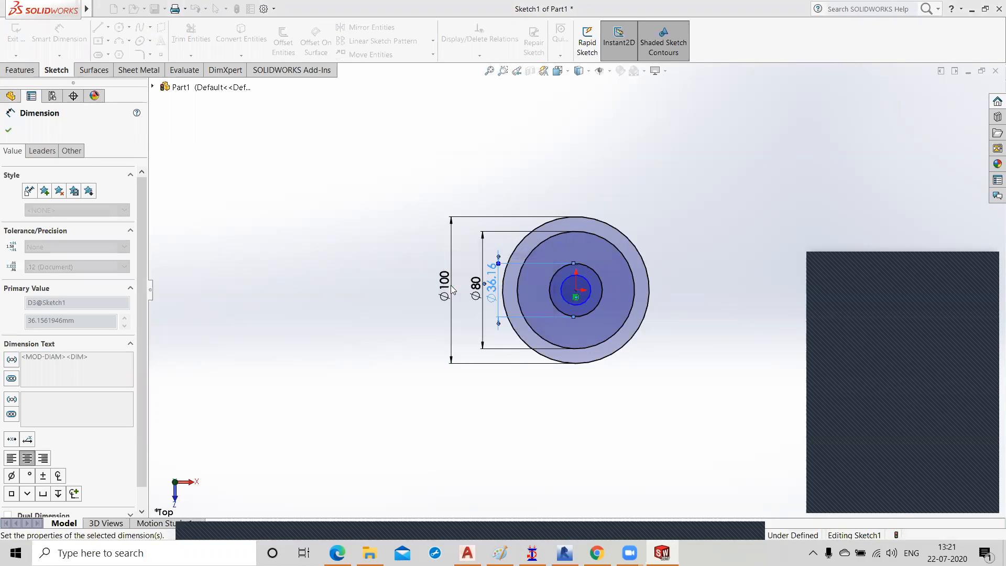
# Step: Dimension the smallest inner circle and set its diameter to 30 mm
pyautogui.click(590, 294)
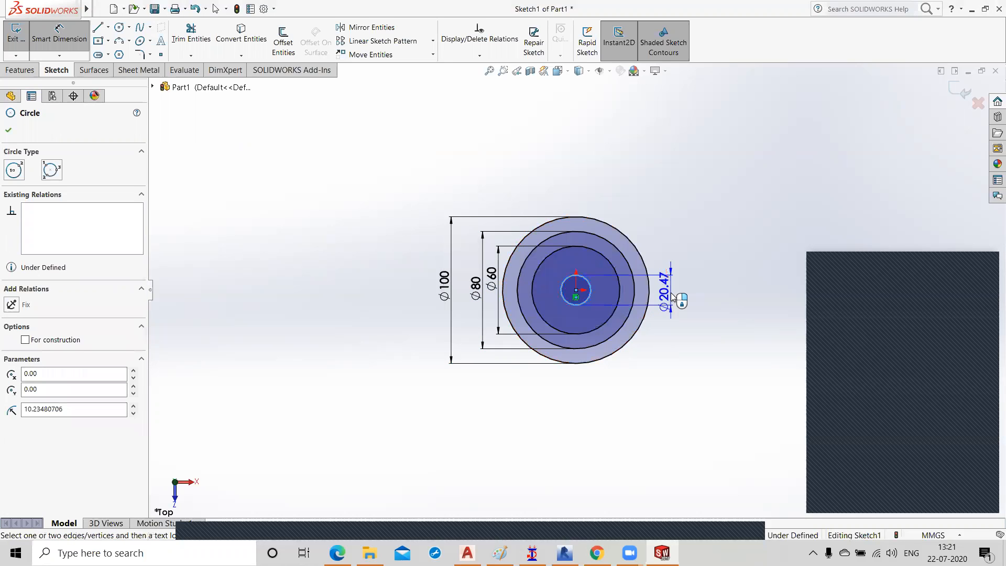
pyautogui.click(661, 296)
pyautogui.write('30')
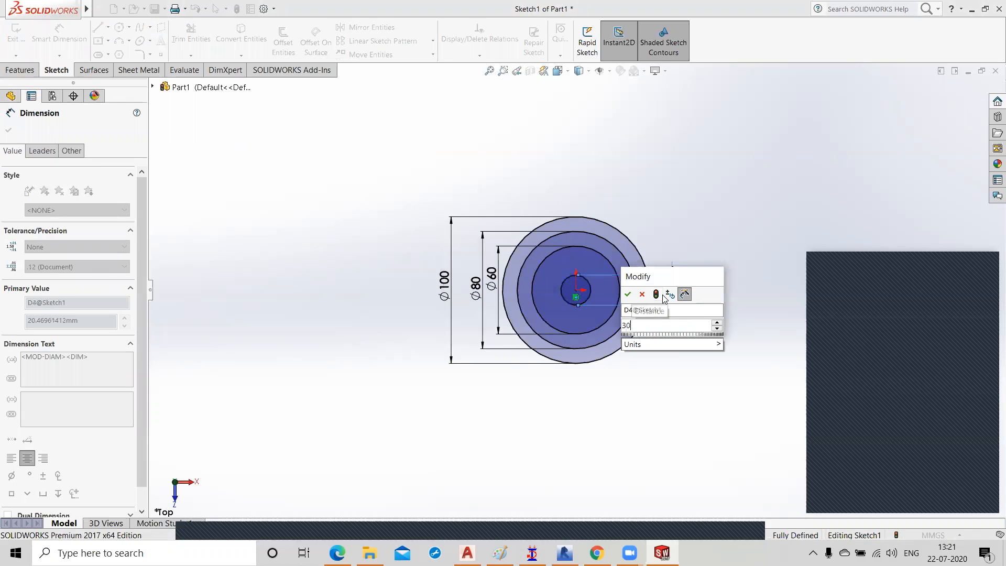
pyautogui.press('Return')
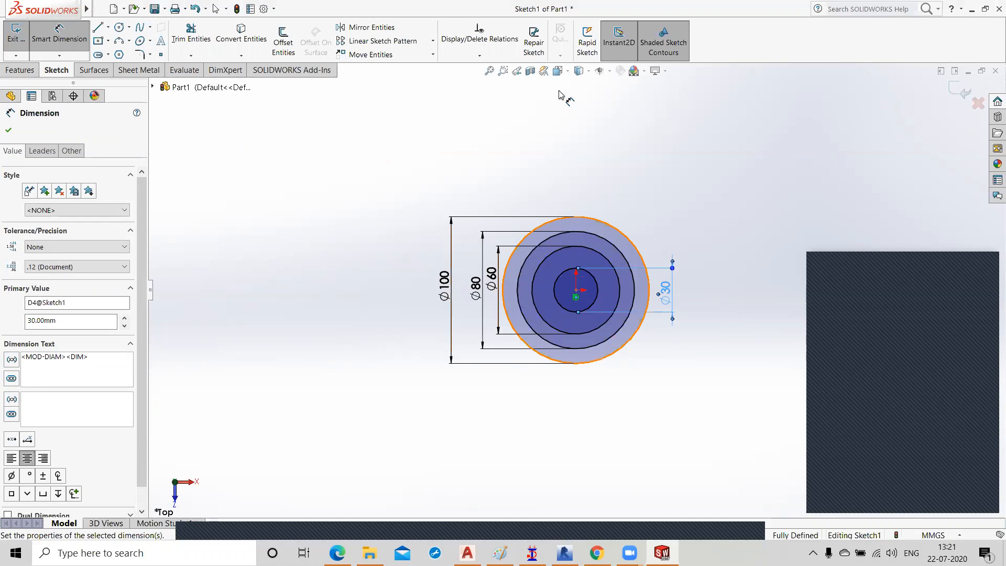
# Step: Show the sketch in isometric view and finish dimensioning
pyautogui.click(570, 74)
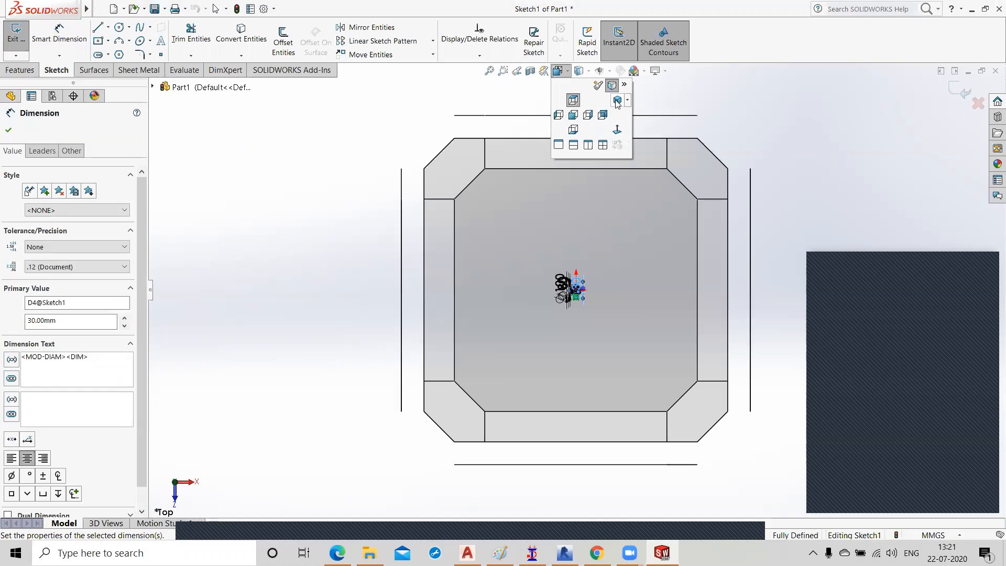
pyautogui.click(614, 100)
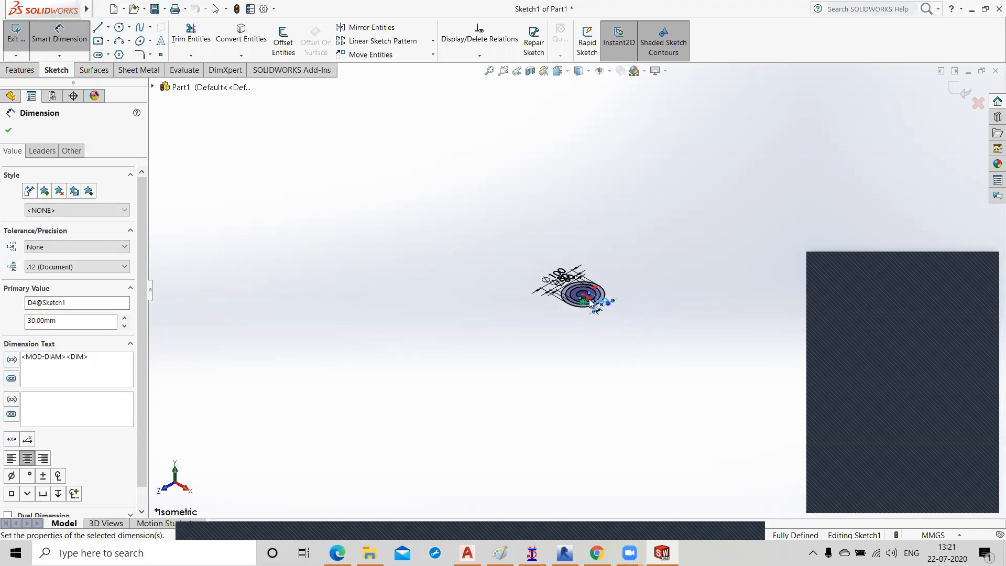
pyautogui.scroll(-4, 536, 270)
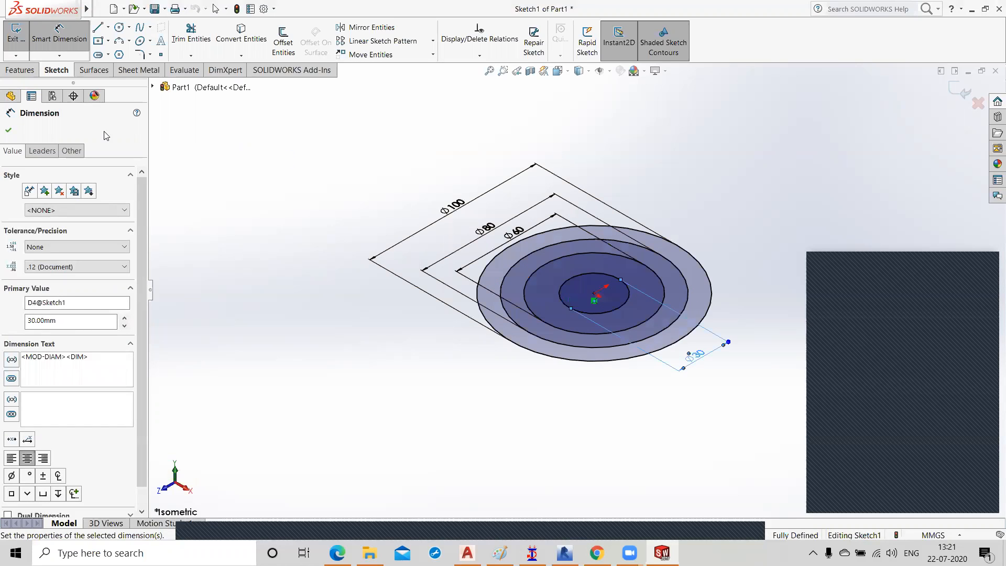
pyautogui.click(9, 130)
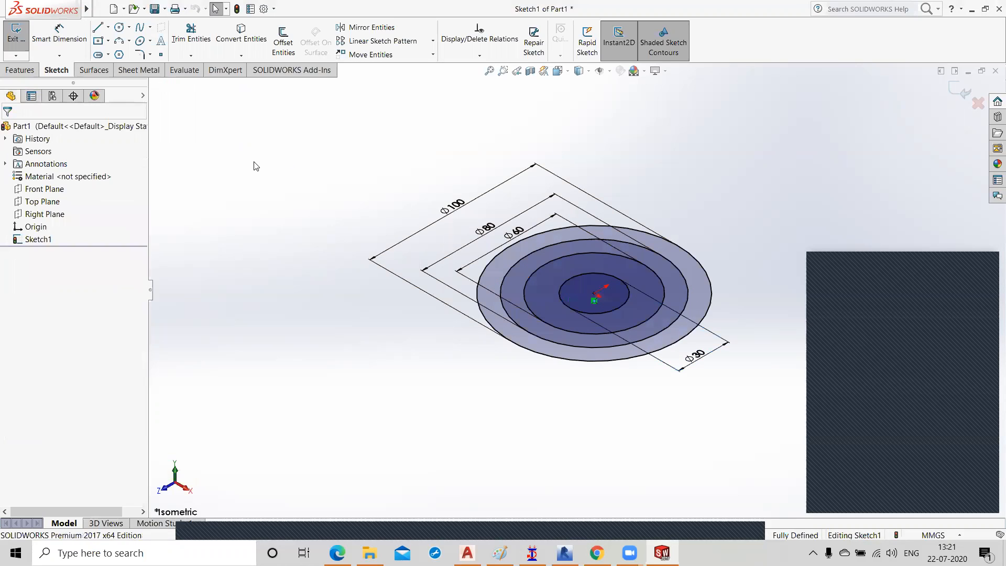
# Step: Try to move the 80 mm circle away from the other circles, using its centre as the base point
pyautogui.click(508, 270)
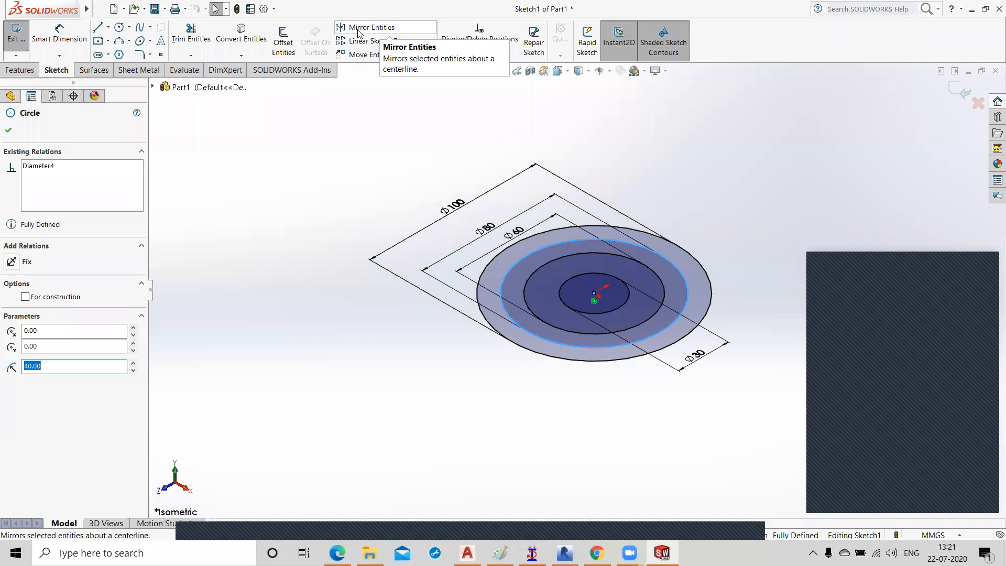
pyautogui.click(371, 55)
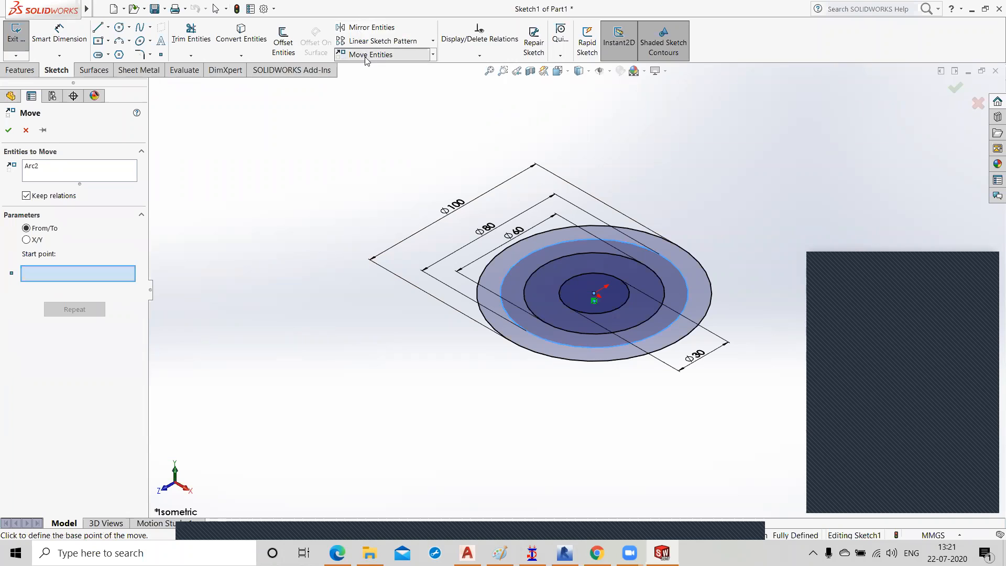
pyautogui.click(595, 295)
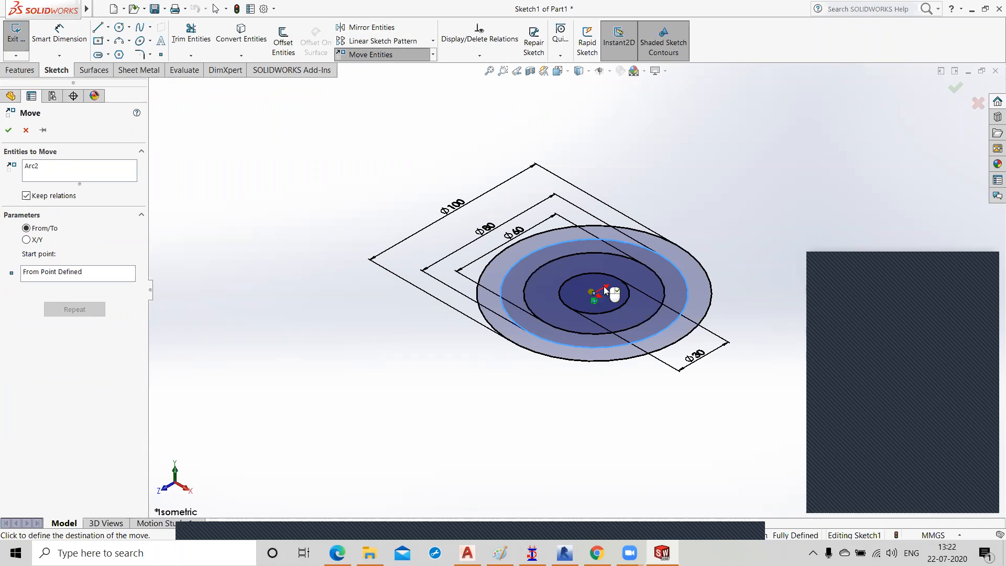
pyautogui.click(610, 288)
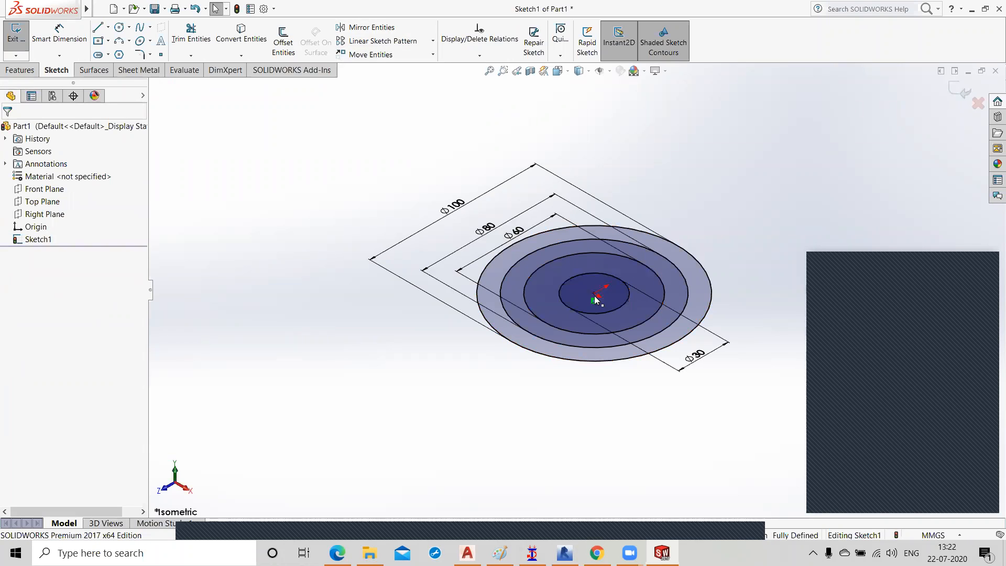
# Step: Delete the coincident relation that ties the circles' centre point to the origin
pyautogui.scroll(-5, 595, 299)
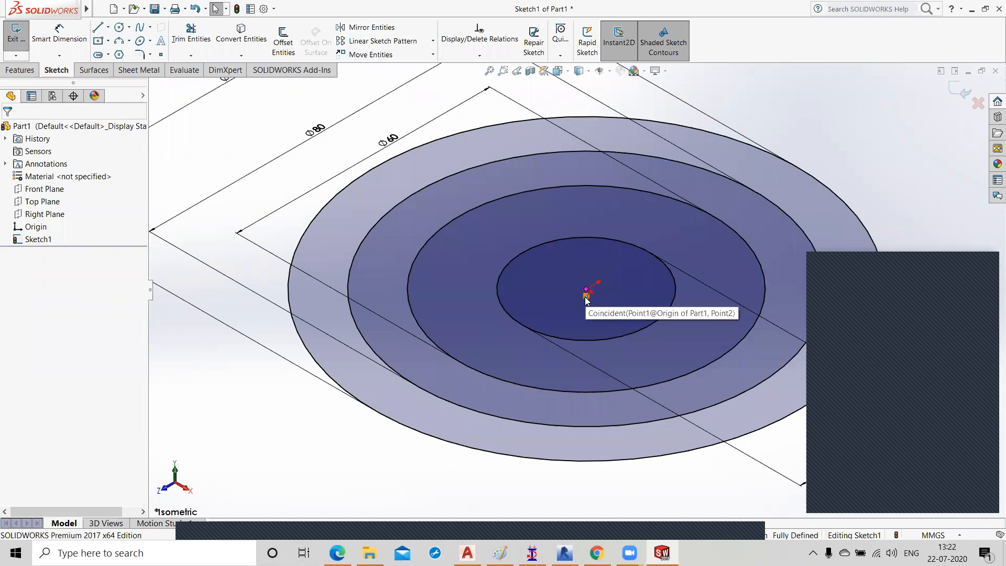
pyautogui.scroll(5, 588, 299)
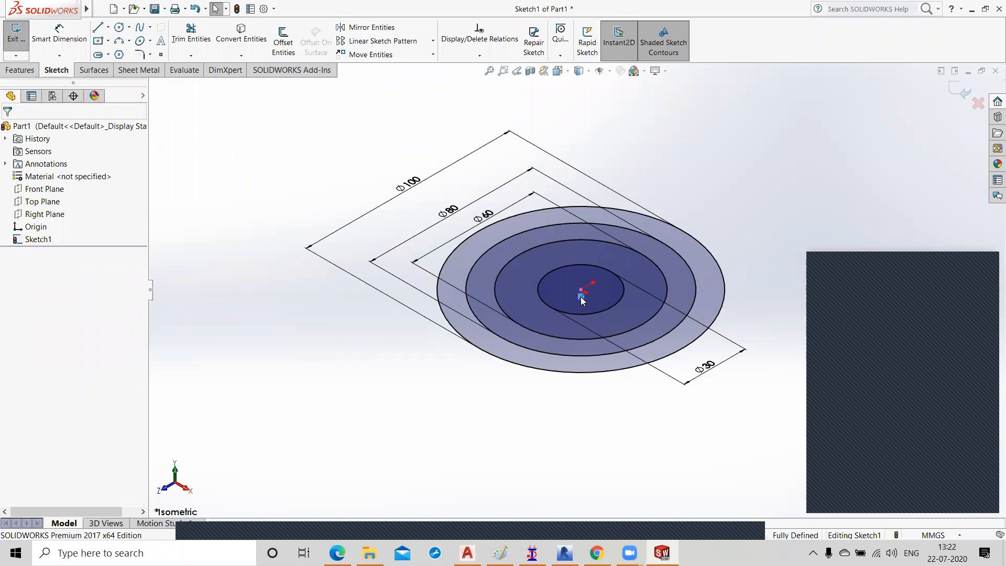
pyautogui.click(582, 297)
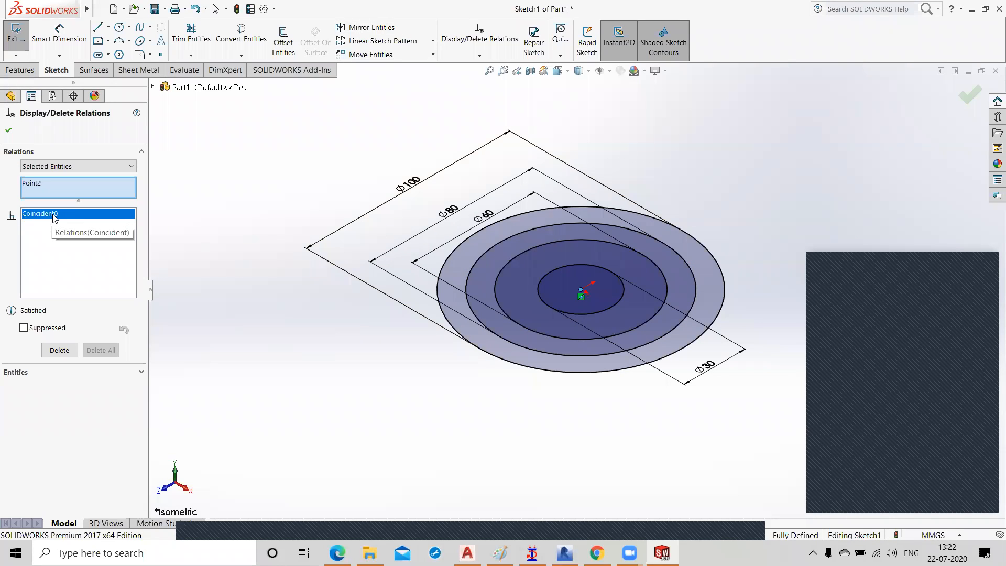
pyautogui.click(59, 350)
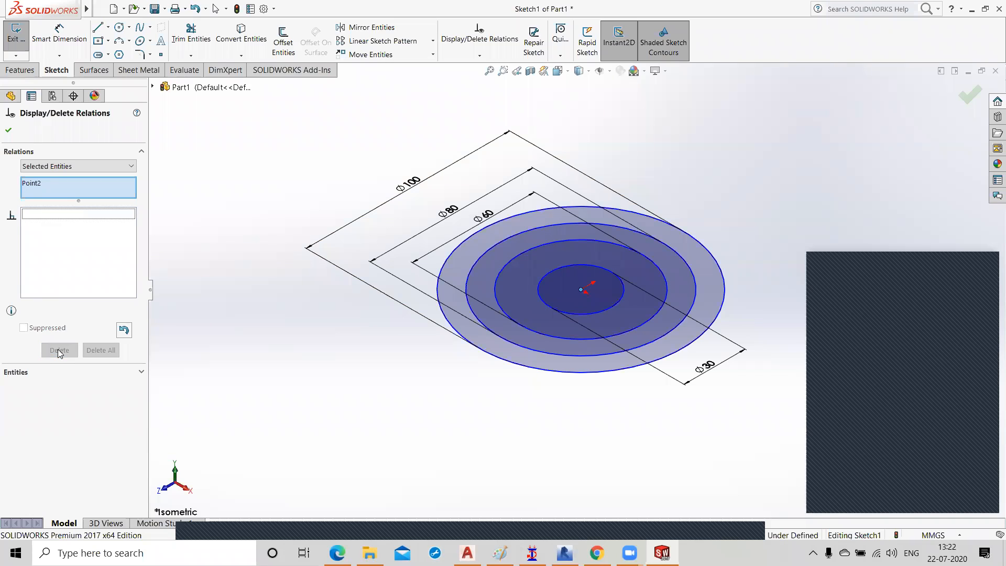
pyautogui.click(9, 130)
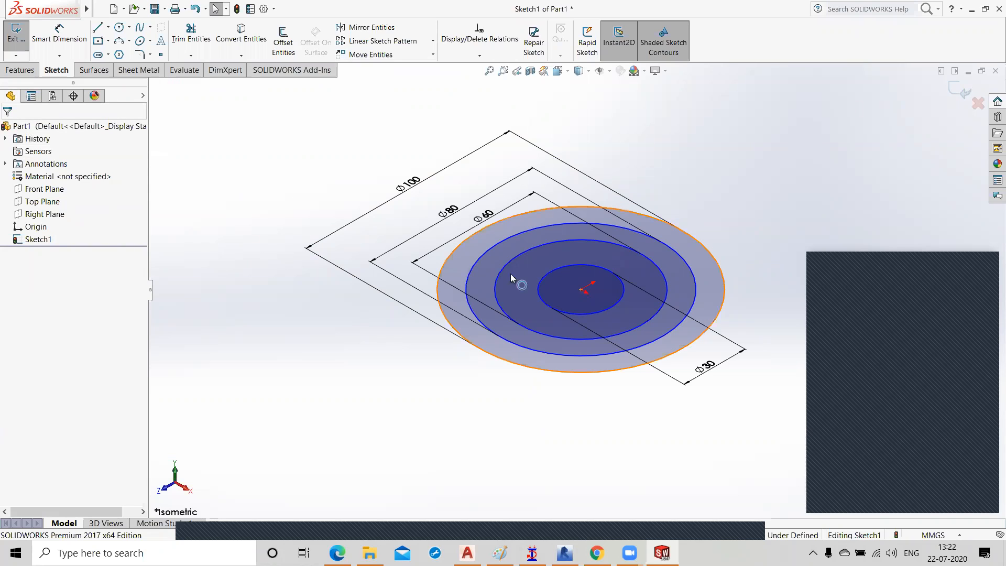
# Step: Try to move the 30 mm circle away from the other circles, using its centre as the base point
pyautogui.click(543, 283)
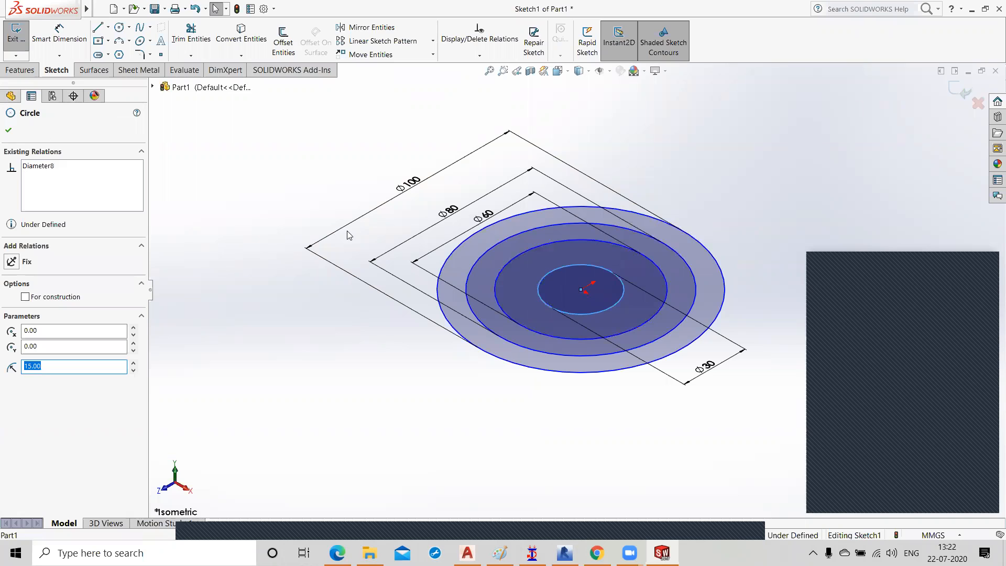
pyautogui.click(8, 131)
pyautogui.click(371, 55)
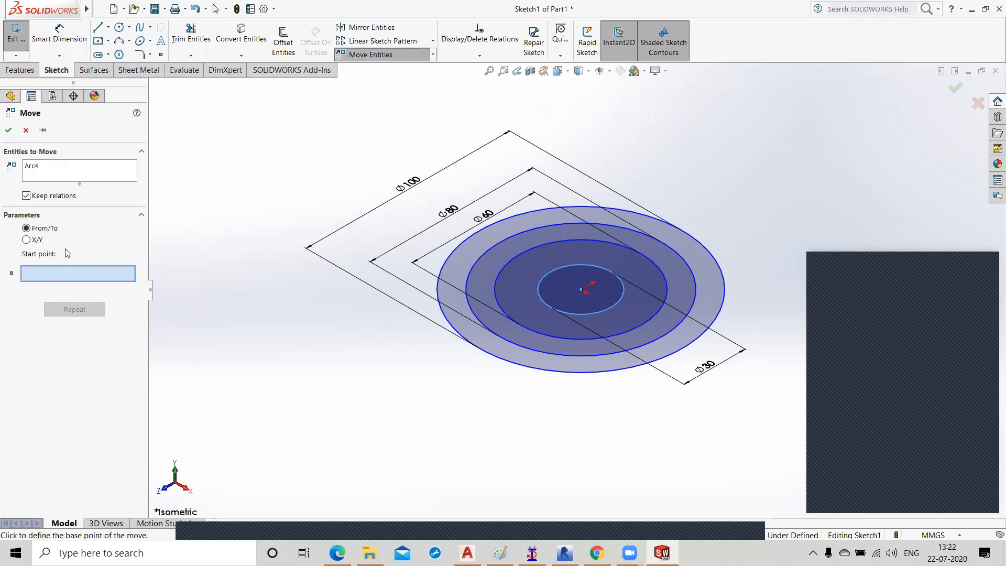
pyautogui.click(581, 289)
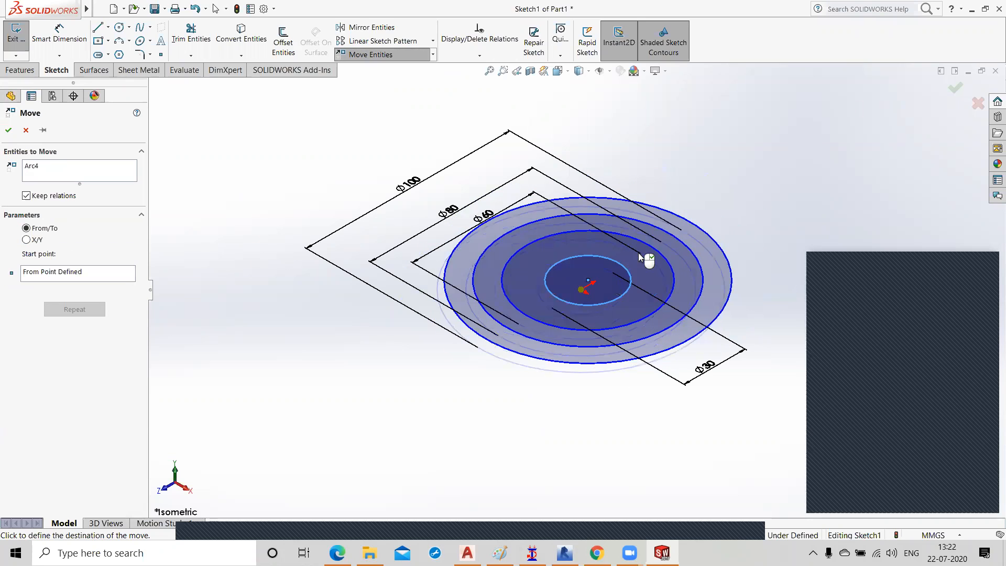
pyautogui.click(586, 291)
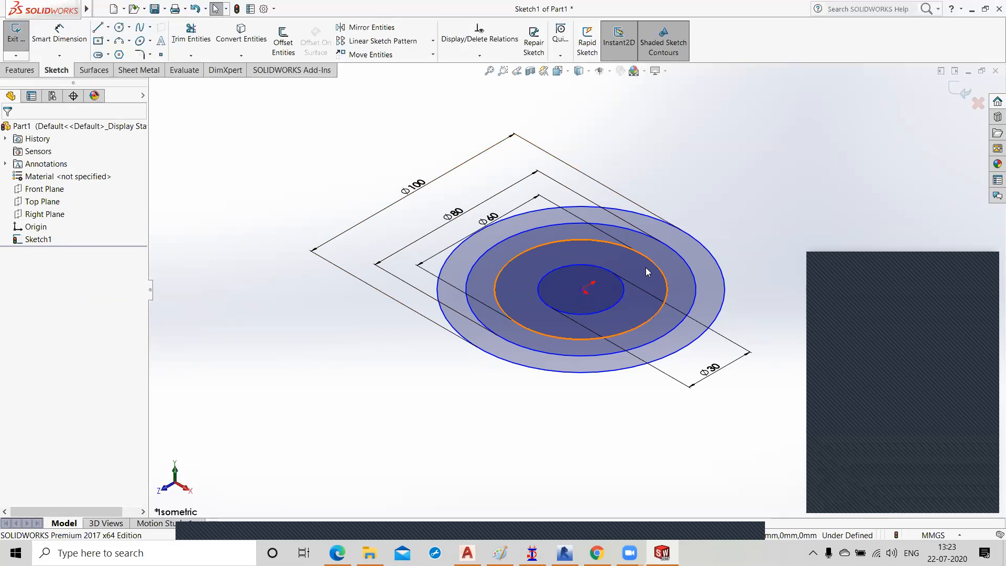
pyautogui.scroll(-2, 582, 289)
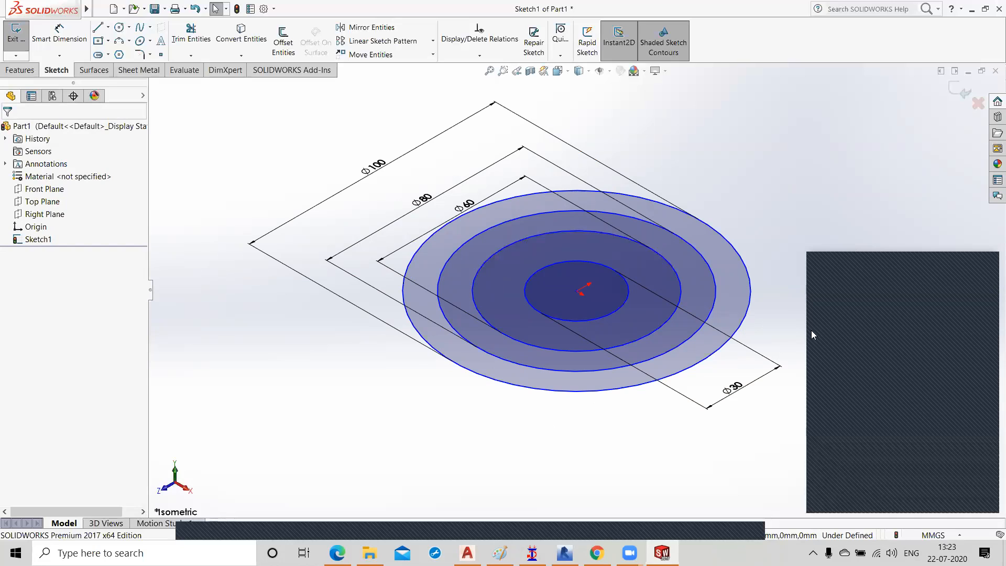
pyautogui.click(977, 104)
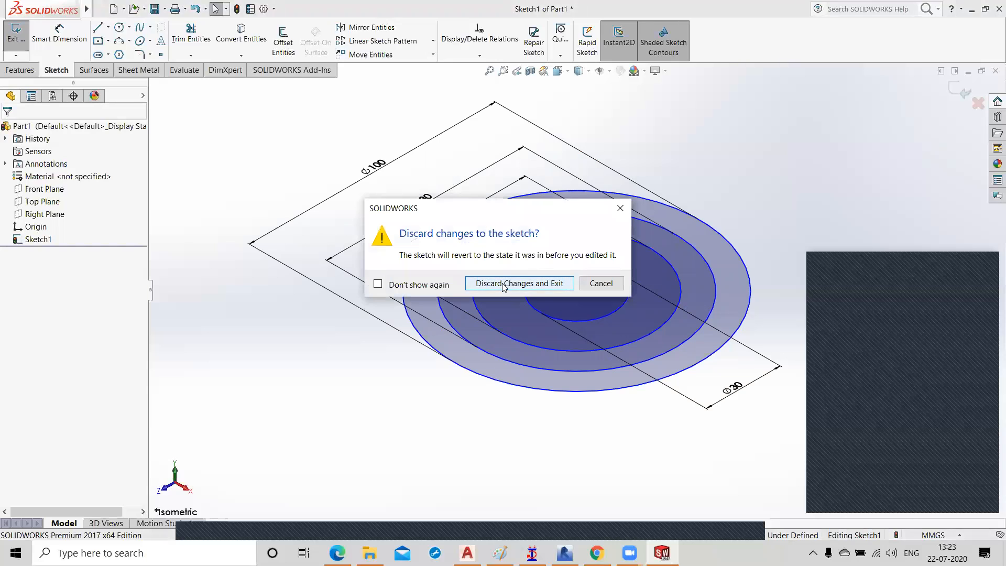
pyautogui.click(601, 283)
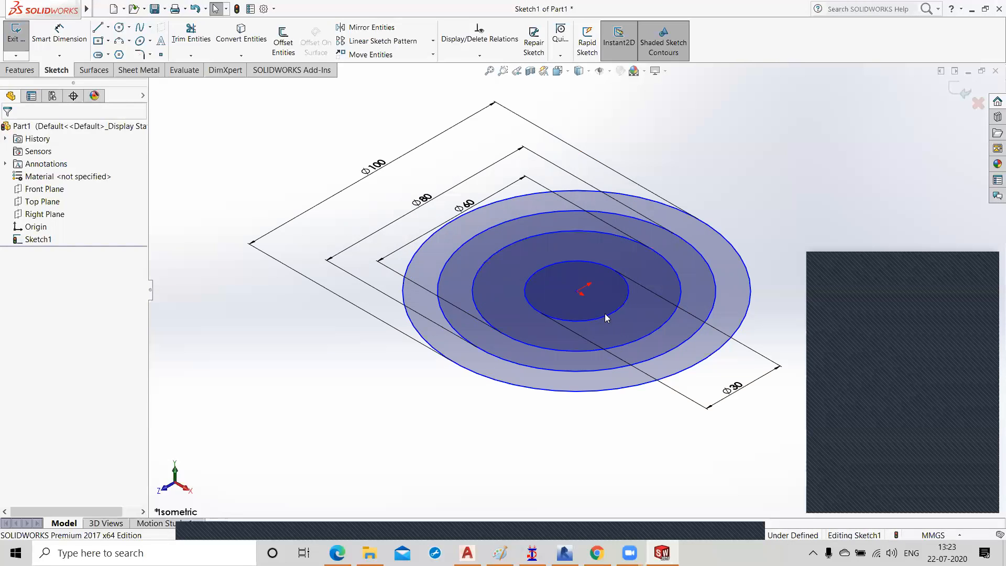
# Step: Delete the 30, 60 and 80 mm circles with their dimensions, keep only the 100 mm circle and exit the sketch
pyautogui.click(606, 317)
pyautogui.press('Delete')
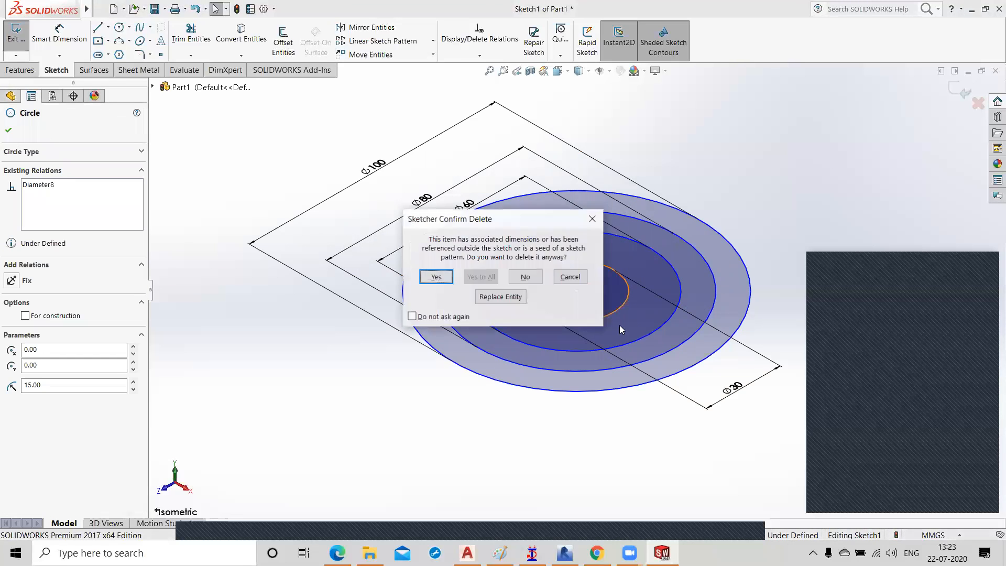
pyautogui.press('Return')
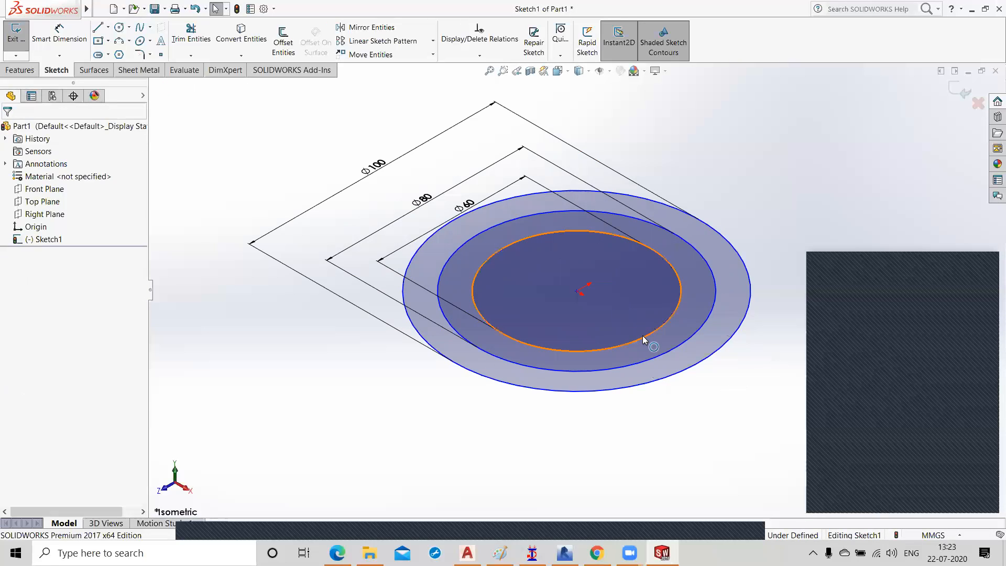
pyautogui.click(645, 335)
pyautogui.press('Delete')
pyautogui.press('Return')
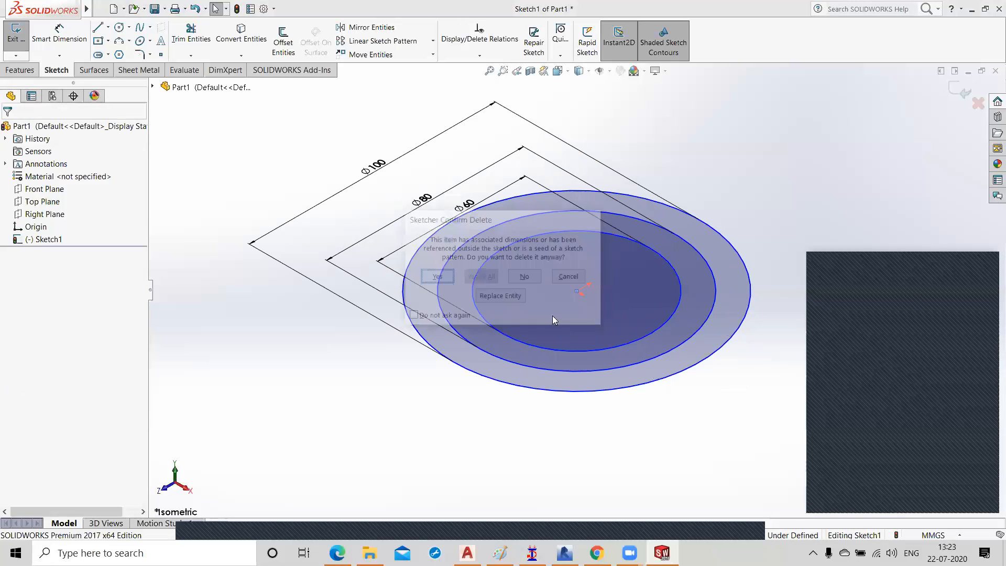
pyautogui.click(594, 369)
pyautogui.press('Delete')
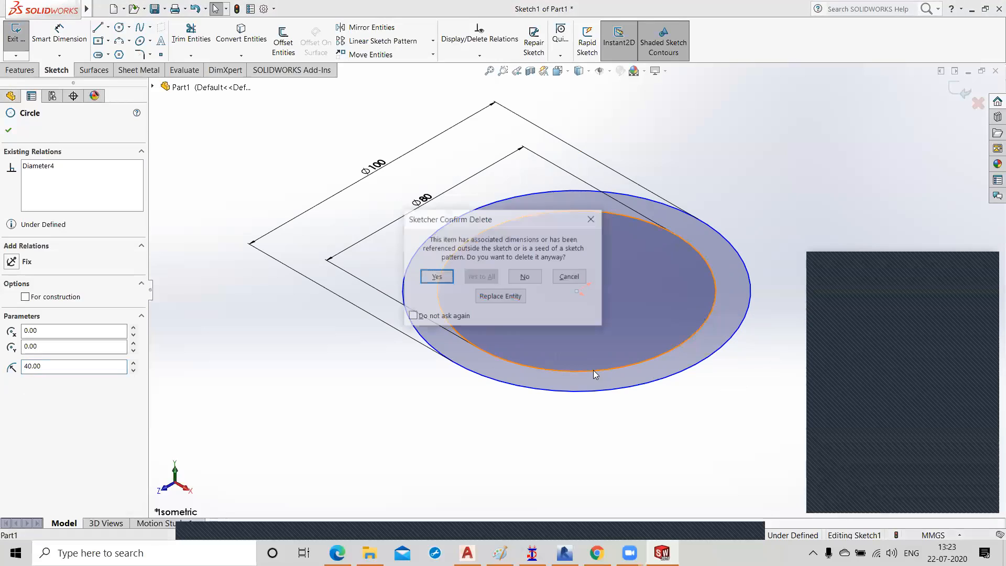
pyautogui.click(429, 279)
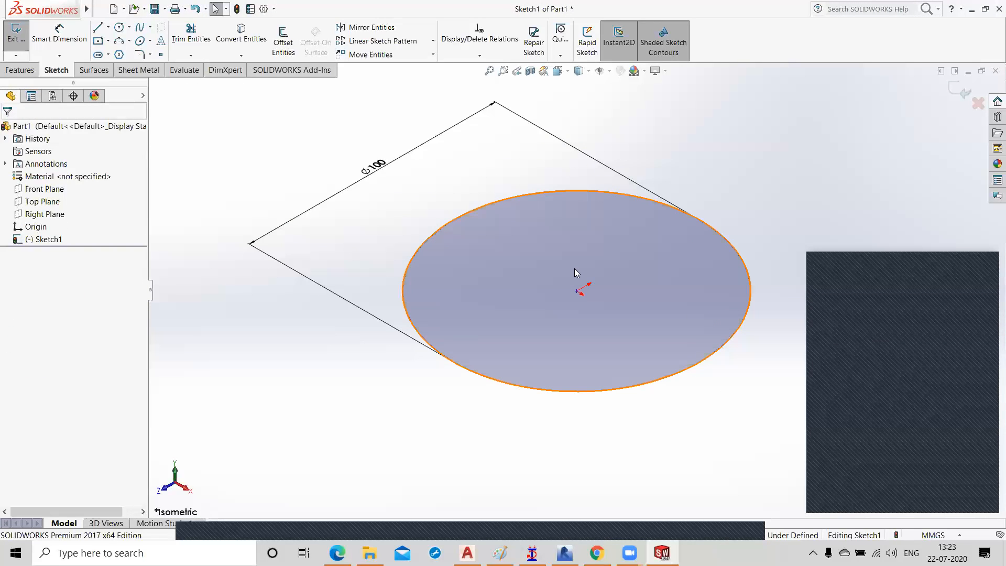
pyautogui.click(958, 91)
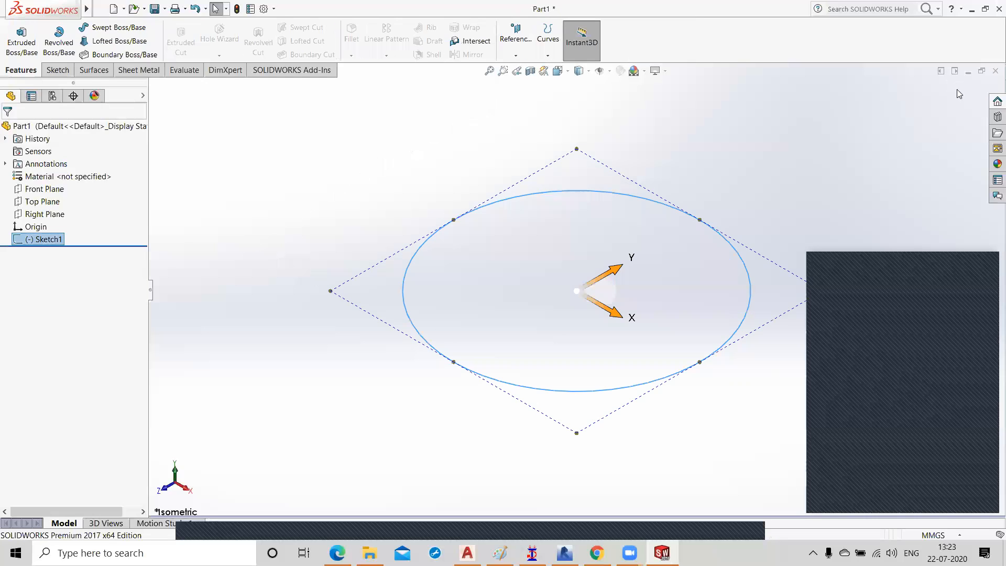
pyautogui.click(371, 414)
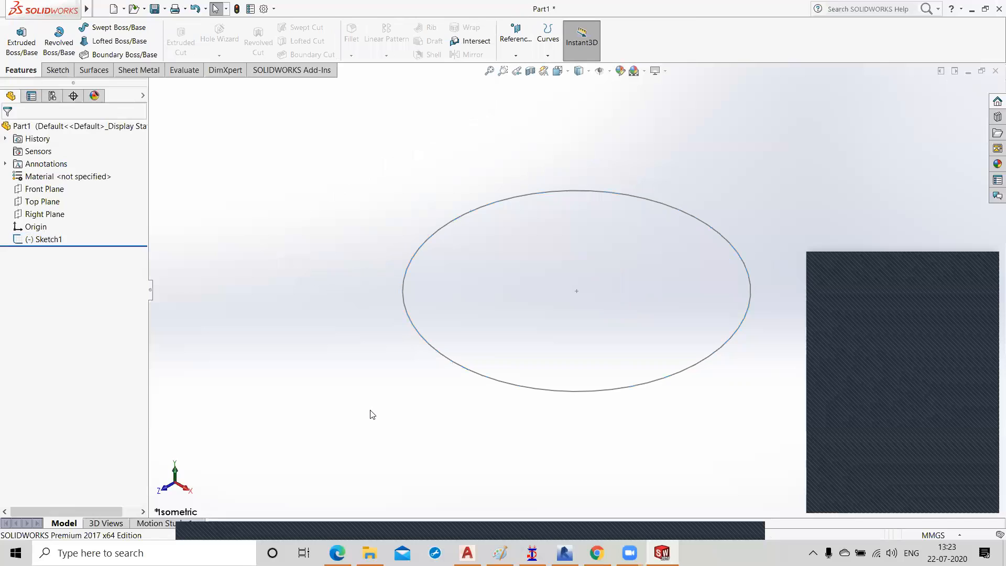
# Step: Create a reference plane offset 30 mm above the Top Plane
pyautogui.click(517, 52)
pyautogui.click(525, 69)
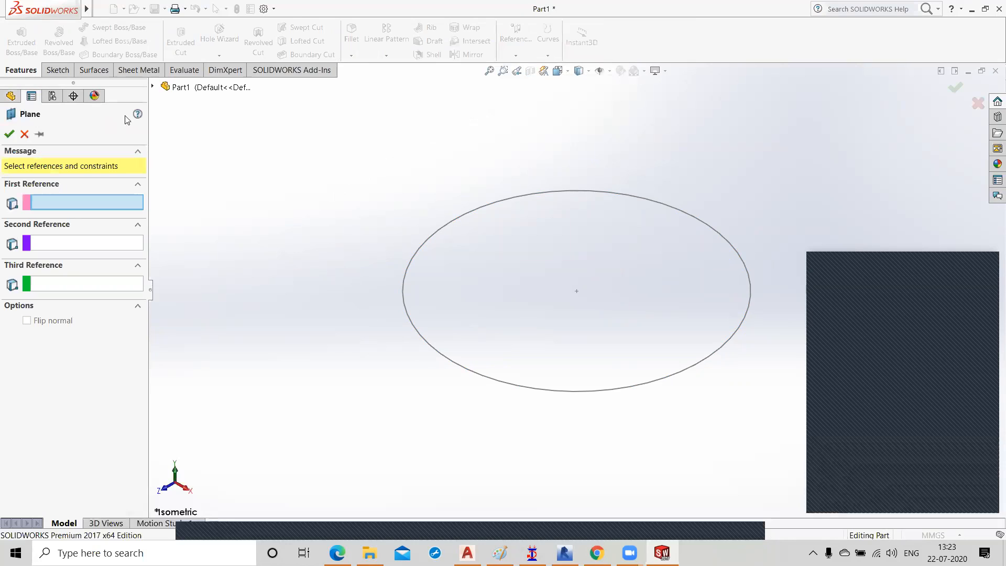
pyautogui.click(152, 87)
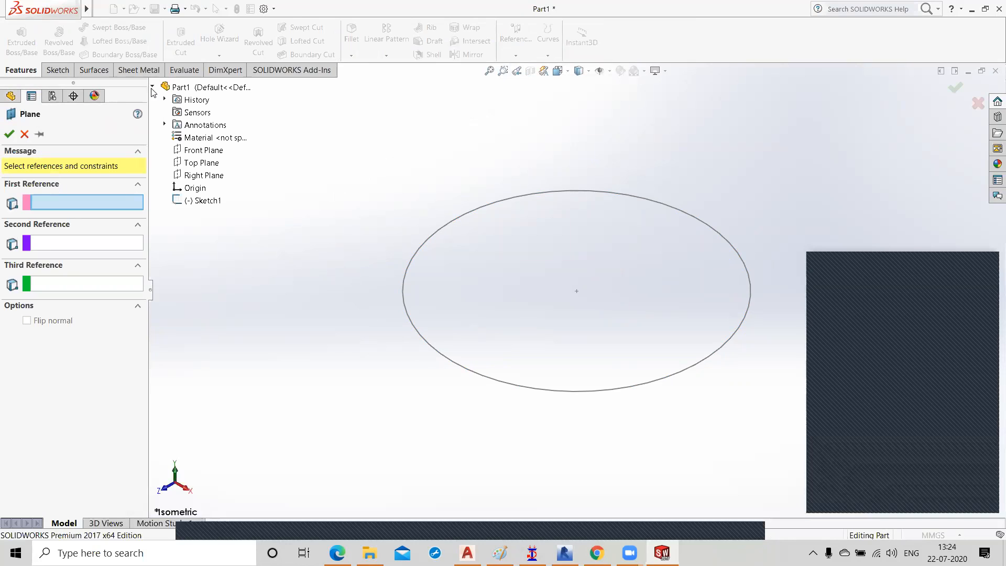
pyautogui.click(195, 164)
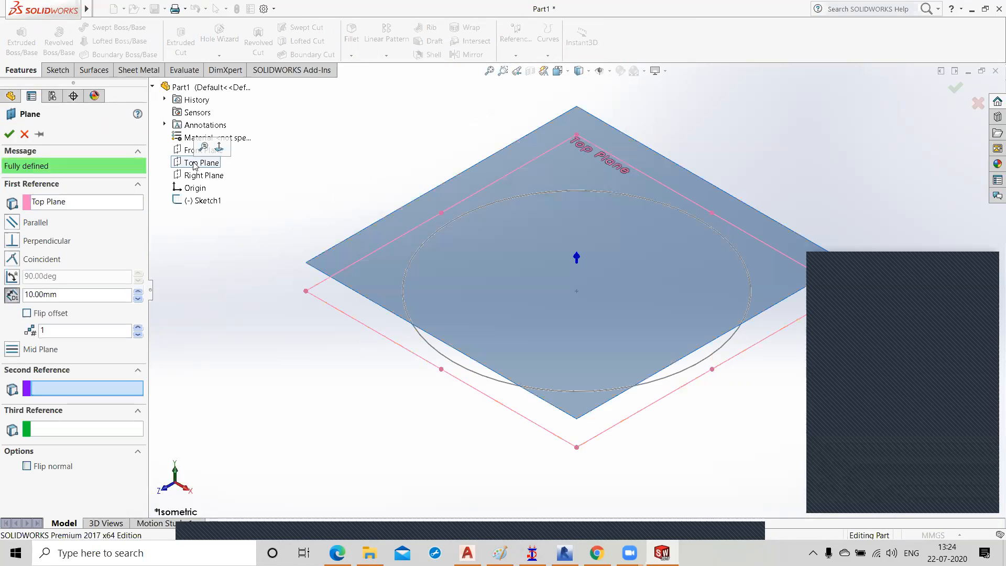
pyautogui.click(139, 294)
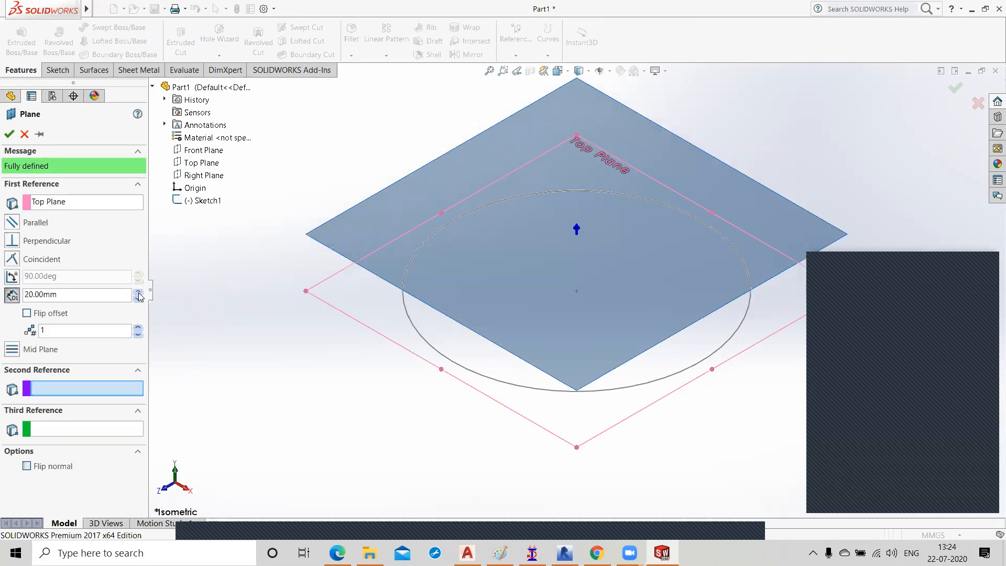
pyautogui.click(139, 292)
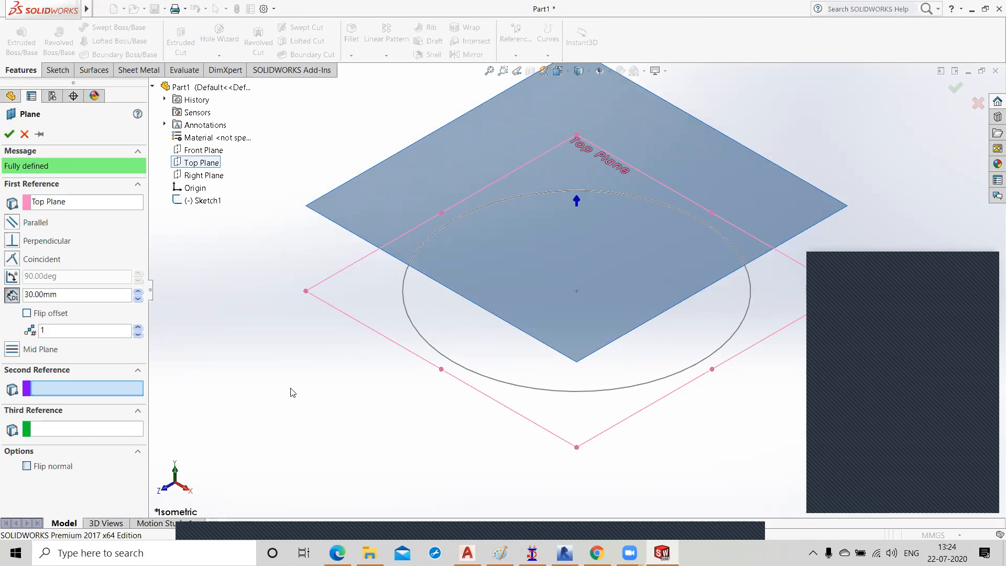
pyautogui.click(9, 134)
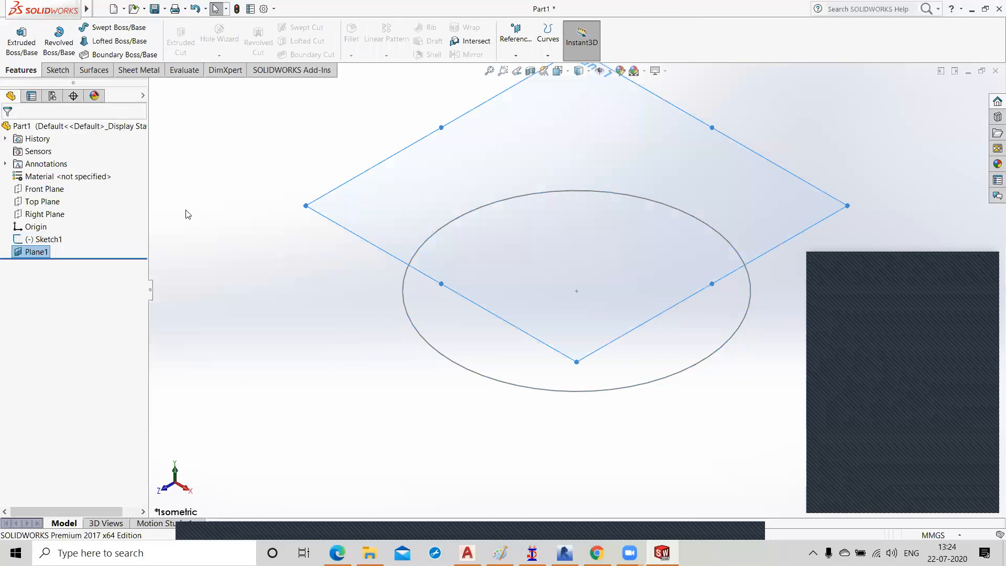
# Step: Start a sketch on Plane1 and draw a circle about 71 mm in diameter centred on the origin
pyautogui.rightClick(29, 254)
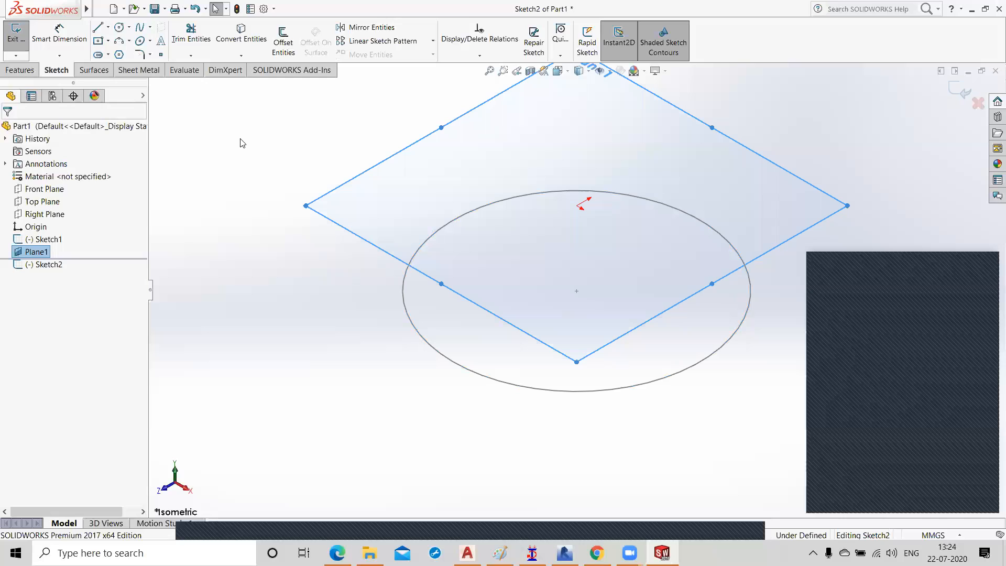
pyautogui.hotkey('ctrl', '8')
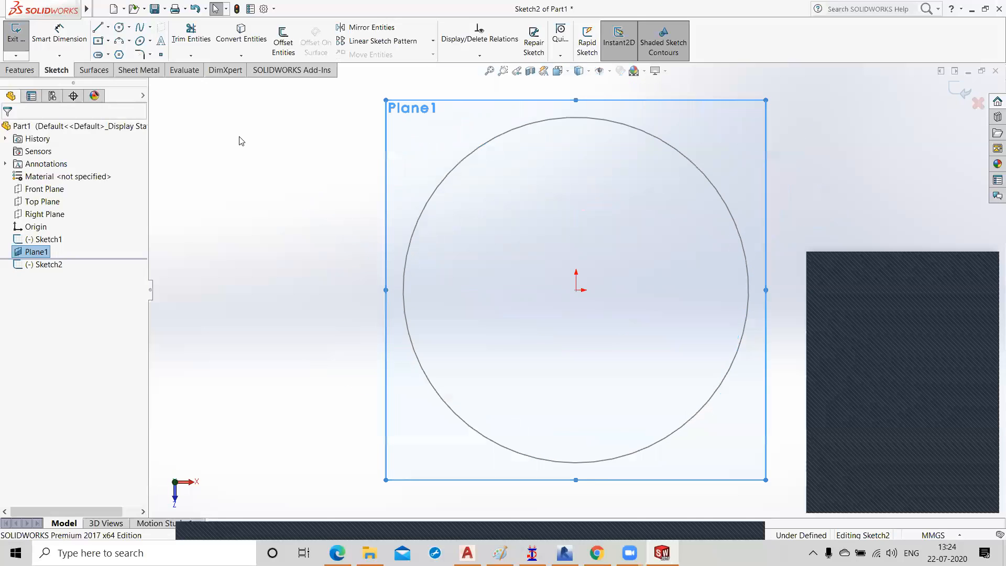
pyautogui.click(119, 28)
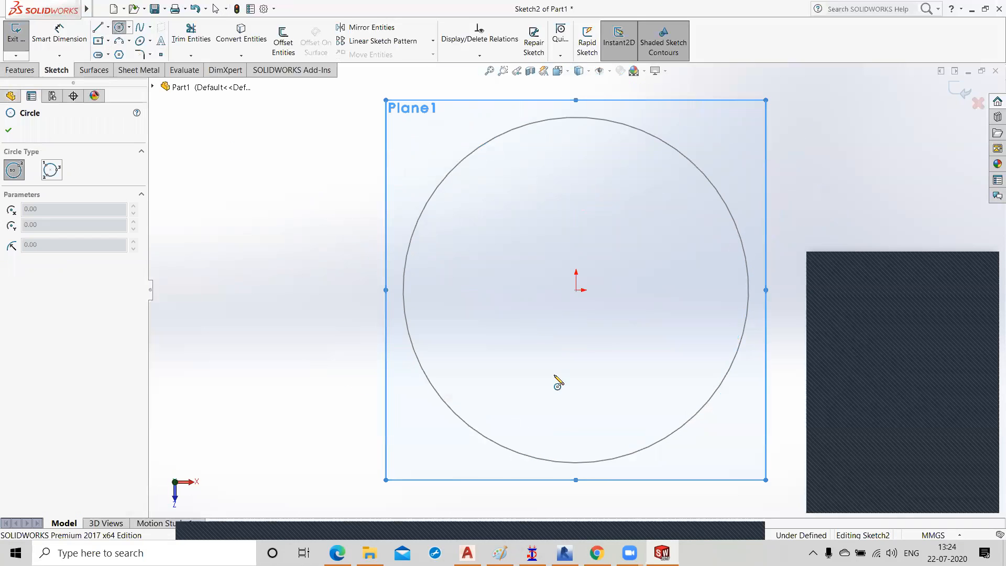
pyautogui.click(576, 290)
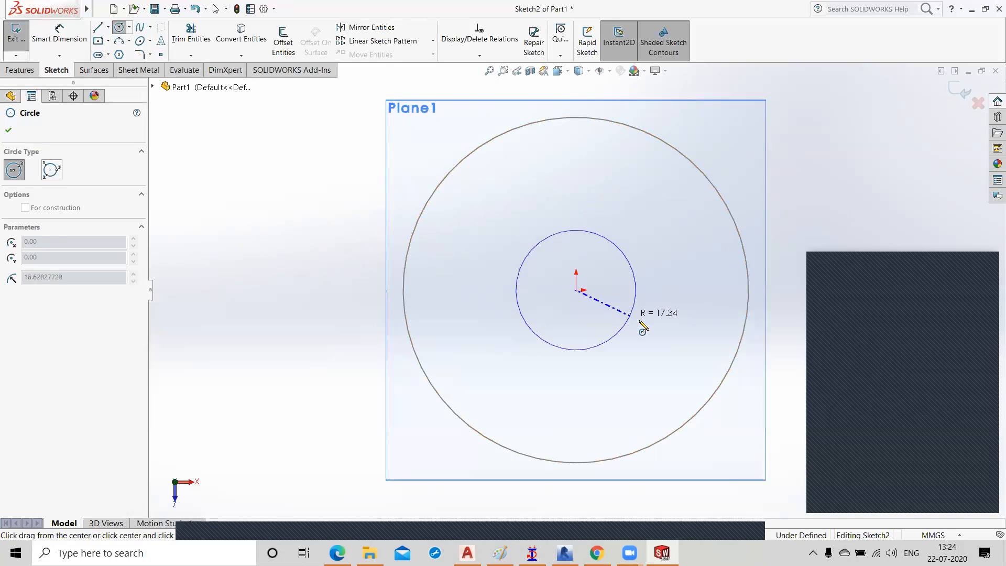
pyautogui.click(698, 314)
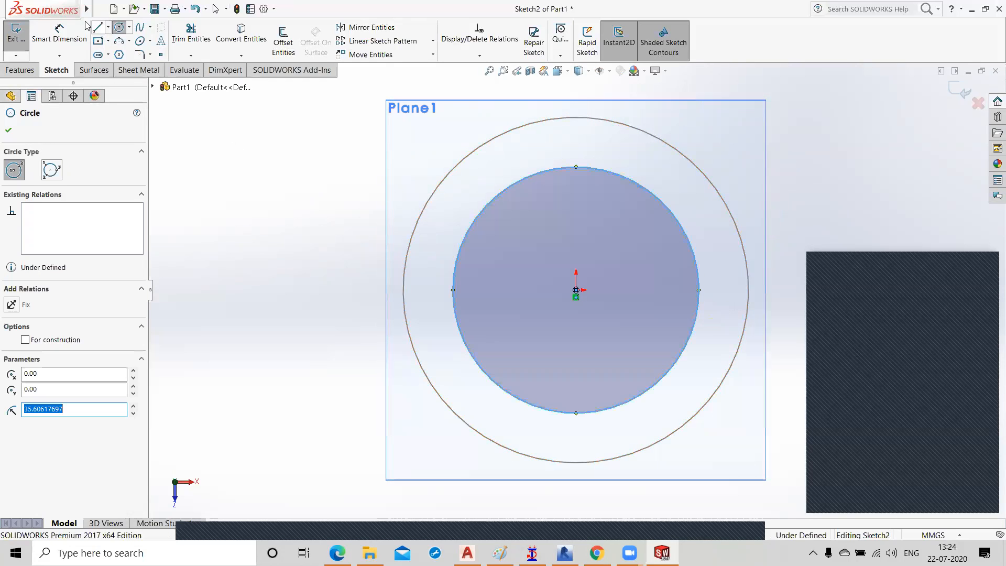
# Step: Dimension the diameter of the circle on Plane1 to 80 mm and exit the sketch
pyautogui.click(73, 33)
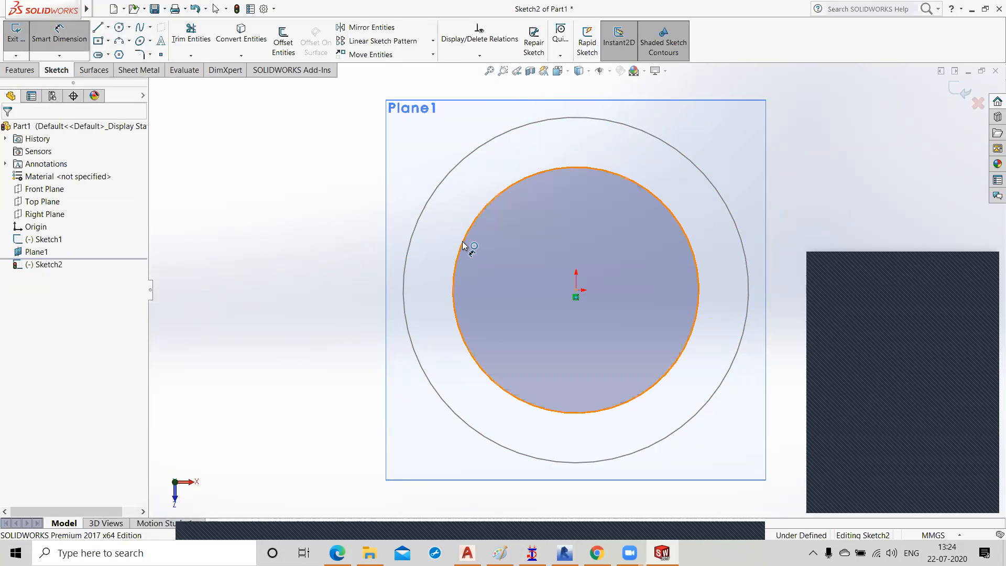
pyautogui.click(462, 244)
pyautogui.click(349, 273)
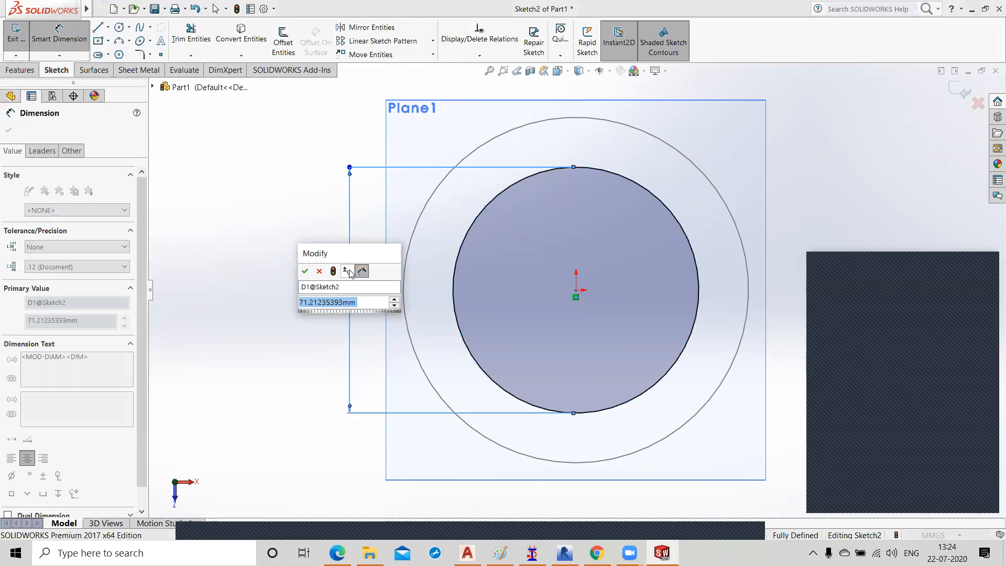
pyautogui.write('80')
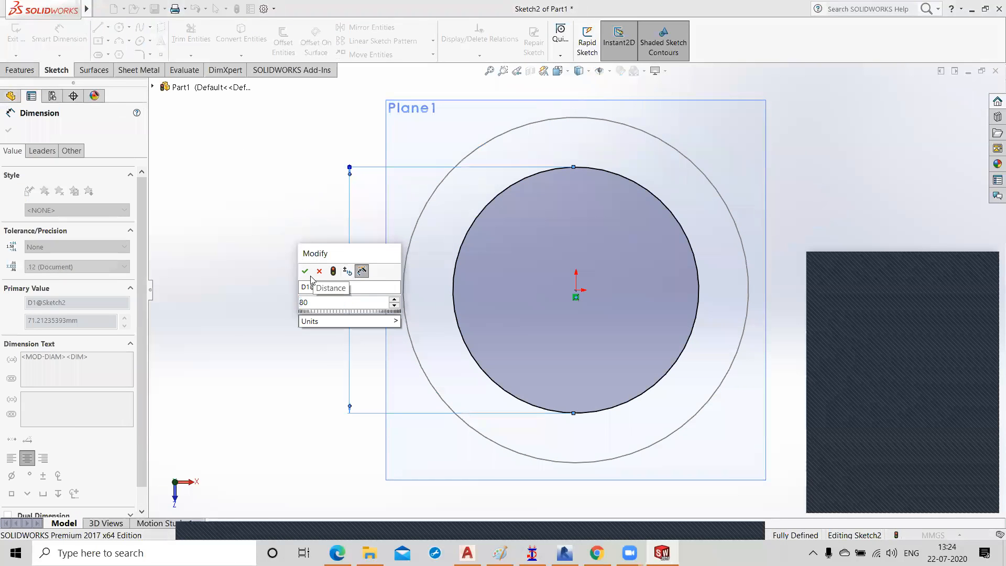
pyautogui.click(305, 271)
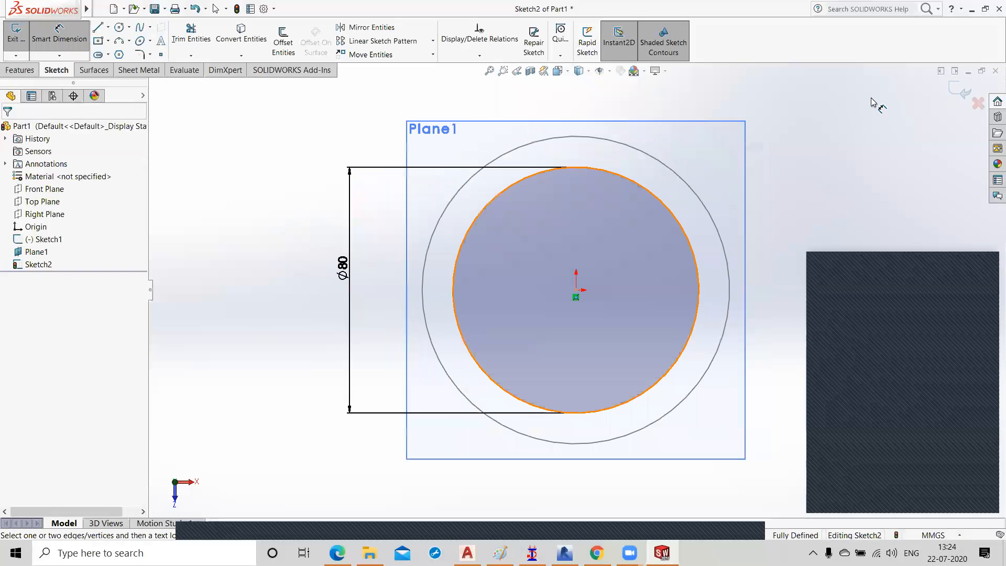
pyautogui.click(964, 91)
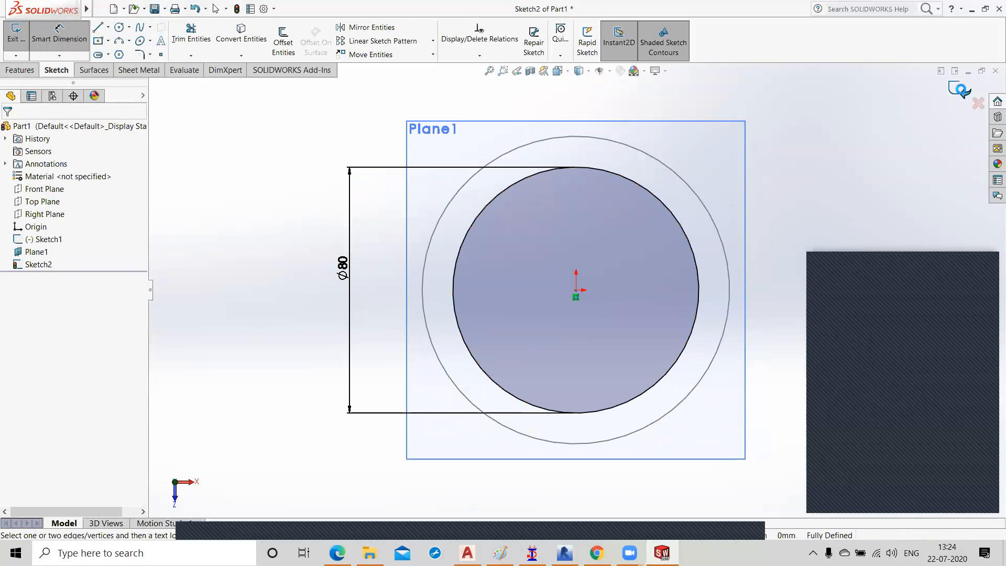
# Step: Create a reference plane offset 30 mm above Plane1
pyautogui.moveTo(760, 425); pyautogui.dragTo(761, 231, button='middle')
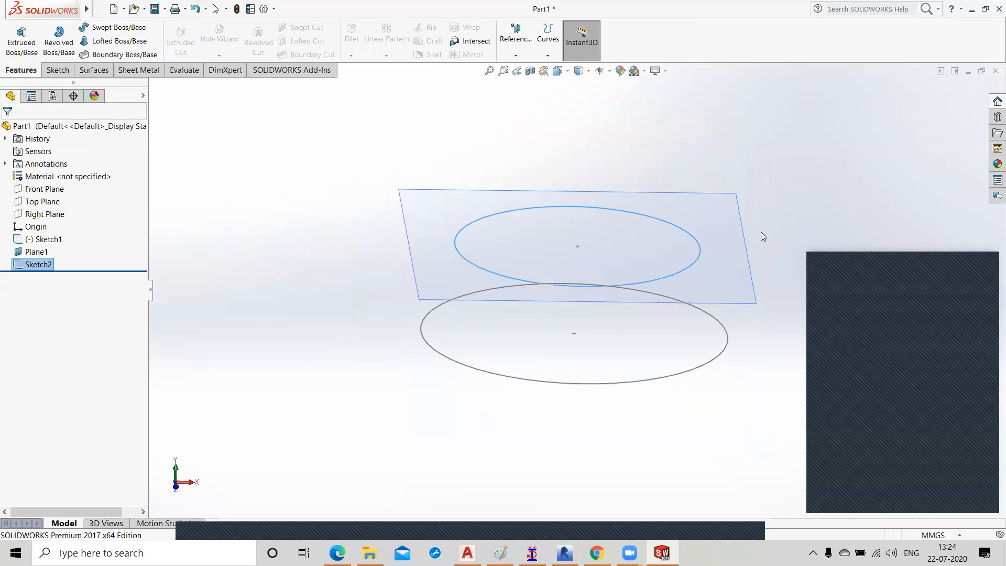
pyautogui.click(778, 195)
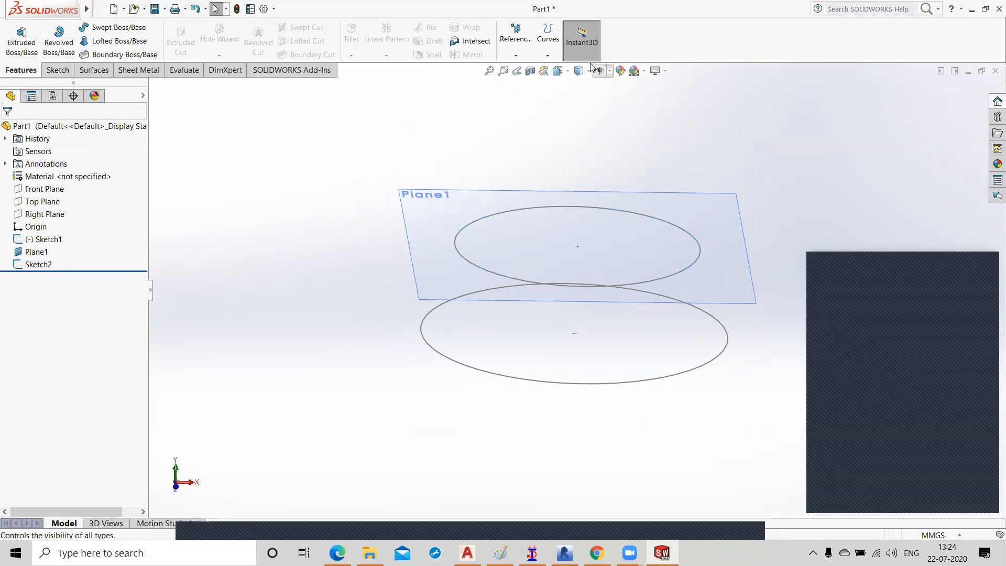
pyautogui.click(517, 55)
pyautogui.click(524, 68)
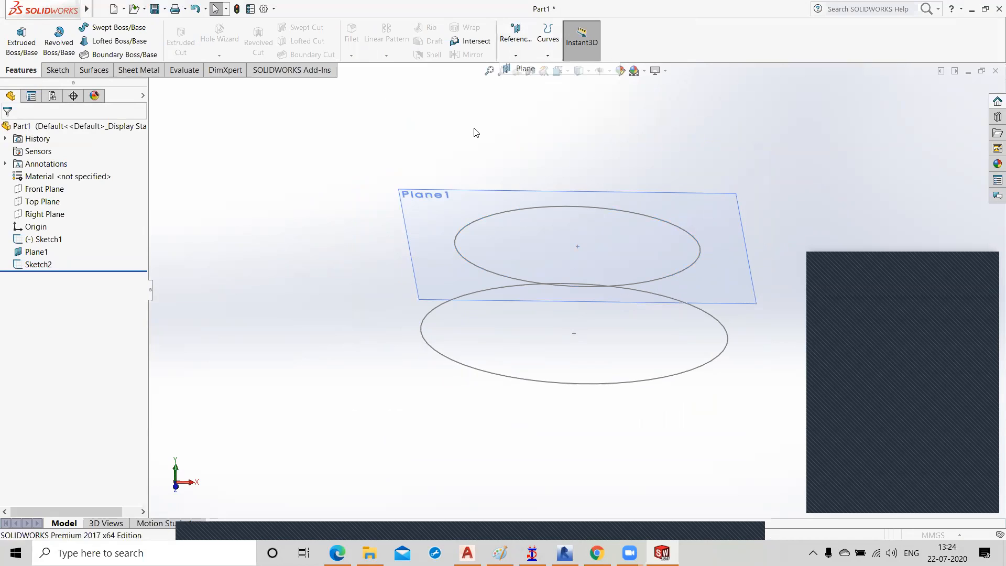
pyautogui.click(426, 192)
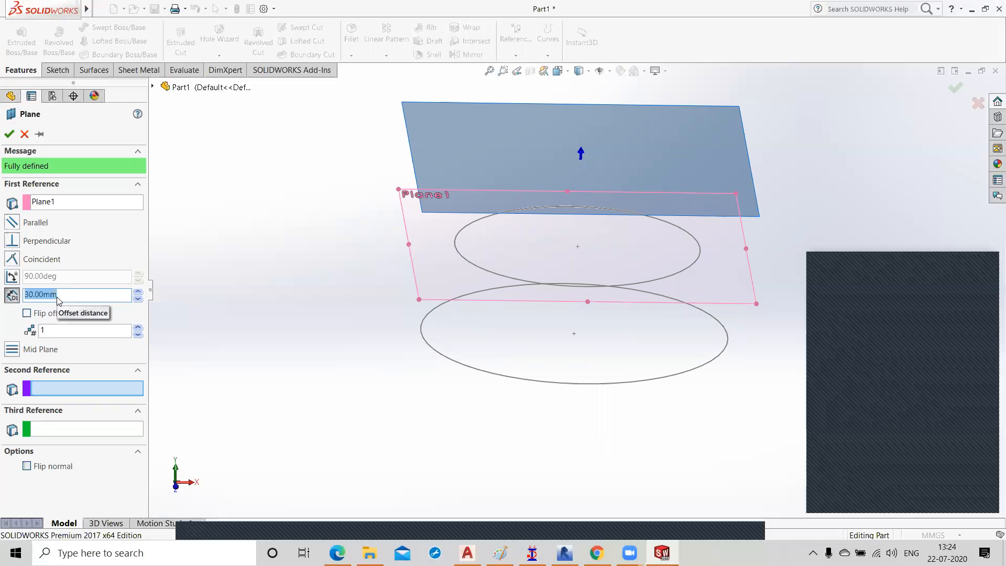
pyautogui.click(9, 134)
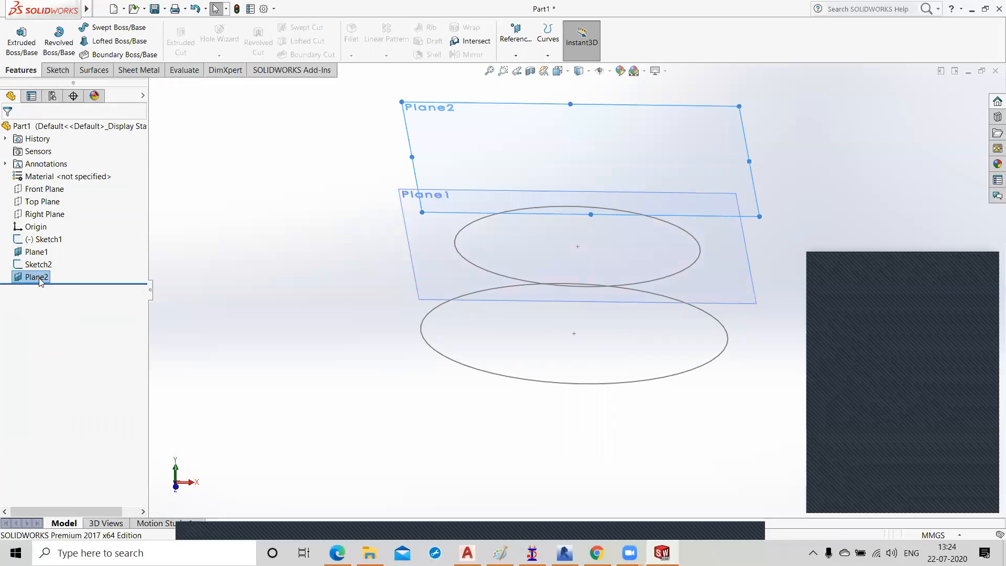
# Step: Start a sketch on Plane2 and draw a circle about 36 mm in diameter centred on the origin
pyautogui.rightClick(41, 281)
pyautogui.click(50, 262)
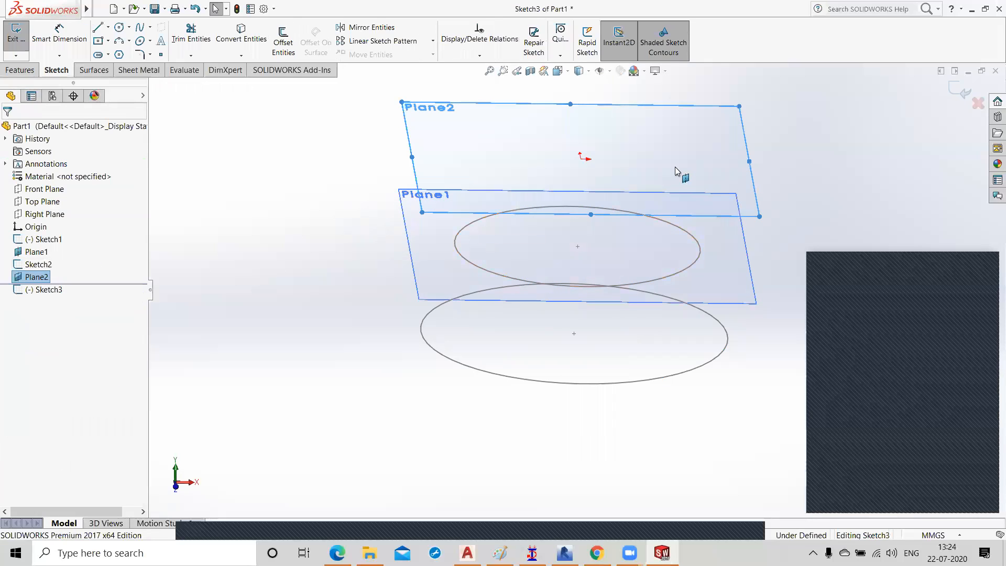
pyautogui.hotkey('ctrl', '8')
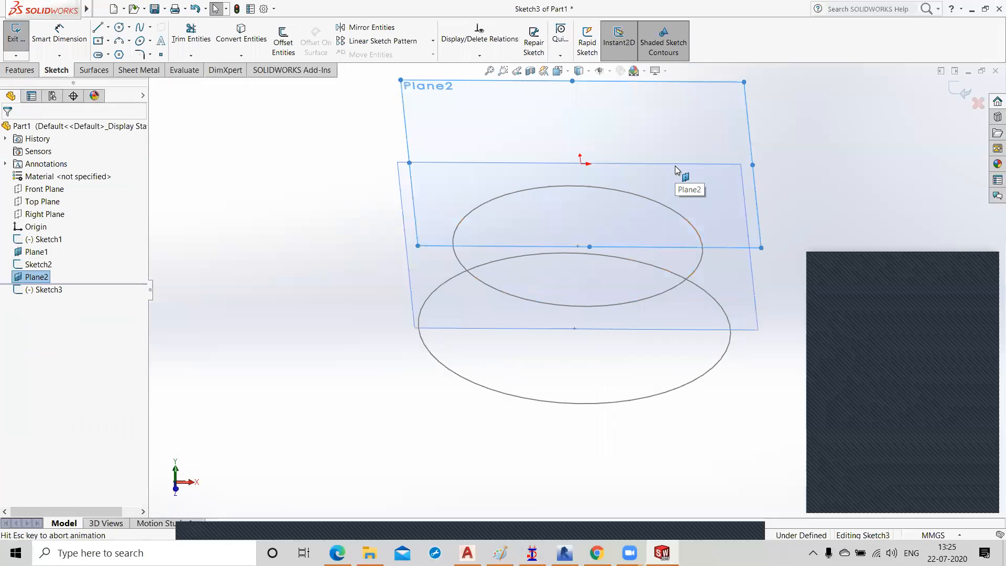
pyautogui.click(120, 27)
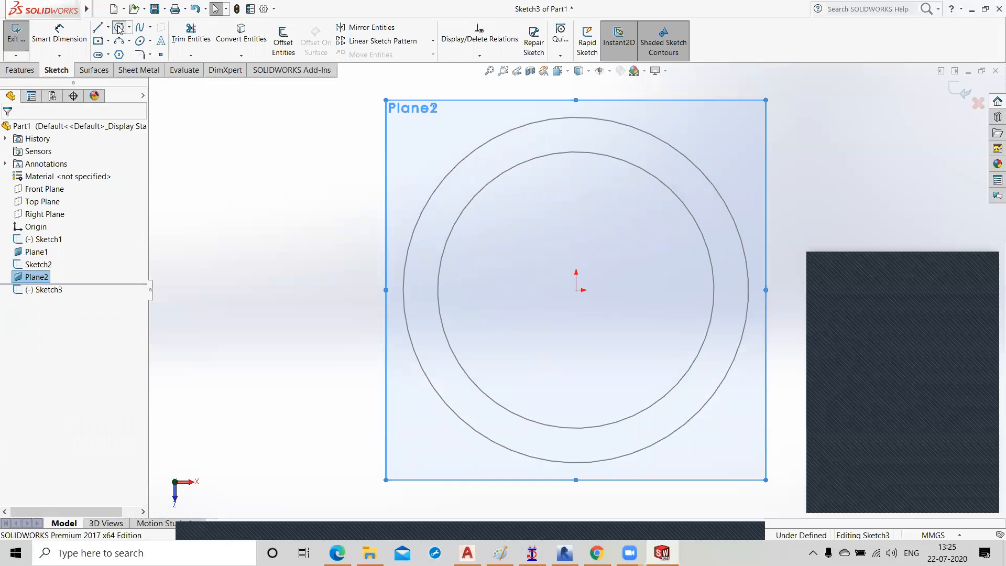
pyautogui.click(577, 289)
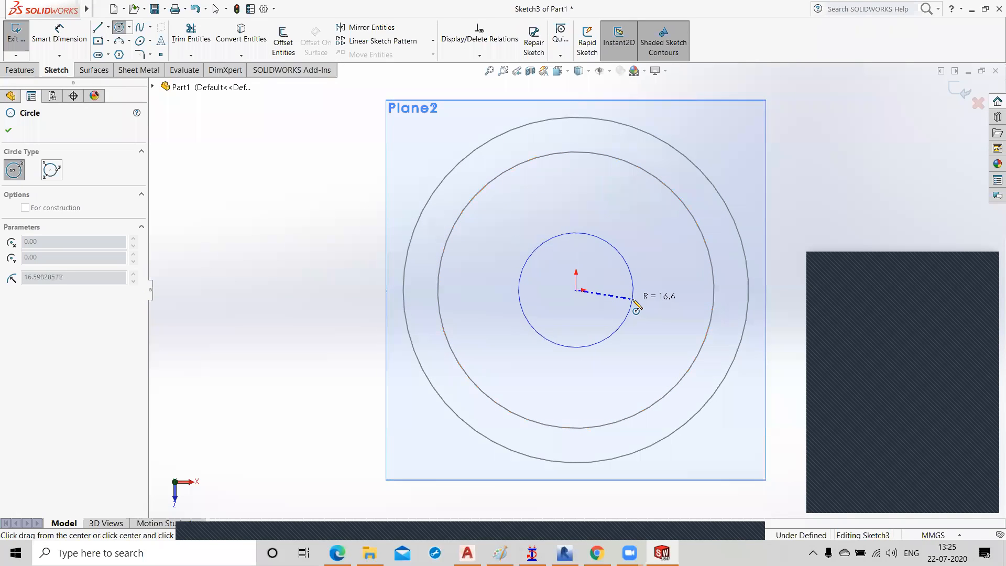
pyautogui.click(636, 307)
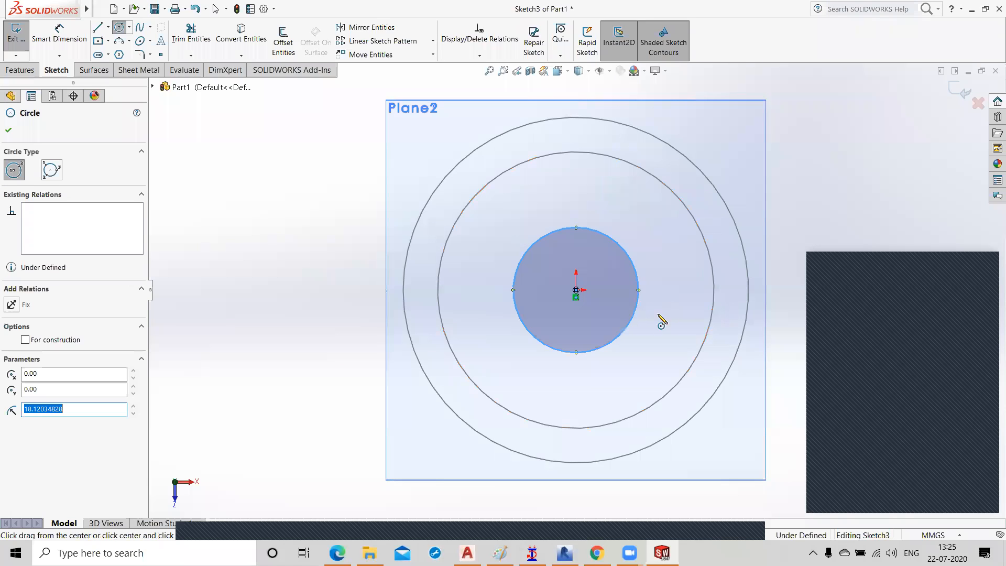
# Step: Dimension the diameter of the circle on Plane2 to 60 mm and exit the sketch
pyautogui.click(65, 42)
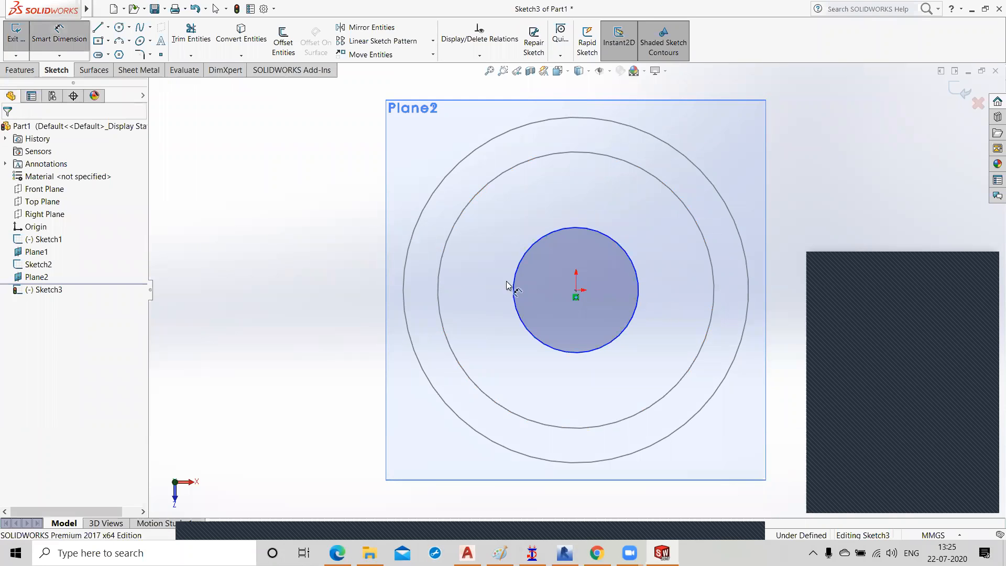
pyautogui.click(497, 291)
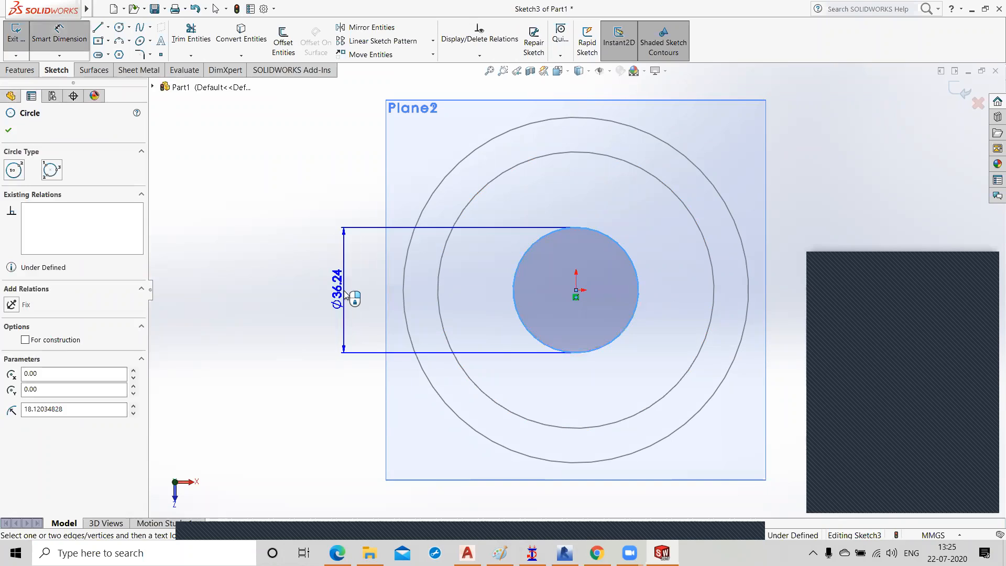
pyautogui.click(346, 292)
pyautogui.write('60')
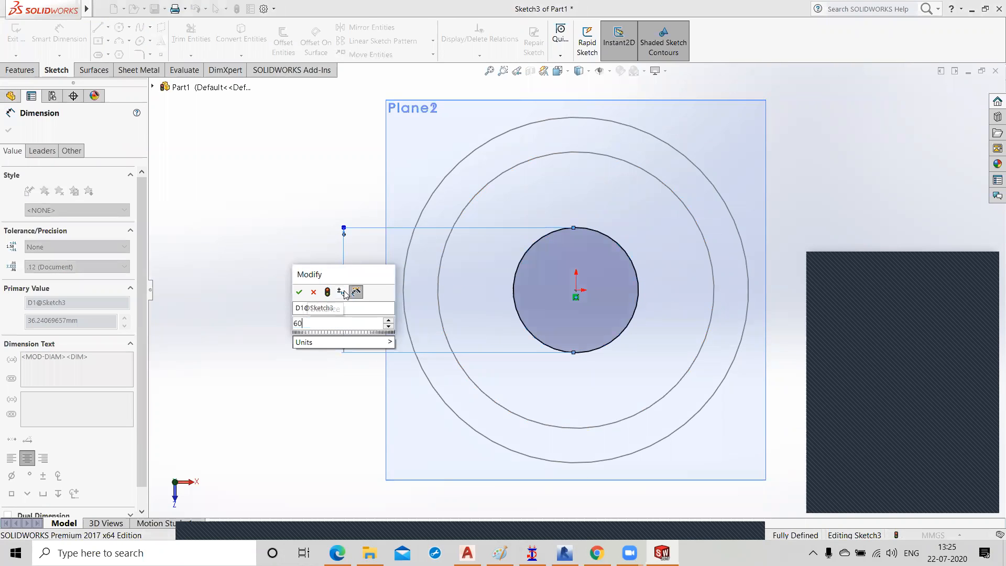
pyautogui.click(297, 293)
pyautogui.click(271, 252)
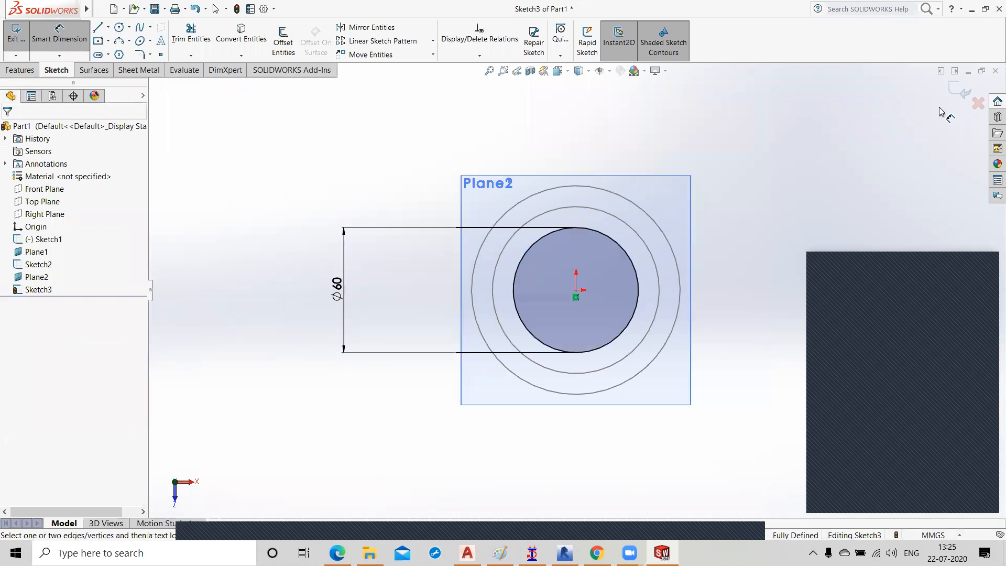
pyautogui.press('Escape')
pyautogui.hotkey('ctrl', 'b')
# Step: Create a reference plane offset 30 mm above Plane2
pyautogui.moveTo(753, 424)
pyautogui.mouseDown(button='middle')
pyautogui.moveTo(748, 344)
pyautogui.moveTo(760, 245)
pyautogui.mouseUp(button='middle')
pyautogui.scroll(1, 760, 244)
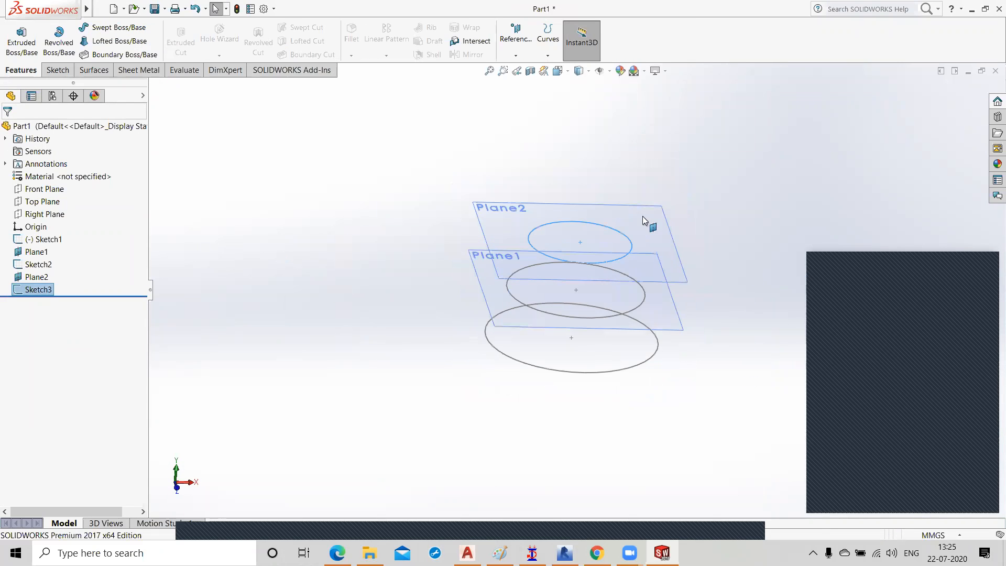
pyautogui.scroll(1, 613, 219)
pyautogui.scroll(-2, 612, 220)
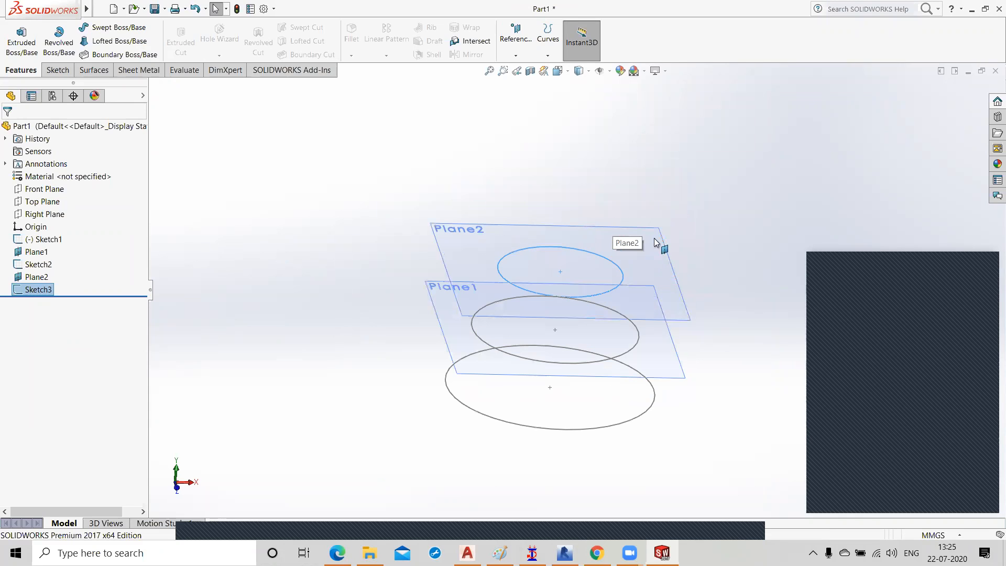
pyautogui.click(516, 55)
pyautogui.click(525, 68)
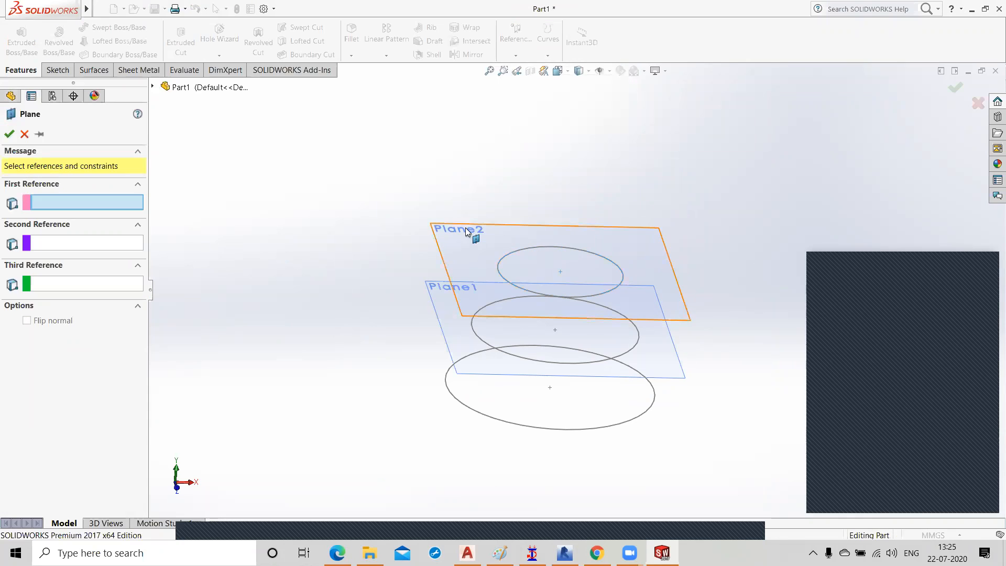
pyautogui.click(469, 231)
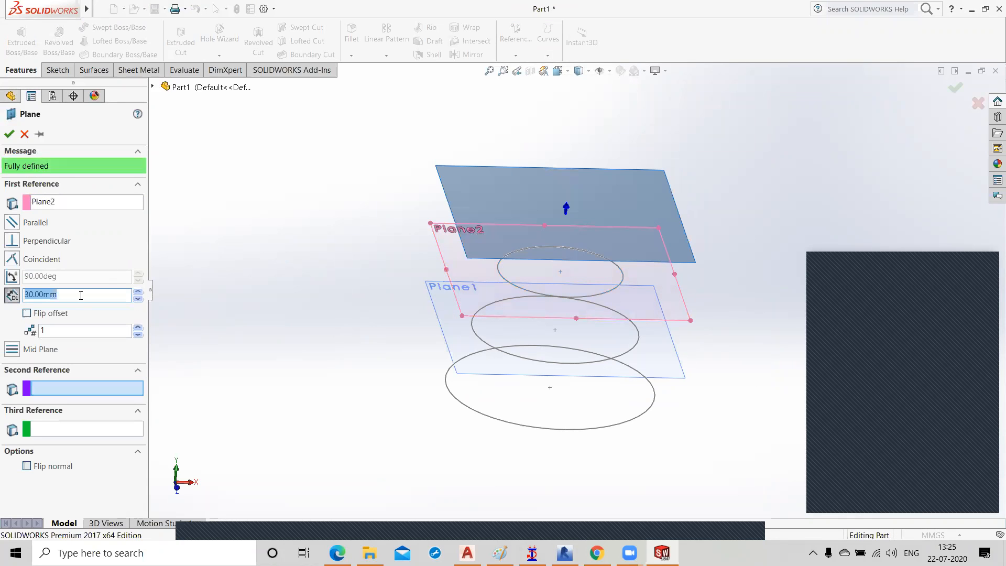
pyautogui.click(8, 135)
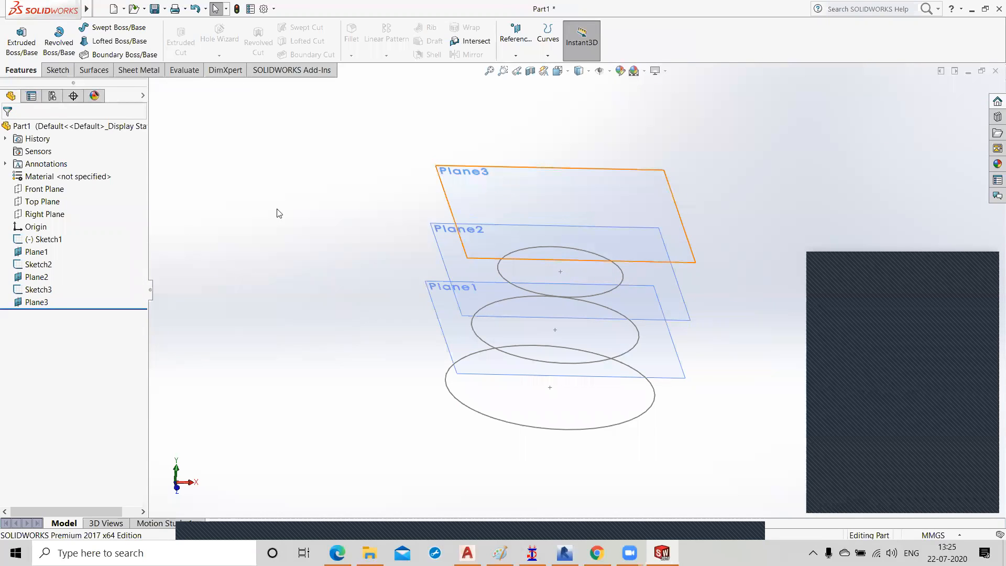
# Step: Start a sketch on Plane3 and draw a circle about 27 mm in diameter centred on the origin
pyautogui.rightClick(39, 307)
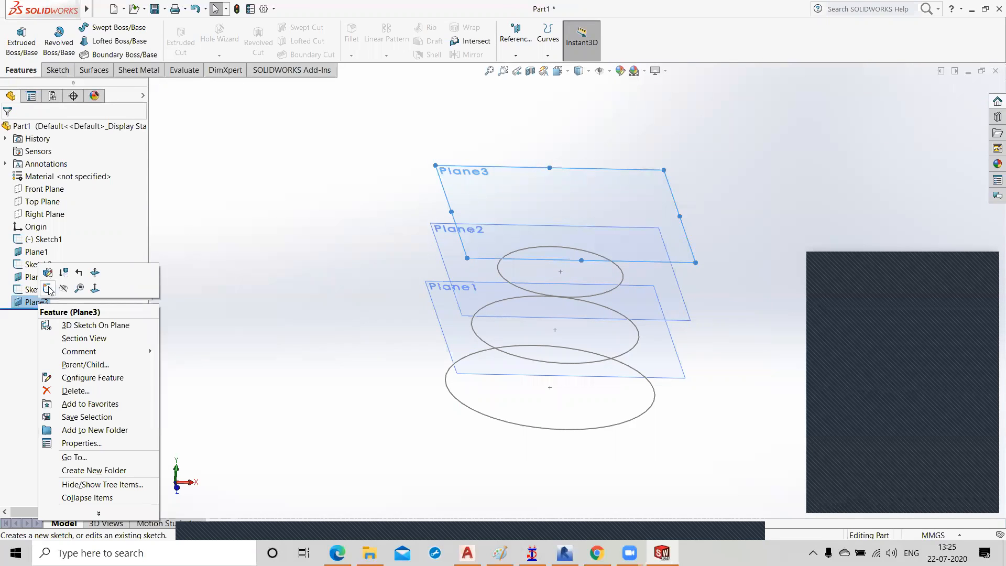
pyautogui.click(47, 288)
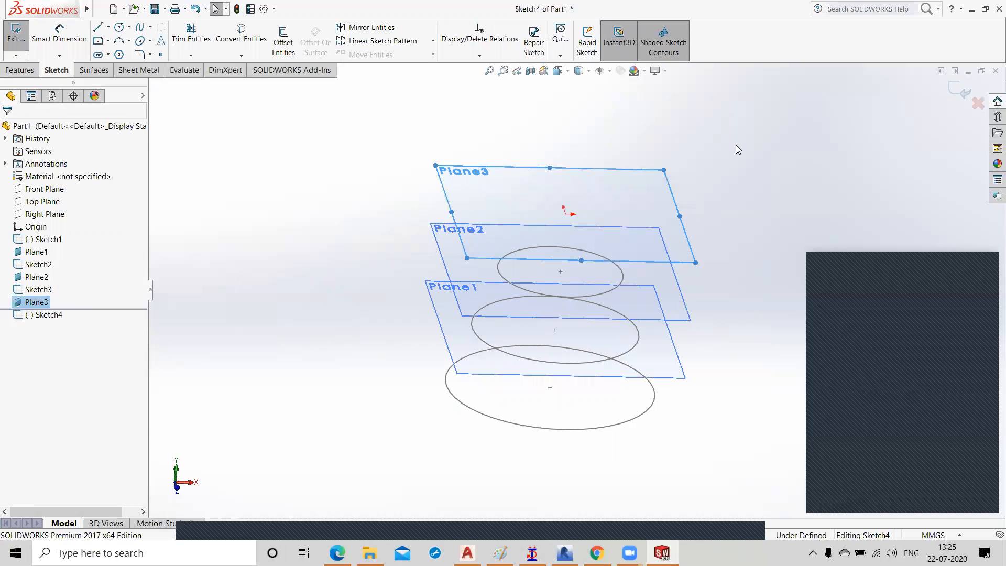
pyautogui.hotkey('ctrl', '8')
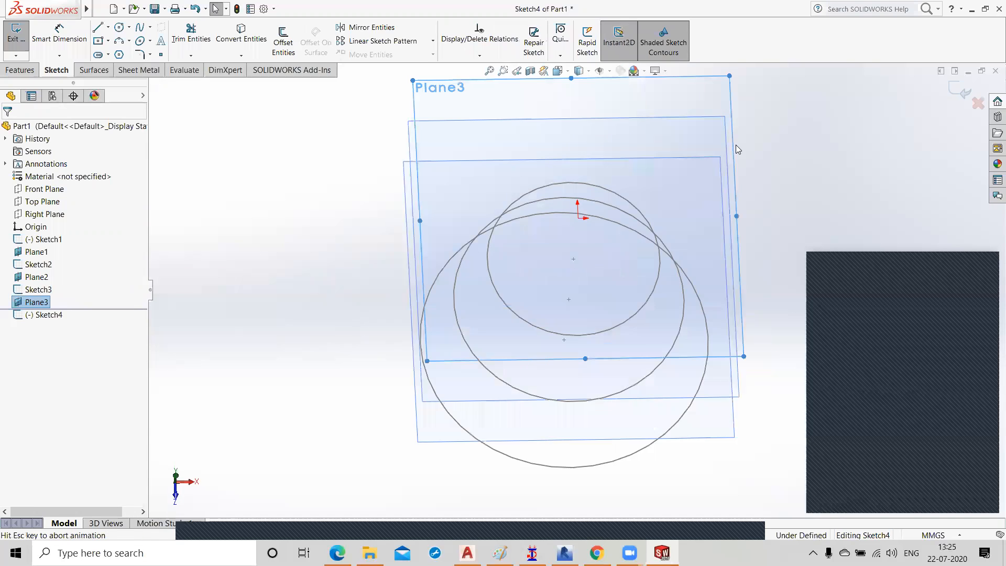
pyautogui.click(120, 27)
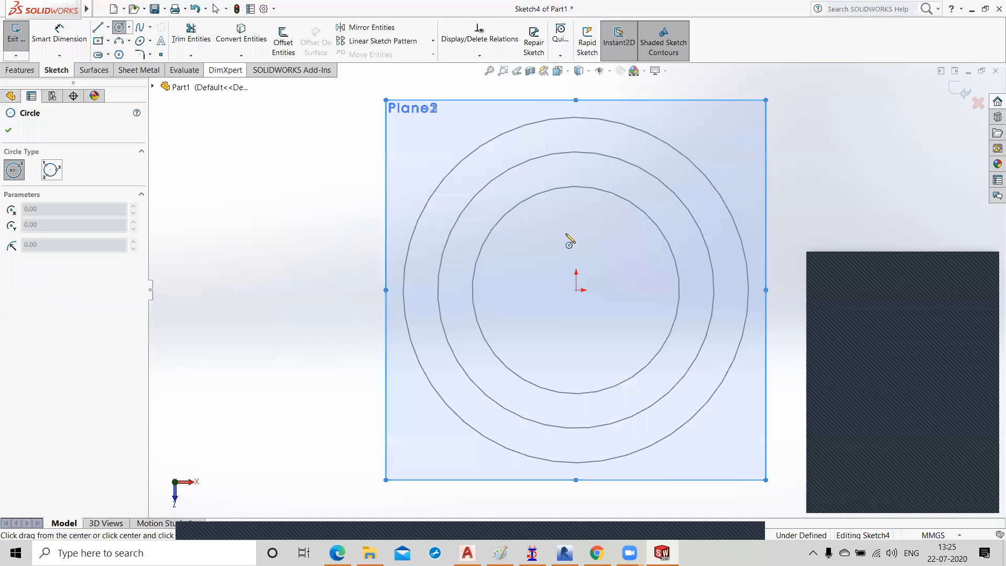
pyautogui.click(576, 290)
pyautogui.click(601, 331)
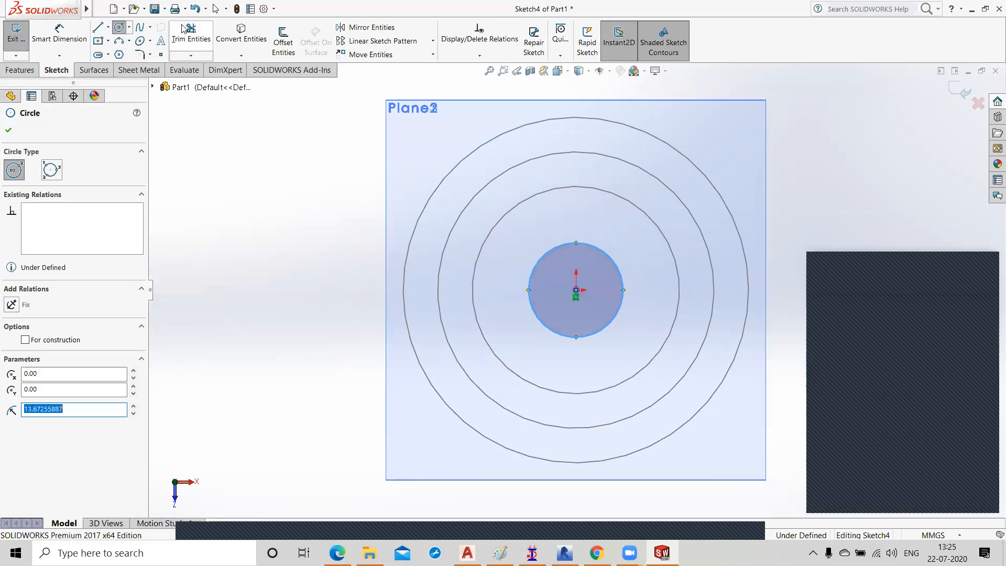
# Step: Dimension the diameter of the circle on Plane3 to 30 mm and exit the sketch
pyautogui.click(65, 42)
pyautogui.click(583, 266)
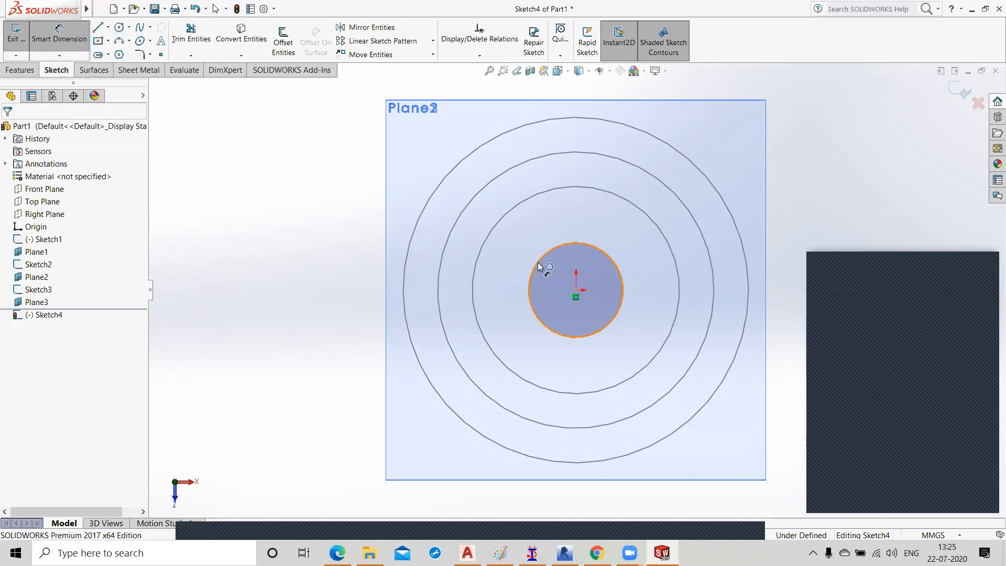
pyautogui.click(313, 306)
pyautogui.write('30')
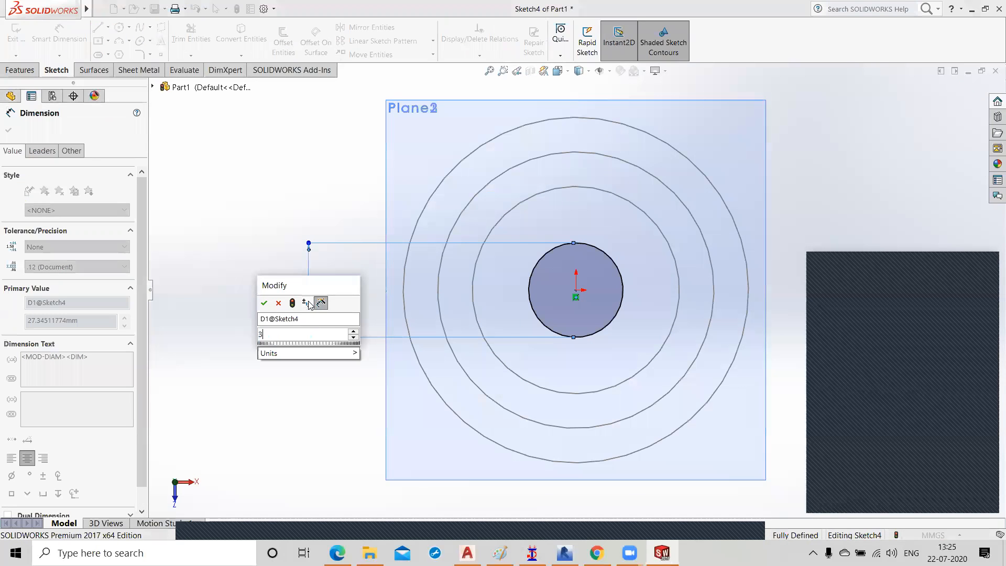
pyautogui.click(264, 303)
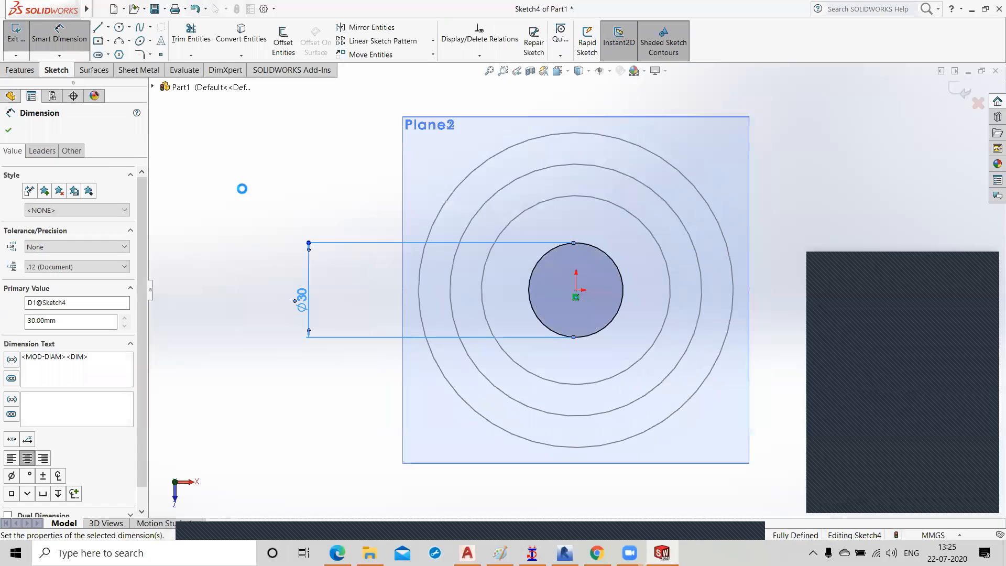
pyautogui.click(957, 89)
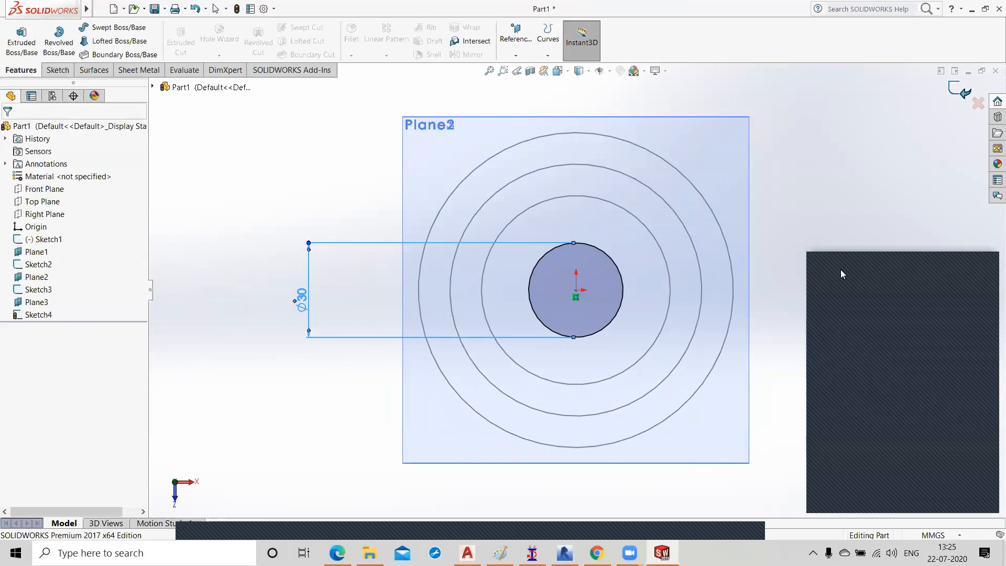
pyautogui.moveTo(780, 279); pyautogui.dragTo(781, 162, button='middle')
pyautogui.scroll(-2, 591, 280)
pyautogui.scroll(-2, 590, 280)
pyautogui.scroll(5, 590, 280)
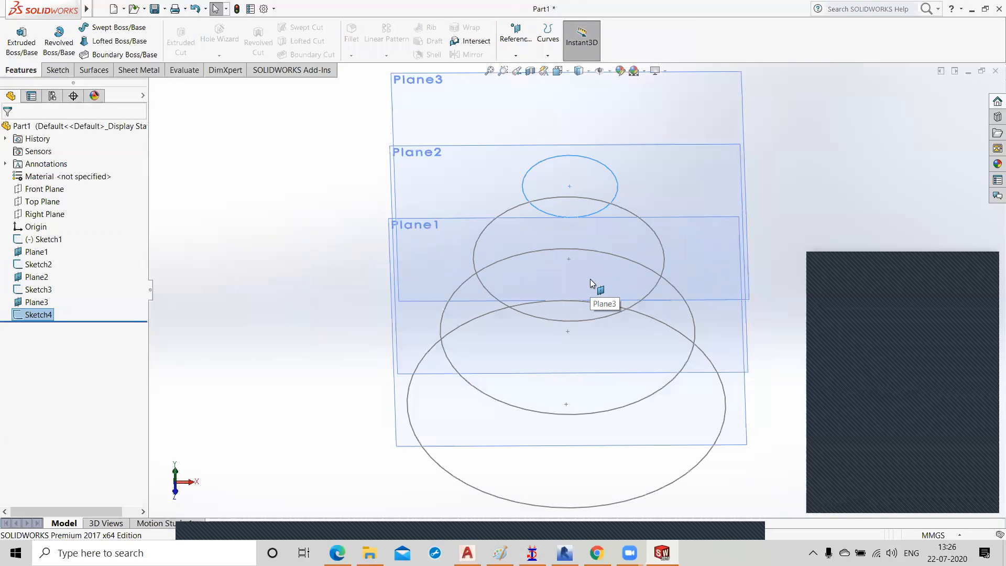
pyautogui.moveTo(721, 286); pyautogui.dragTo(726, 233, button='middle')
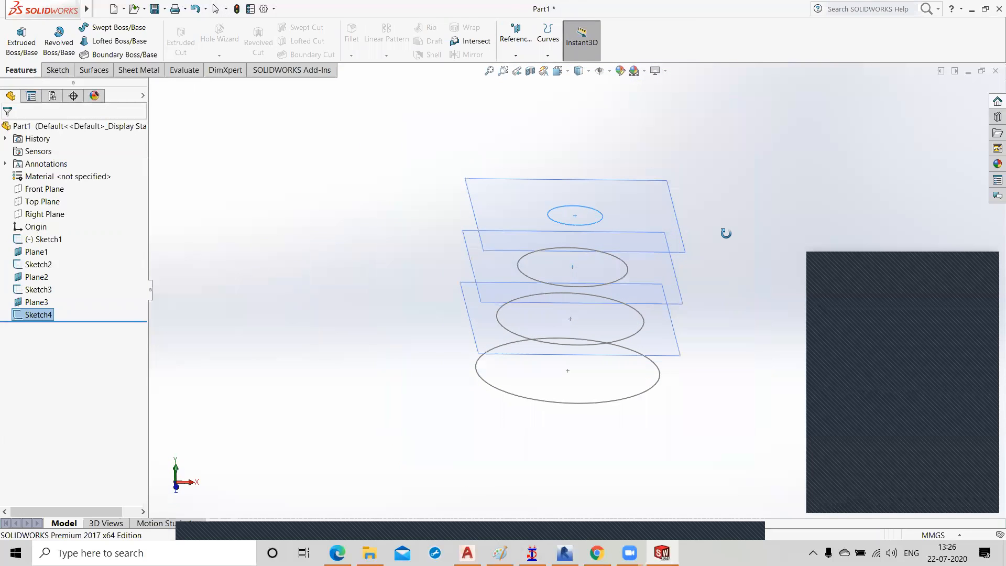
pyautogui.click(727, 234)
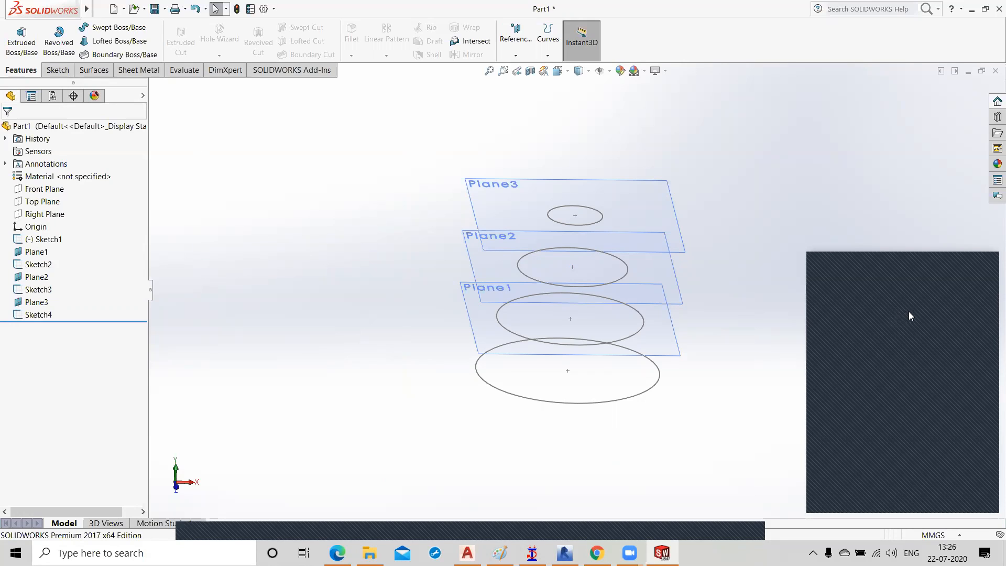
pyautogui.click(54, 71)
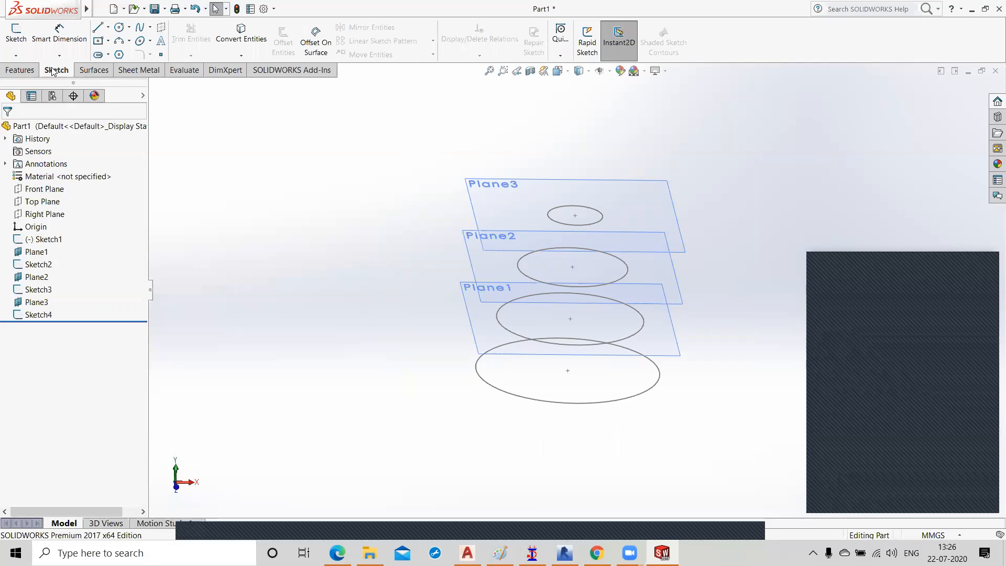
pyautogui.click(24, 72)
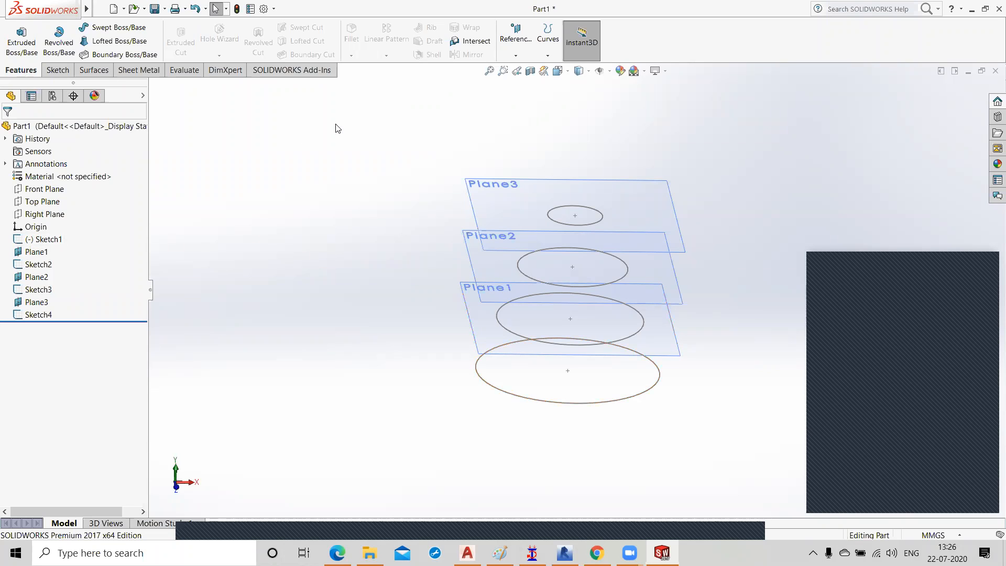
pyautogui.click(516, 56)
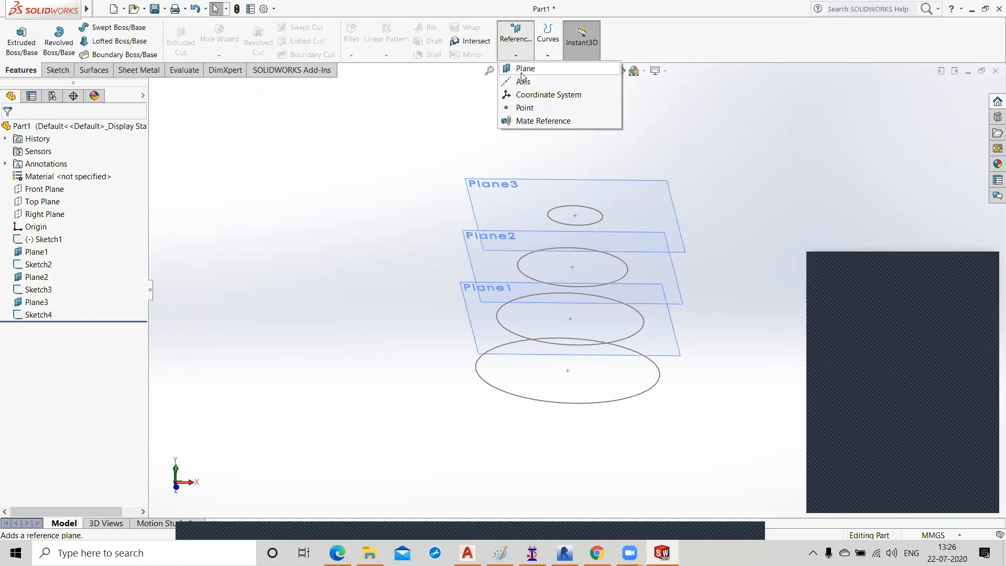
pyautogui.click(353, 161)
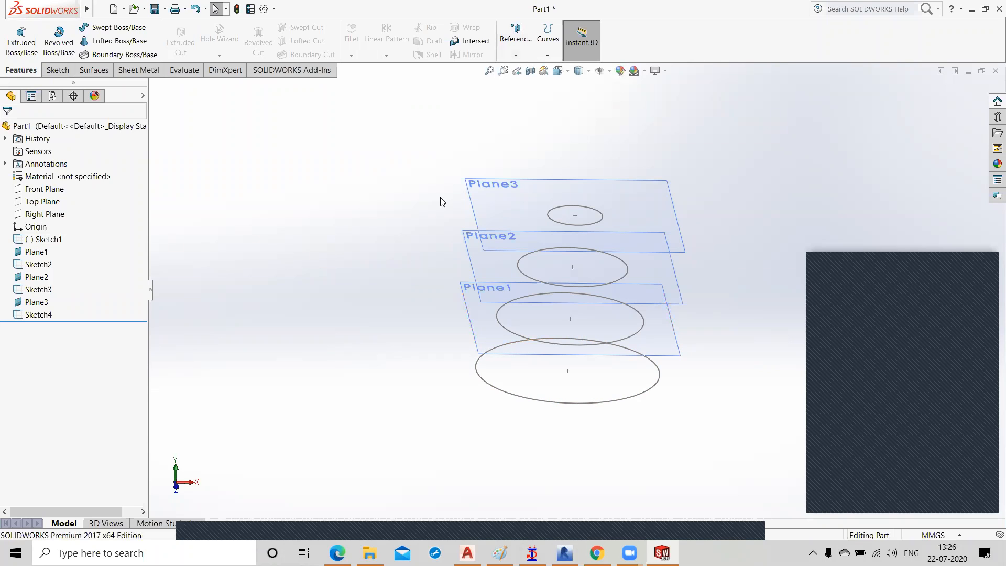
pyautogui.click(554, 216)
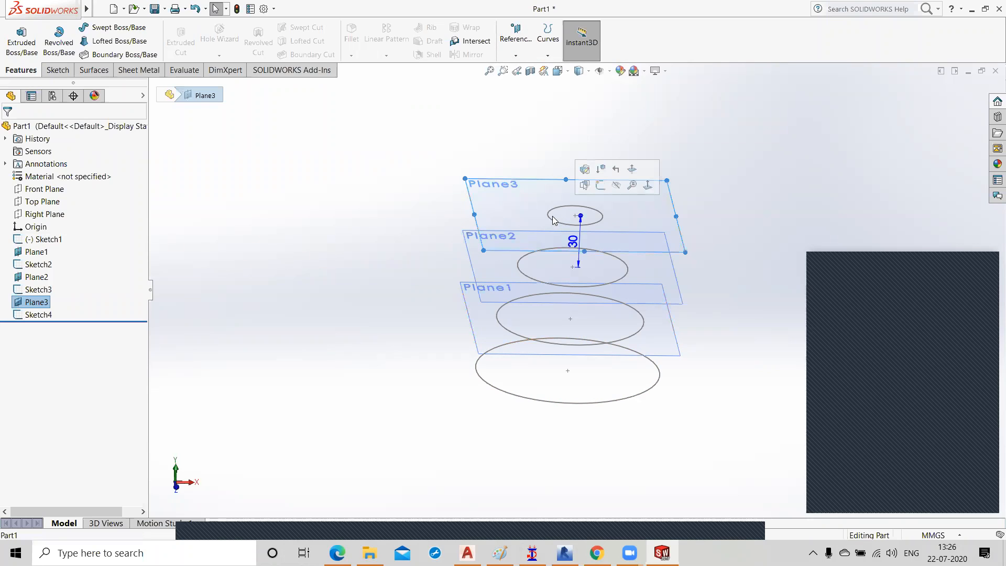
pyautogui.click(300, 214)
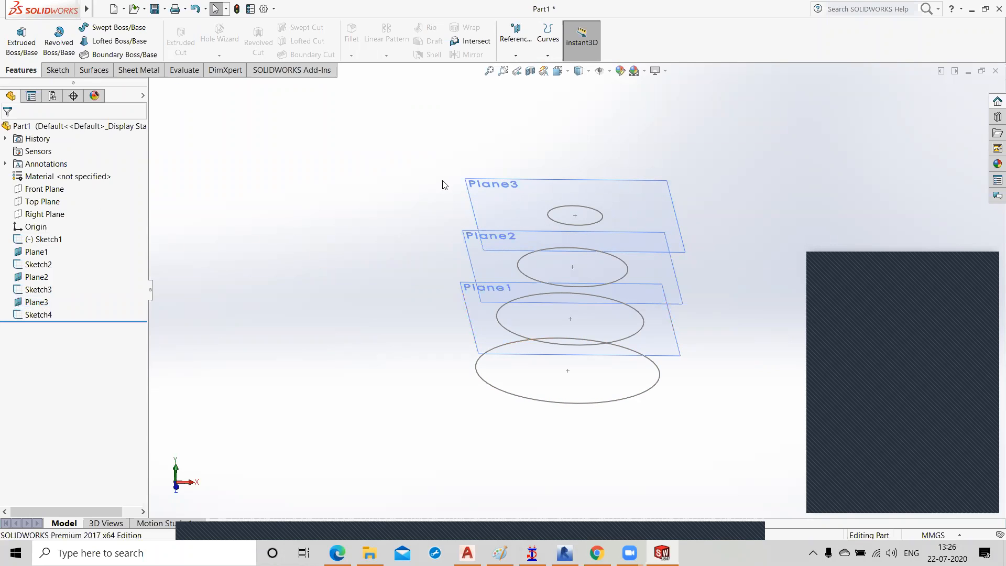
# Step: Create a reference plane offset 30 mm above Plane3
pyautogui.click(526, 53)
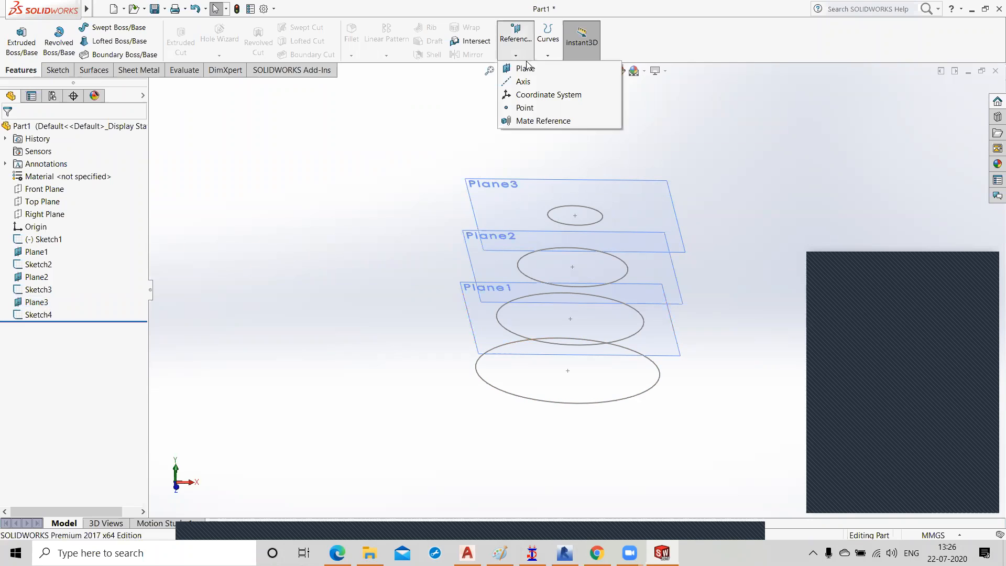
pyautogui.click(526, 68)
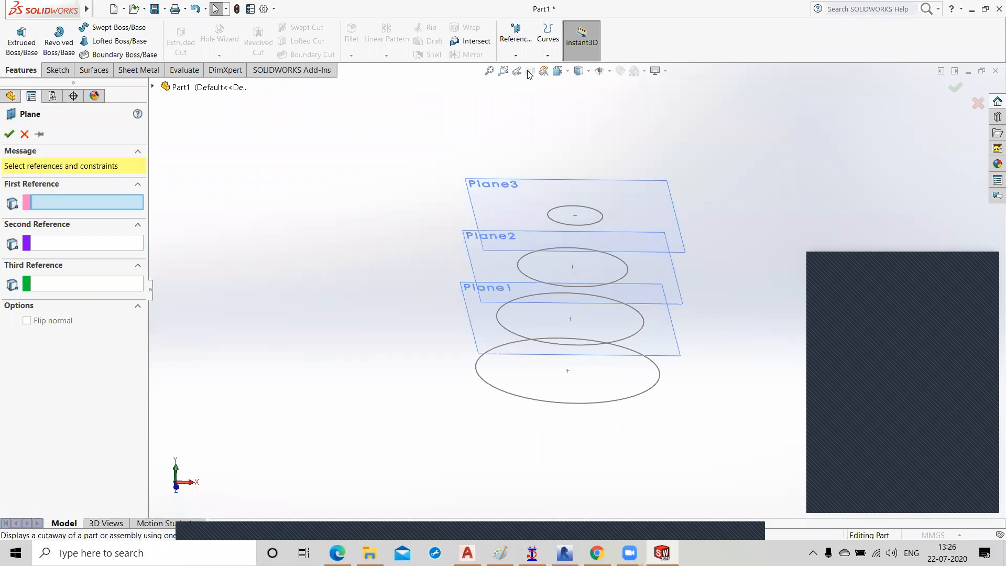
pyautogui.click(530, 180)
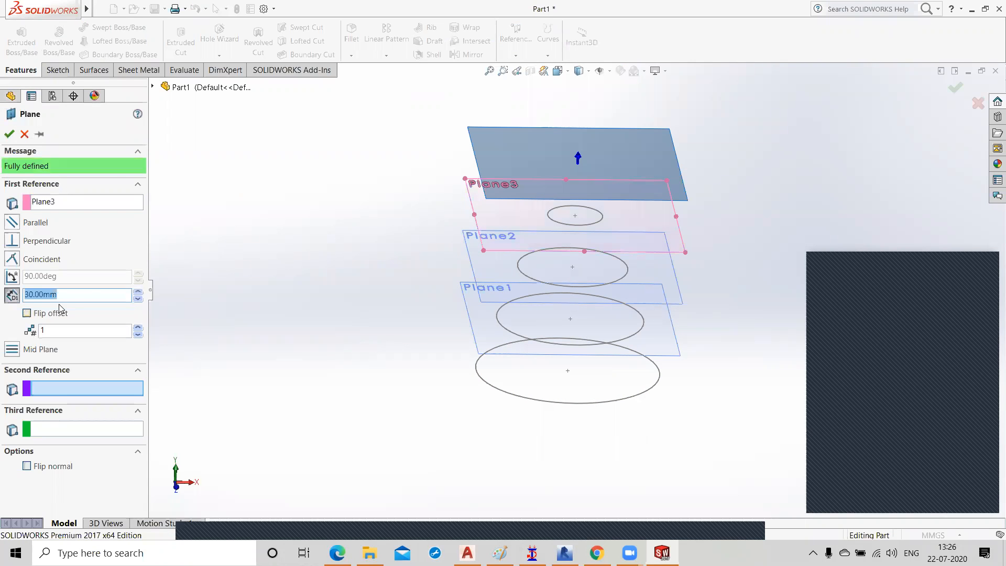
pyautogui.click(9, 134)
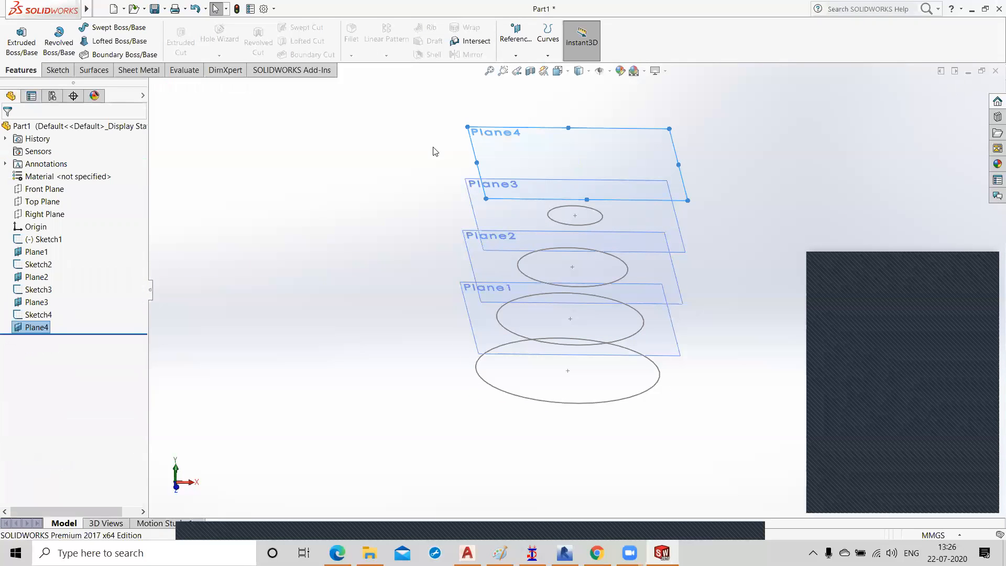
# Step: Start a sketch on Plane4 and draw a circle about 43 mm in diameter centred on the origin
pyautogui.rightClick(32, 334)
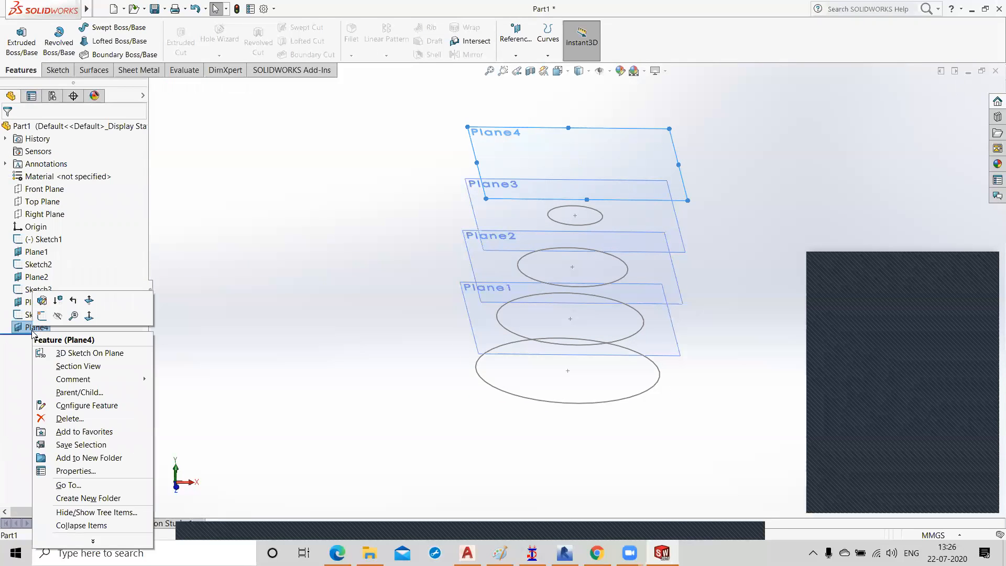
pyautogui.click(42, 316)
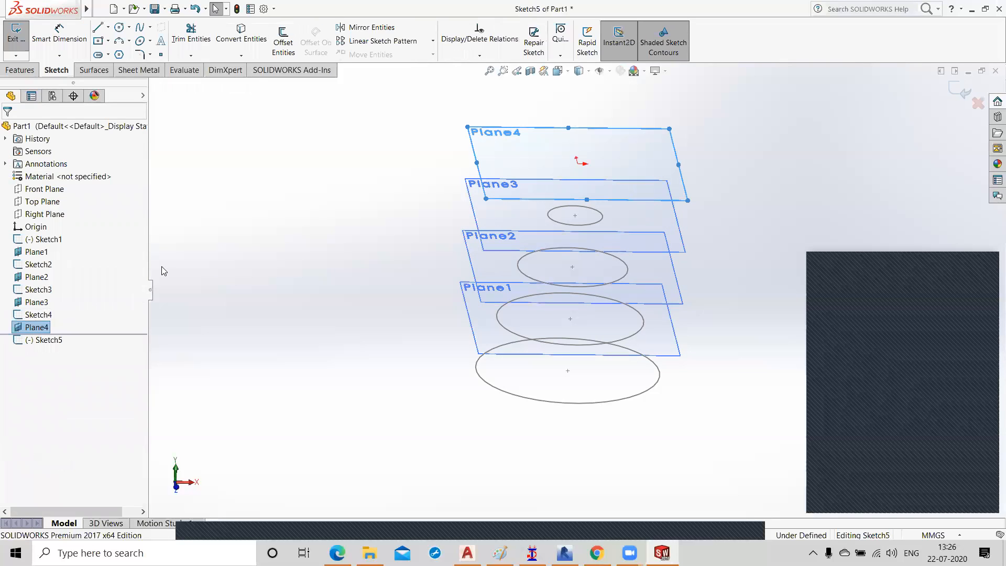
pyautogui.hotkey('ctrl', '8')
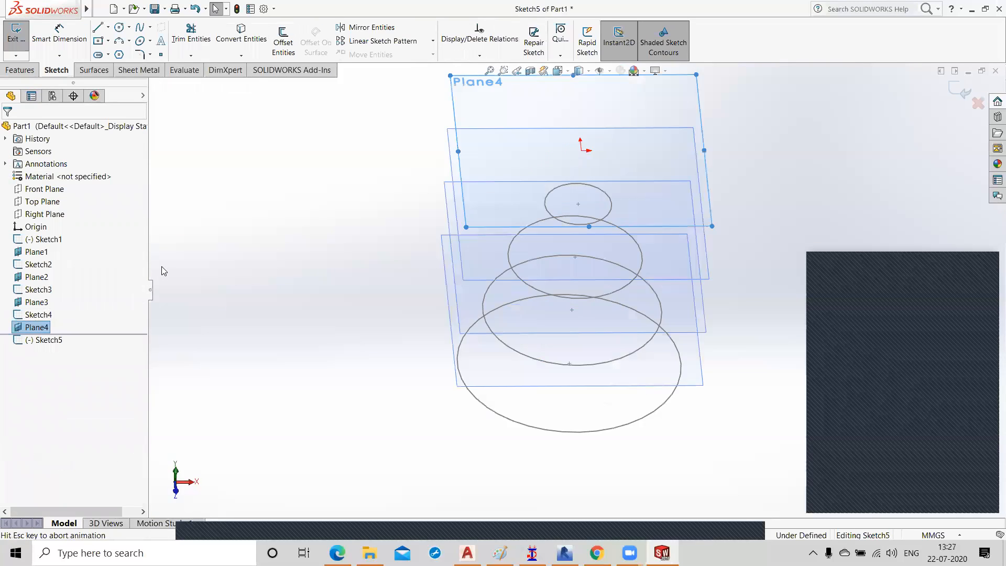
pyautogui.click(119, 27)
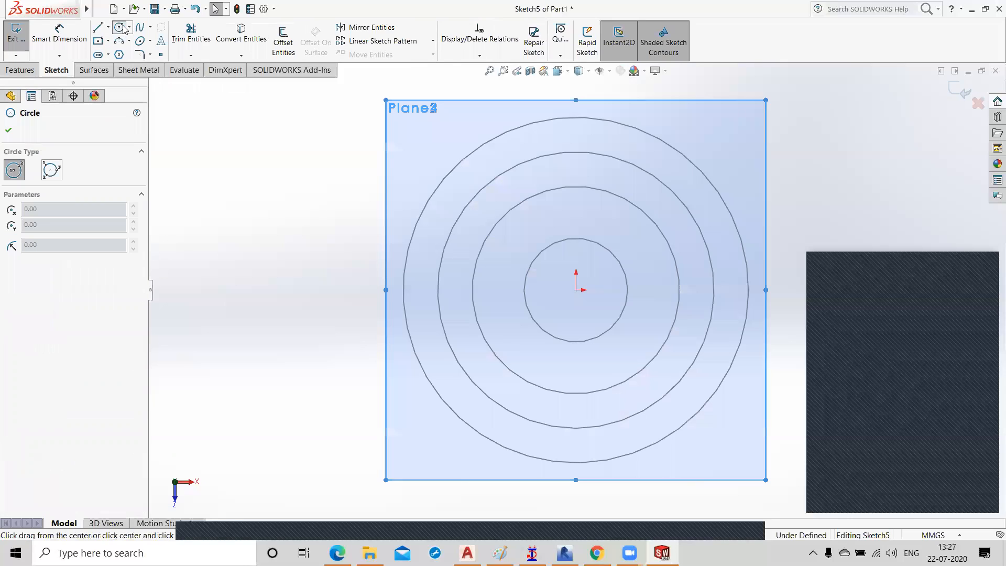
pyautogui.click(577, 290)
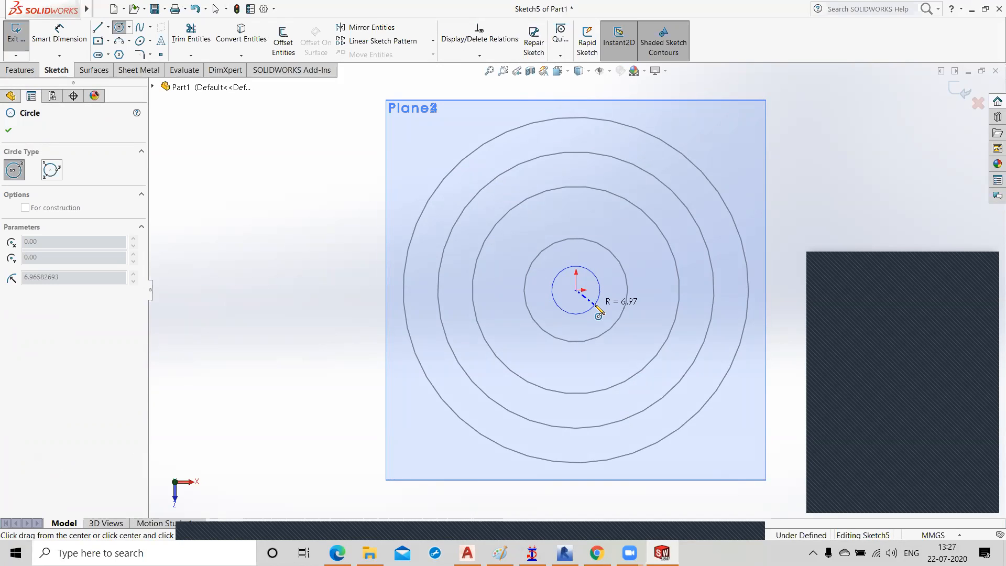
pyautogui.click(628, 342)
# Step: Dimension the diameter of the circle on Plane4 to 60 mm and exit the sketch
pyautogui.click(59, 37)
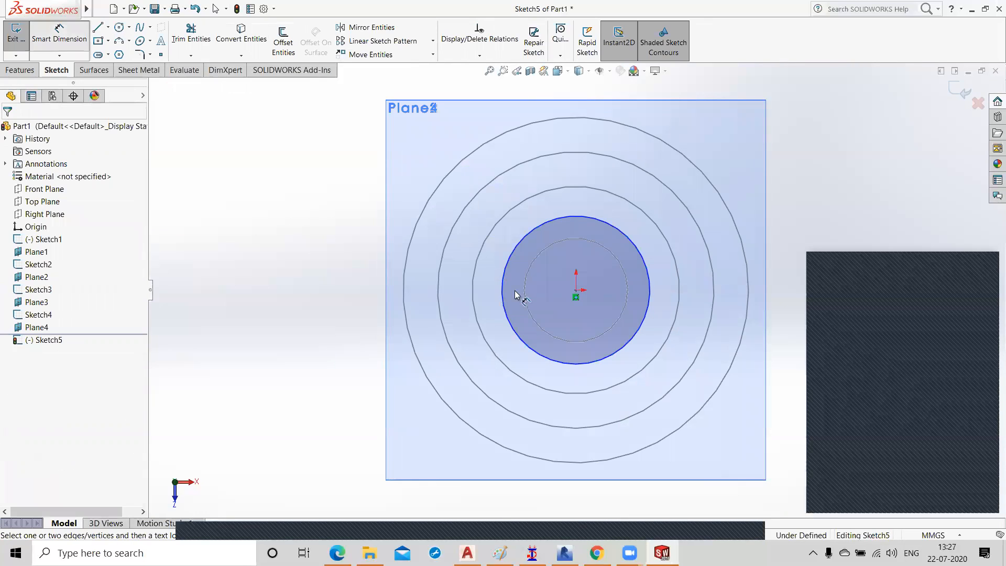
pyautogui.click(510, 267)
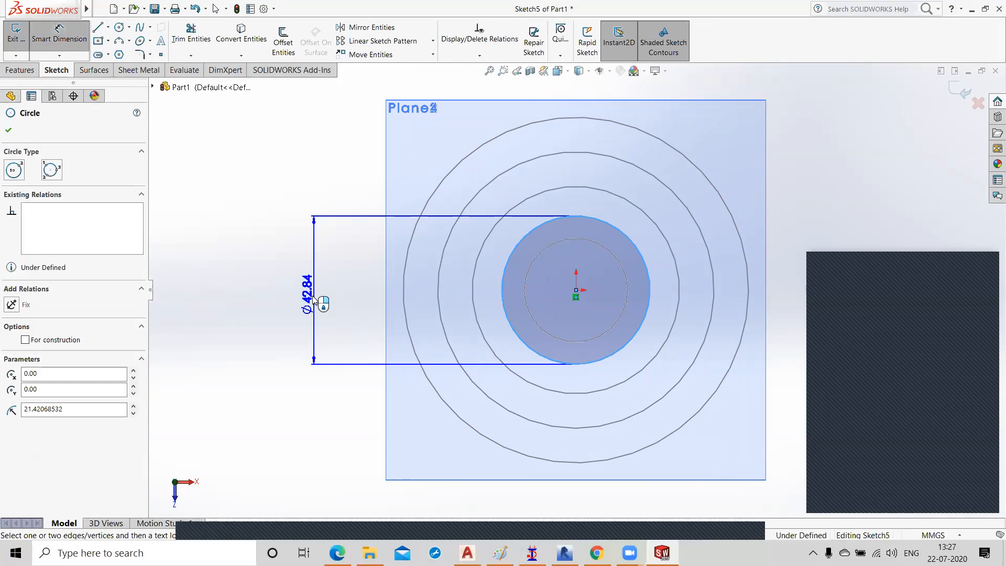
pyautogui.click(311, 295)
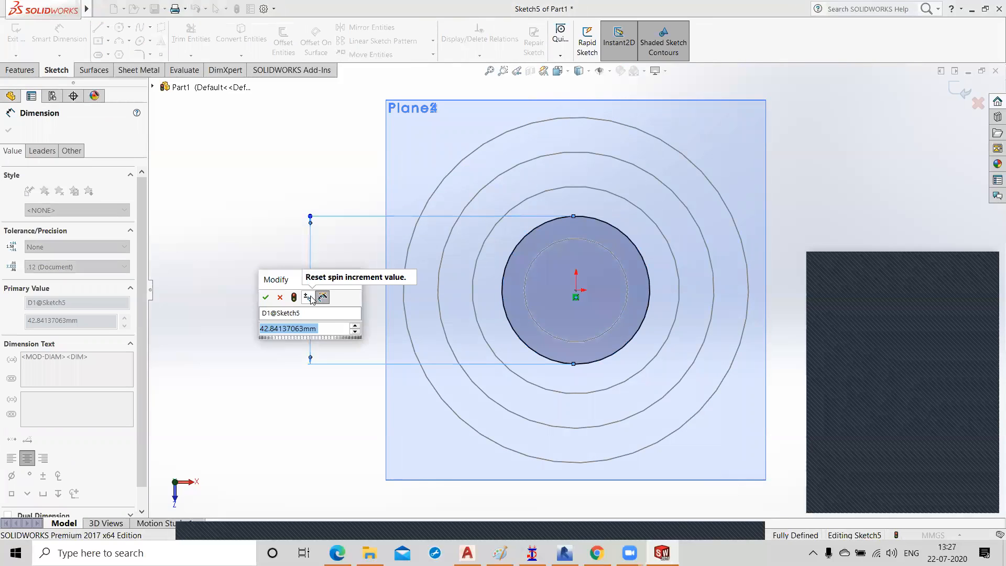
pyautogui.write('60')
pyautogui.press('Return')
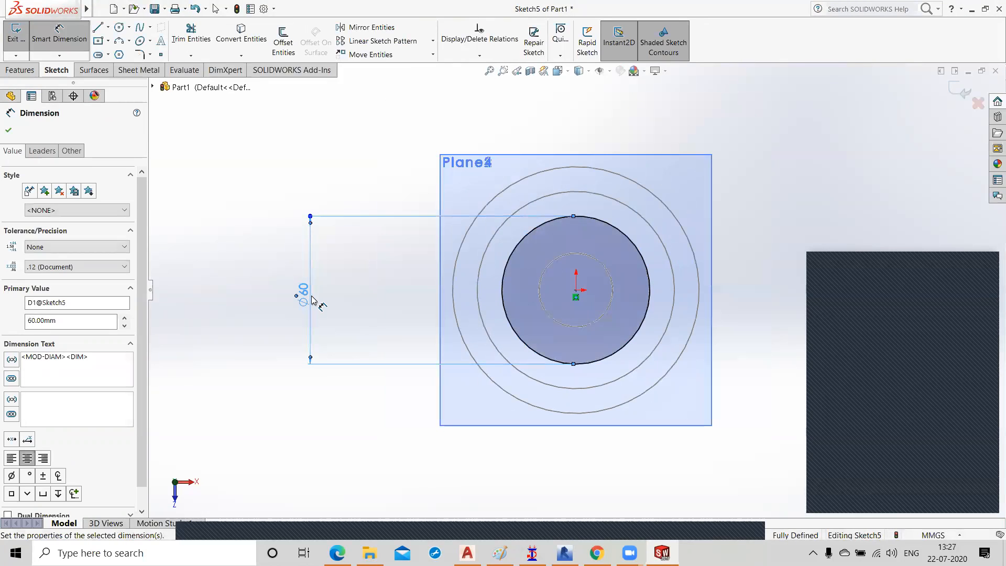
pyautogui.click(279, 214)
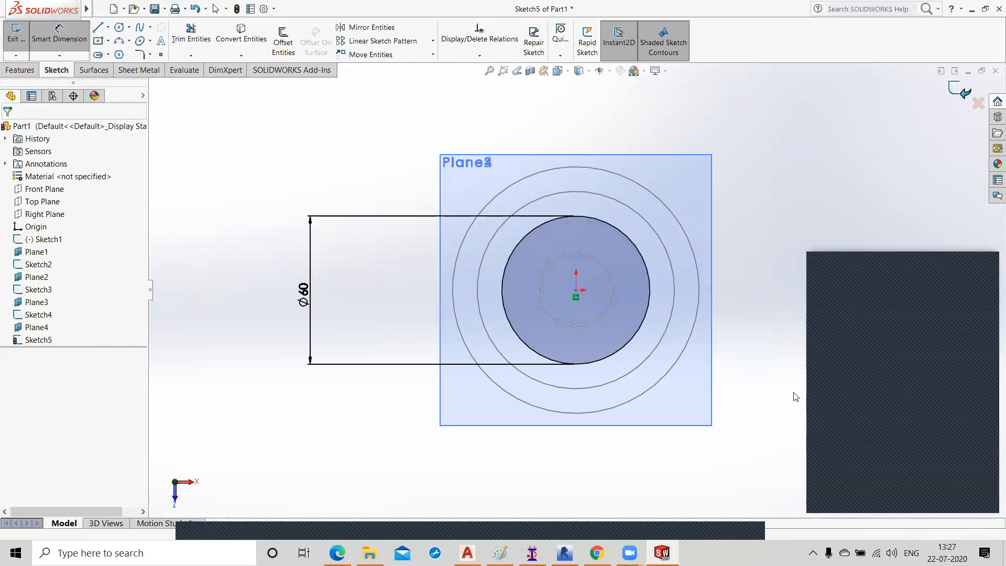
# Step: Create a reference plane offset 30 mm above Plane4
pyautogui.moveTo(717, 438); pyautogui.dragTo(731, 291, button='middle')
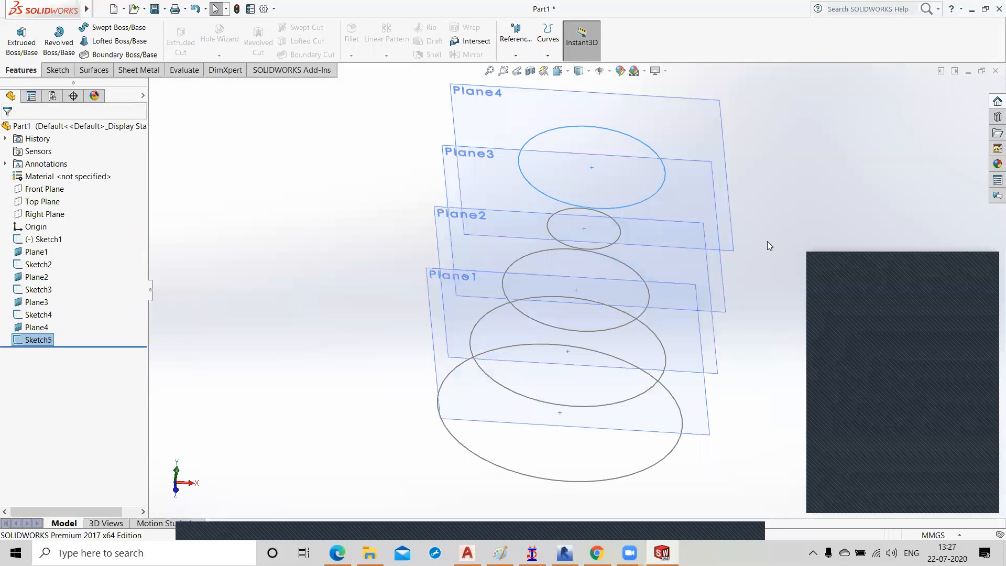
pyautogui.click(768, 230)
pyautogui.scroll(-1, 389, 330)
pyautogui.scroll(2, 389, 326)
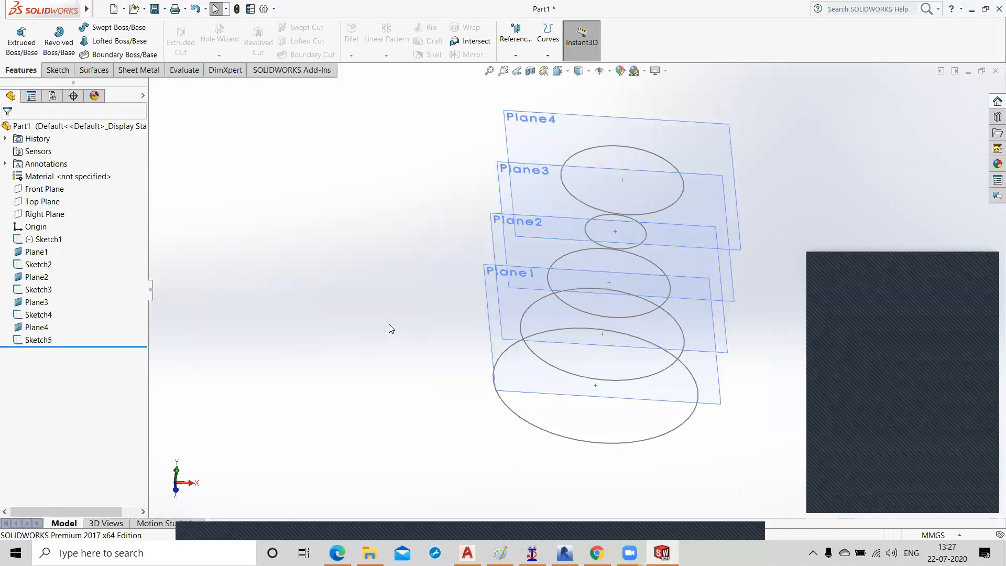
pyautogui.scroll(1, 389, 328)
pyautogui.click(516, 55)
pyautogui.click(524, 66)
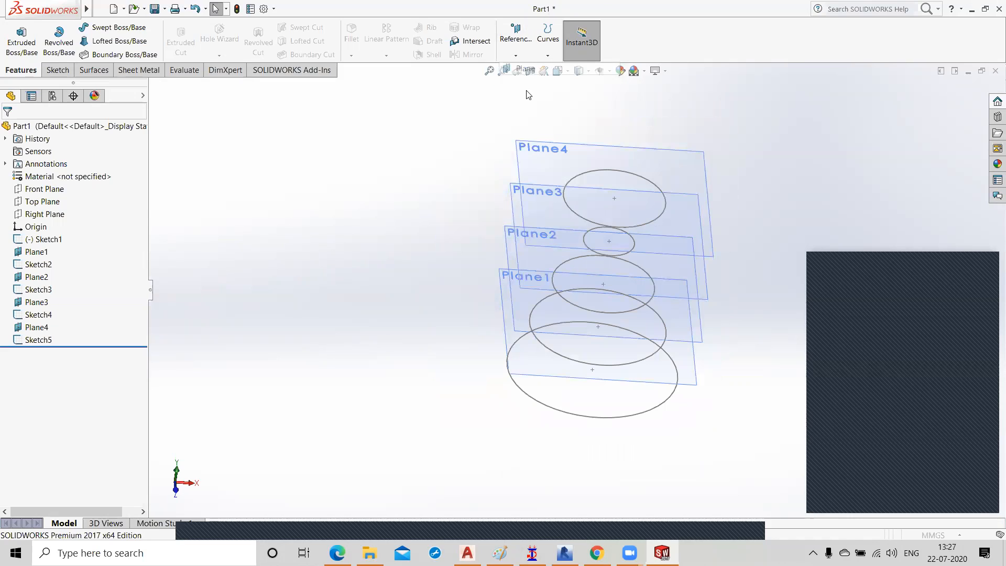
pyautogui.click(540, 142)
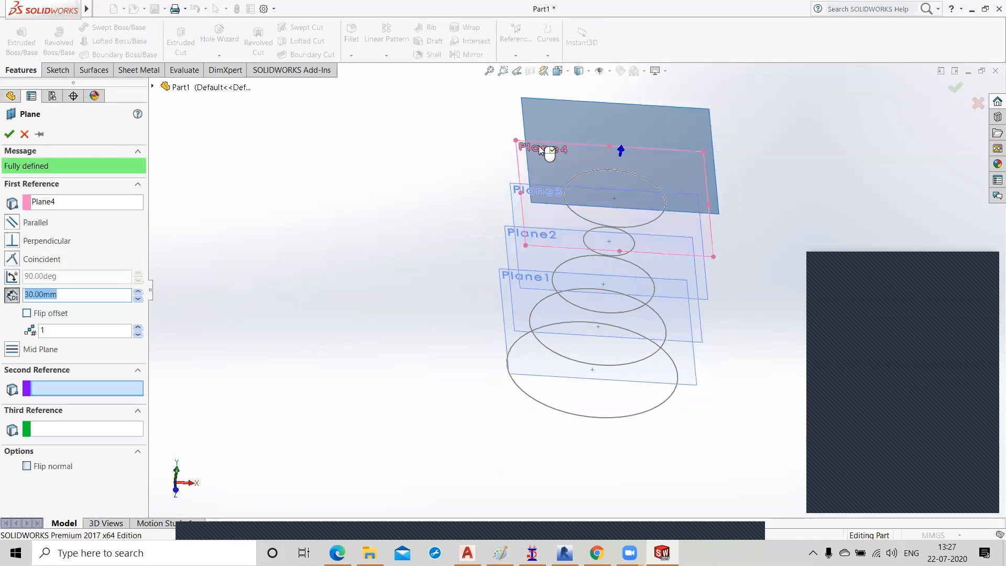
pyautogui.click(9, 134)
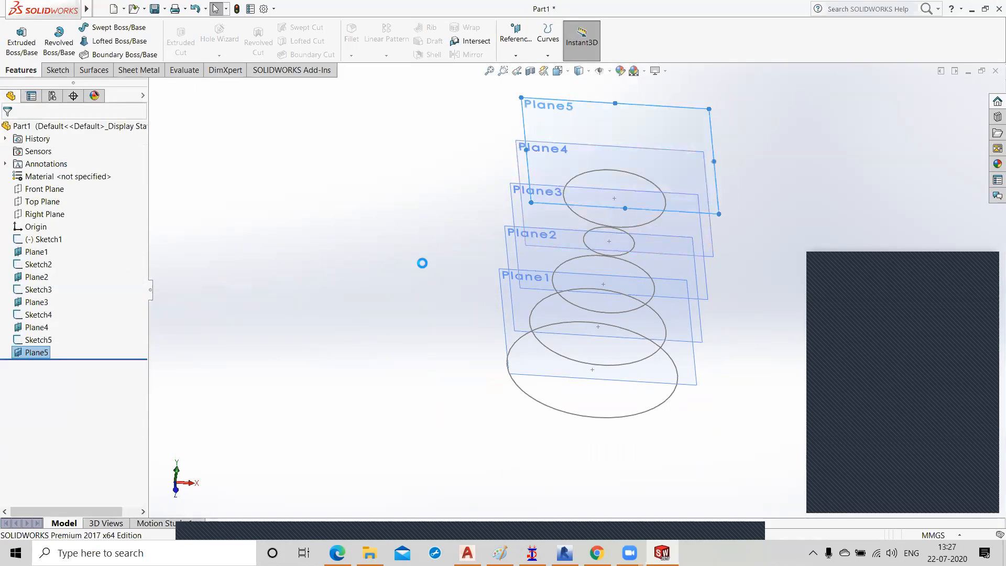
# Step: Start a sketch on Plane5 and draw a circle about 59 mm in diameter centred on the origin
pyautogui.click(593, 105)
pyautogui.rightClick(599, 108)
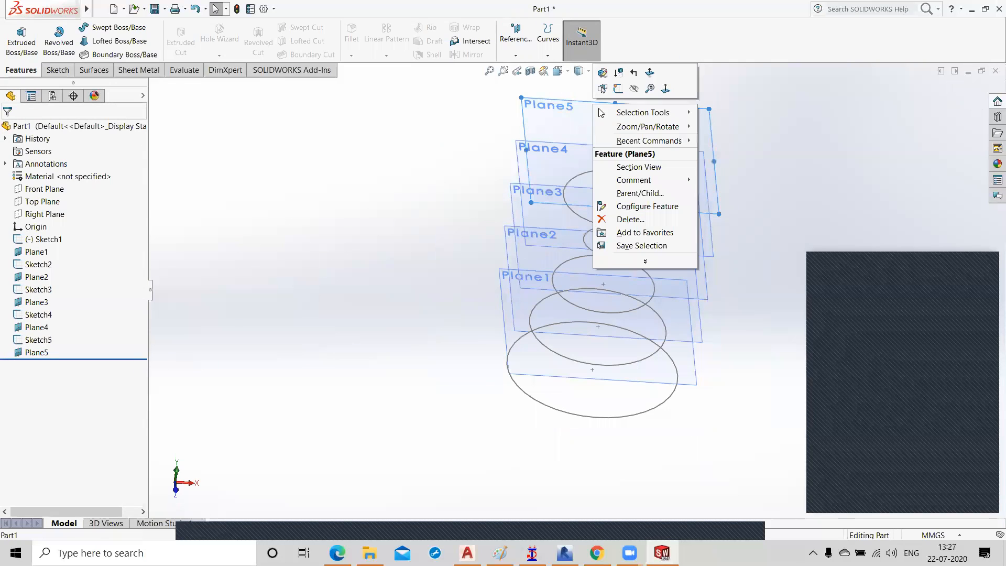
pyautogui.click(619, 88)
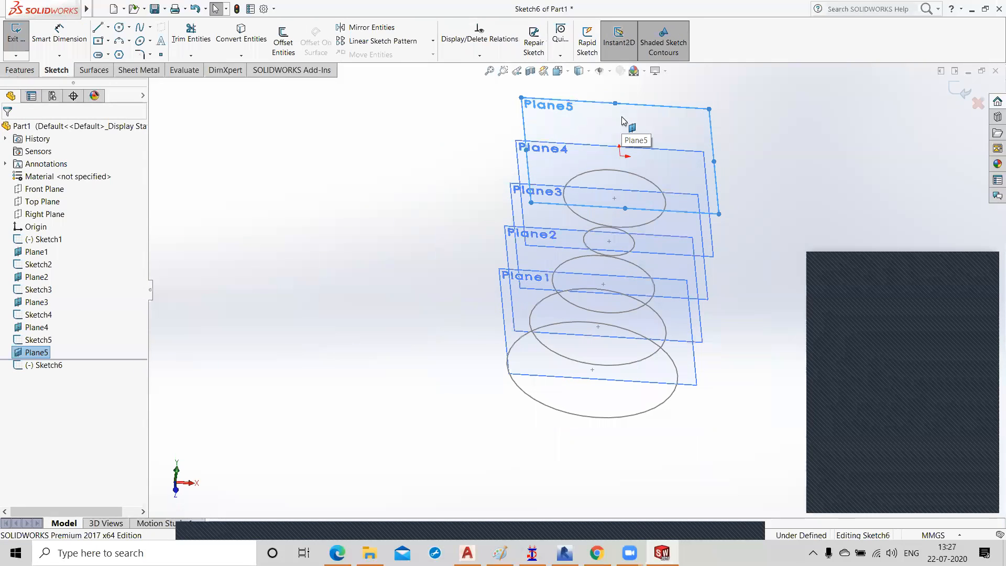
pyautogui.click(120, 27)
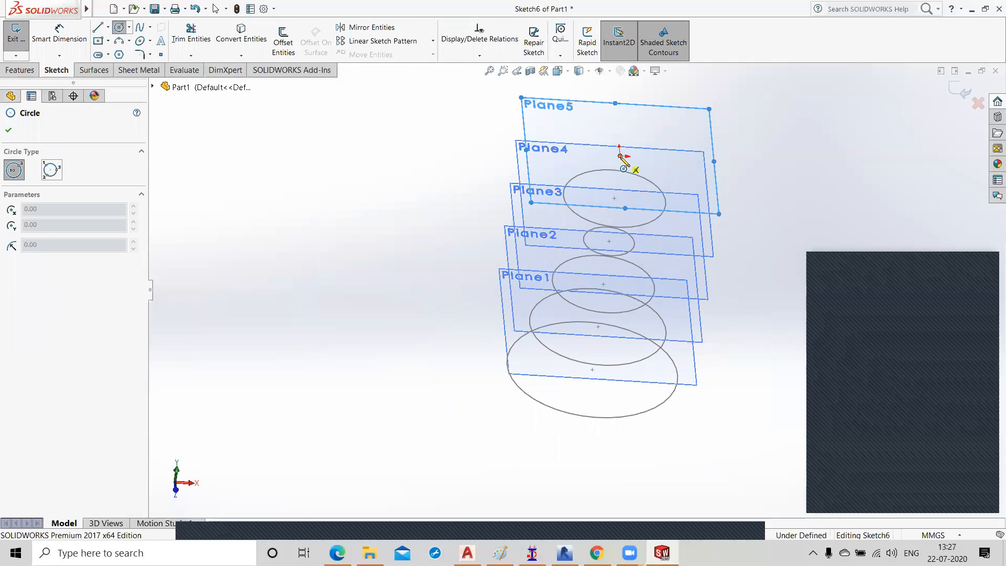
pyautogui.click(620, 155)
pyautogui.click(664, 176)
# Step: Dimension the diameter of the circle on Plane5 to 80 mm and exit the sketch
pyautogui.click(76, 42)
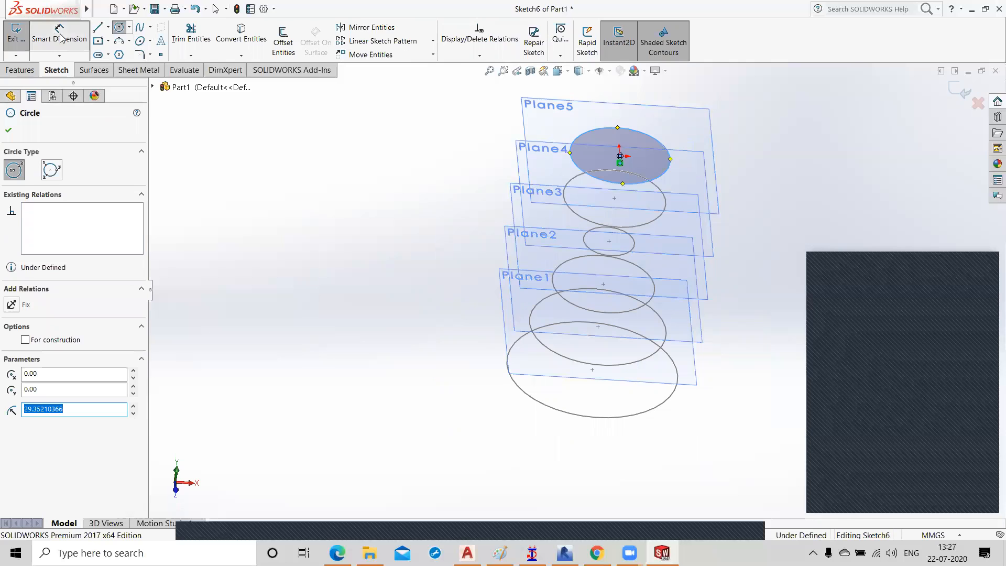
pyautogui.click(671, 162)
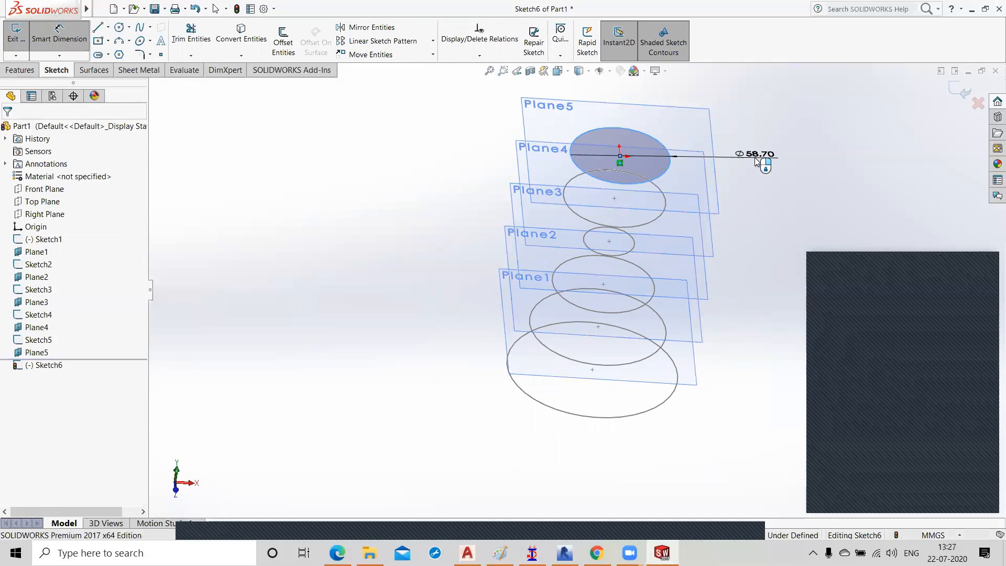
pyautogui.click(757, 161)
pyautogui.write('80')
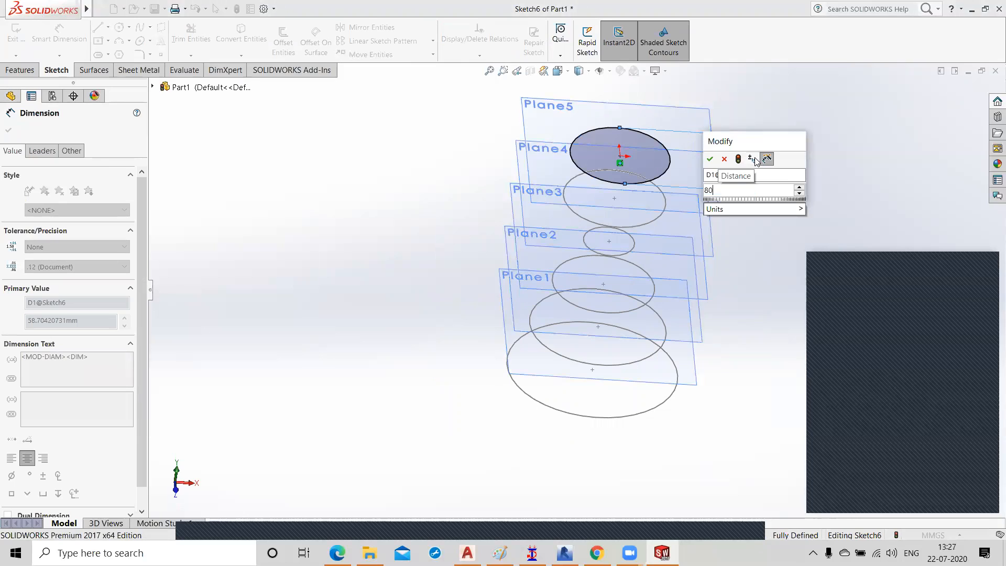
pyautogui.click(710, 159)
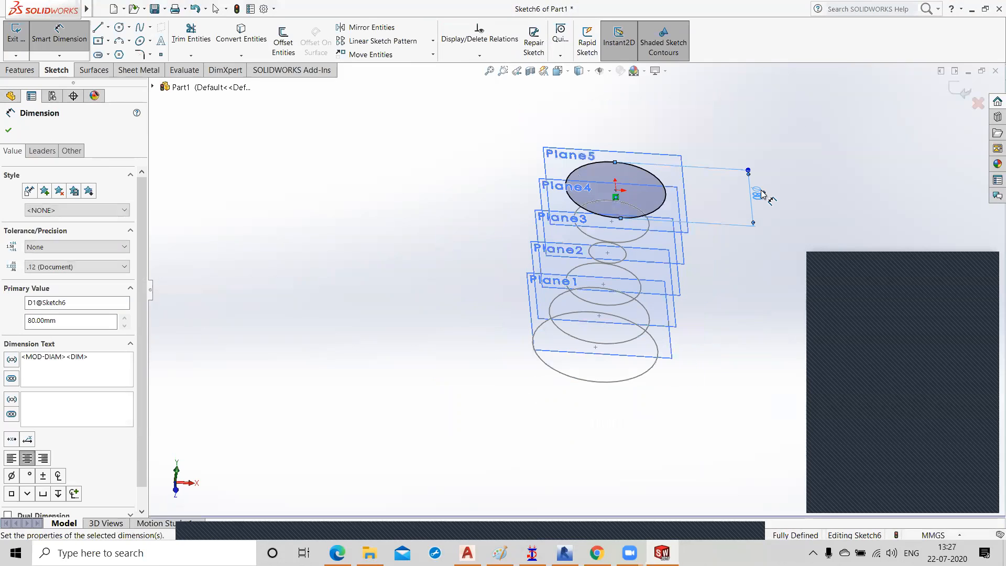
pyautogui.click(807, 184)
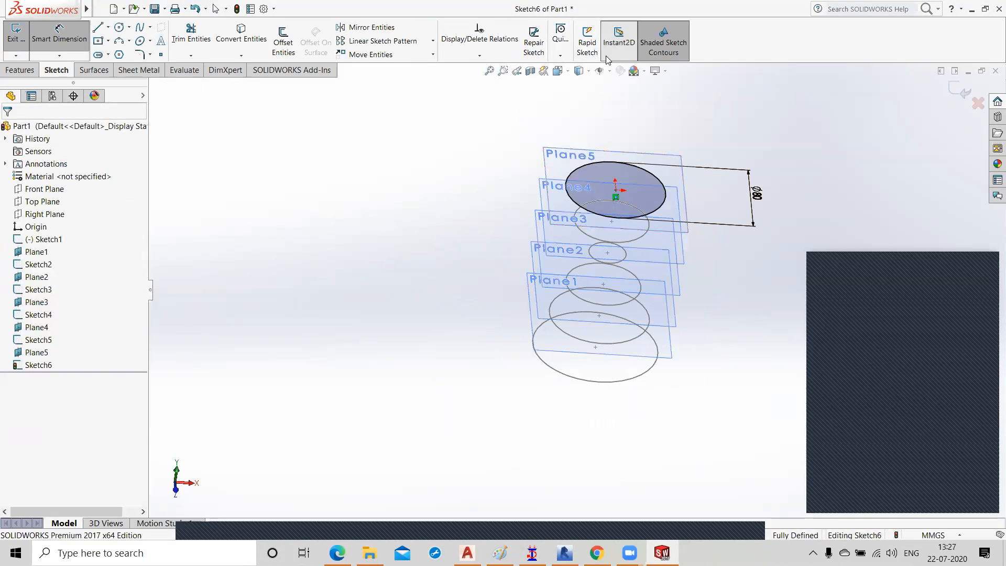
pyautogui.click(952, 85)
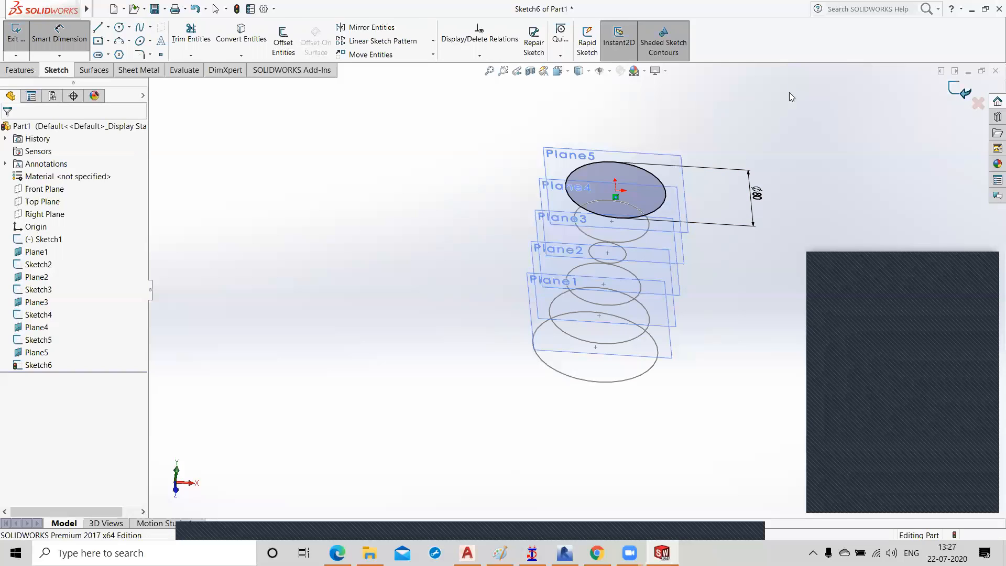
# Step: Create a reference plane offset 30 mm above Plane5
pyautogui.click(515, 54)
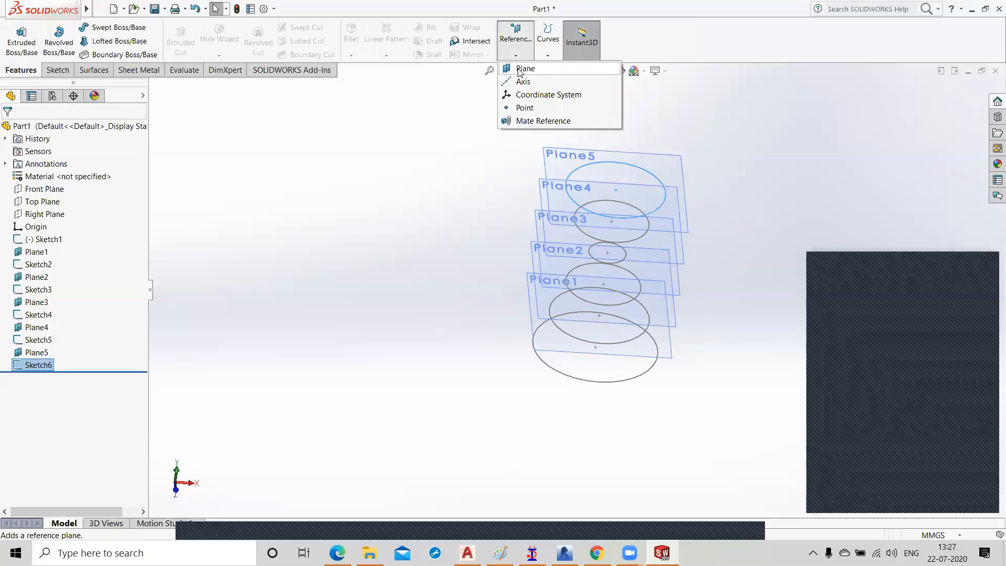
pyautogui.click(521, 71)
pyautogui.click(571, 159)
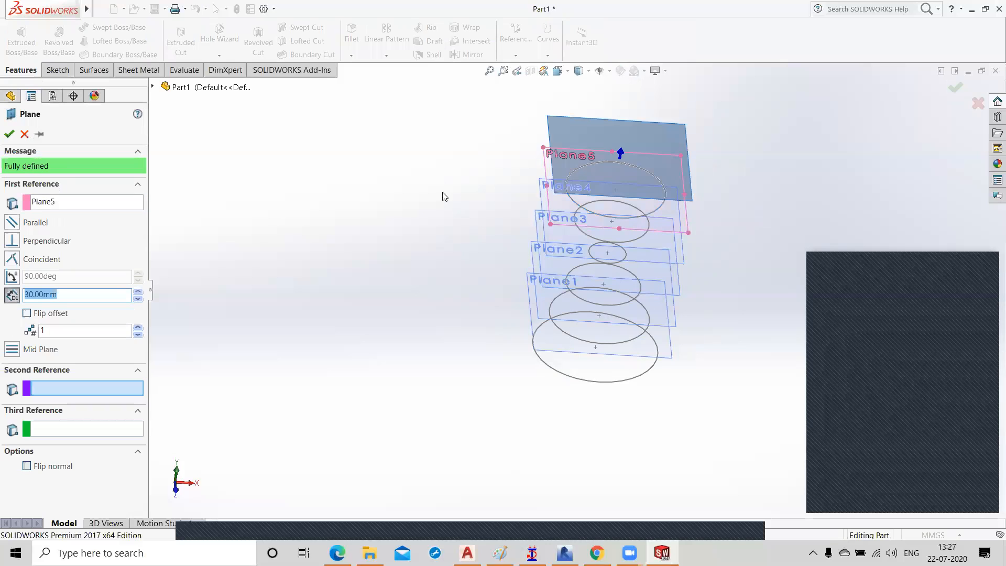
pyautogui.click(9, 134)
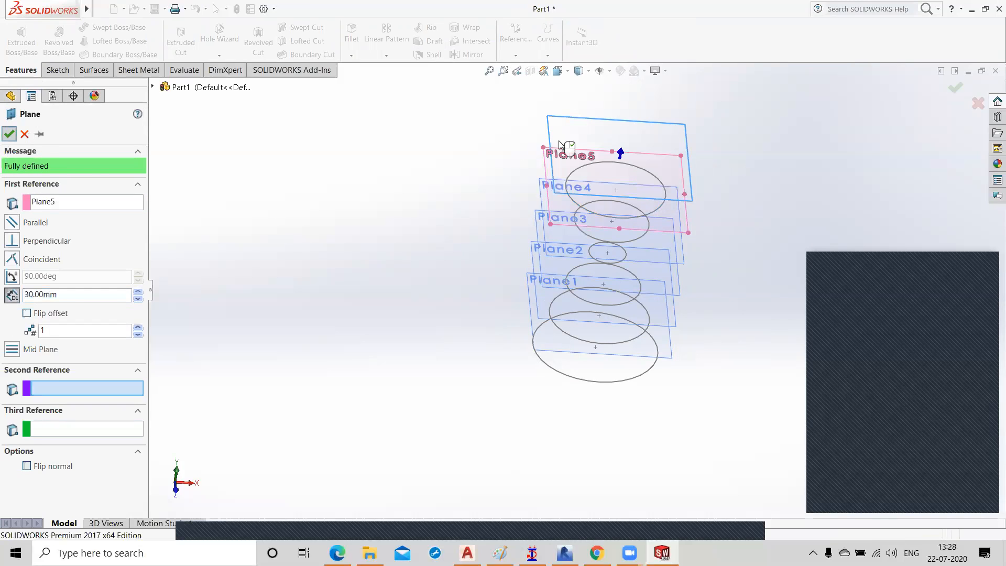
# Step: Start a sketch on Plane6 and draw a circle about 86 mm in diameter centred on the origin
pyautogui.rightClick(606, 126)
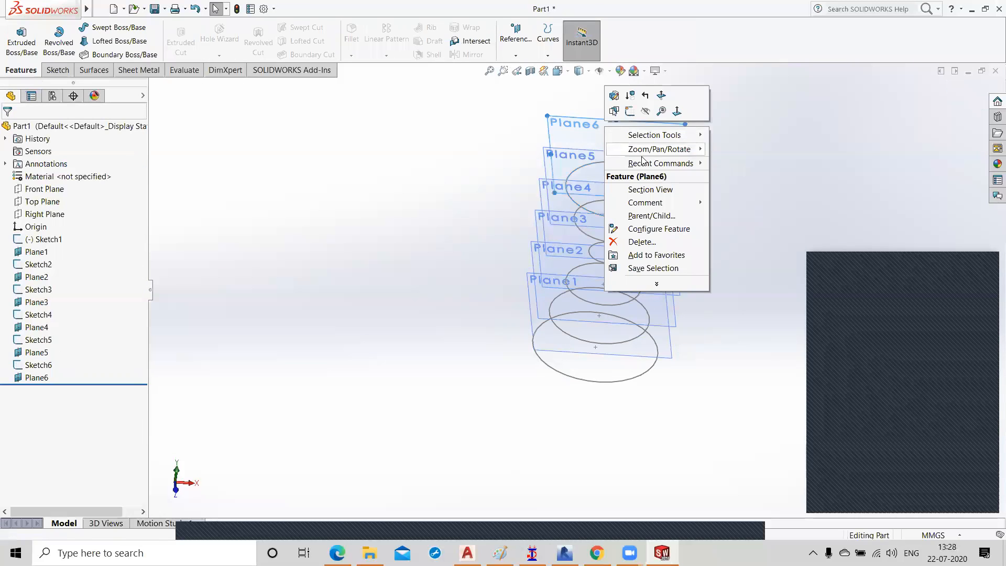
pyautogui.click(633, 109)
pyautogui.click(120, 26)
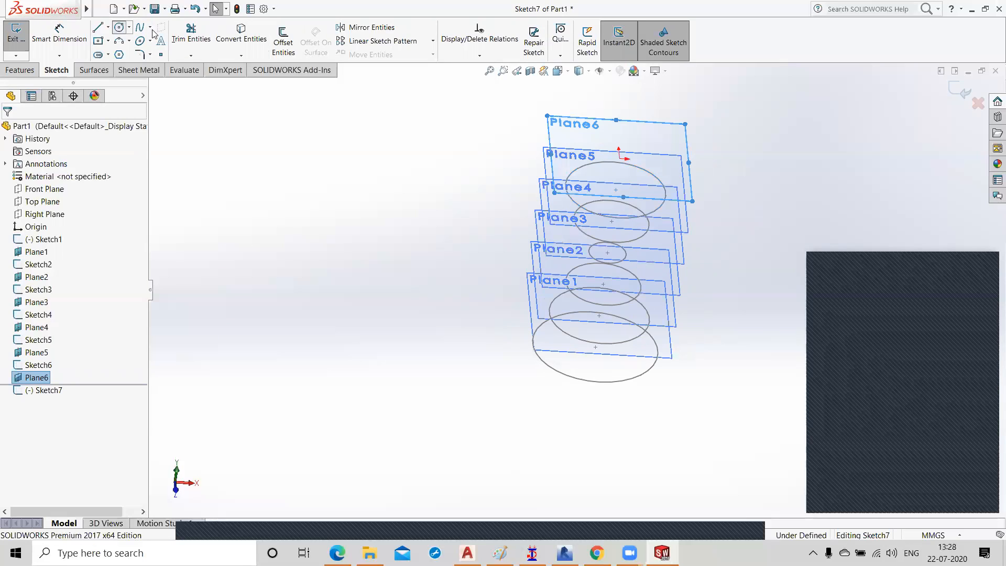
pyautogui.click(620, 158)
pyautogui.click(667, 181)
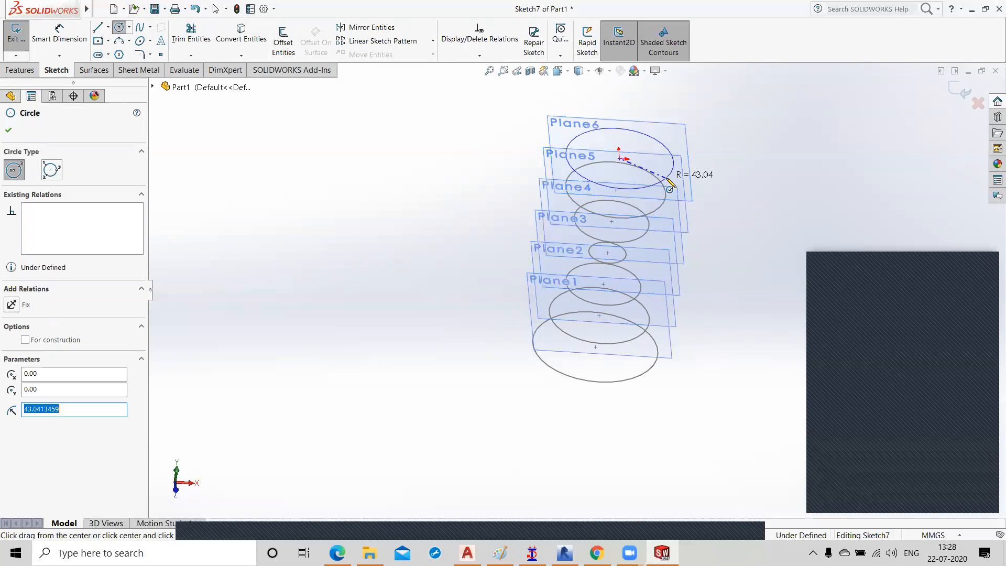
# Step: Dimension the diameter of the circle on Plane6 to 100 mm and exit the sketch
pyautogui.click(84, 46)
pyautogui.click(576, 139)
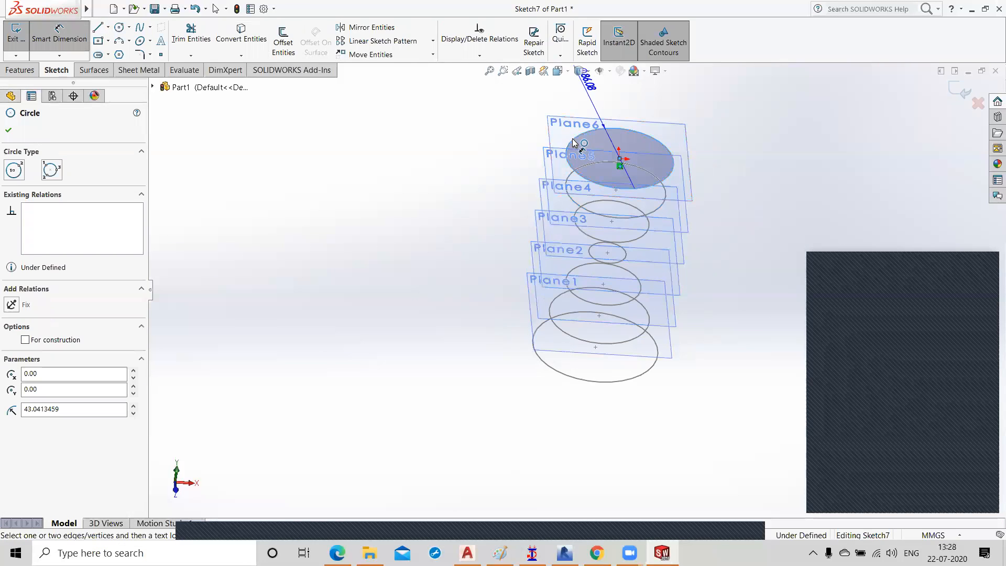
pyautogui.click(467, 164)
pyautogui.write('100')
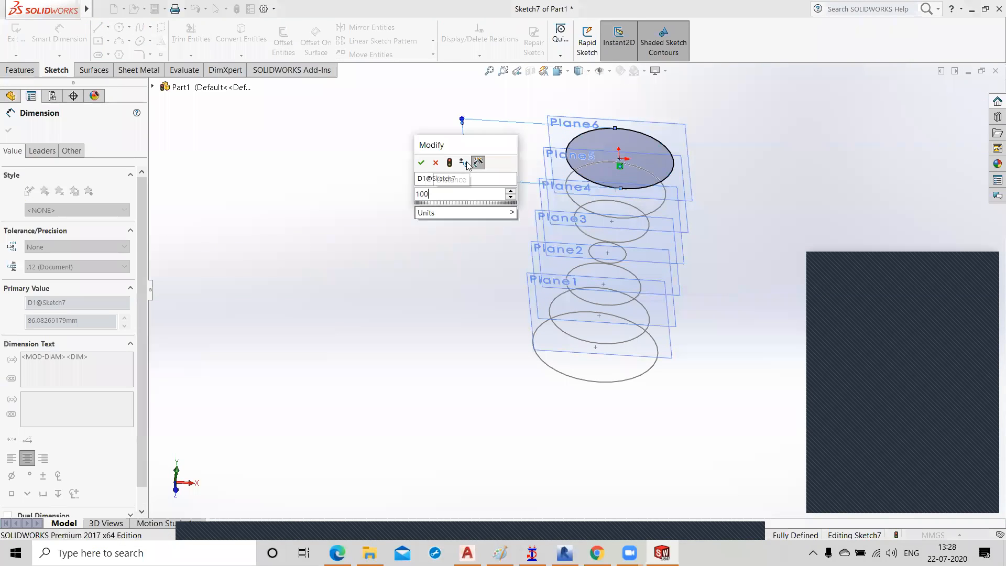
pyautogui.click(421, 164)
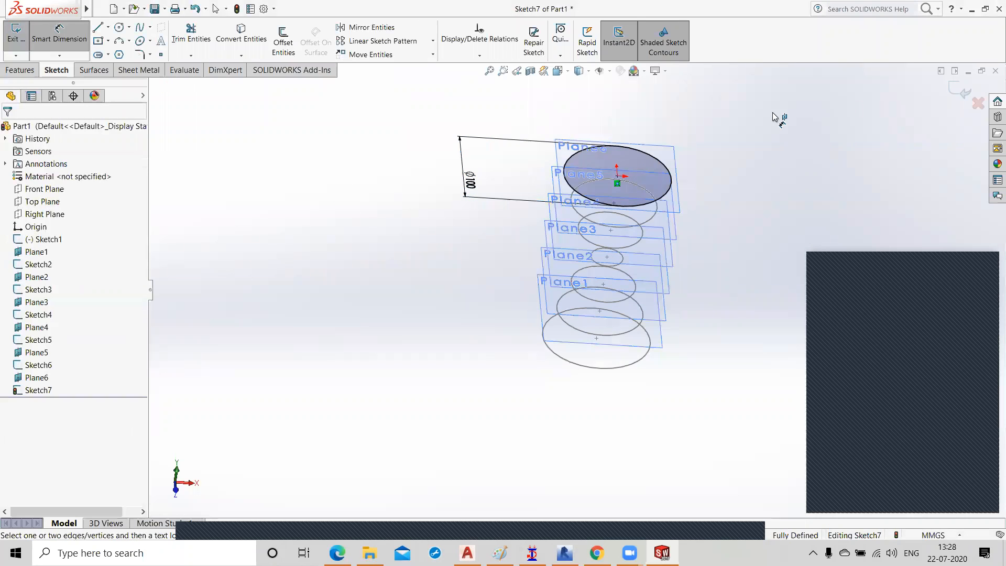
pyautogui.click(962, 86)
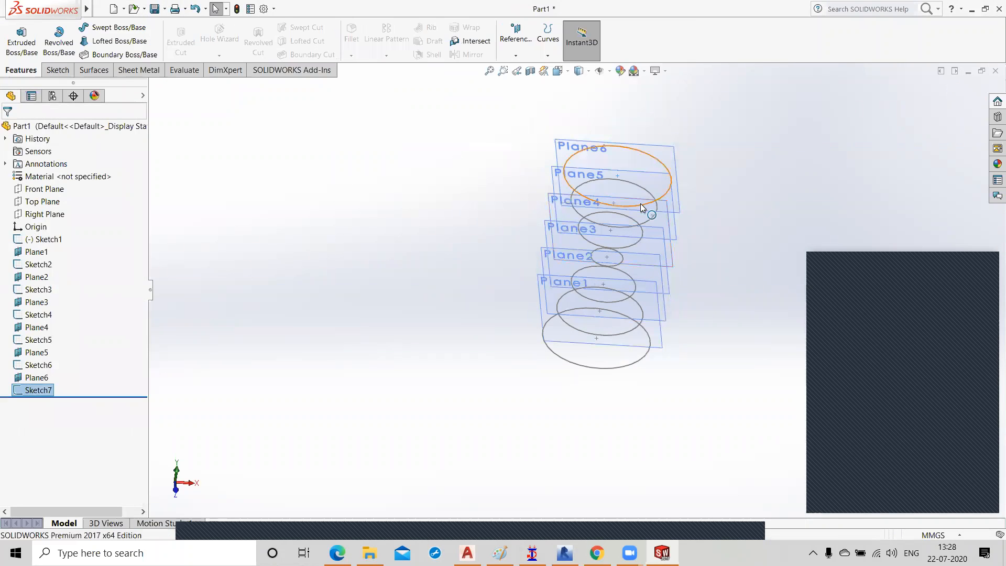
# Step: Create a lofted boss through all seven circular profiles, selected in order from Sketch1 at the base up to Sketch7
pyautogui.moveTo(628, 243); pyautogui.dragTo(674, 280, button='middle')
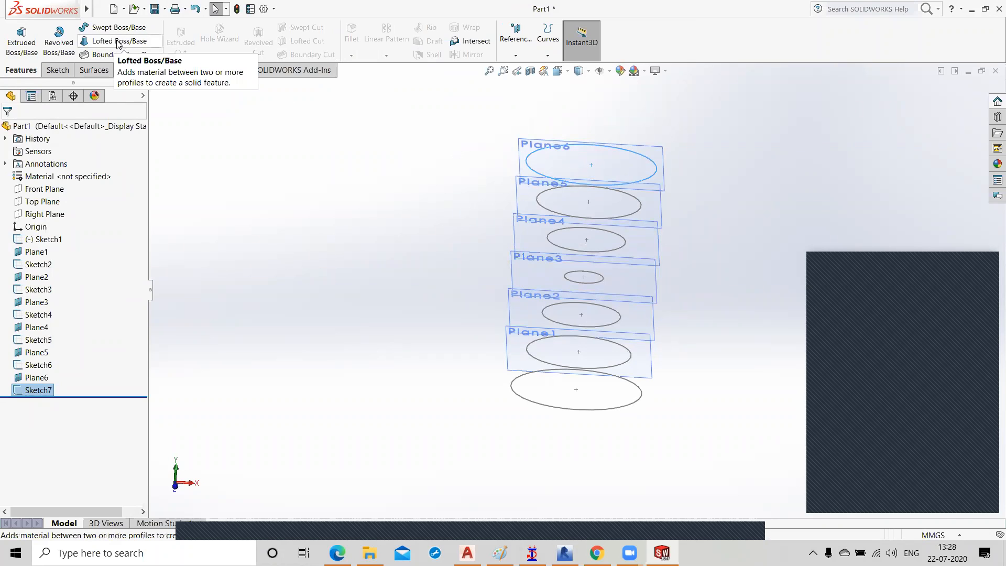
pyautogui.click(164, 111)
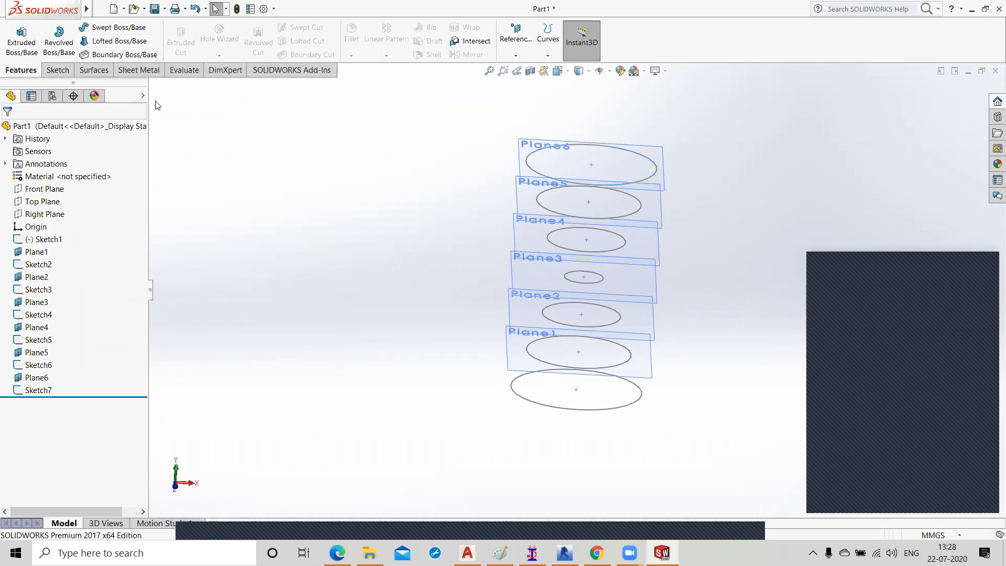
pyautogui.click(124, 46)
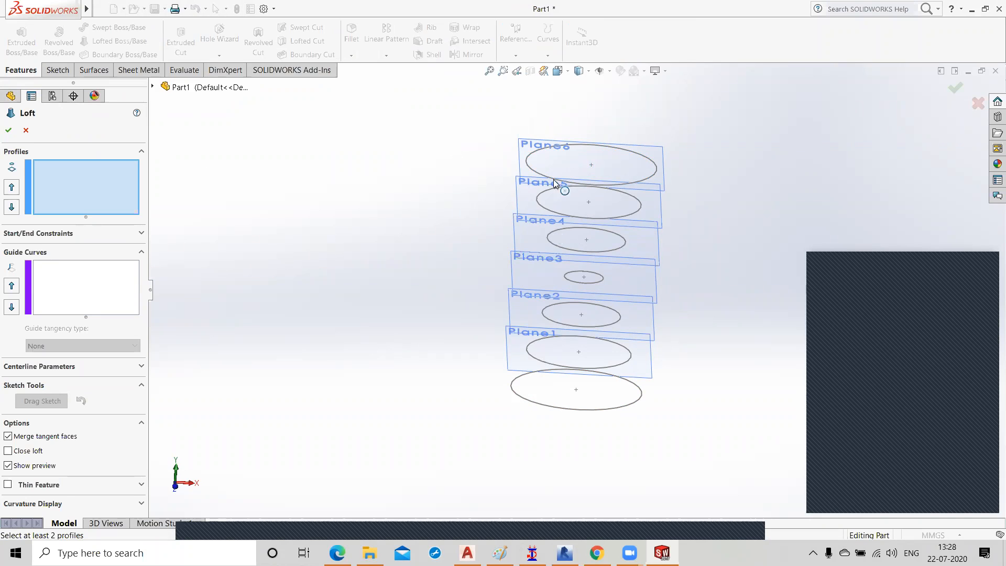
pyautogui.click(516, 394)
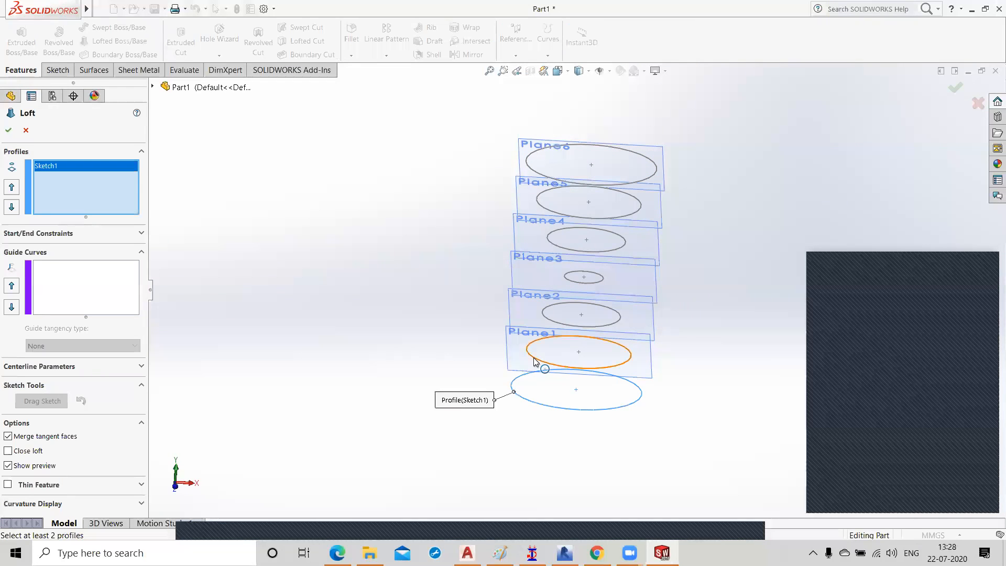
pyautogui.click(534, 358)
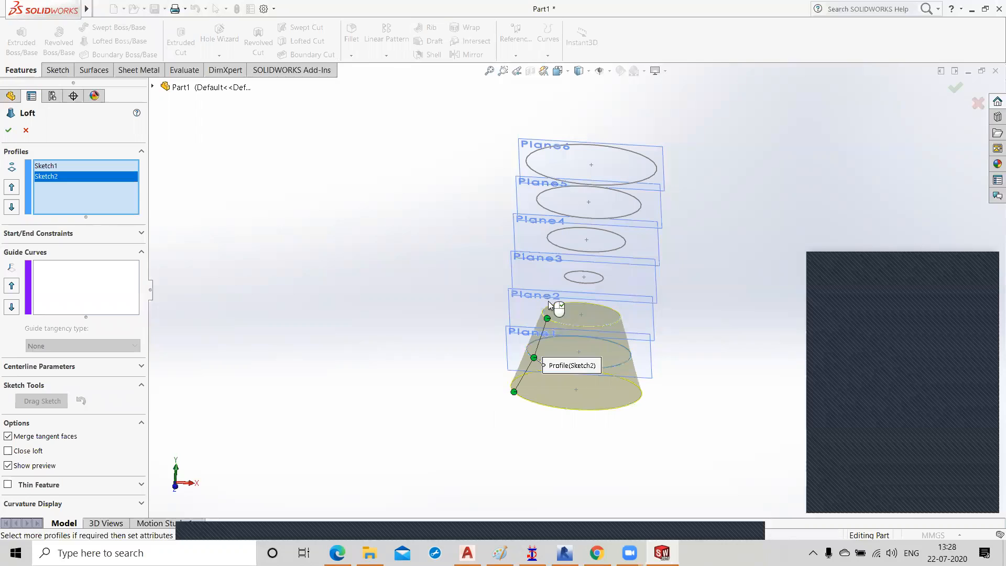
pyautogui.click(547, 318)
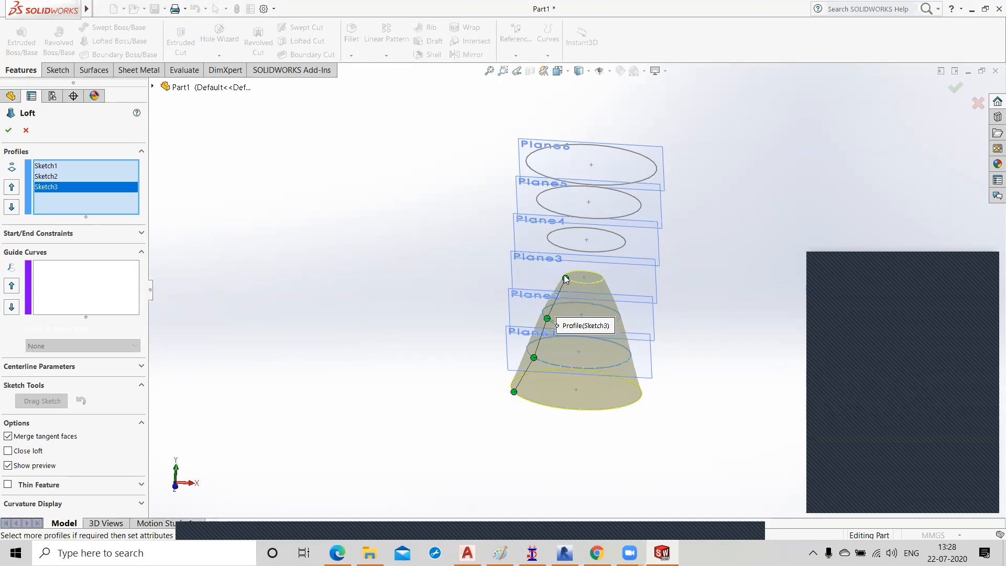
pyautogui.click(565, 279)
pyautogui.click(557, 246)
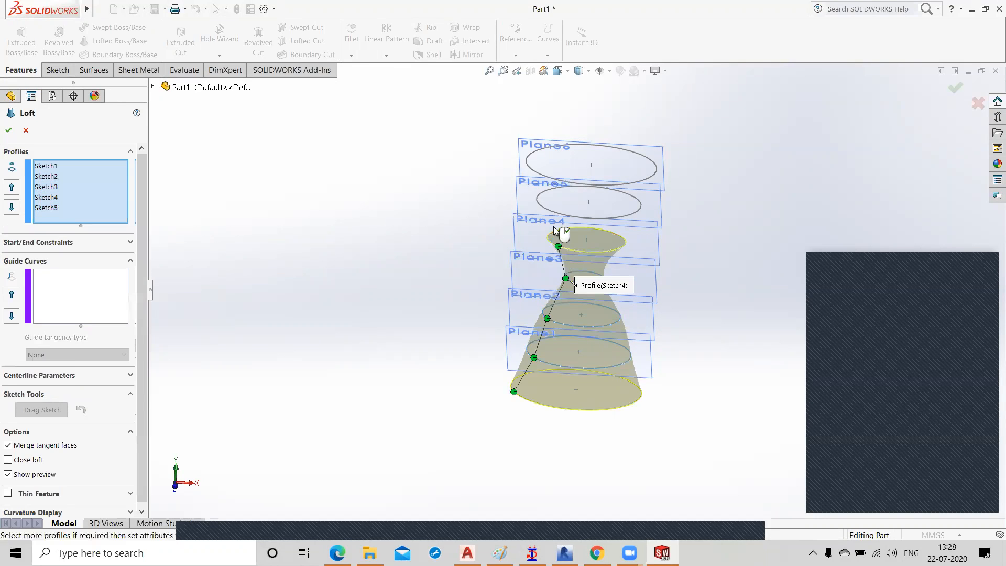
pyautogui.click(550, 212)
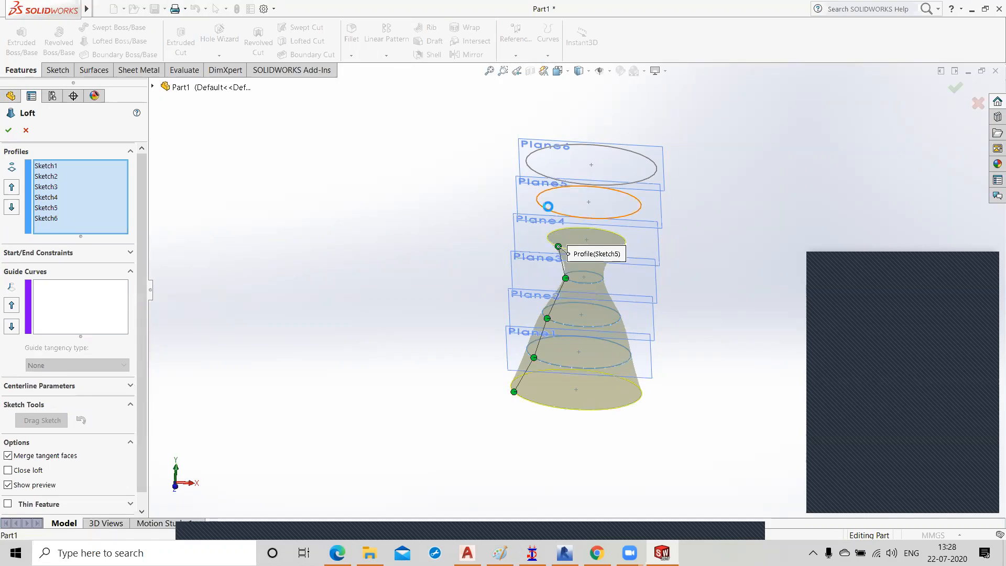
pyautogui.click(540, 175)
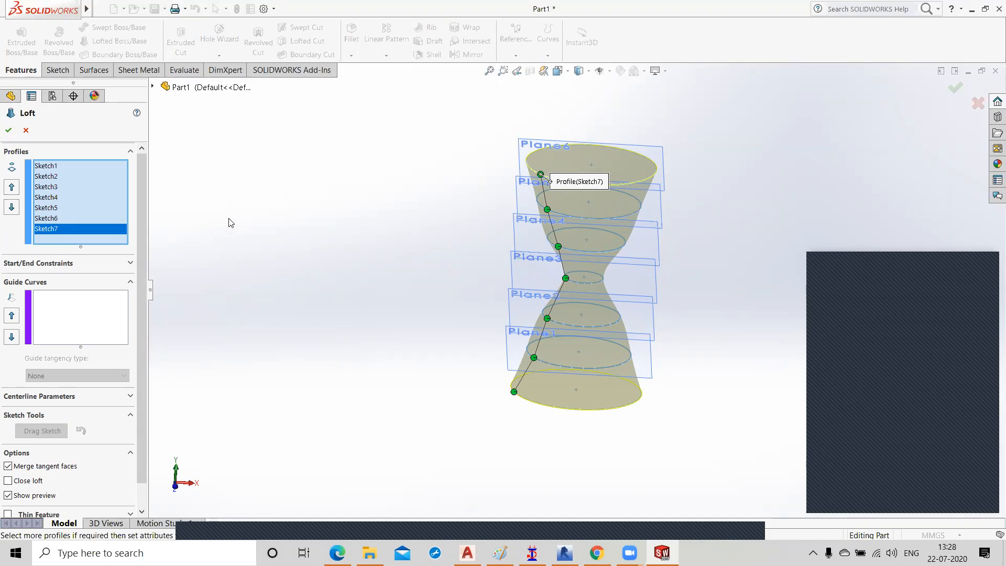
pyautogui.click(9, 130)
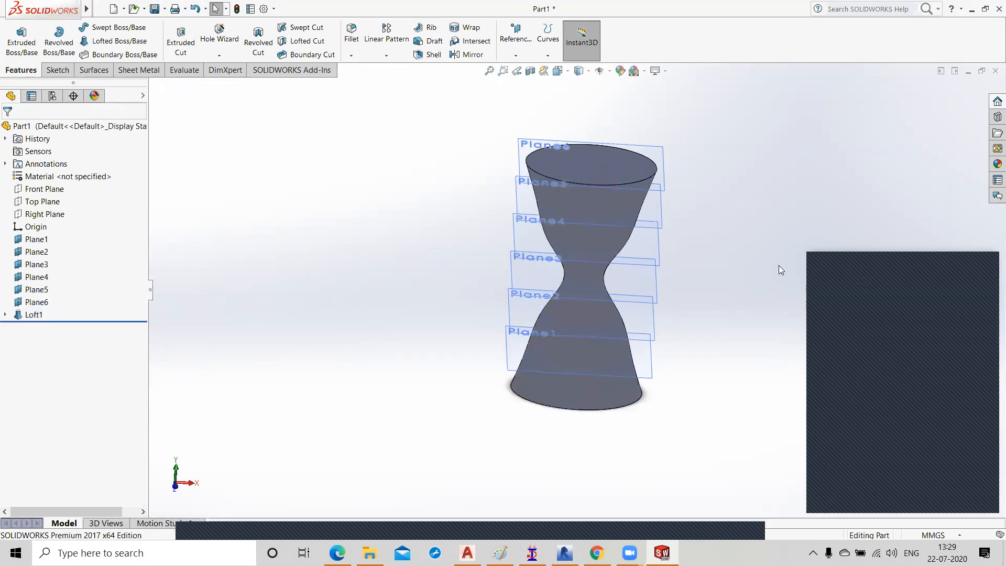
# Step: Hide the six reference planes, Plane1 to Plane6, so only the lofted body is displayed
pyautogui.scroll(4, 677, 248)
pyautogui.scroll(-5, 677, 248)
pyautogui.moveTo(534, 345); pyautogui.dragTo(602, 411, button='middle')
pyautogui.rightClick(35, 240)
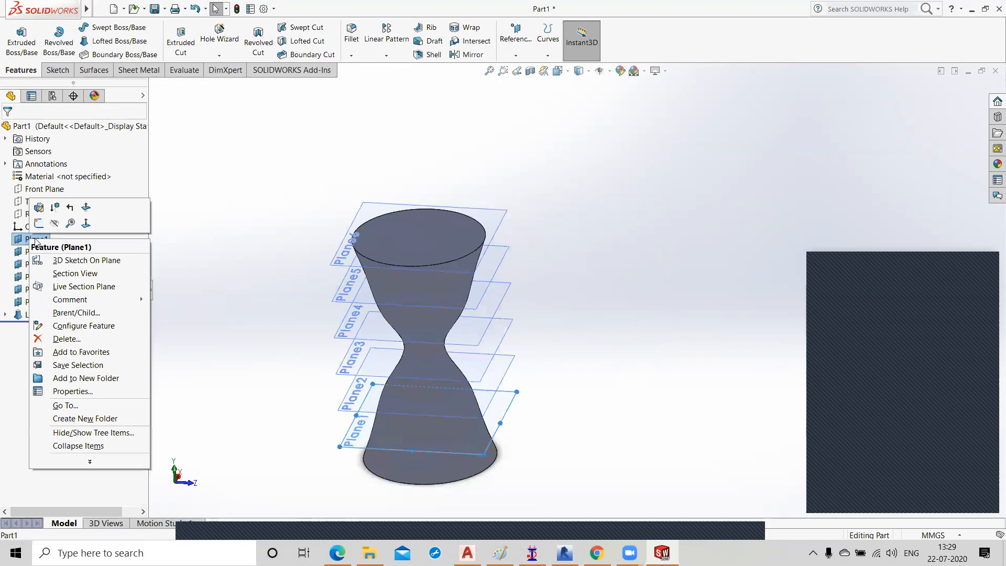
pyautogui.click(55, 223)
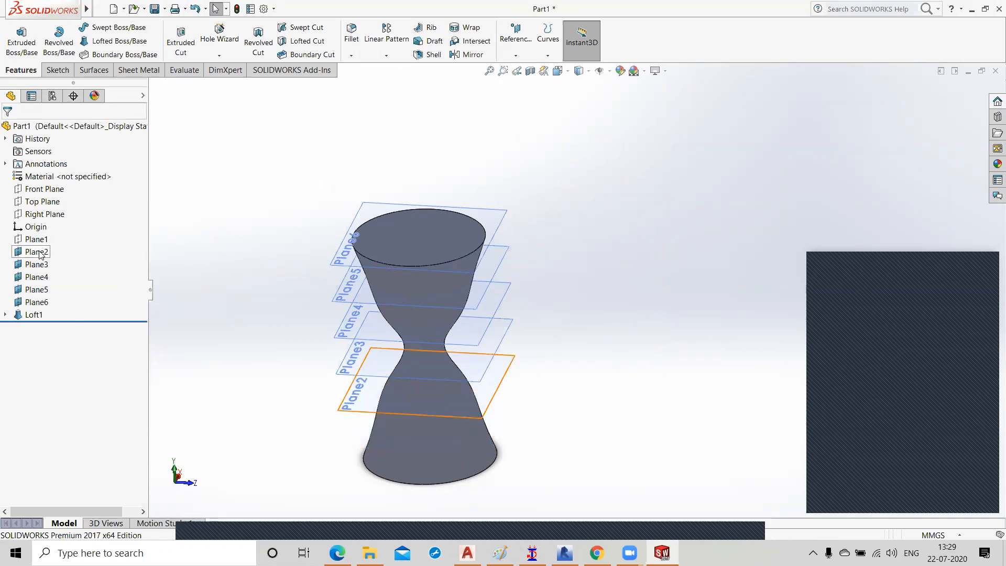
pyautogui.rightClick(41, 254)
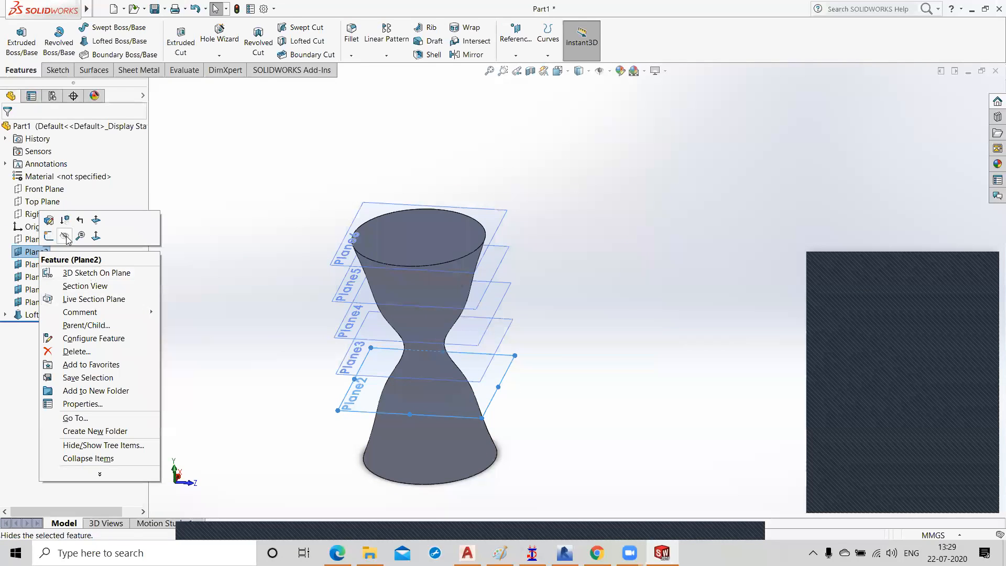
pyautogui.click(65, 237)
pyautogui.rightClick(40, 265)
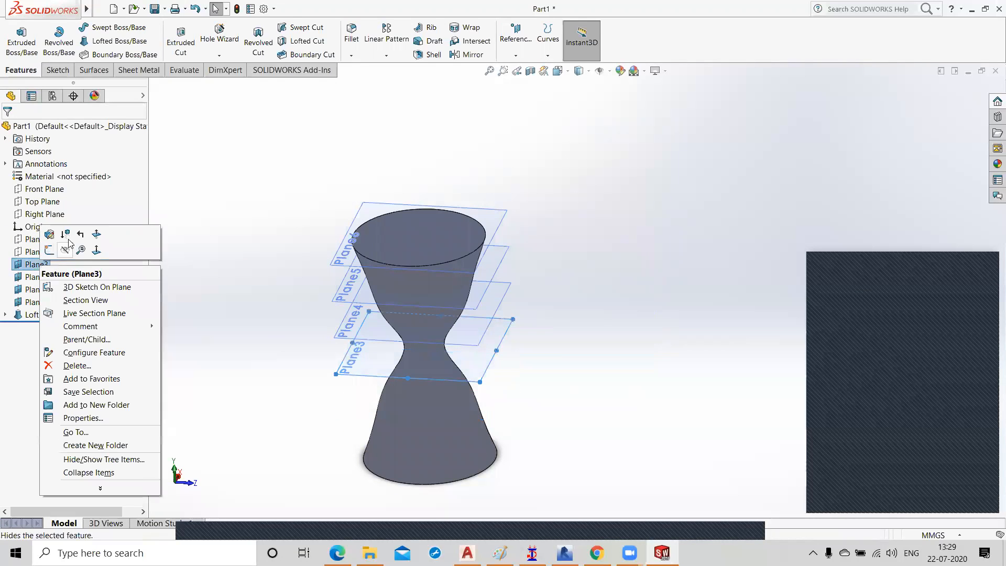
pyautogui.click(65, 249)
pyautogui.rightClick(41, 278)
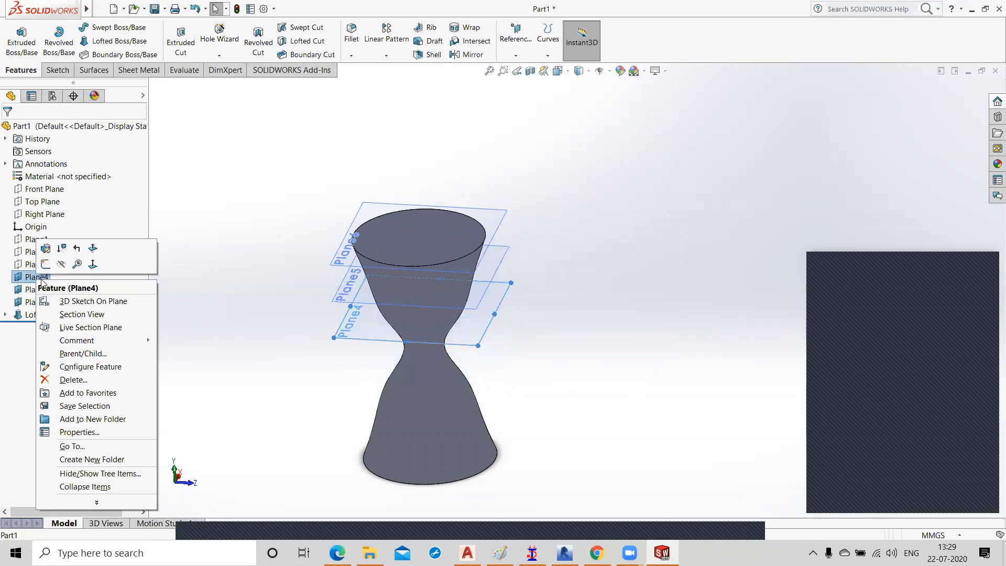
pyautogui.click(61, 264)
pyautogui.rightClick(42, 289)
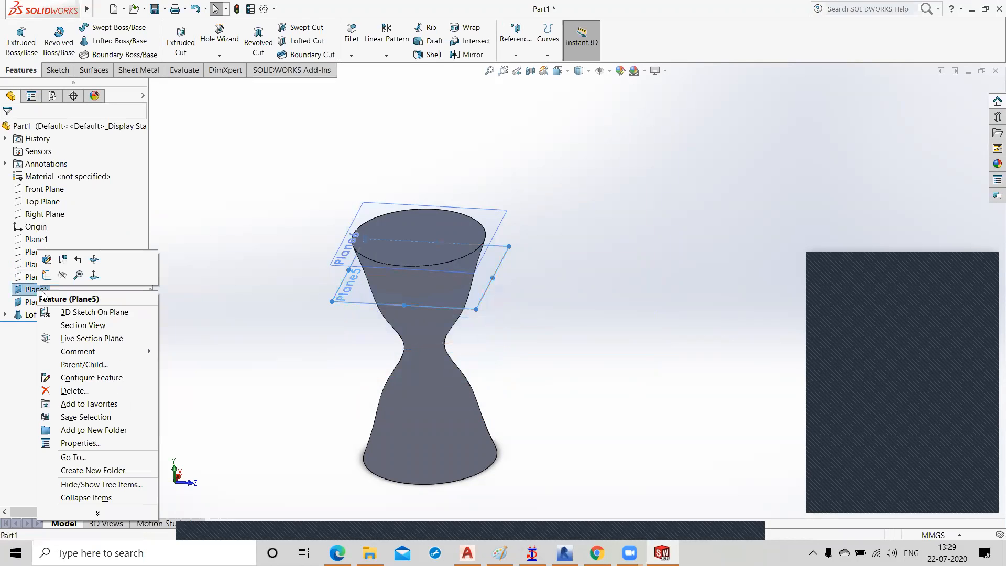
pyautogui.click(62, 276)
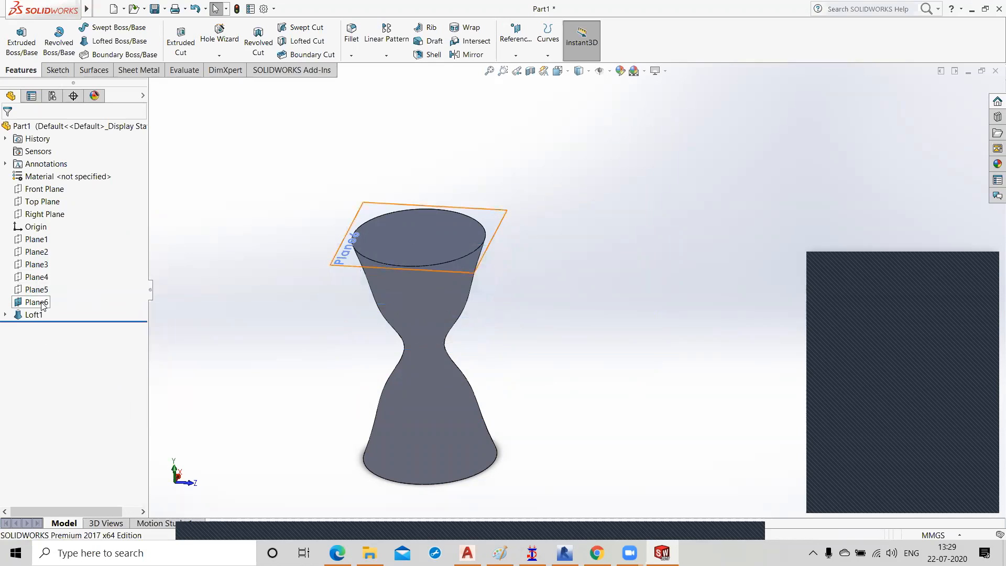
pyautogui.rightClick(42, 303)
pyautogui.click(62, 288)
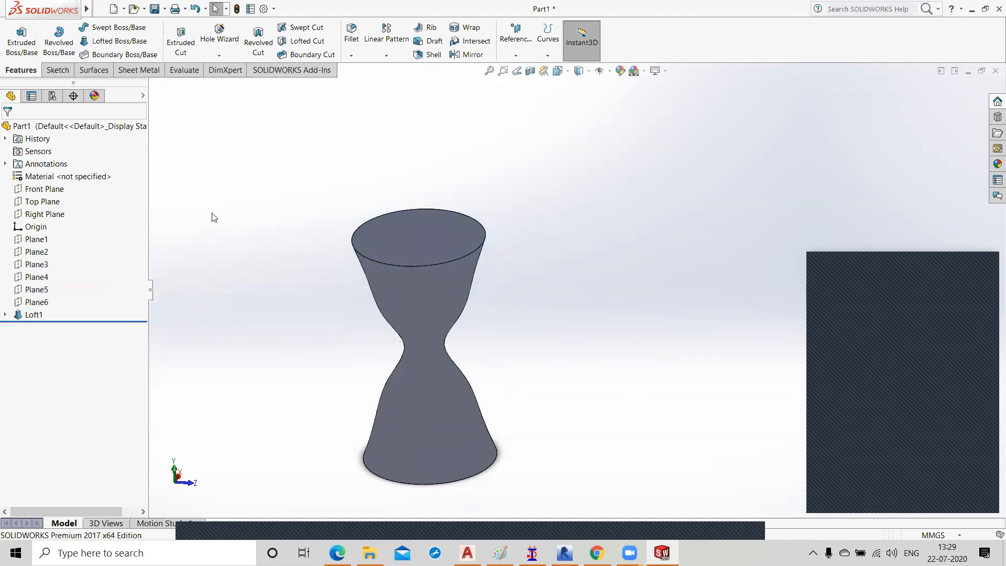
pyautogui.scroll(-1, 396, 307)
pyautogui.scroll(2, 374, 394)
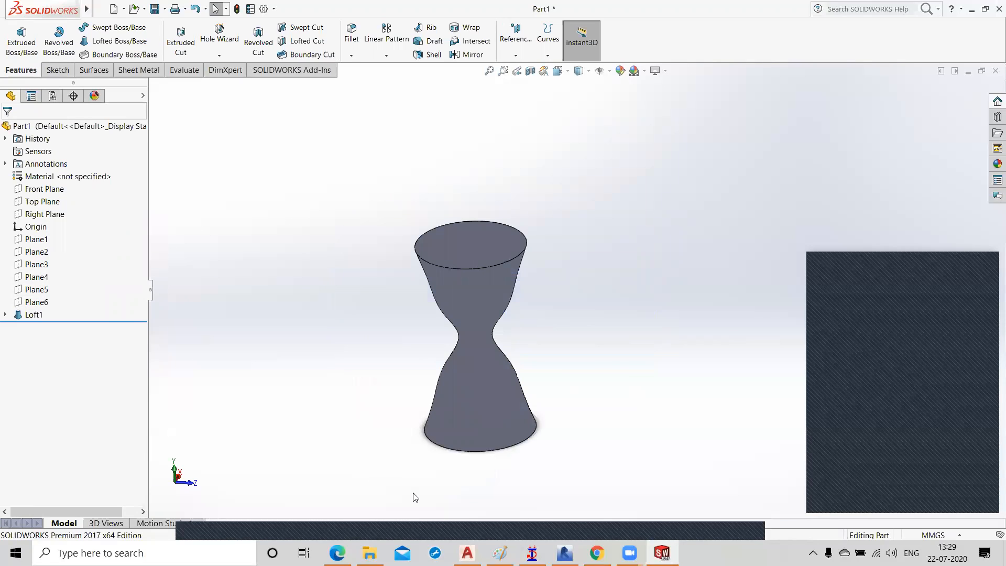
# Step: Switch to the exercise PDF in Edge, compare its lofted trophy illustration with the model, and return to SOLIDWORKS
pyautogui.hotkey('alt', 'Tab')
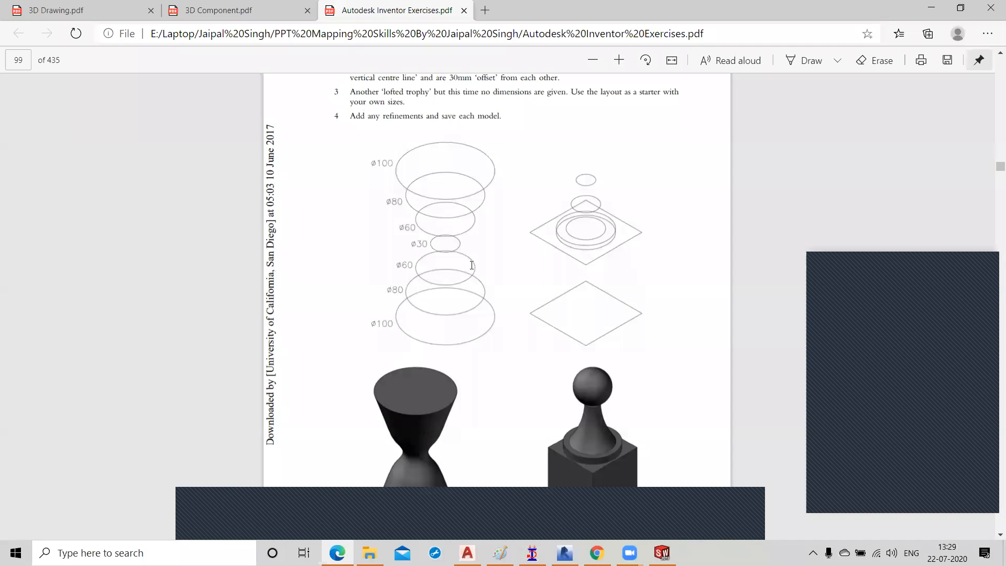
pyautogui.scroll(-5, 447, 359)
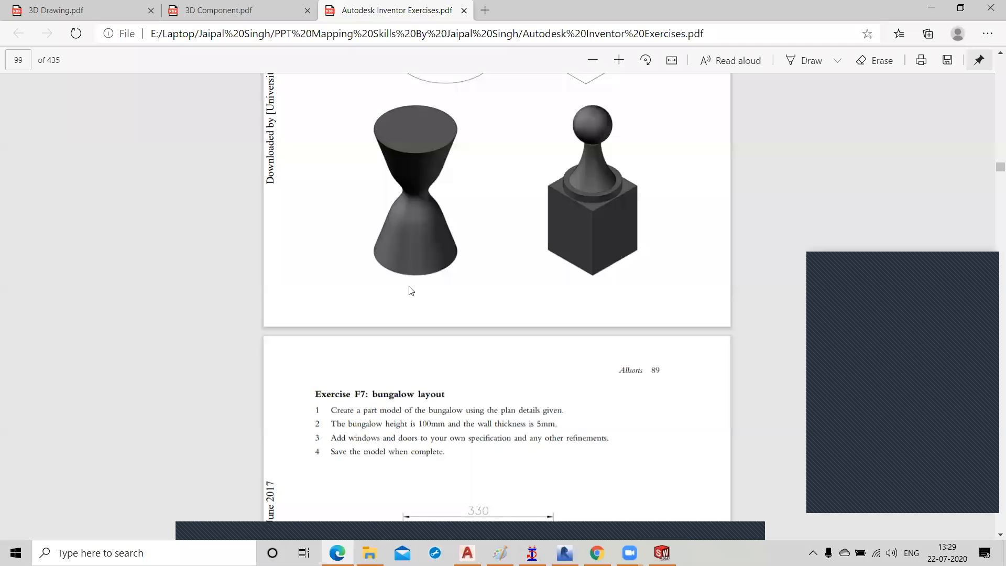
pyautogui.scroll(-5, 411, 290)
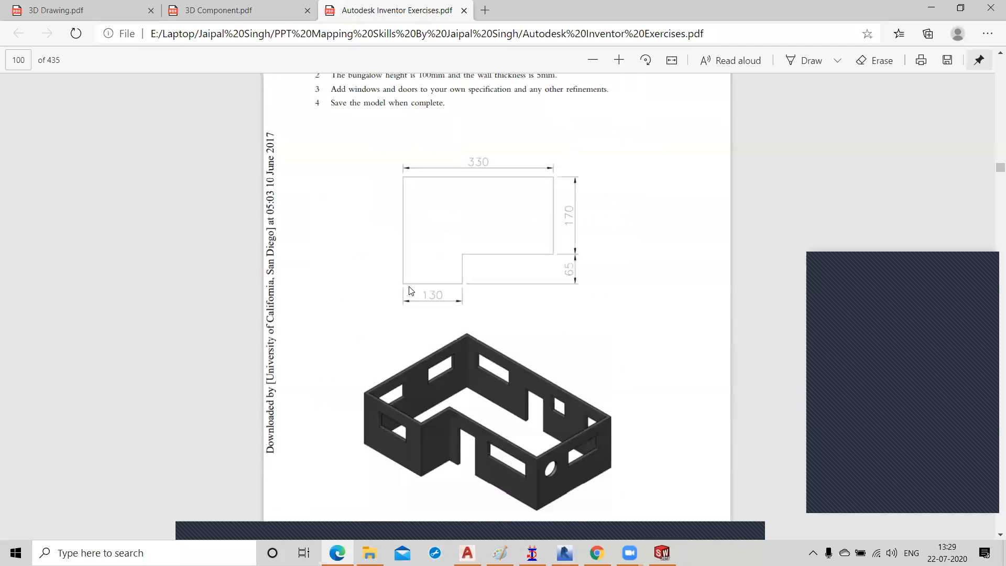
pyautogui.scroll(5, 410, 291)
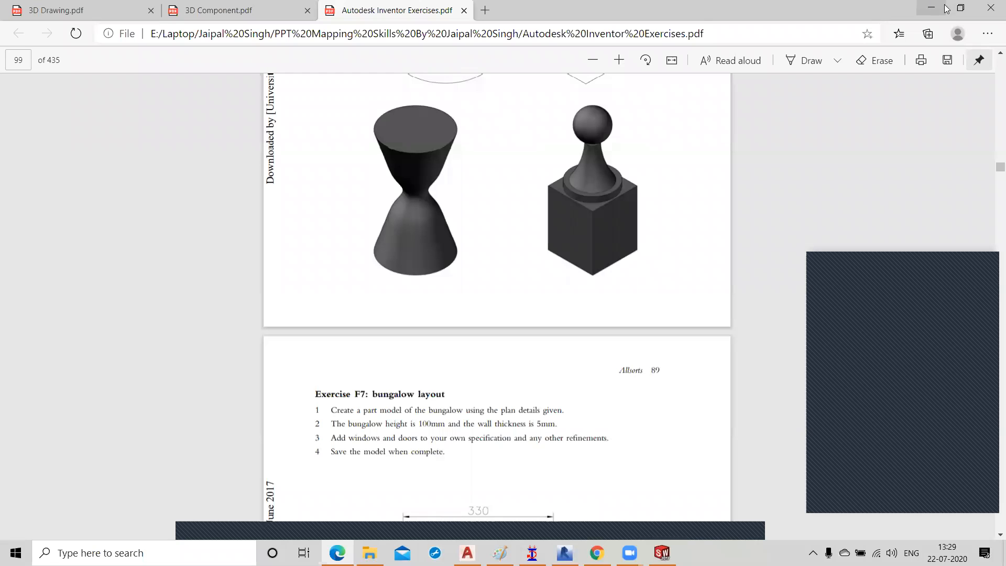
pyautogui.scroll(1, 610, 216)
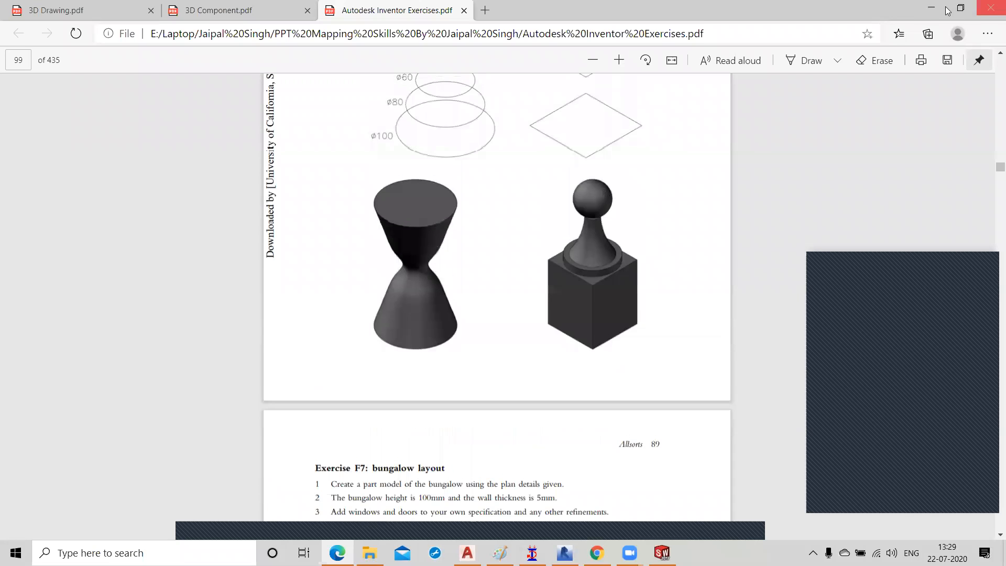
pyautogui.click(922, 11)
pyautogui.moveTo(442, 339); pyautogui.dragTo(551, 307, button='middle')
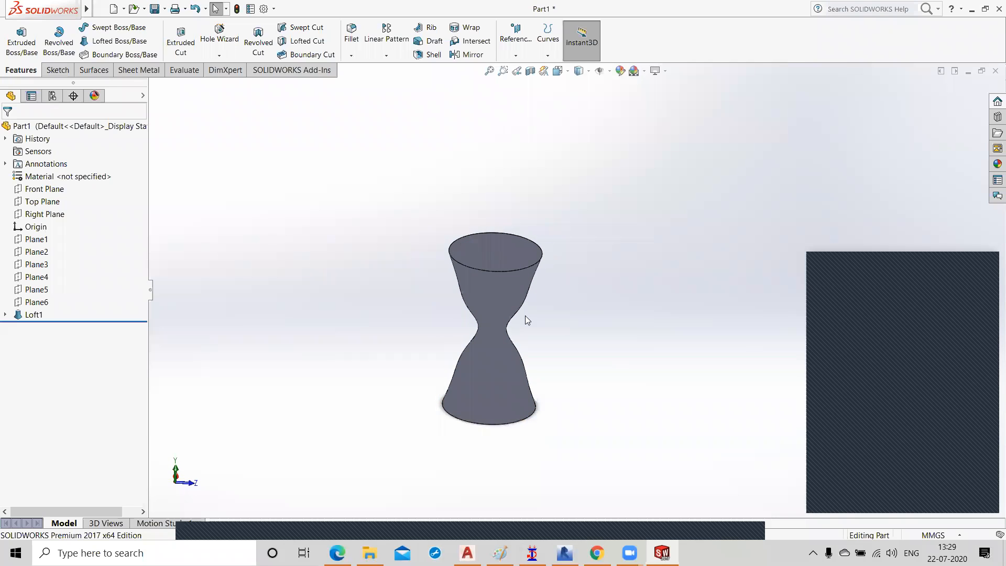
pyautogui.scroll(-3, 487, 340)
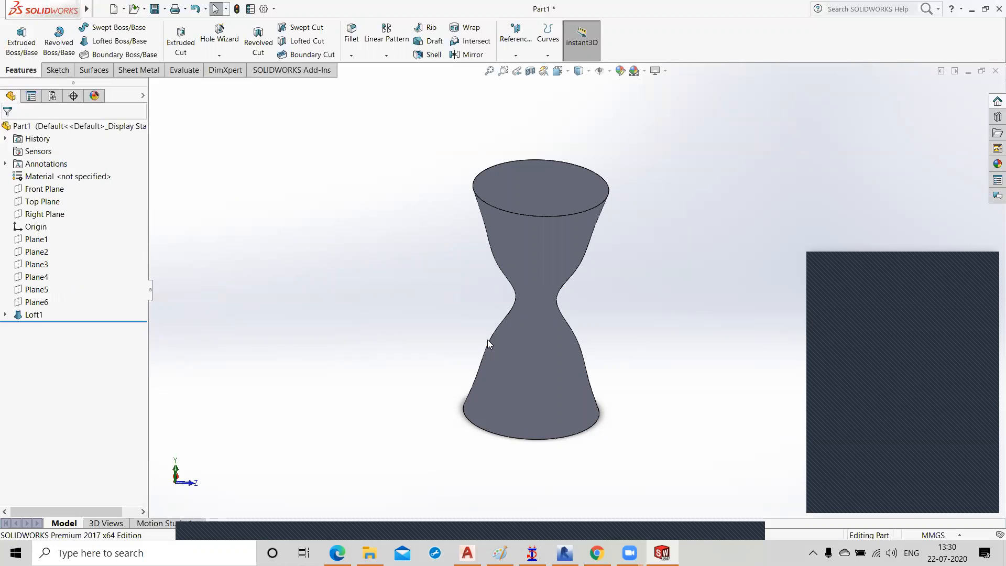
pyautogui.scroll(2, 492, 335)
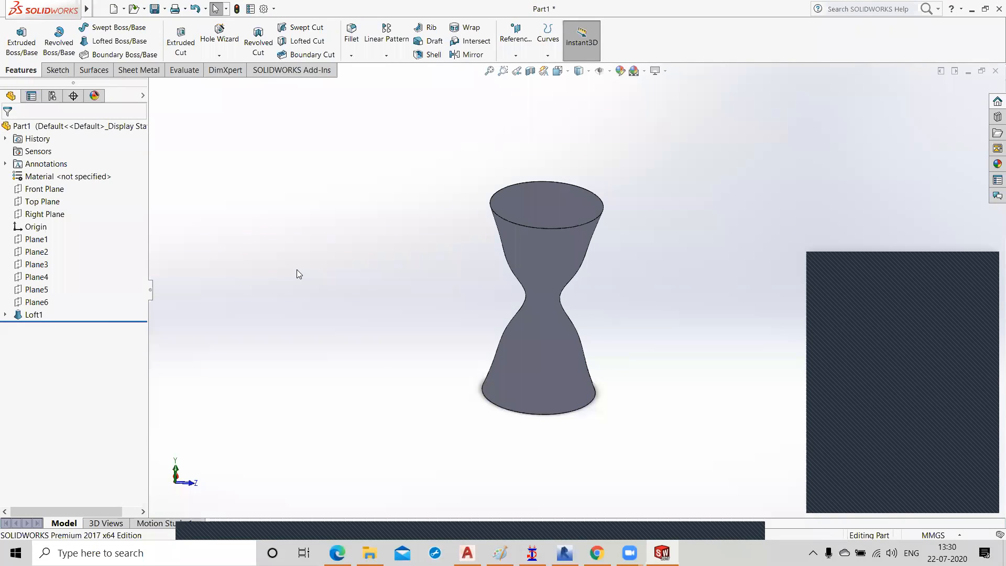
# Step: Undo the solid loft and create a lofted surface through the seven circular profiles, from Sketch1 at the base up to Sketch7
pyautogui.hotkey('ctrl', 'z')
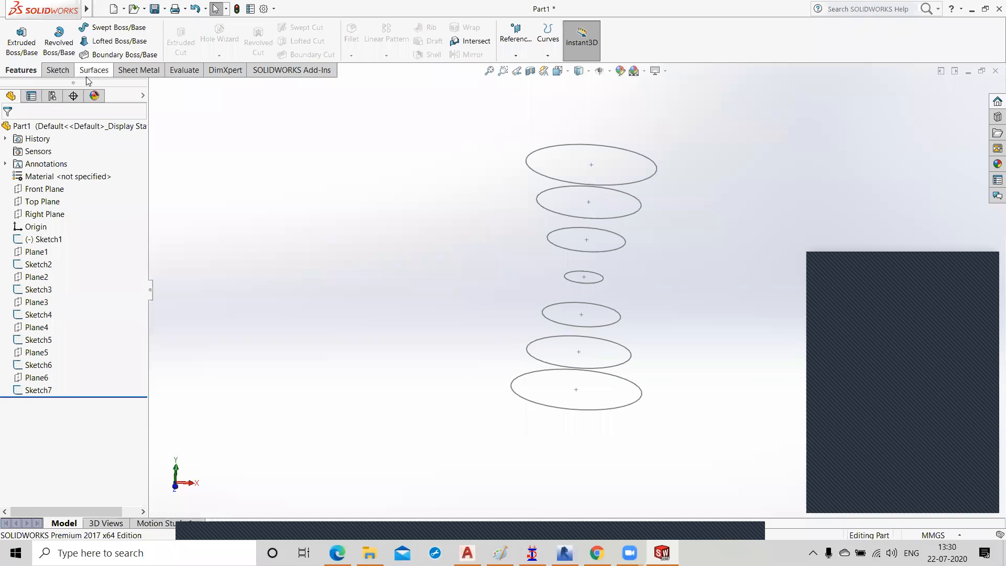
pyautogui.click(90, 71)
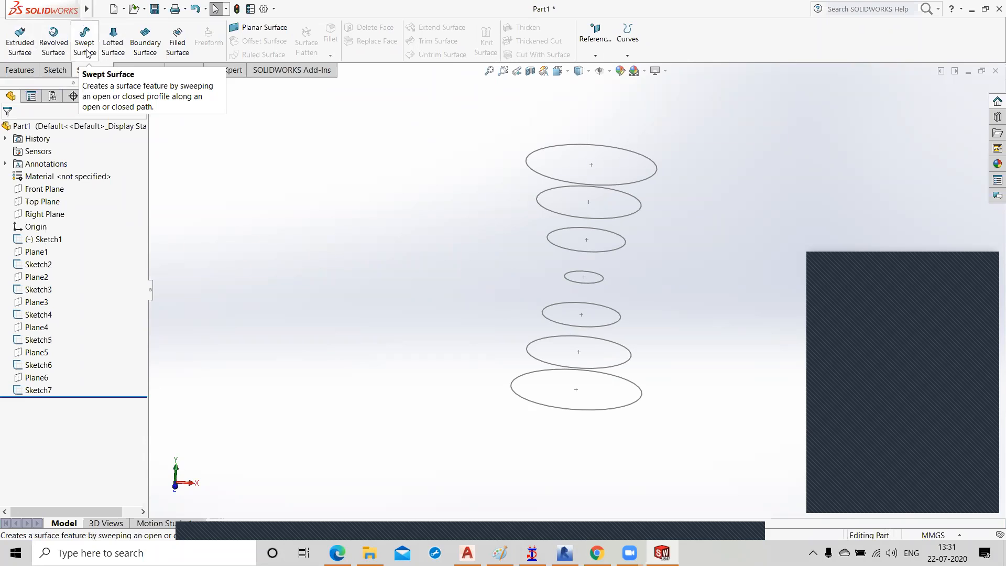
pyautogui.click(113, 46)
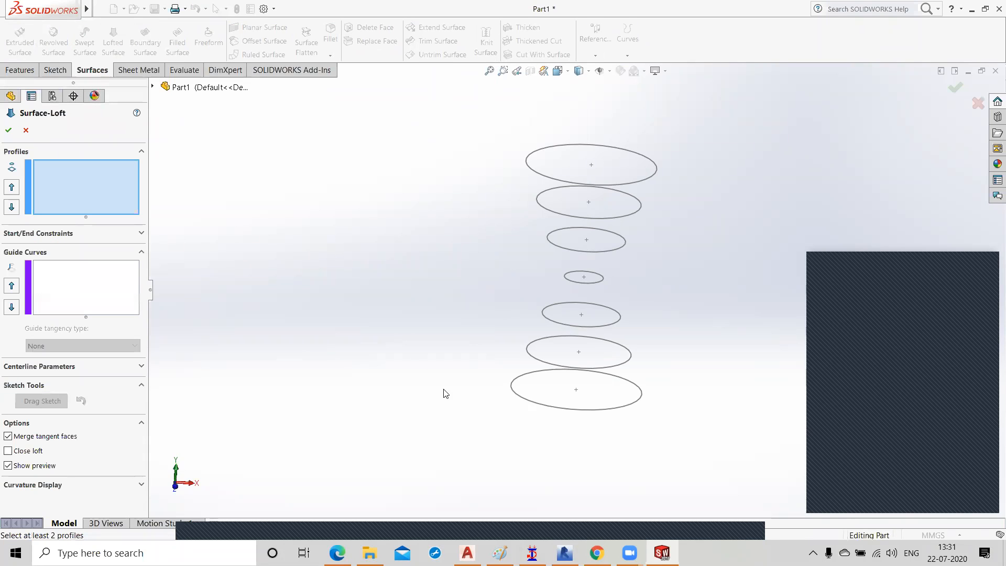
pyautogui.click(517, 394)
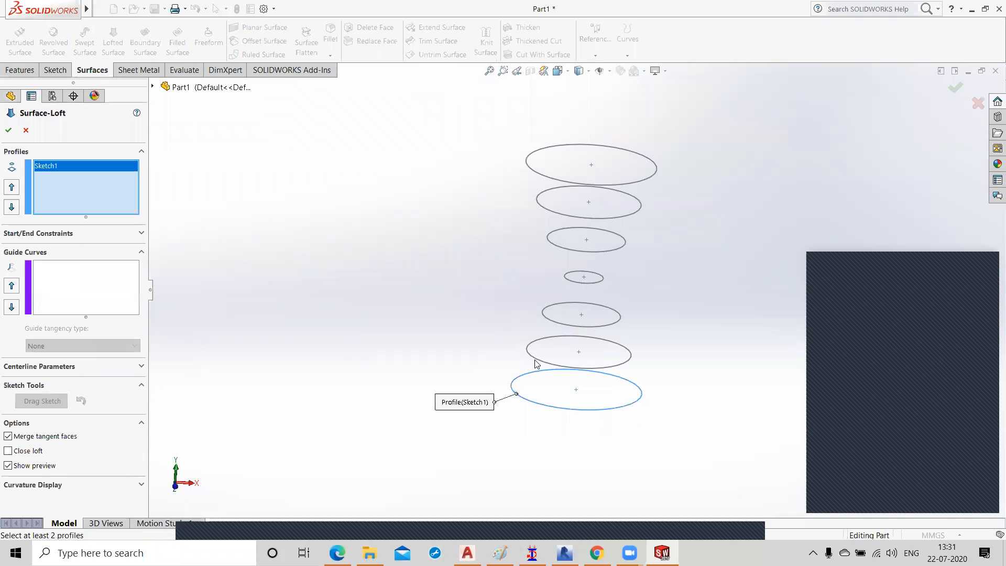
pyautogui.click(536, 364)
pyautogui.click(552, 319)
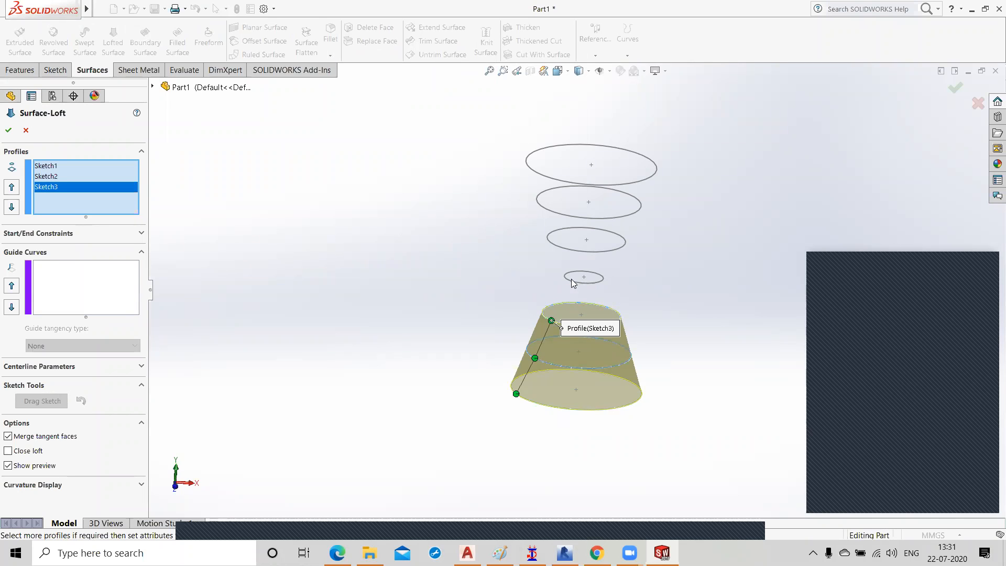
pyautogui.click(570, 281)
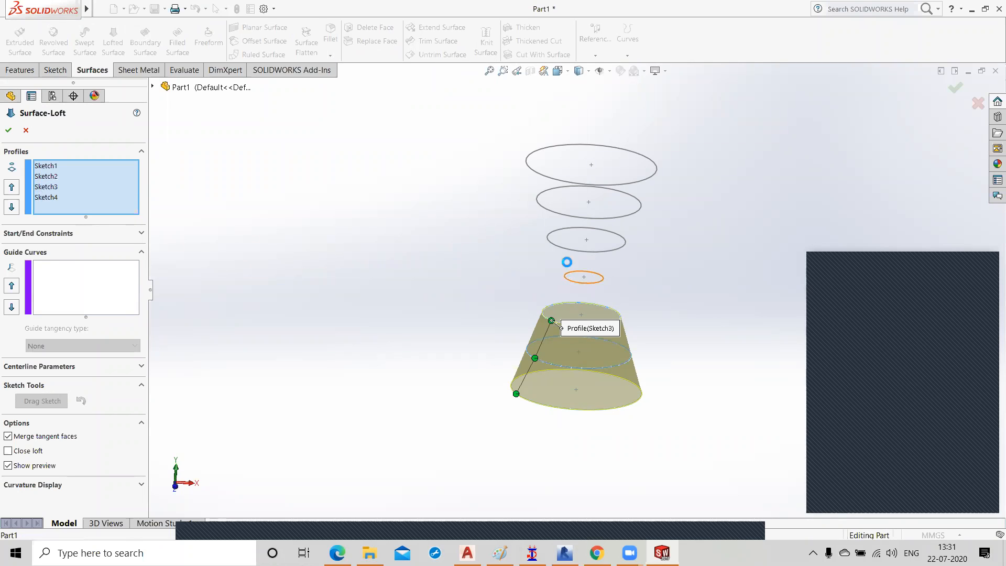
pyautogui.click(561, 247)
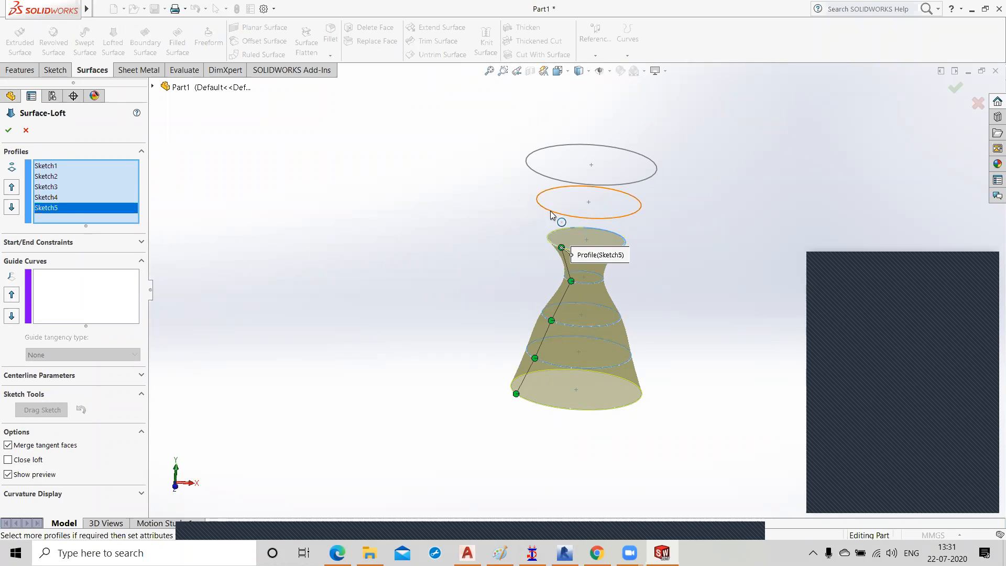
pyautogui.click(549, 189)
pyautogui.click(551, 183)
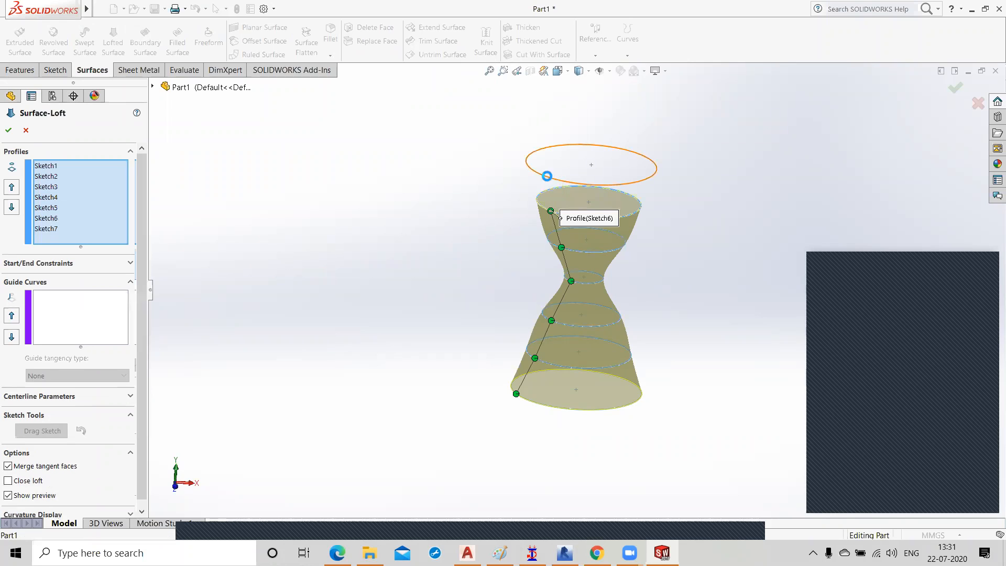
pyautogui.click(4, 134)
# Step: Inspect the lofted surface from above and undo it
pyautogui.moveTo(467, 282); pyautogui.dragTo(461, 372, button='middle')
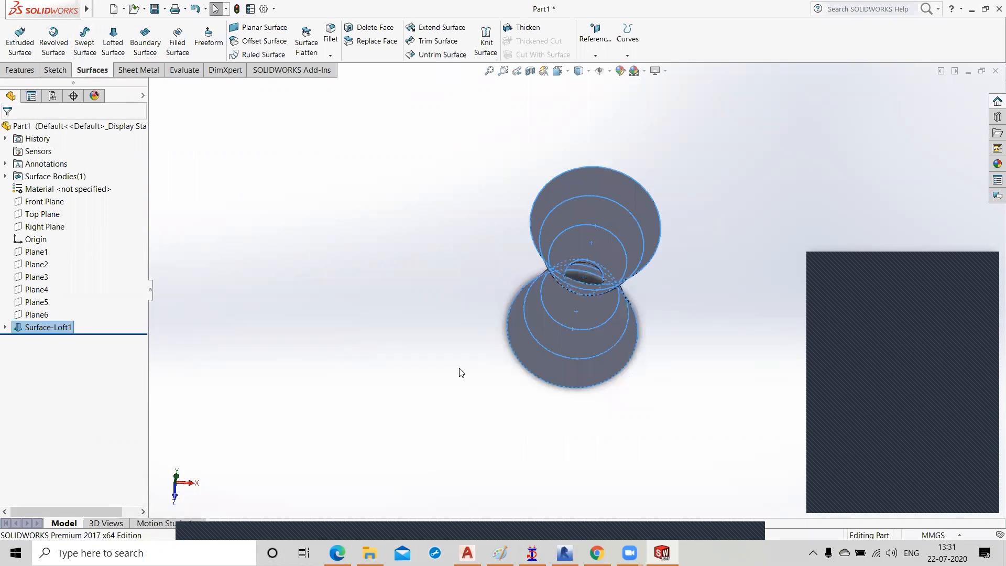
pyautogui.click(445, 290)
pyautogui.moveTo(445, 291); pyautogui.dragTo(453, 310, button='middle')
pyautogui.moveTo(467, 393); pyautogui.dragTo(467, 319, button='middle')
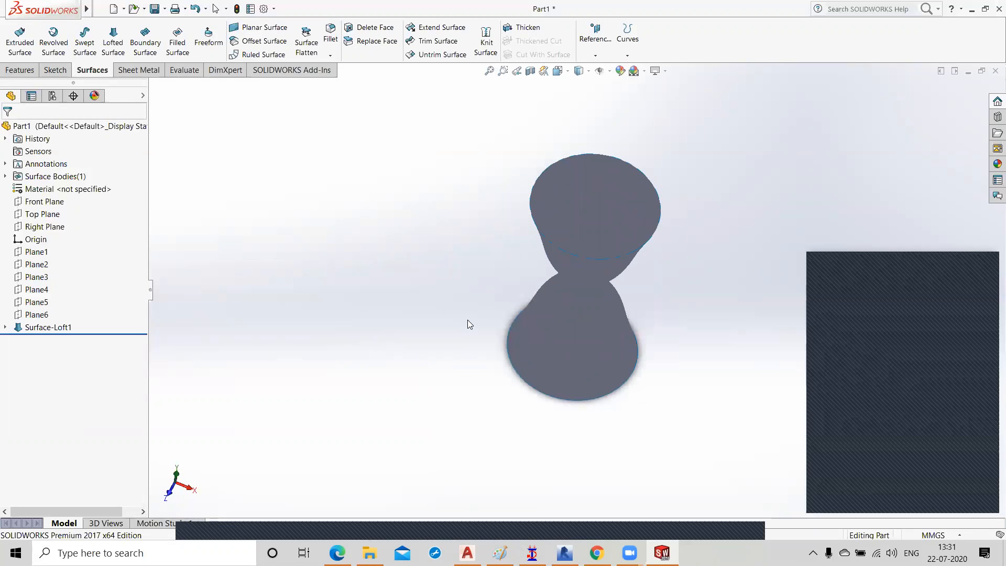
pyautogui.hotkey('ctrl', 'z')
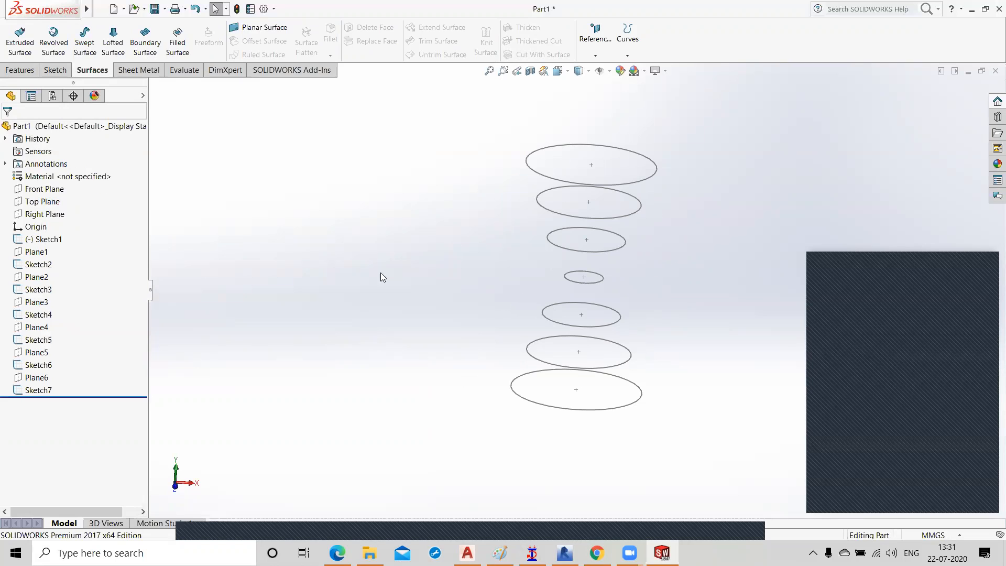
# Step: Start a solid loft and pick the seven circular profiles in order, from Sketch1 at the base up to Sketch7
pyautogui.click(19, 71)
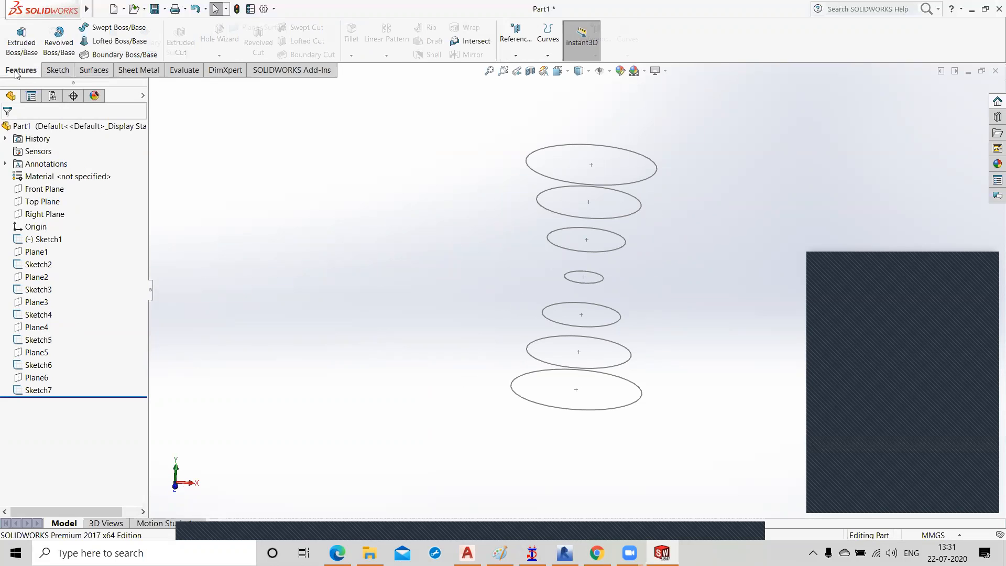
pyautogui.click(117, 42)
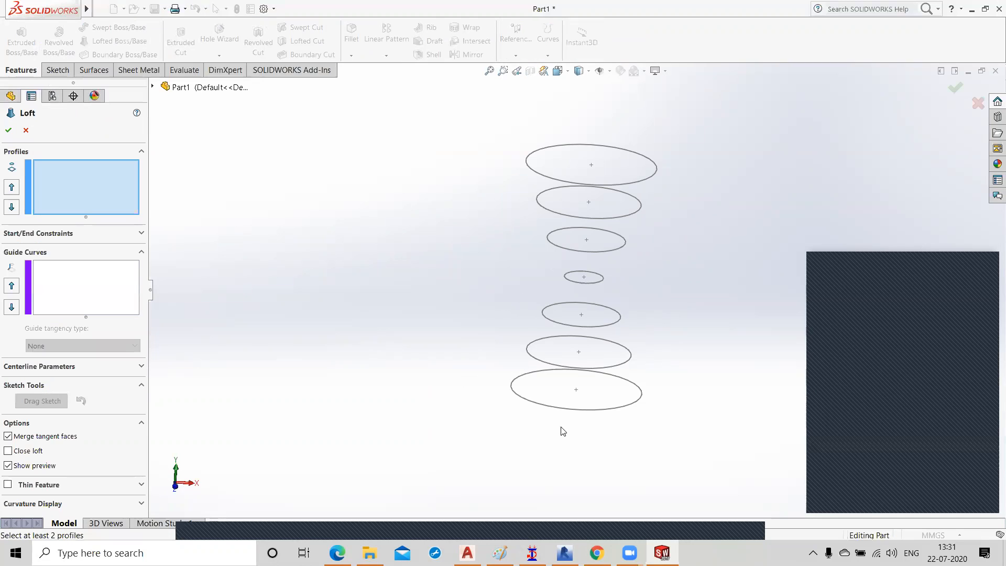
pyautogui.click(527, 402)
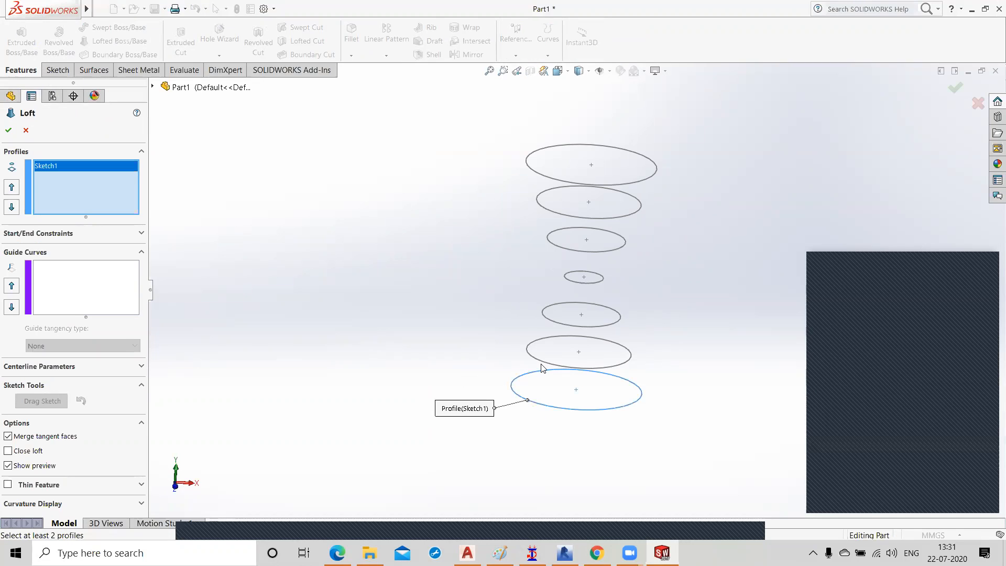
pyautogui.click(543, 361)
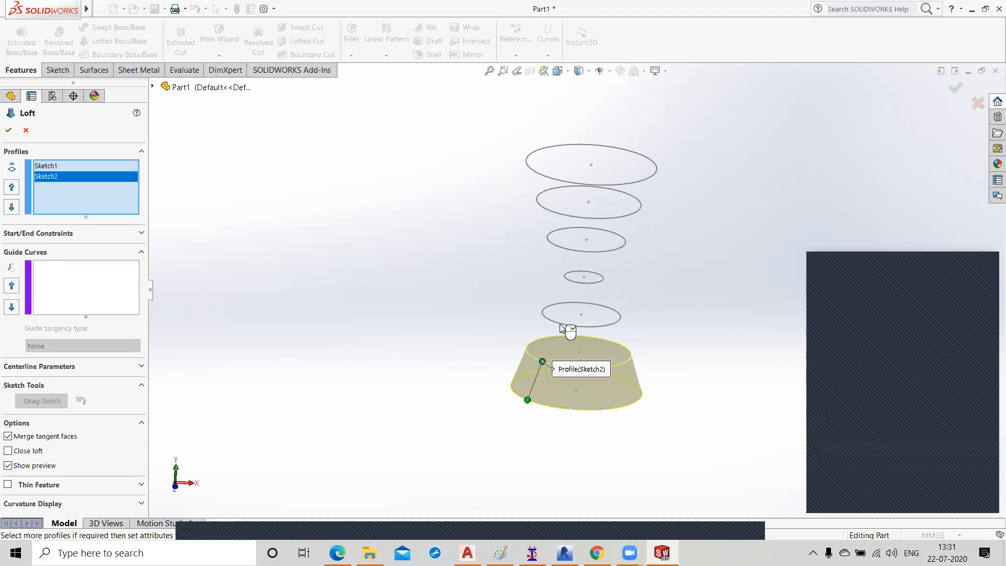
pyautogui.click(560, 325)
pyautogui.click(571, 281)
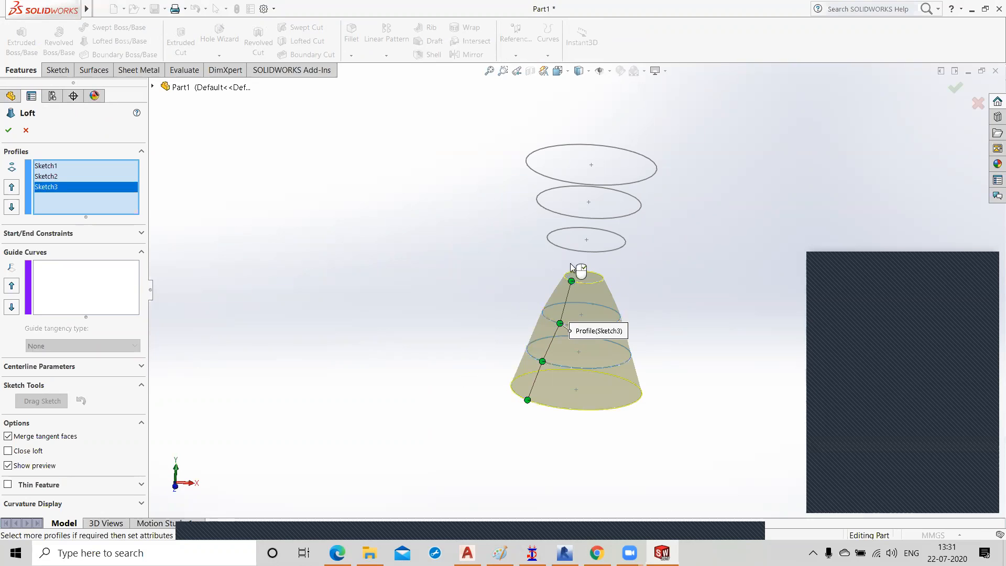
pyautogui.click(567, 249)
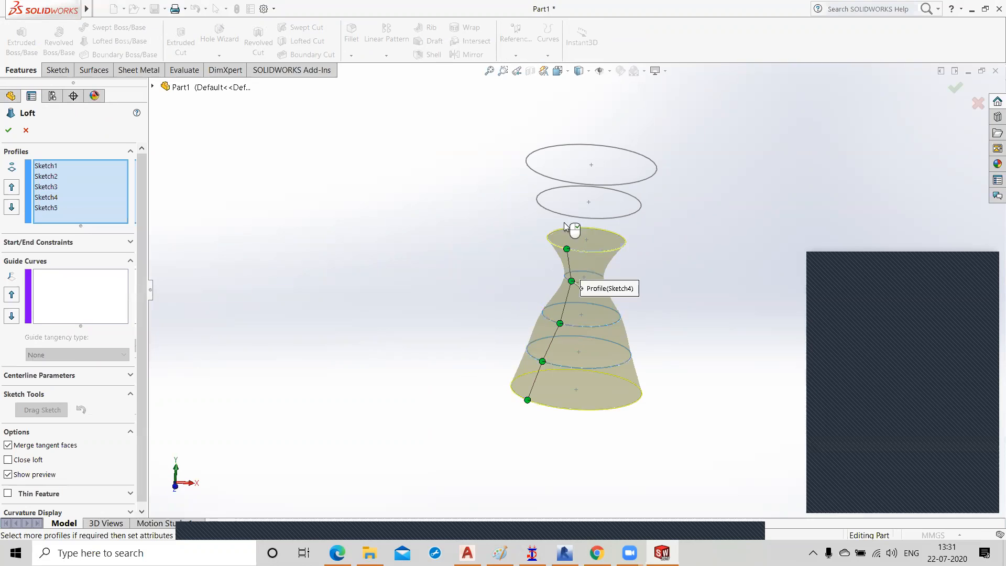
pyautogui.click(567, 217)
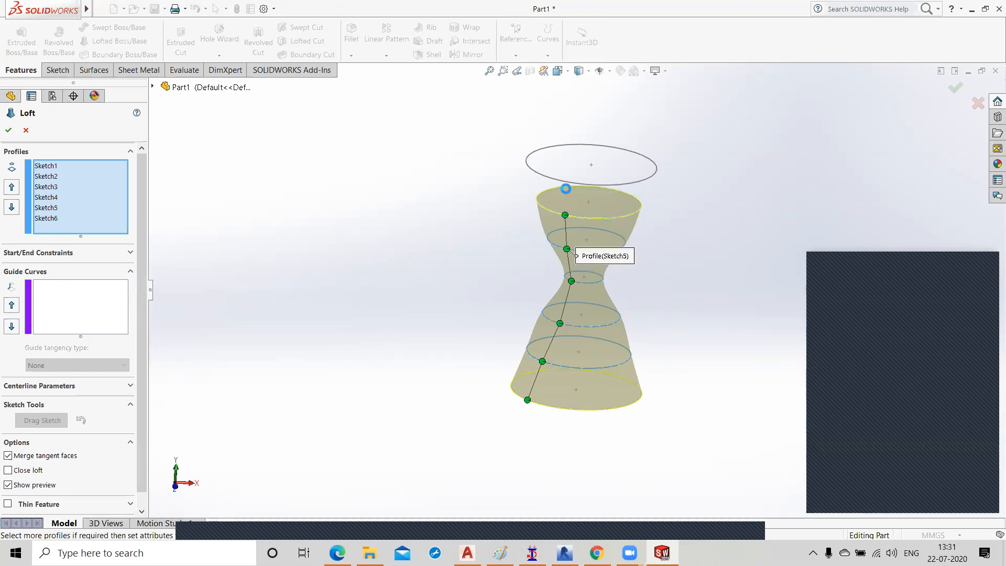
pyautogui.click(567, 182)
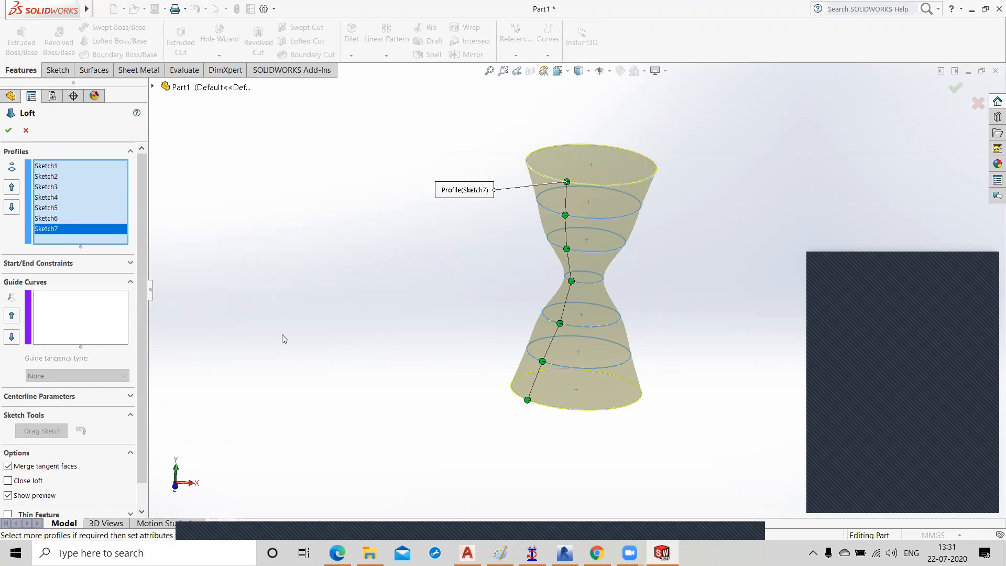
# Step: Make the loft a one-direction thin feature with a 5 mm wall thickness and create it
pyautogui.scroll(-1, 141, 301)
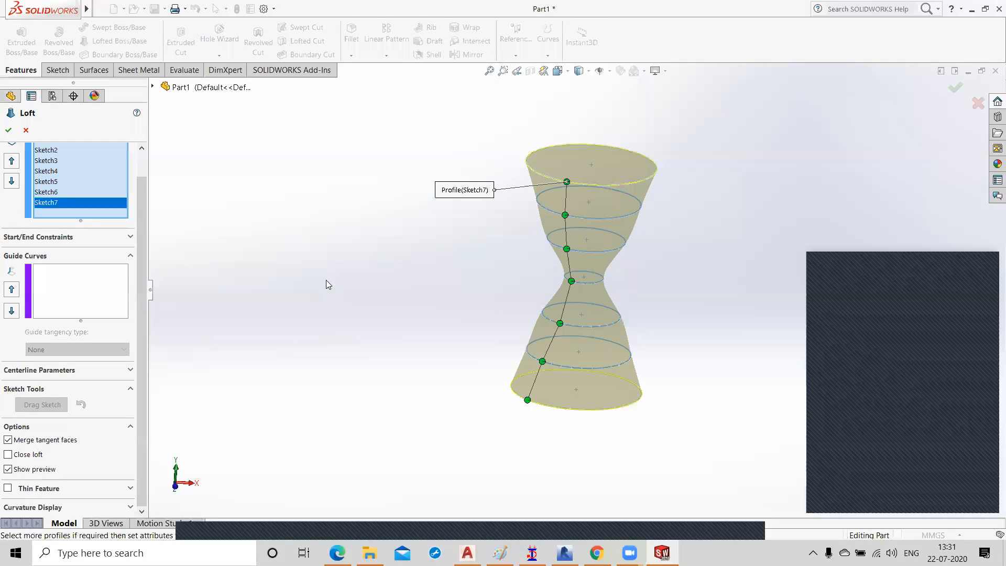
pyautogui.click(7, 489)
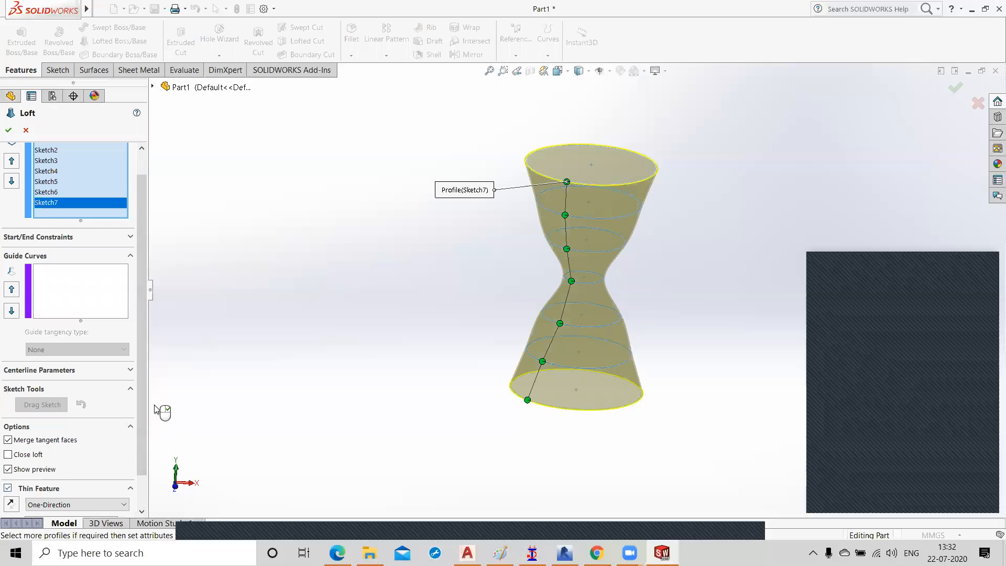
pyautogui.scroll(-2, 142, 400)
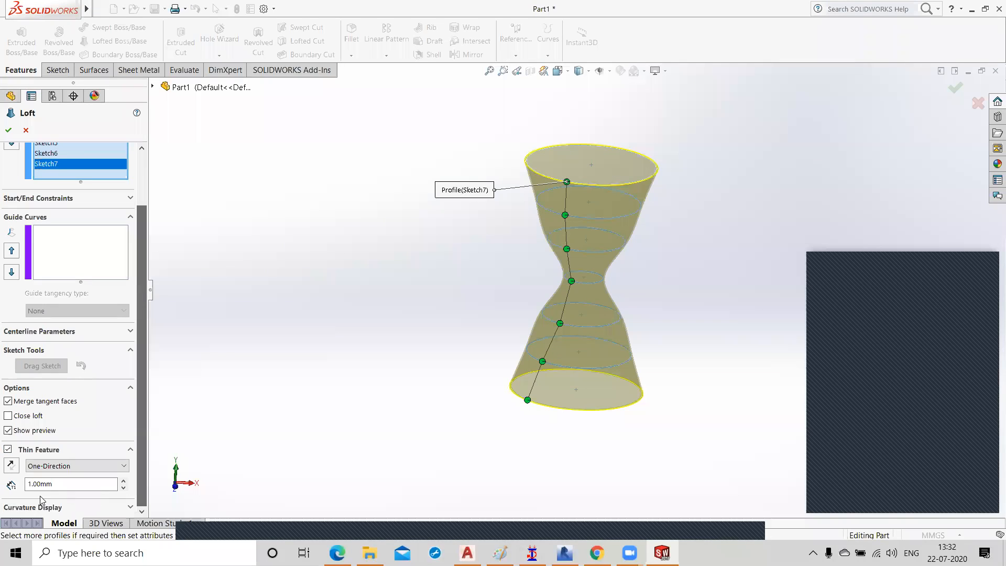
pyautogui.click(89, 485)
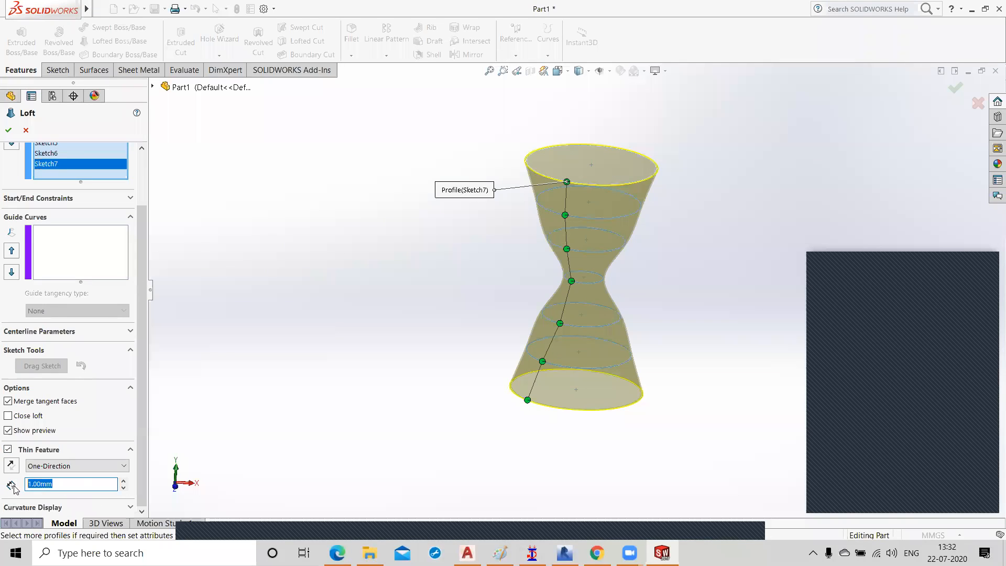
pyautogui.write('5')
pyautogui.click(238, 412)
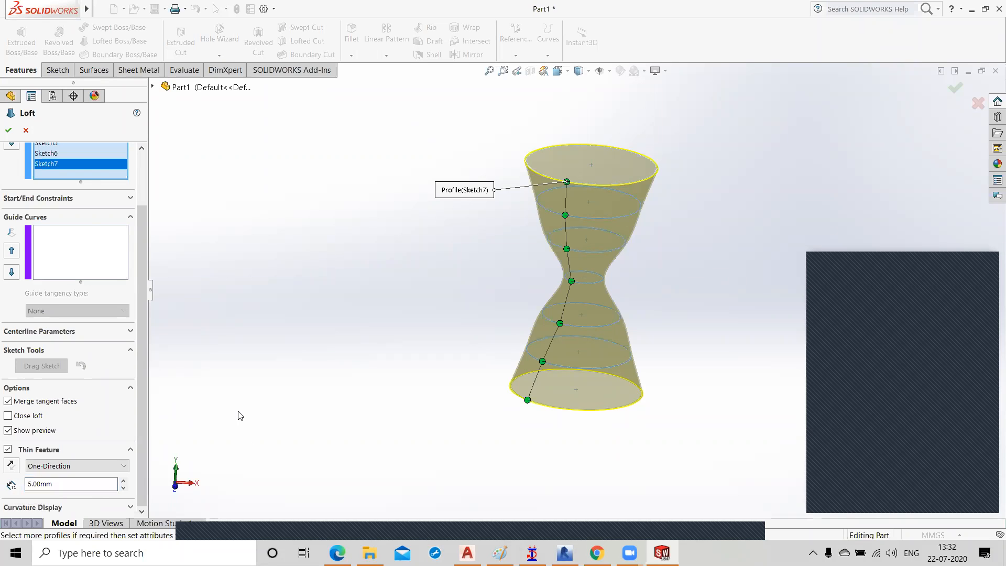
pyautogui.click(8, 132)
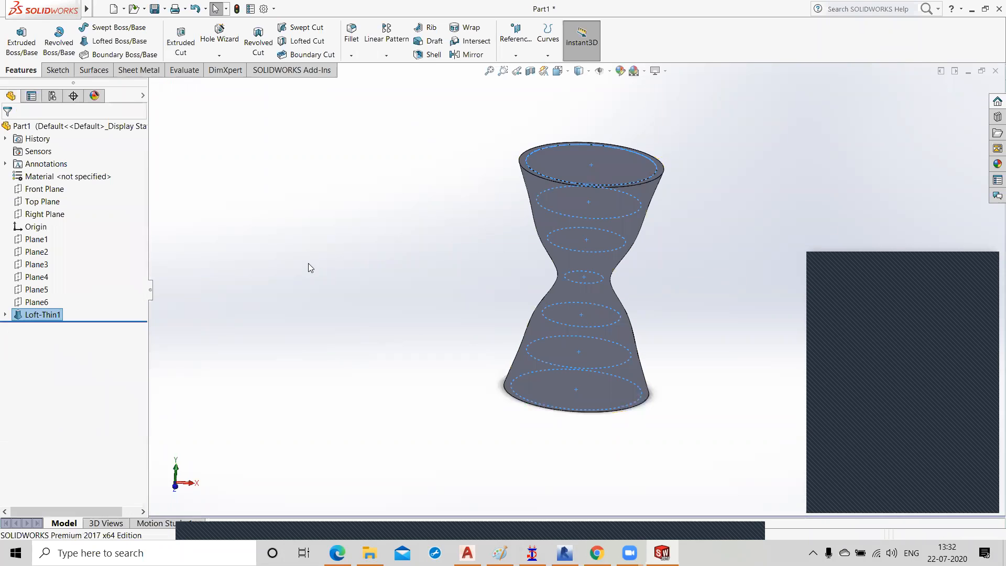
# Step: Examine the thin-walled loft from above, at its rim and from the side
pyautogui.moveTo(380, 300); pyautogui.dragTo(385, 397, button='middle')
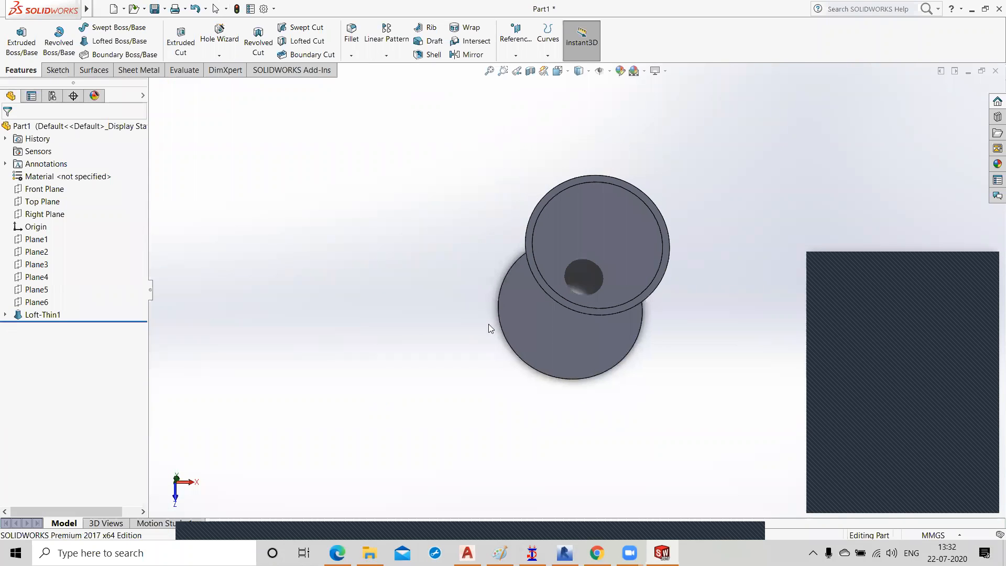
pyautogui.scroll(-6, 545, 278)
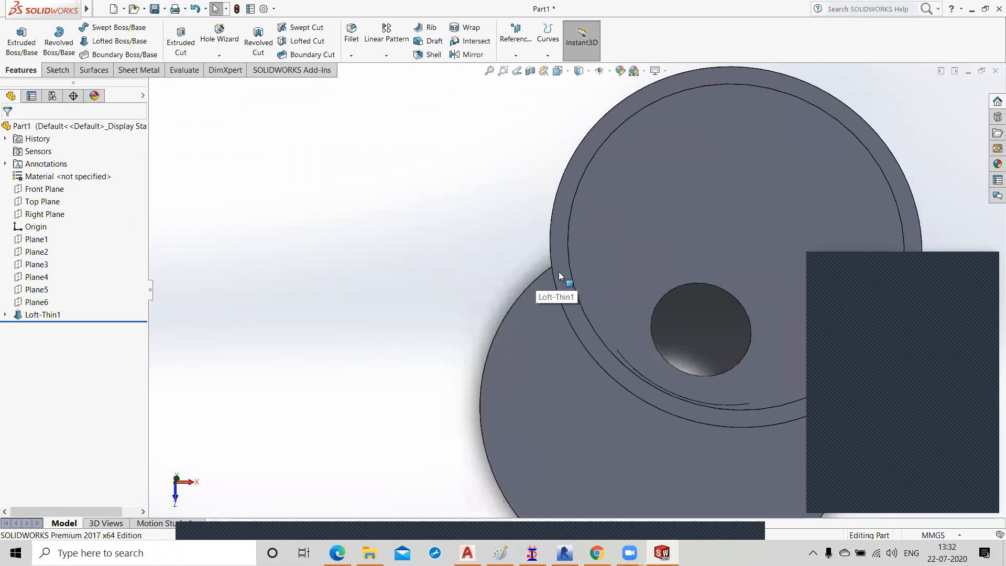
pyautogui.moveTo(289, 412); pyautogui.dragTo(365, 343, button='middle')
pyautogui.scroll(5, 362, 339)
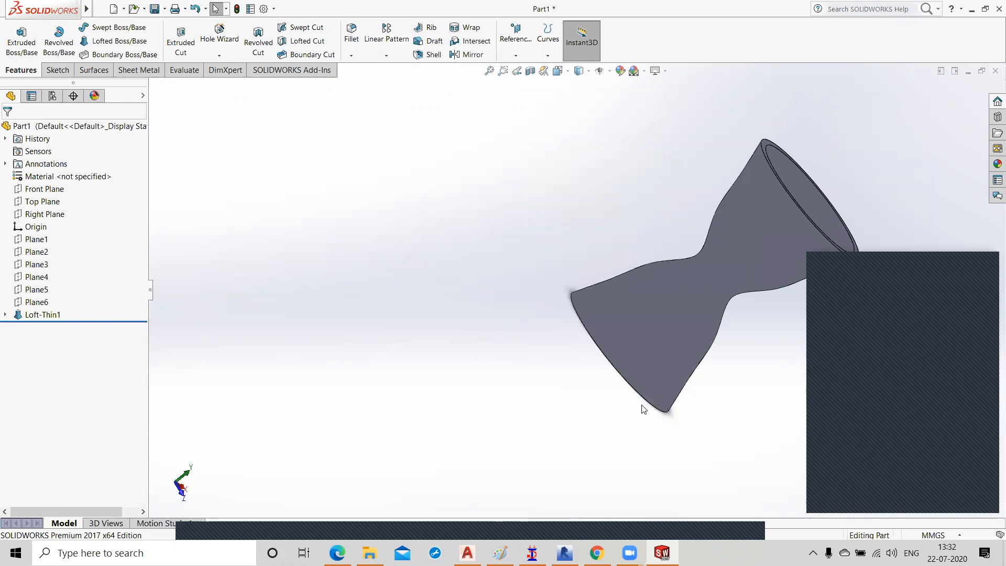
pyautogui.moveTo(719, 402); pyautogui.dragTo(635, 322, button='middle')
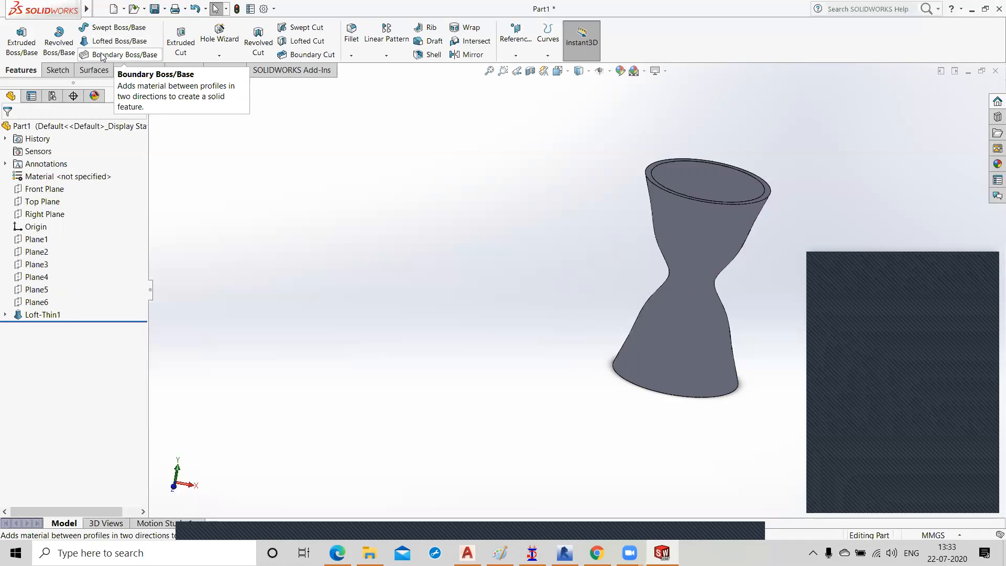
# Step: Sketch a centre rectangle on the Top Plane beside the lofted trophy, clear of its base, and close the sketch
pyautogui.click(51, 204)
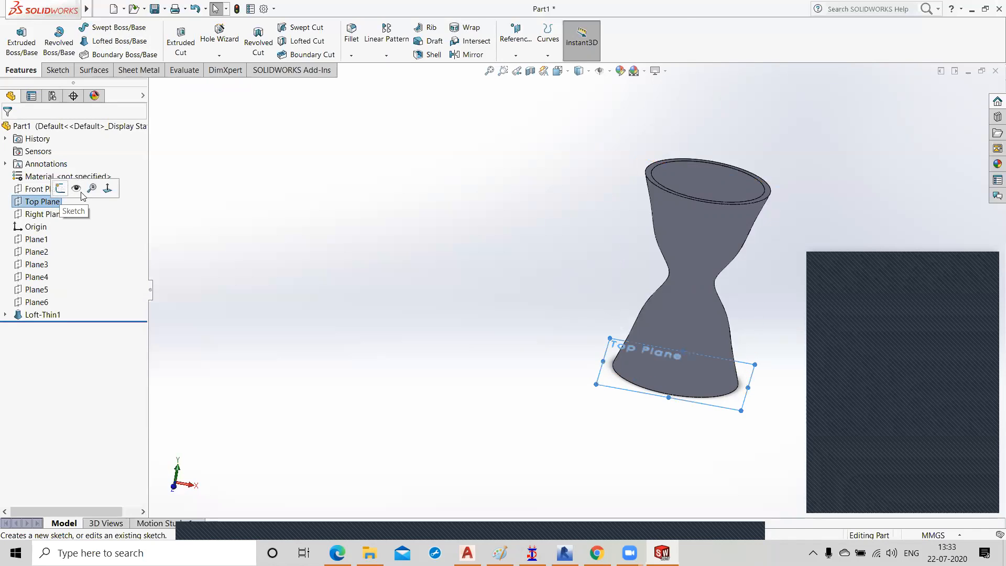
pyautogui.click(62, 189)
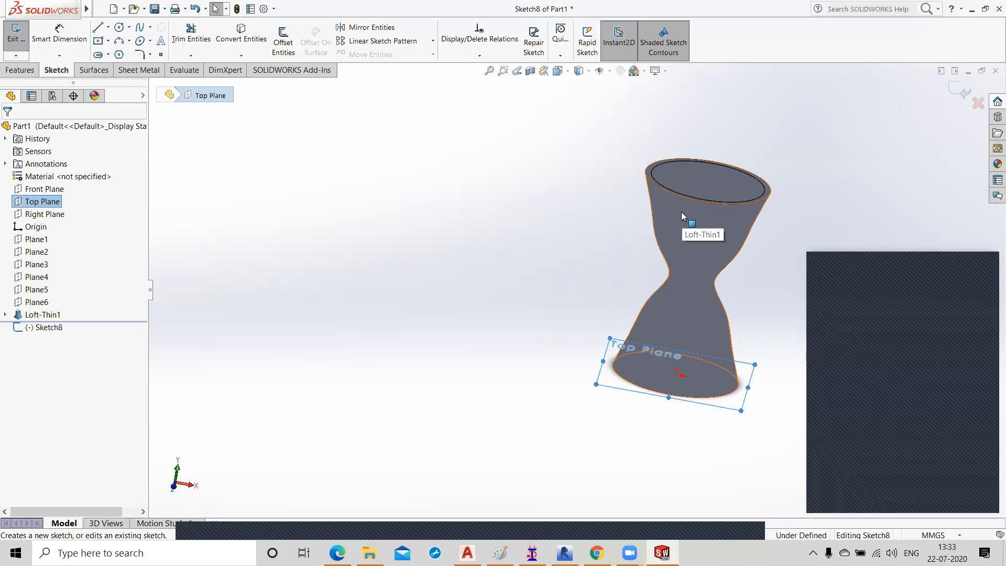
pyautogui.hotkey('ctrl', '8')
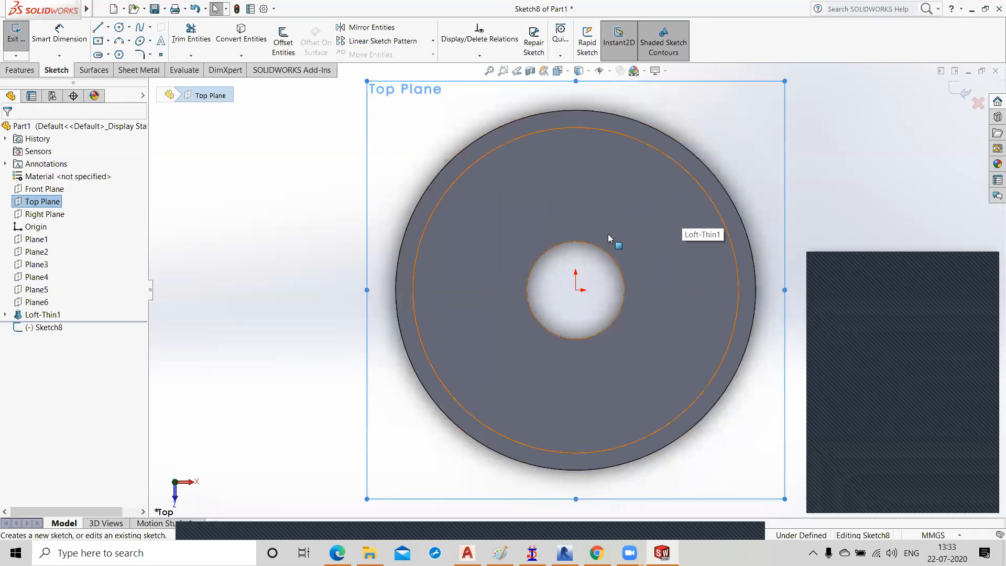
pyautogui.scroll(-1, 291, 246)
pyautogui.moveTo(291, 245)
pyautogui.mouseDown(button='middle')
pyautogui.moveTo(377, 246)
pyautogui.moveTo(316, 254)
pyautogui.mouseUp(button='middle')
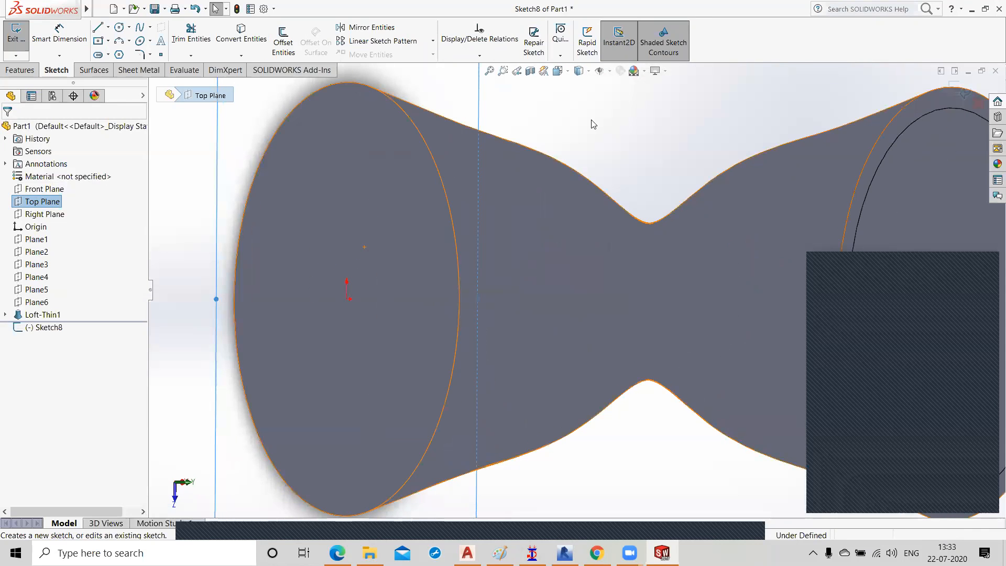
pyautogui.hotkey('ctrl', '8')
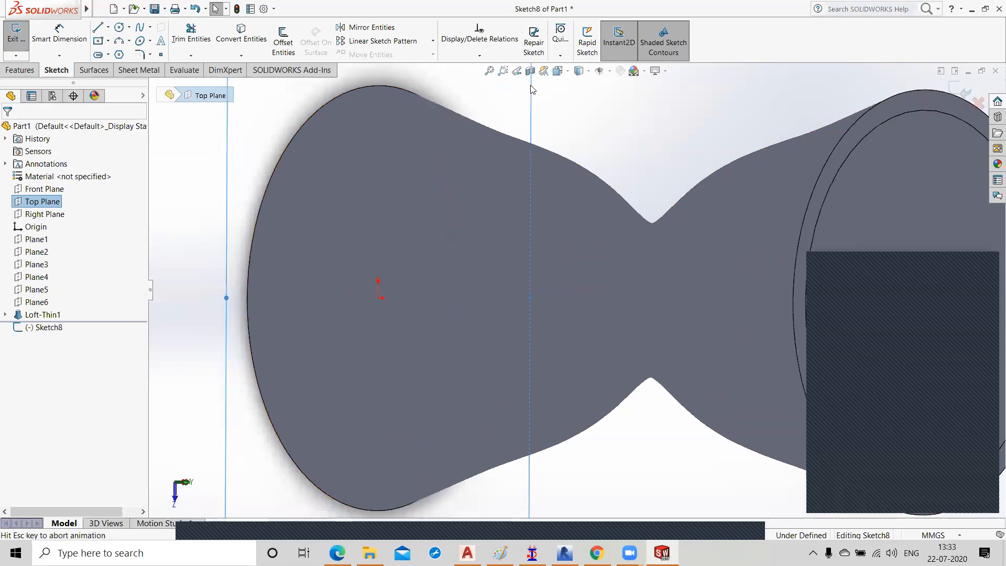
pyautogui.press('f')
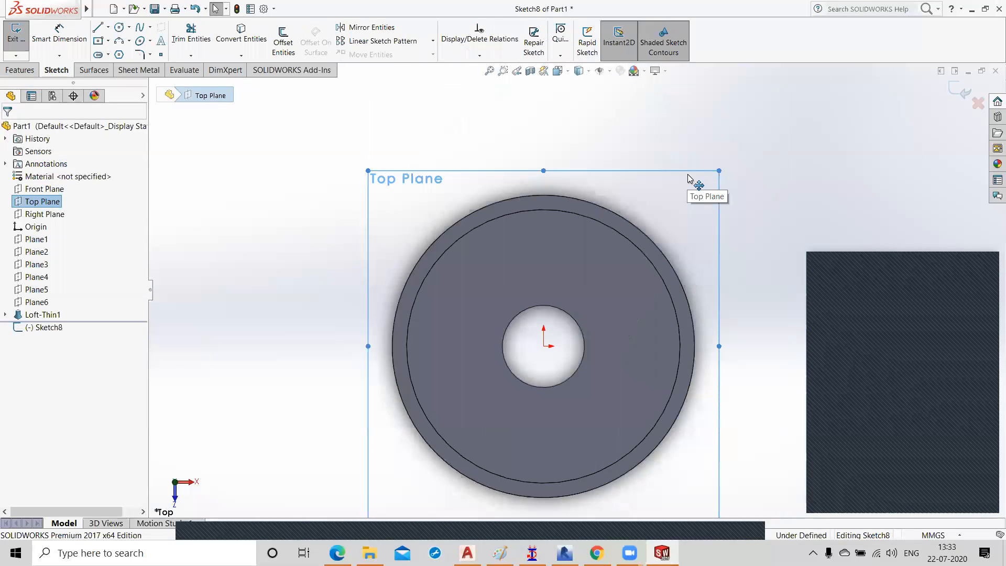
pyautogui.click(98, 40)
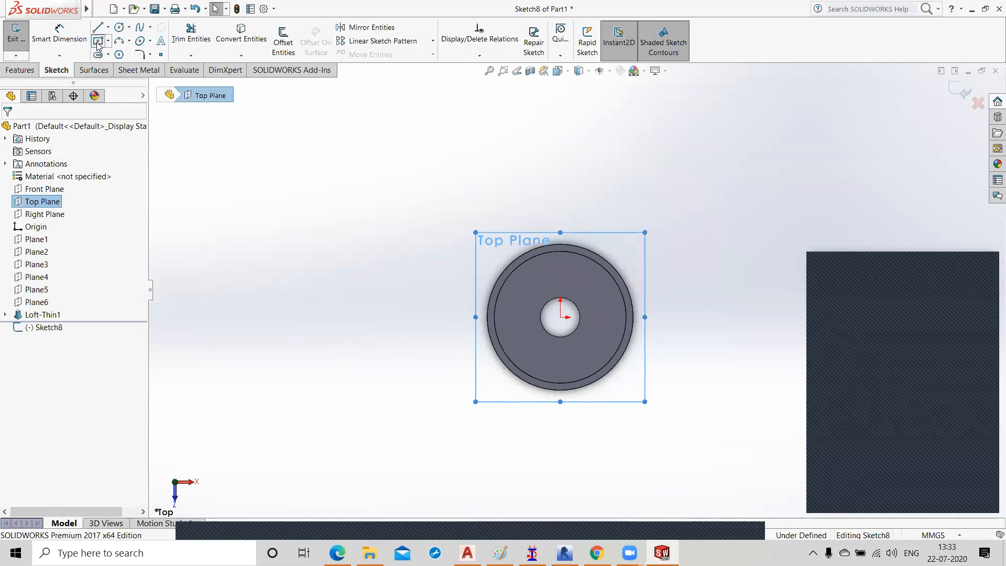
pyautogui.moveTo(256, 195)
pyautogui.mouseDown()
pyautogui.moveTo(328, 346)
pyautogui.moveTo(399, 352)
pyautogui.mouseUp()
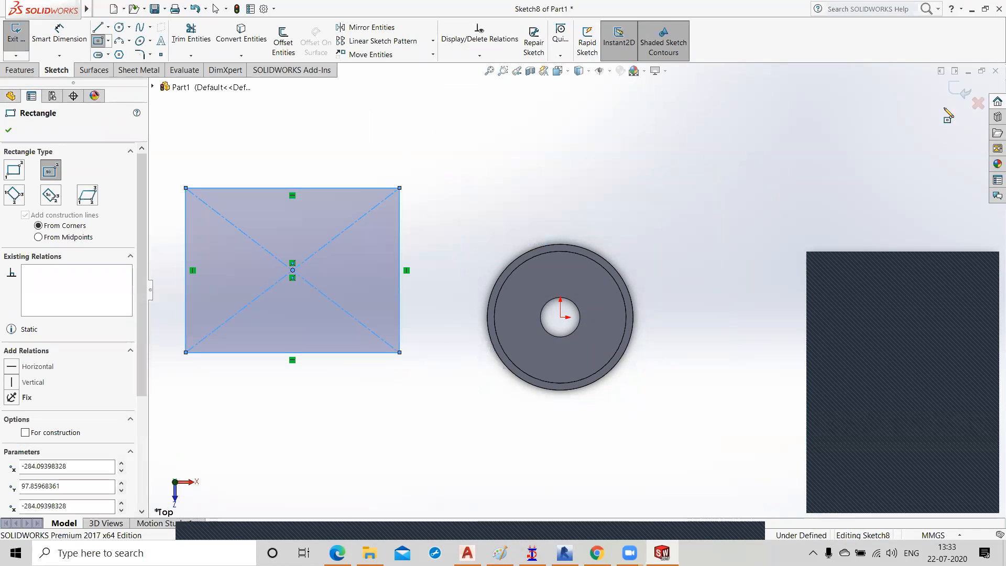
pyautogui.press('Escape')
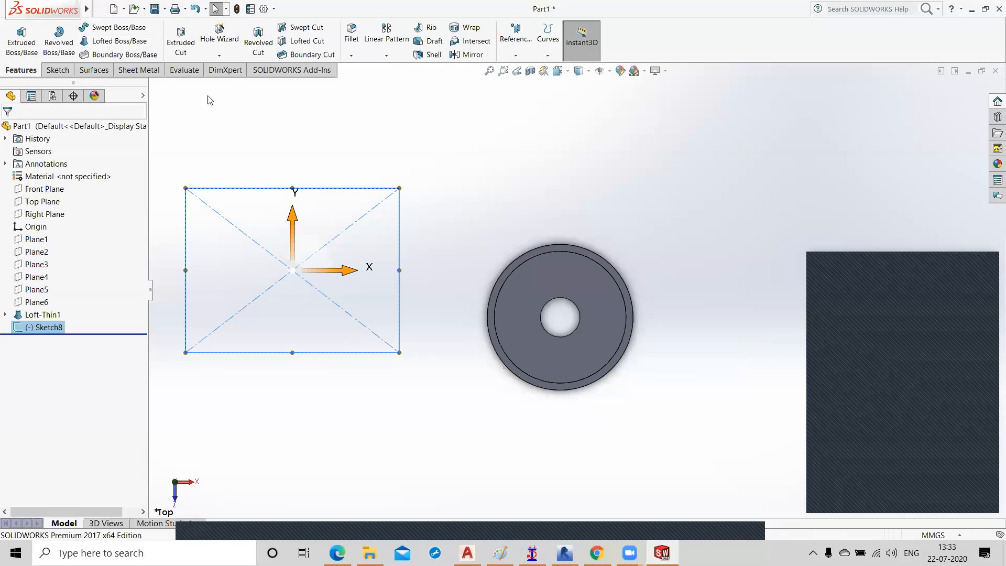
# Step: Extrude the rectangle 30 mm upward from its sketch plane as a blind boss with Merge result enabled
pyautogui.click(16, 43)
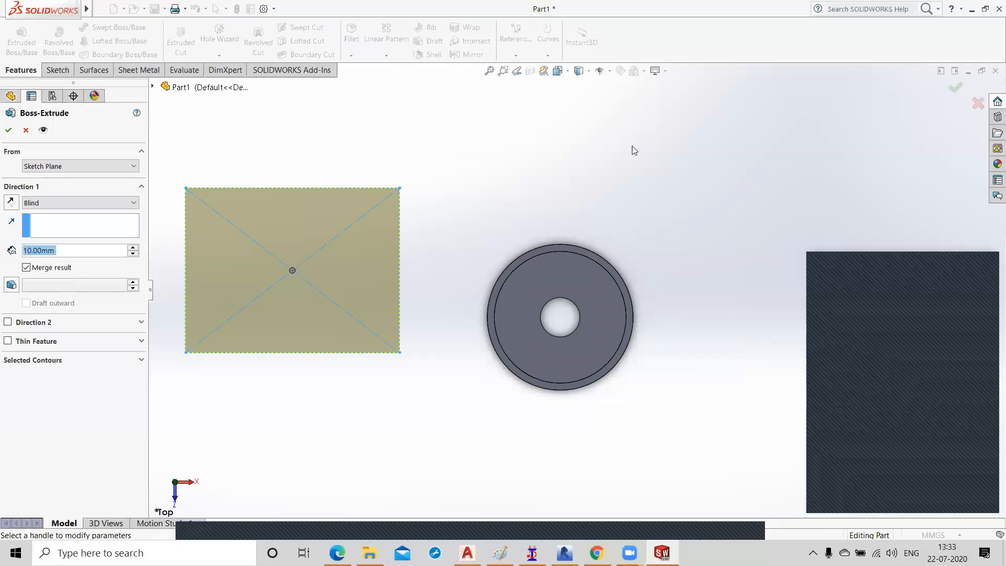
pyautogui.click(568, 72)
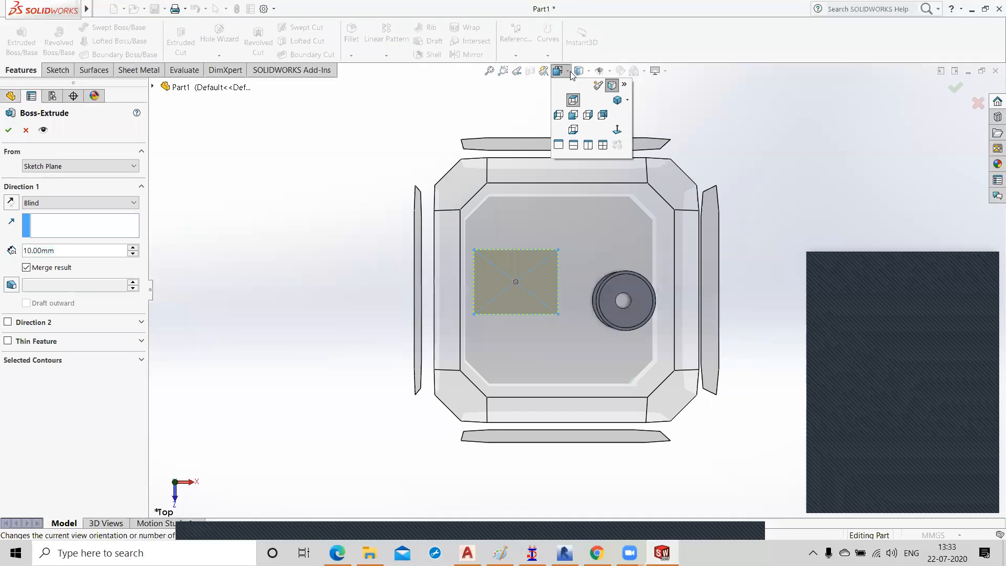
pyautogui.click(573, 100)
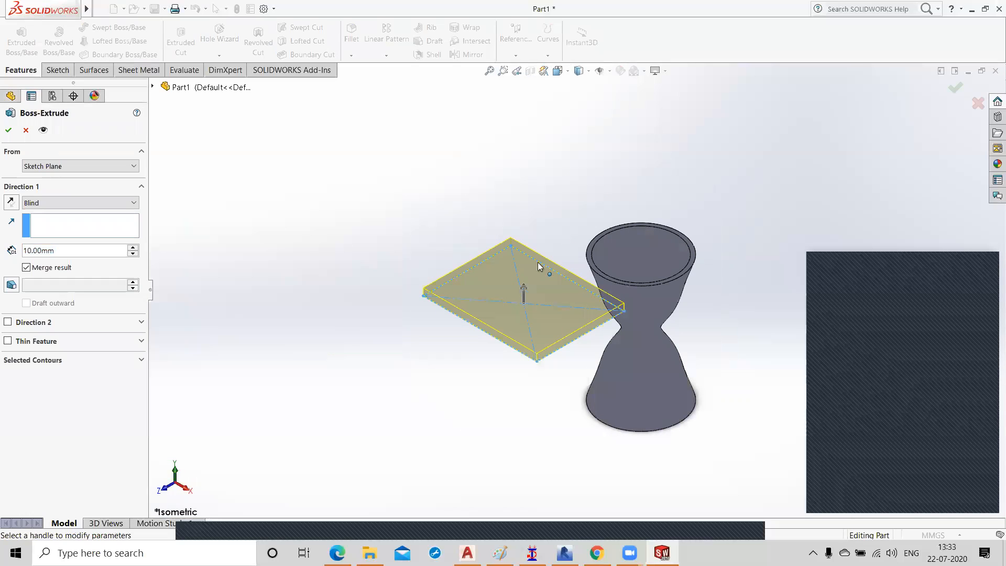
pyautogui.click(133, 246)
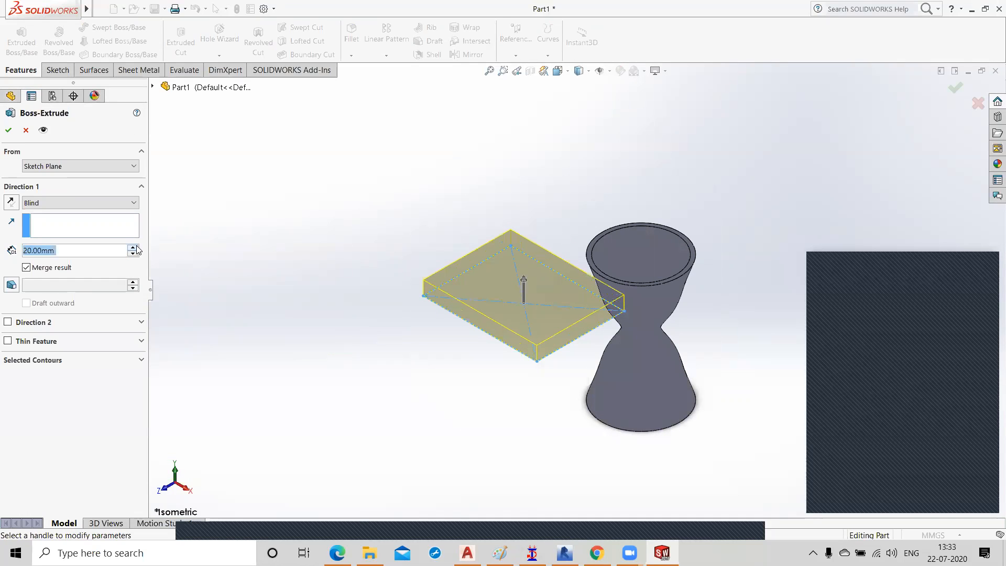
pyautogui.click(133, 247)
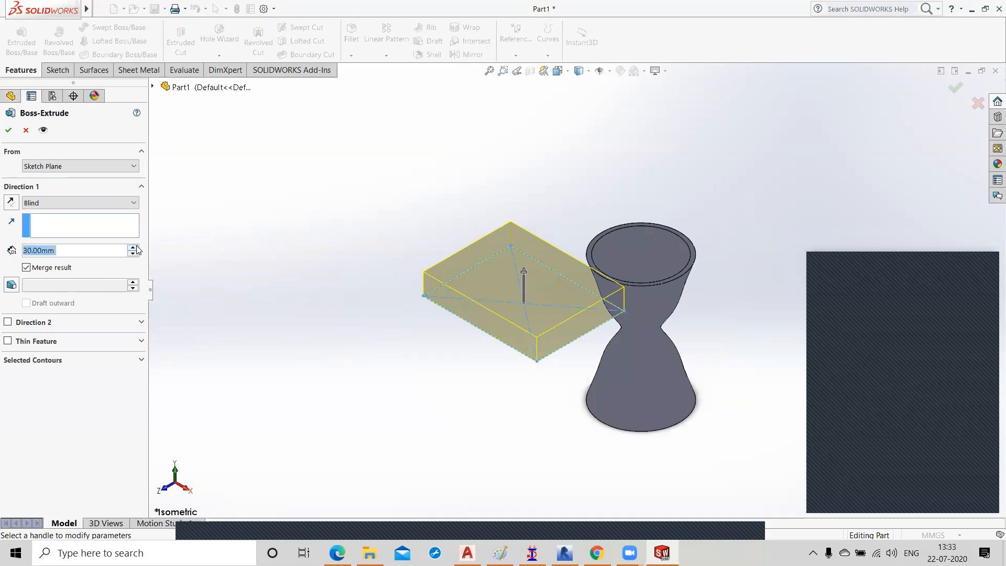
pyautogui.click(8, 131)
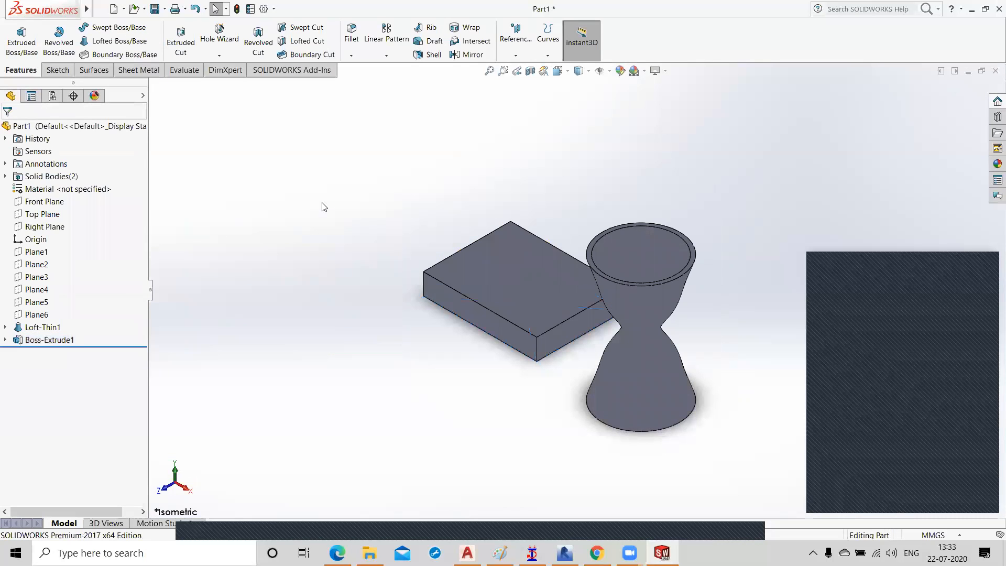
# Step: Sketch a circle with a radius of about 41.5 mm on Plane6, over the rectangular block, and close the sketch
pyautogui.click(36, 303)
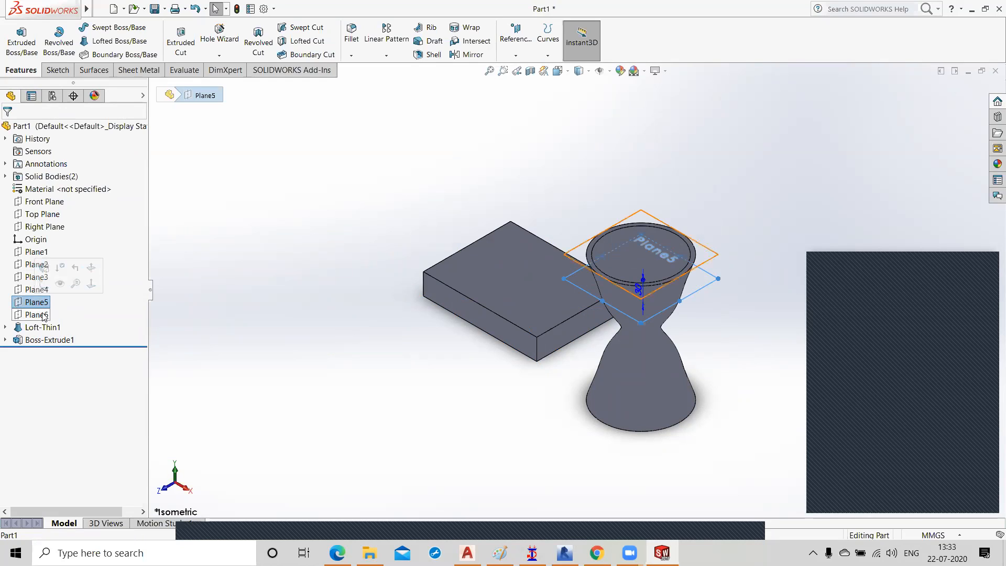
pyautogui.click(41, 314)
pyautogui.click(54, 297)
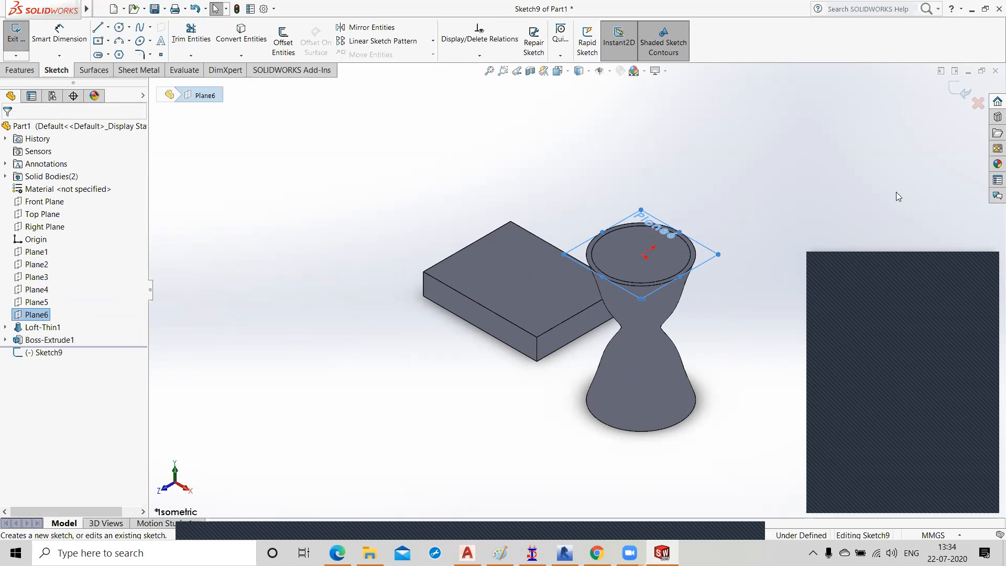
pyautogui.hotkey('ctrl', '8')
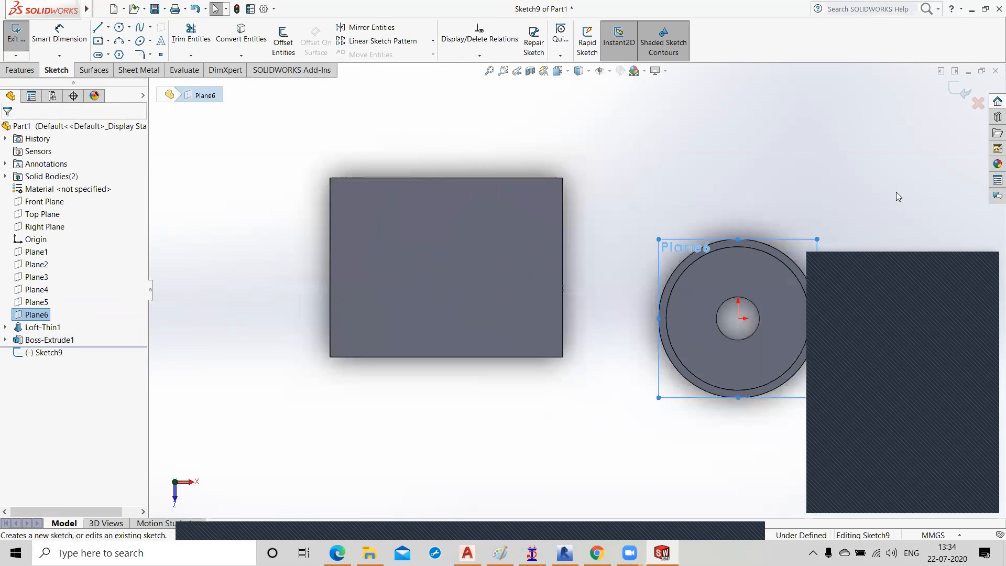
pyautogui.click(119, 26)
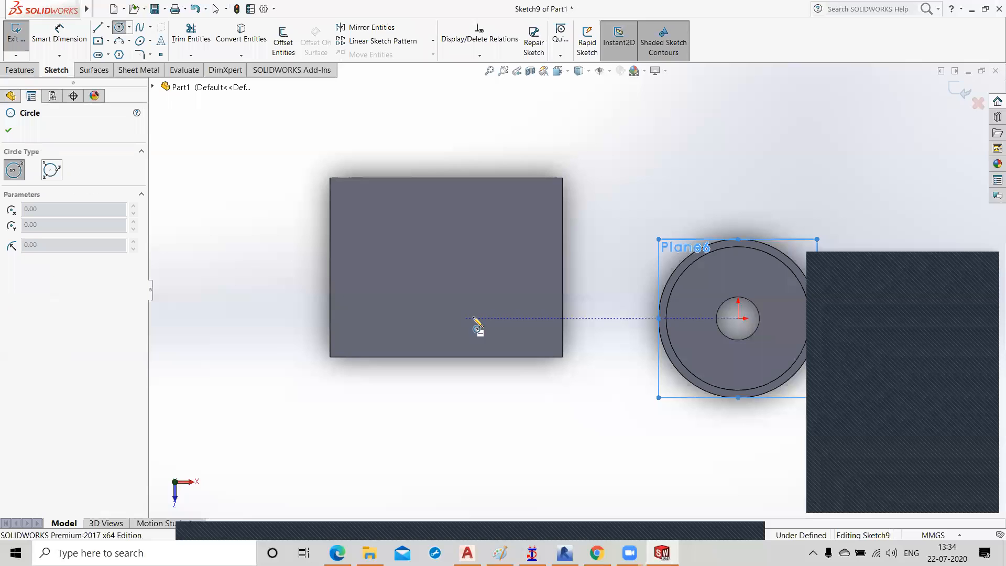
pyautogui.click(443, 266)
pyautogui.click(484, 307)
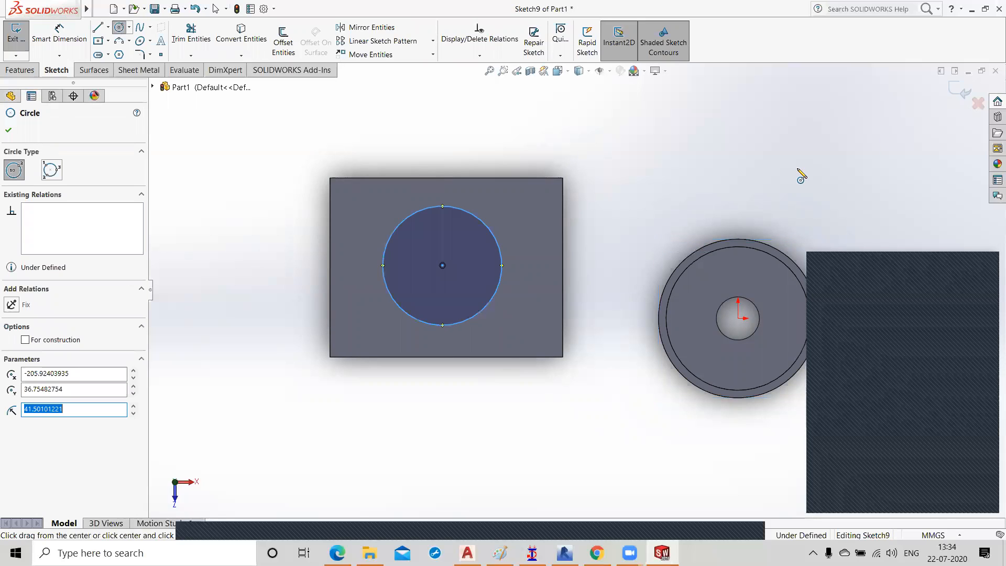
pyautogui.click(962, 94)
# Step: Start a Boundary Boss with the block's top face in Direction 1, and try the circle in Direction 2 before removing it
pyautogui.moveTo(505, 413); pyautogui.dragTo(525, 307, button='middle')
pyautogui.click(571, 235)
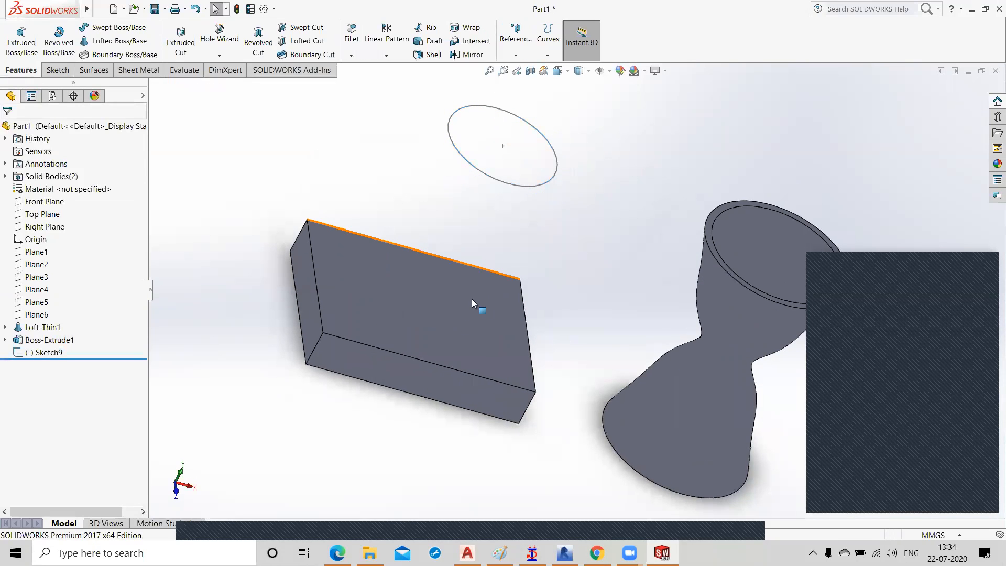
pyautogui.moveTo(565, 428)
pyautogui.mouseDown(button='middle')
pyautogui.moveTo(543, 370)
pyautogui.moveTo(546, 341)
pyautogui.moveTo(546, 406)
pyautogui.mouseUp(button='middle')
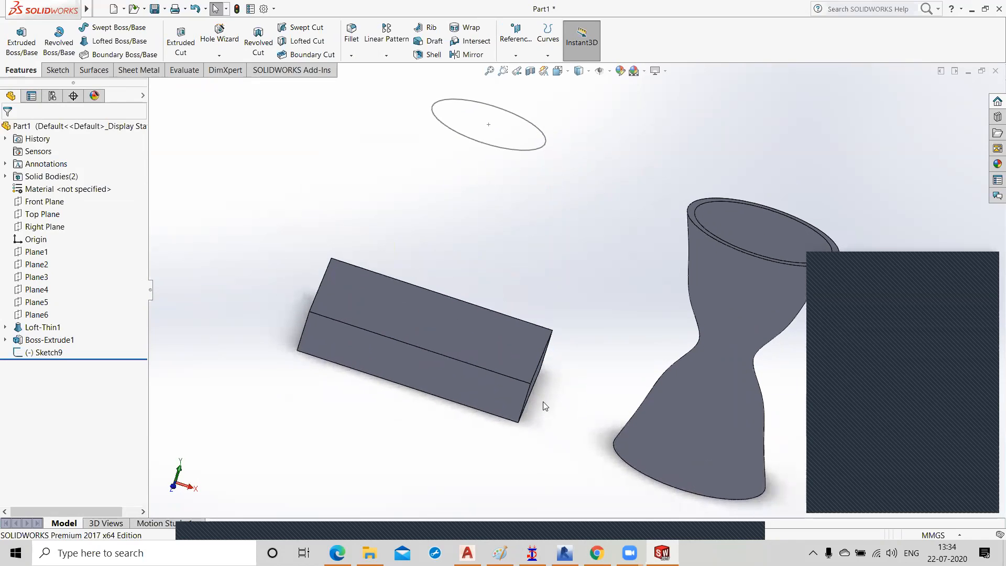
pyautogui.click(134, 55)
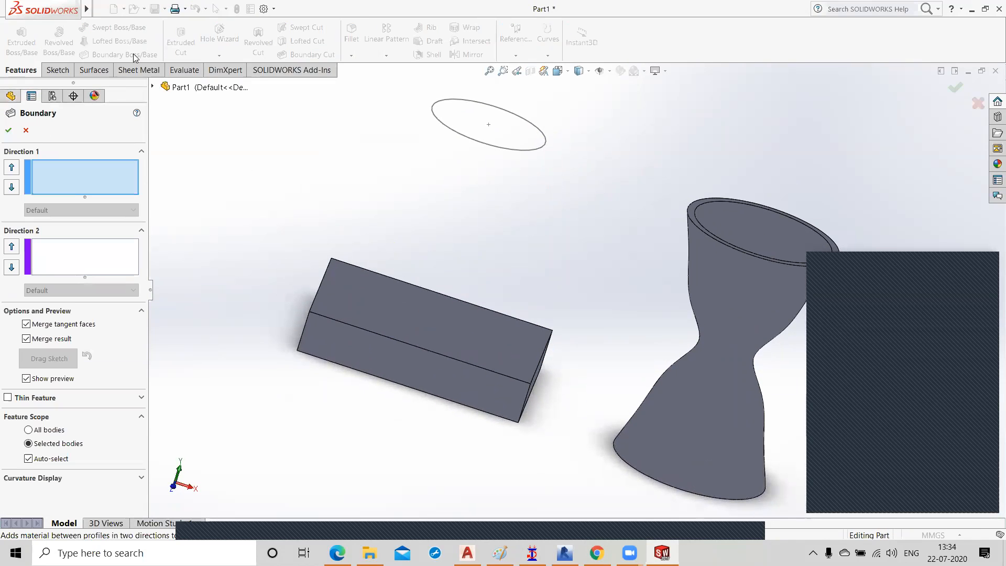
pyautogui.click(395, 313)
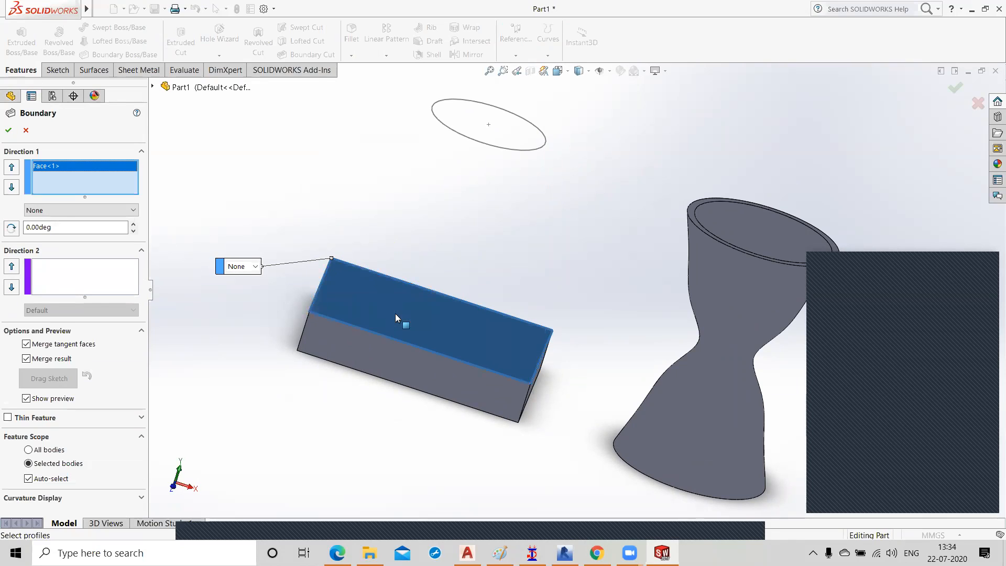
pyautogui.click(90, 273)
pyautogui.click(516, 150)
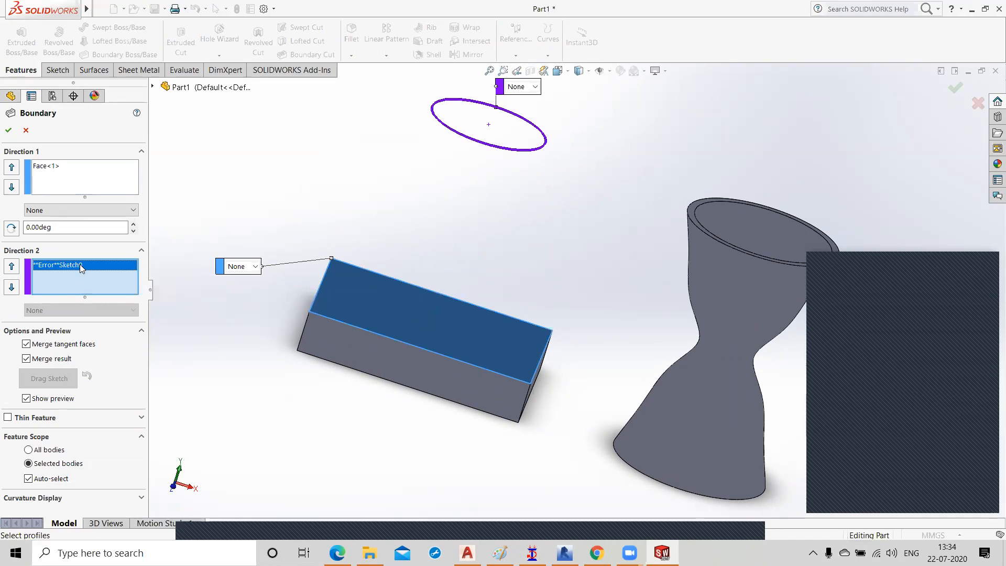
pyautogui.rightClick(80, 265)
pyautogui.click(110, 287)
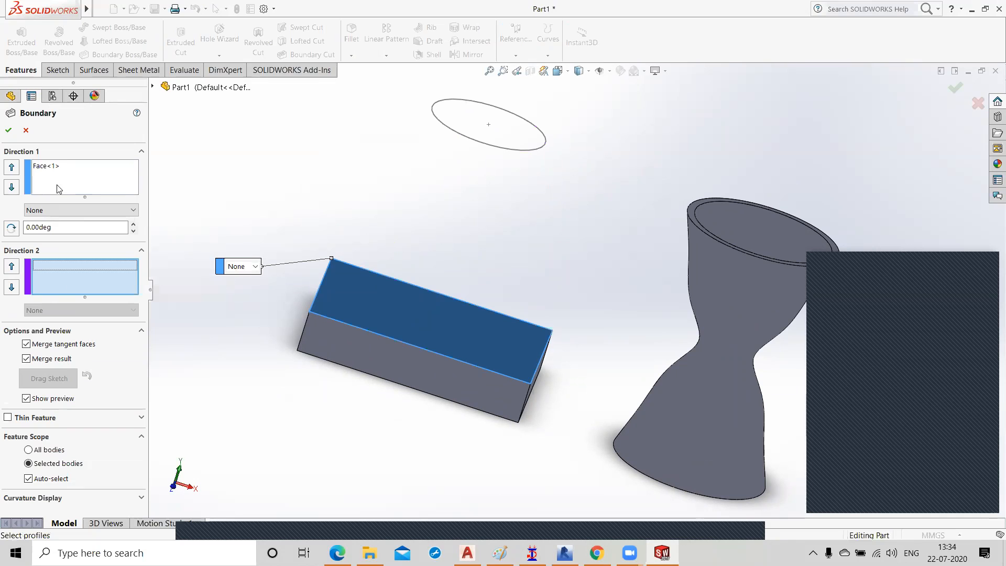
# Step: Add the circle sketch as the second Direction 1 profile and create the boundary boss from the block's top face
pyautogui.click(54, 181)
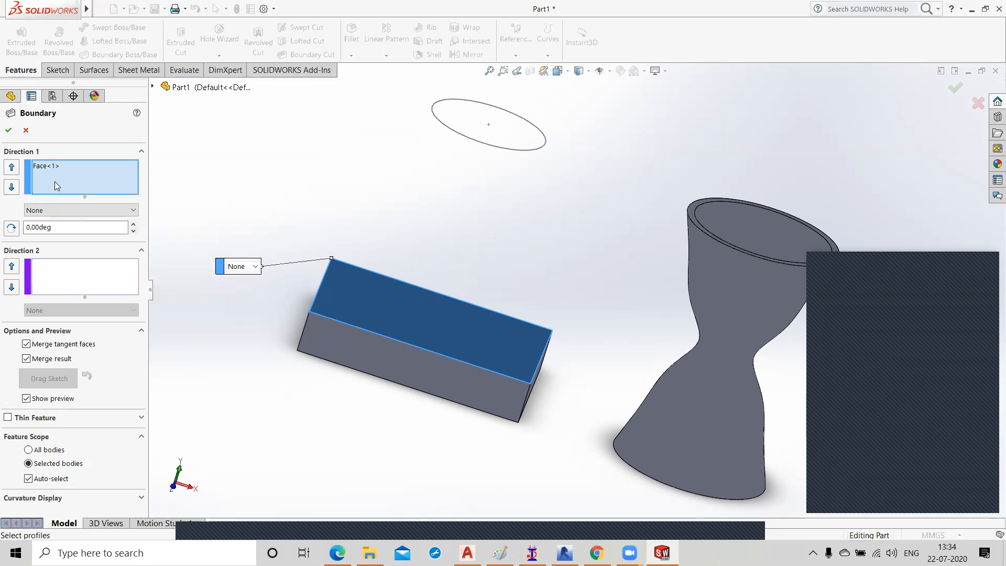
pyautogui.click(489, 147)
pyautogui.moveTo(473, 389)
pyautogui.mouseDown(button='middle')
pyautogui.moveTo(438, 458)
pyautogui.moveTo(464, 493)
pyautogui.moveTo(456, 507)
pyautogui.moveTo(451, 449)
pyautogui.mouseUp(button='middle')
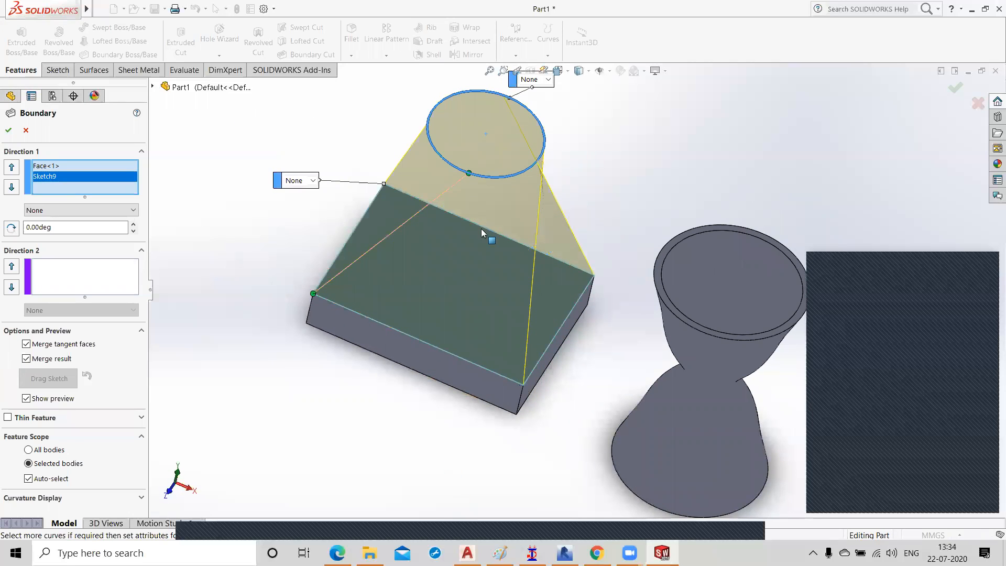
pyautogui.click(9, 131)
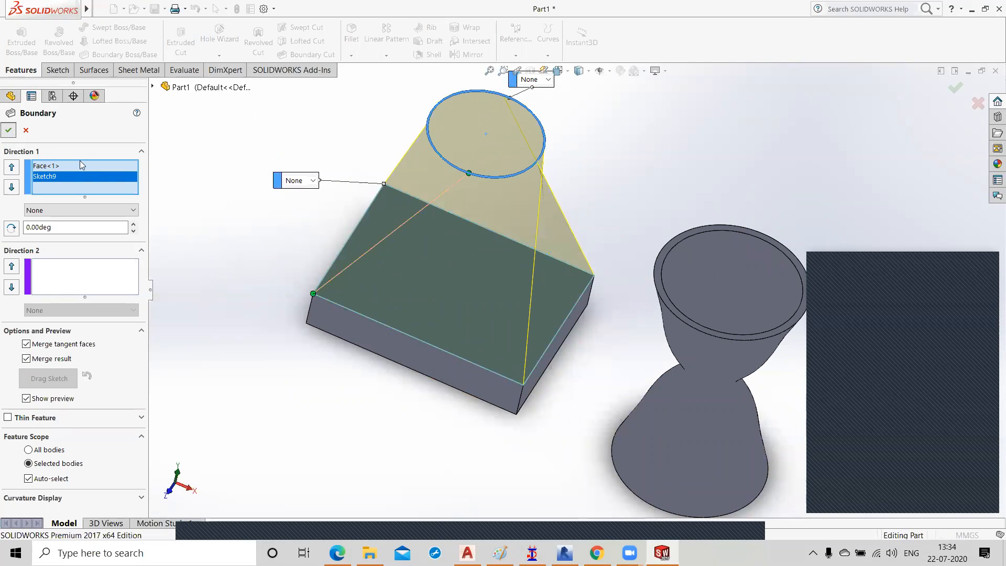
pyautogui.moveTo(303, 303)
pyautogui.mouseDown(button='middle')
pyautogui.moveTo(316, 391)
pyautogui.moveTo(285, 408)
pyautogui.moveTo(249, 360)
pyautogui.moveTo(282, 265)
pyautogui.mouseUp(button='middle')
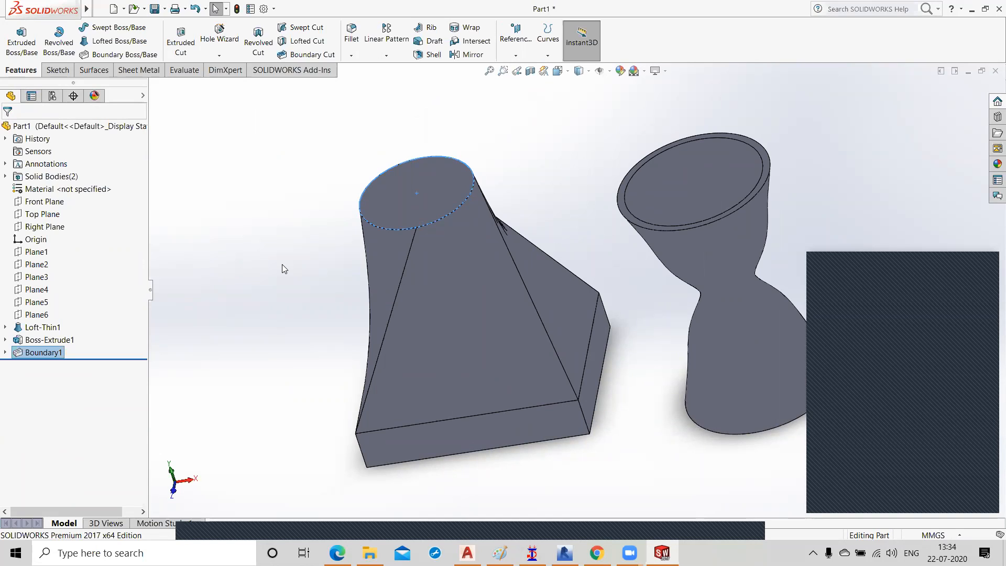
# Step: Reopen the boundary feature for editing and reposition its connector point along the circle to change the twist
pyautogui.moveTo(523, 358); pyautogui.dragTo(587, 430, button='middle')
pyautogui.rightClick(44, 353)
pyautogui.click(53, 319)
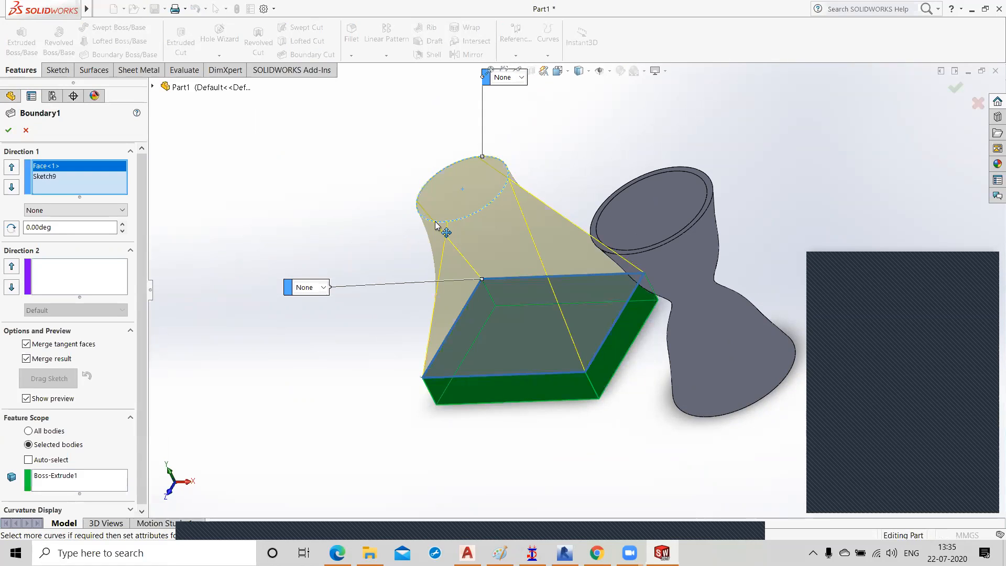
pyautogui.moveTo(417, 220); pyautogui.dragTo(416, 218)
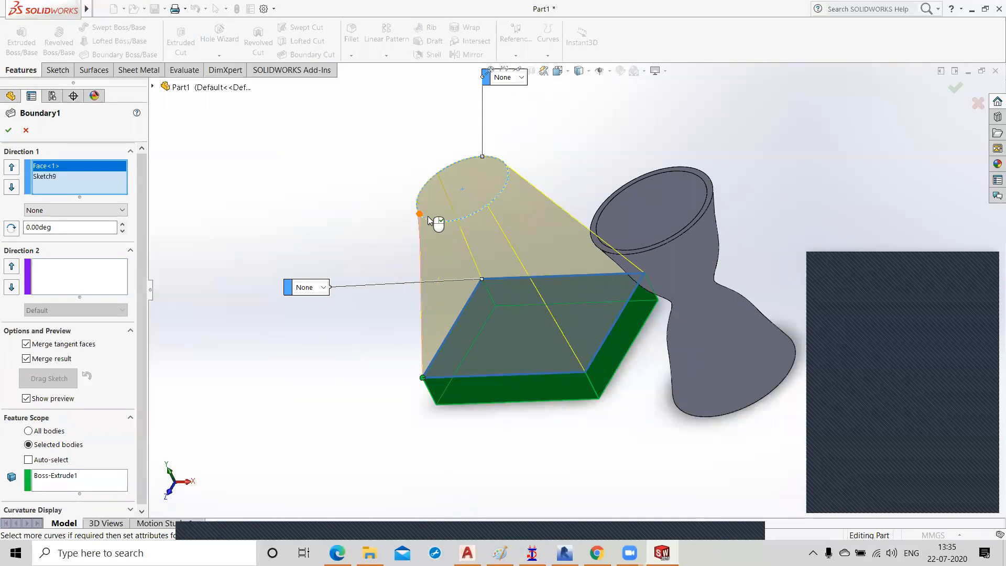
pyautogui.moveTo(420, 215); pyautogui.dragTo(416, 205)
pyautogui.moveTo(288, 344); pyautogui.dragTo(366, 386, button='middle')
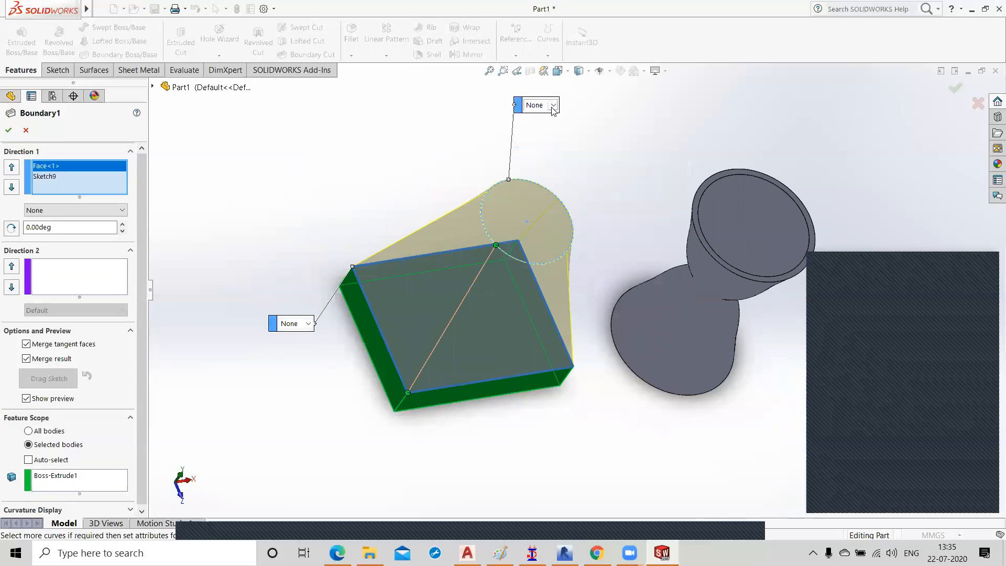
# Step: Try Direction Vector as the circle profile's tangency, then set it to Normal To Profile
pyautogui.click(552, 107)
pyautogui.click(545, 123)
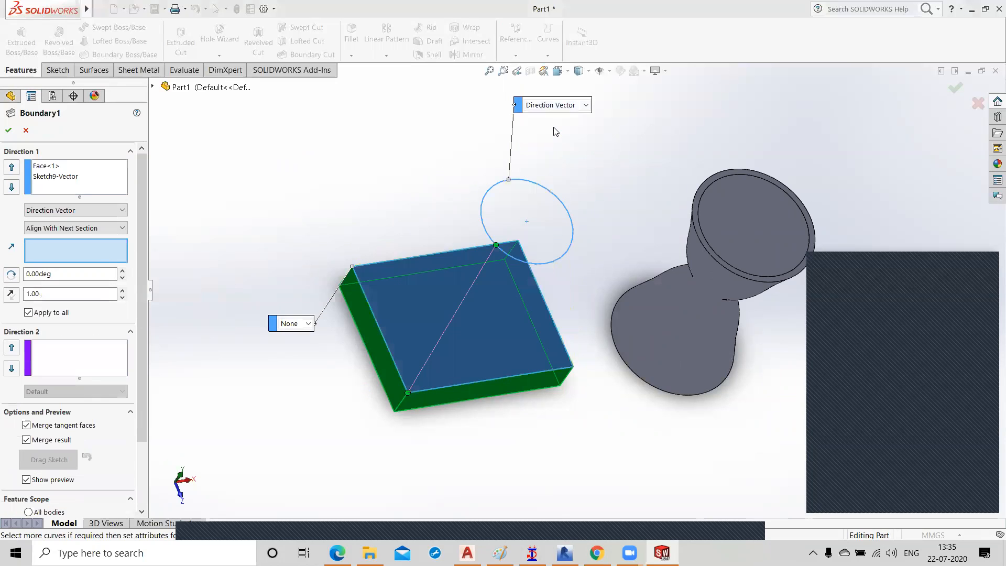
pyautogui.click(583, 277)
pyautogui.click(585, 105)
pyautogui.click(582, 136)
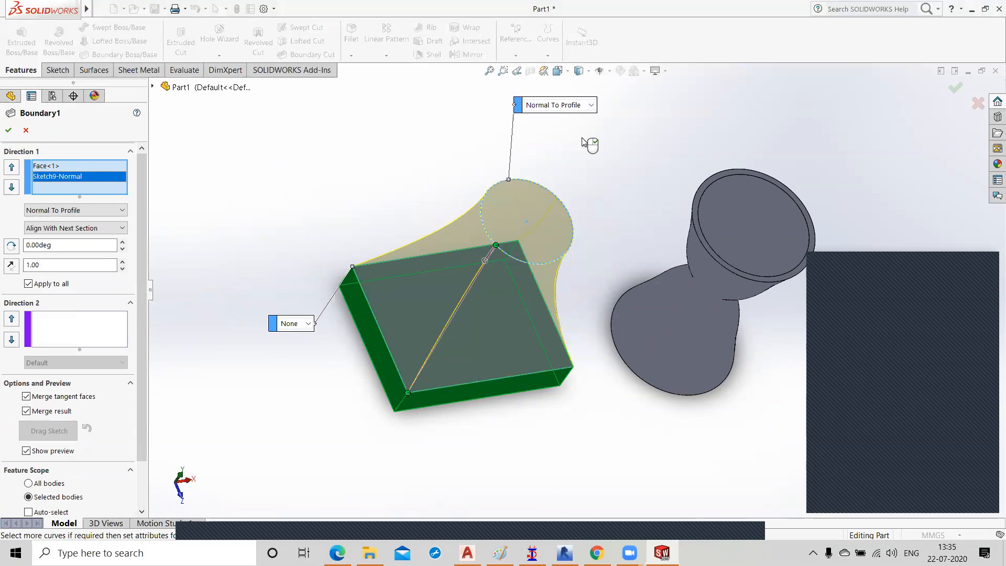
# Step: Move the connector point around the circle to twist the boundary body, and accept the edited feature
pyautogui.moveTo(553, 295); pyautogui.dragTo(460, 187, button='middle')
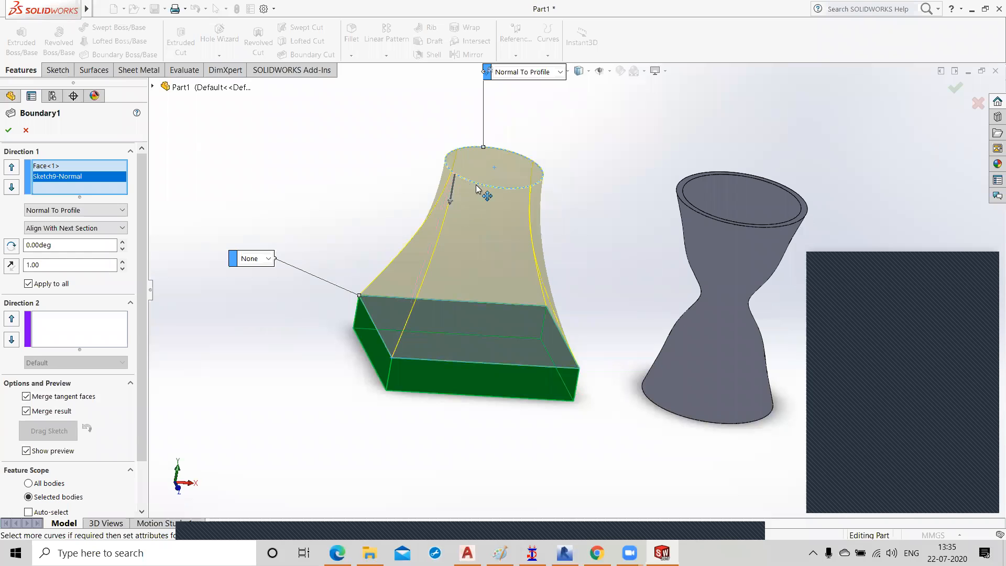
pyautogui.moveTo(508, 195); pyautogui.dragTo(546, 191)
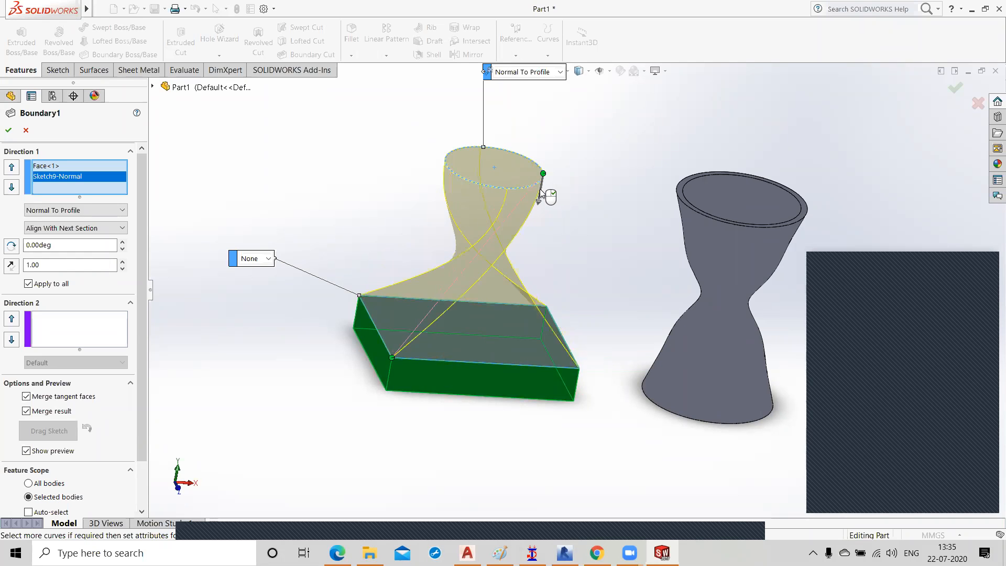
pyautogui.moveTo(390, 209); pyautogui.dragTo(391, 267, button='middle')
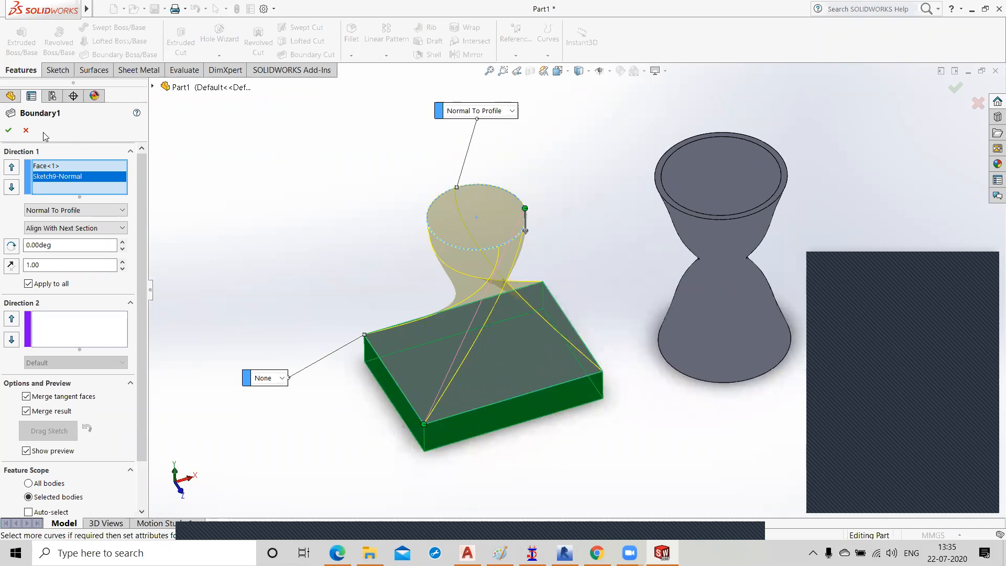
pyautogui.click(8, 131)
pyautogui.moveTo(301, 310); pyautogui.dragTo(285, 238, button='middle')
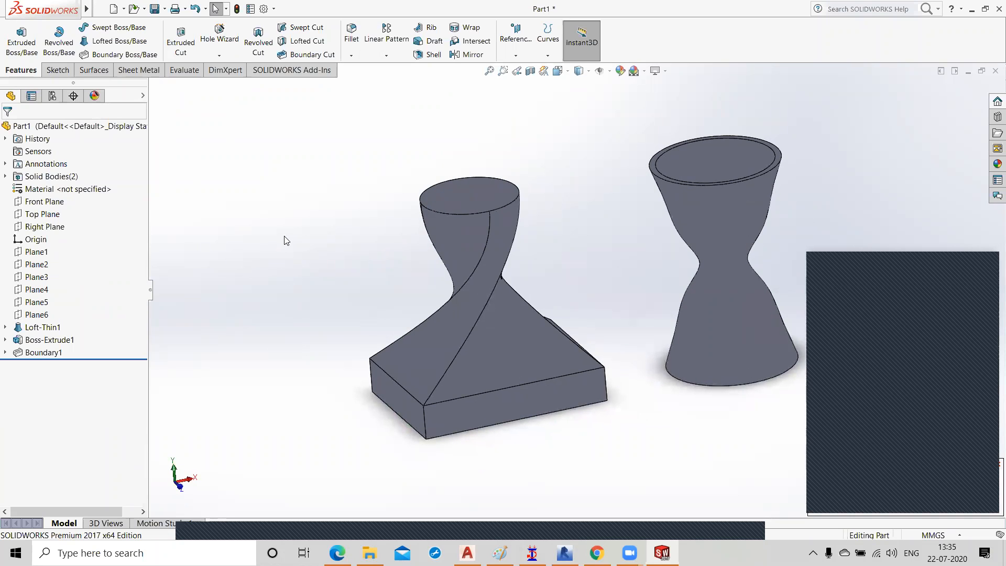
pyautogui.moveTo(591, 458)
pyautogui.mouseDown(button='middle')
pyautogui.moveTo(503, 452)
pyautogui.moveTo(578, 468)
pyautogui.mouseUp(button='middle')
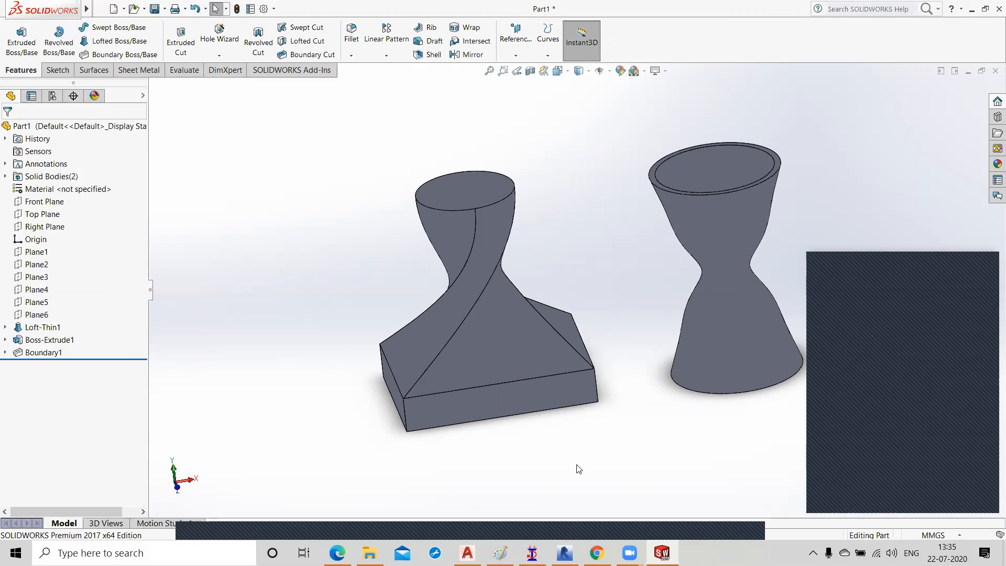
pyautogui.scroll(3, 579, 285)
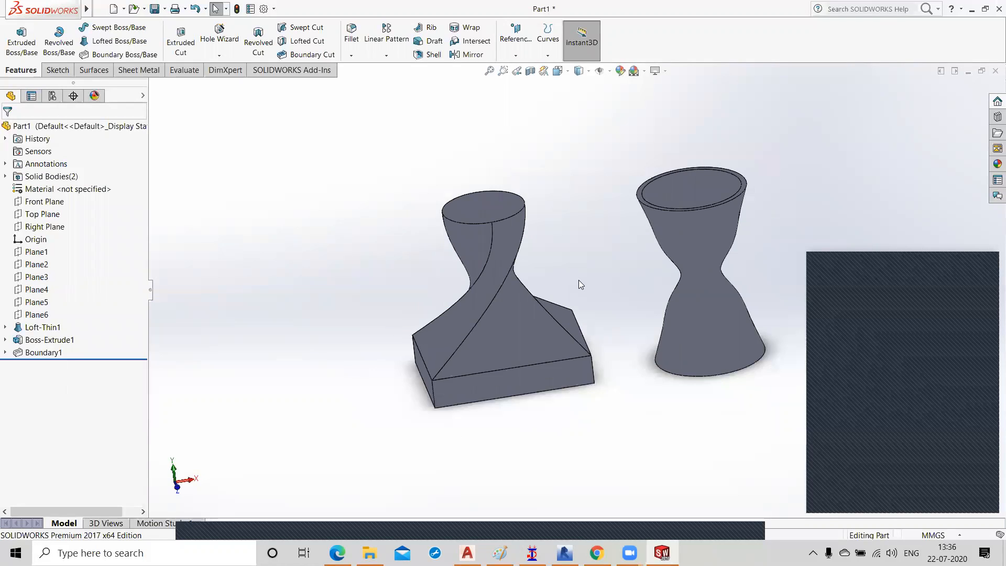
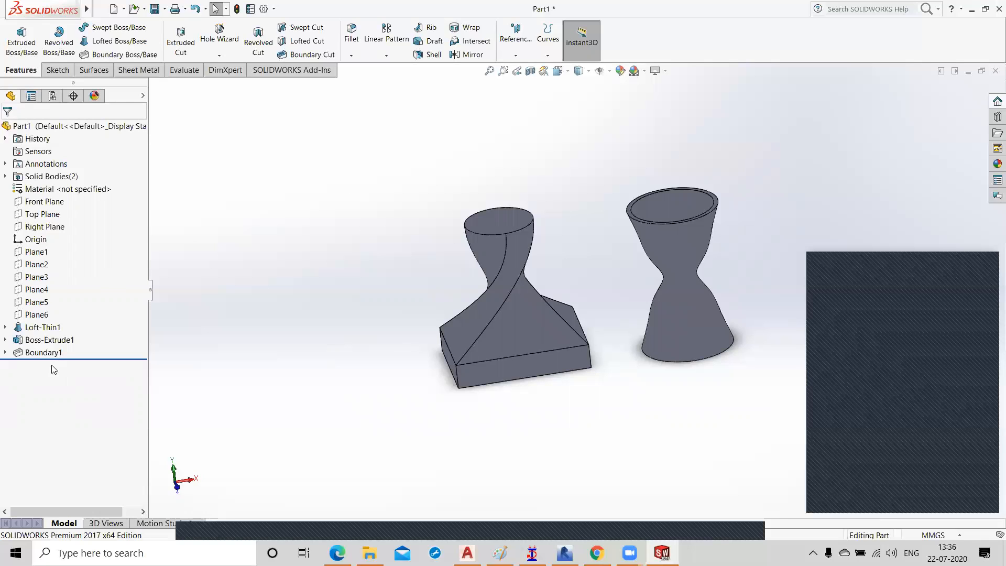
# Step: Delete the boundary feature and the circle sketch above the block
pyautogui.rightClick(43, 353)
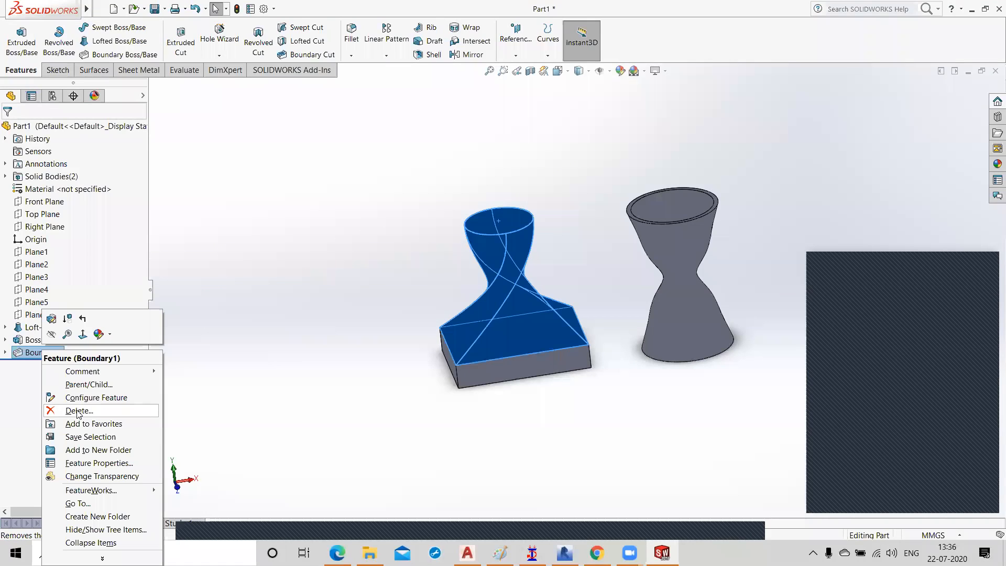
pyautogui.click(78, 412)
pyautogui.click(578, 207)
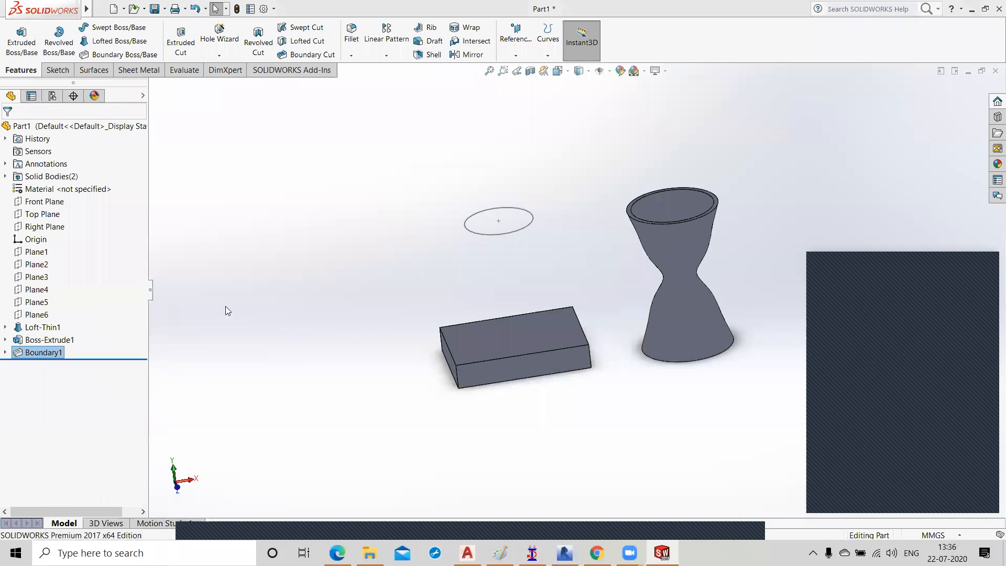
pyautogui.rightClick(41, 352)
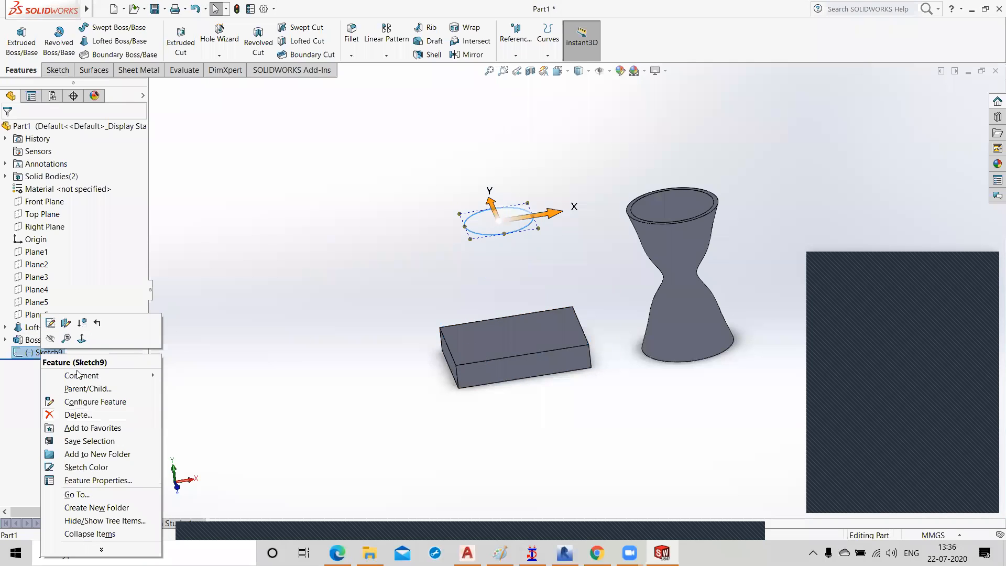
pyautogui.click(79, 415)
pyautogui.click(569, 209)
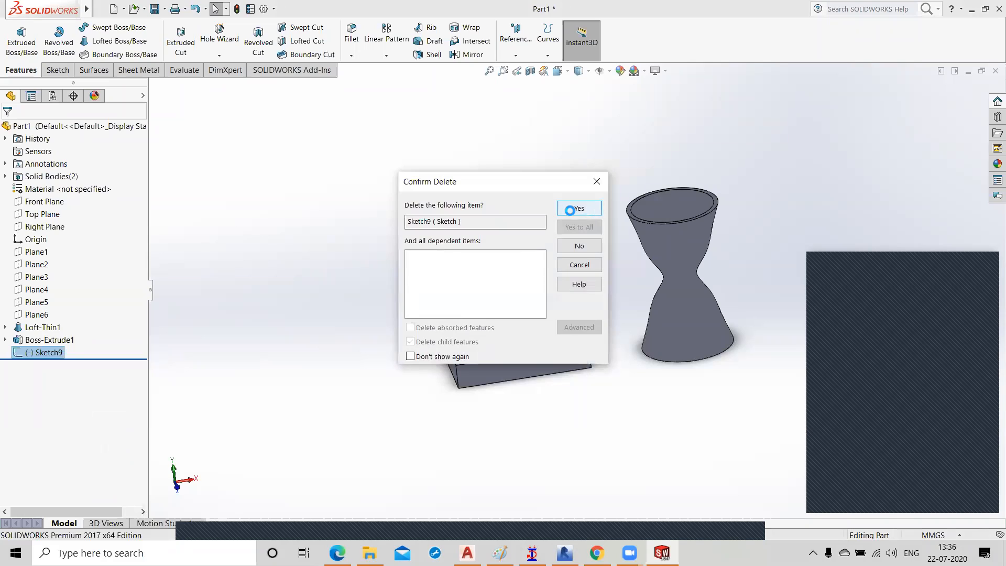
# Step: Delete the rectangular block's extrusion and its rectangle sketch, leaving only the lofted trophy
pyautogui.rightClick(44, 340)
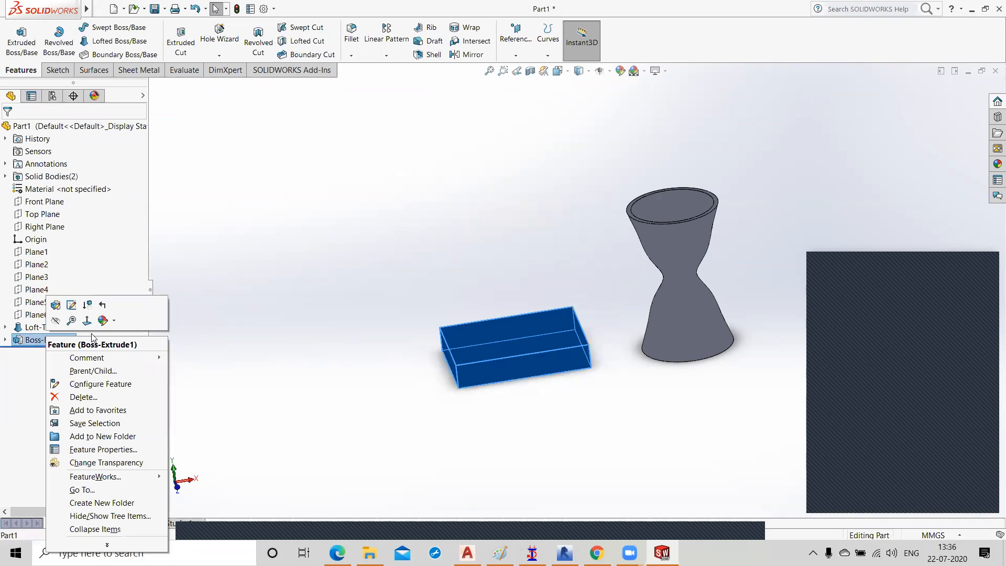
pyautogui.click(101, 398)
pyautogui.click(574, 208)
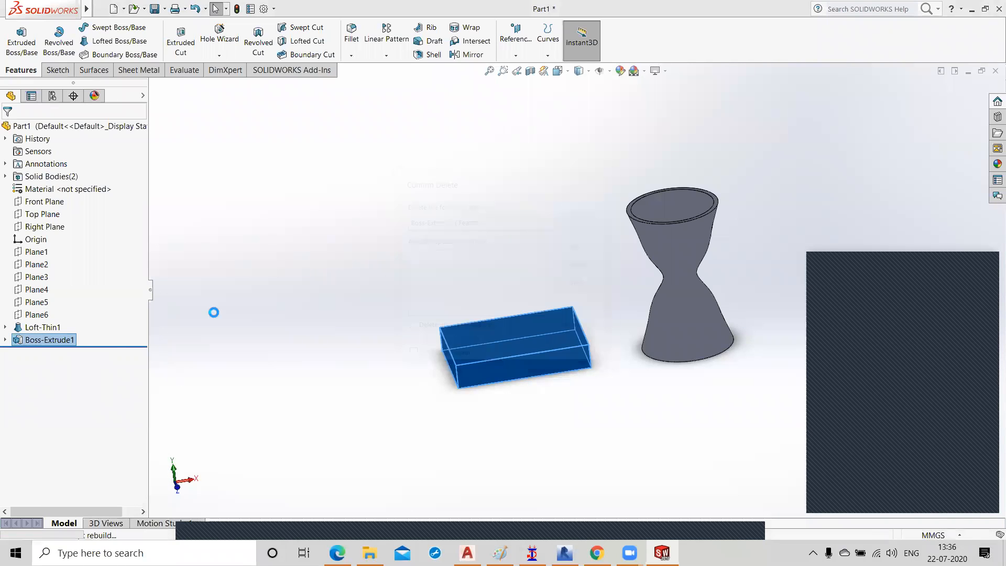
pyautogui.rightClick(45, 327)
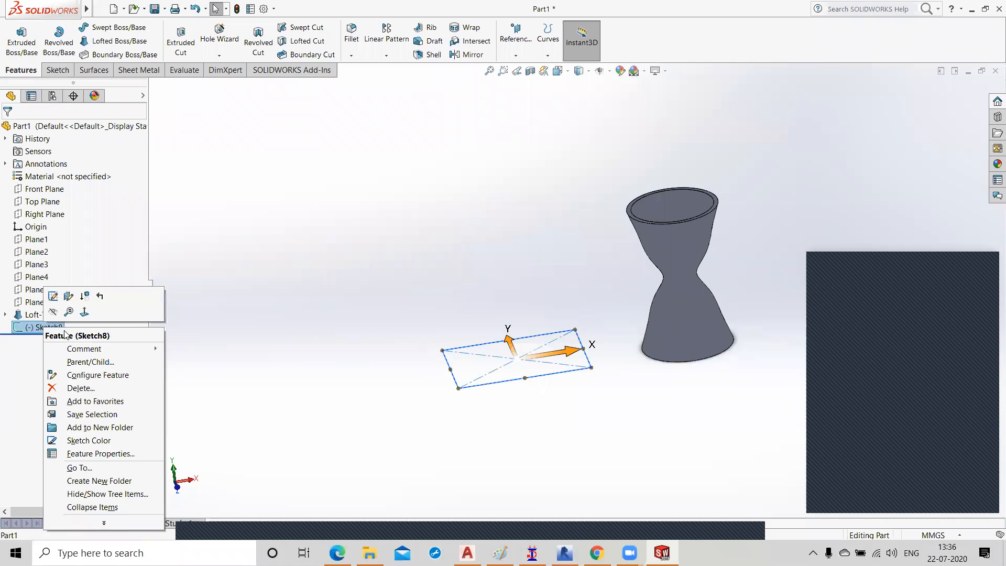
pyautogui.click(98, 391)
pyautogui.click(576, 209)
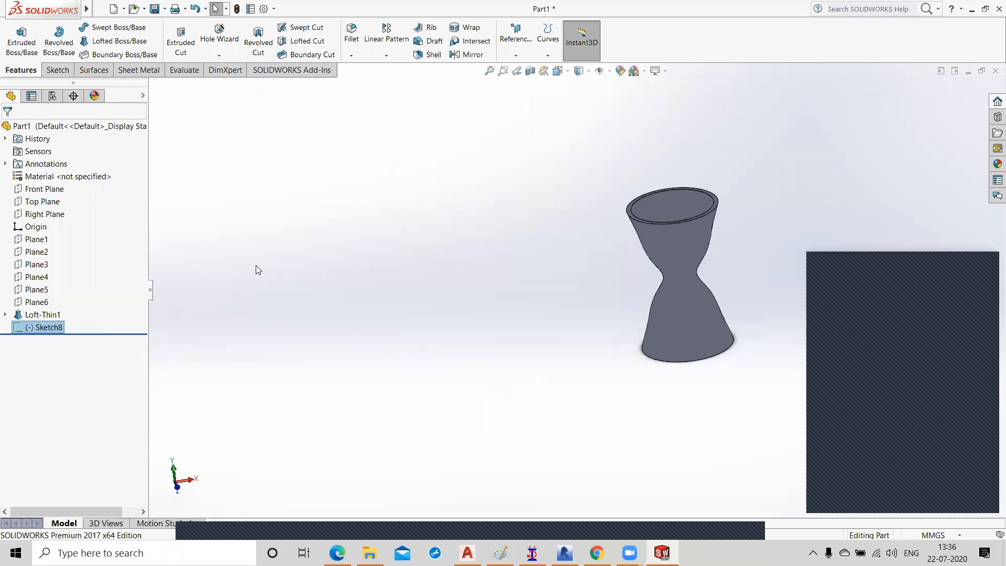
# Step: Delete the thin-walled trophy loft together with all its profile sketches and offset reference planes
pyautogui.rightClick(46, 314)
pyautogui.click(80, 374)
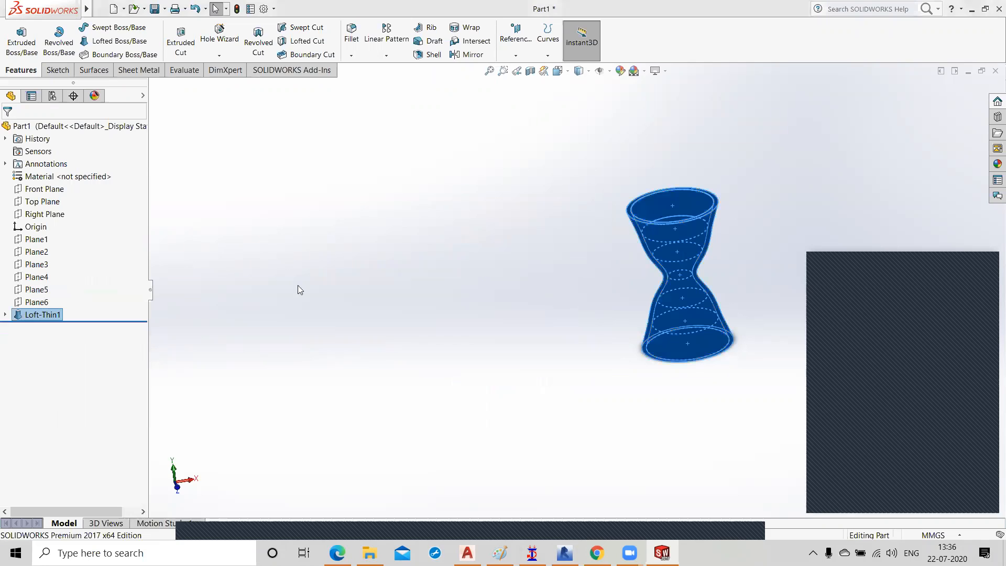
pyautogui.click(579, 209)
pyautogui.moveTo(81, 240)
pyautogui.mouseDown()
pyautogui.moveTo(47, 311)
pyautogui.moveTo(31, 393)
pyautogui.mouseUp()
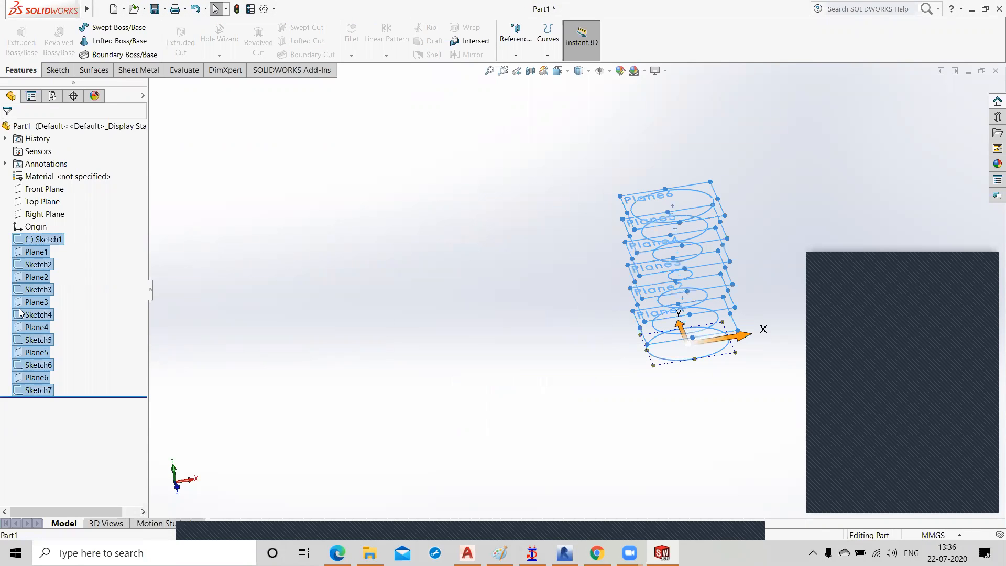
pyautogui.rightClick(21, 313)
pyautogui.click(51, 346)
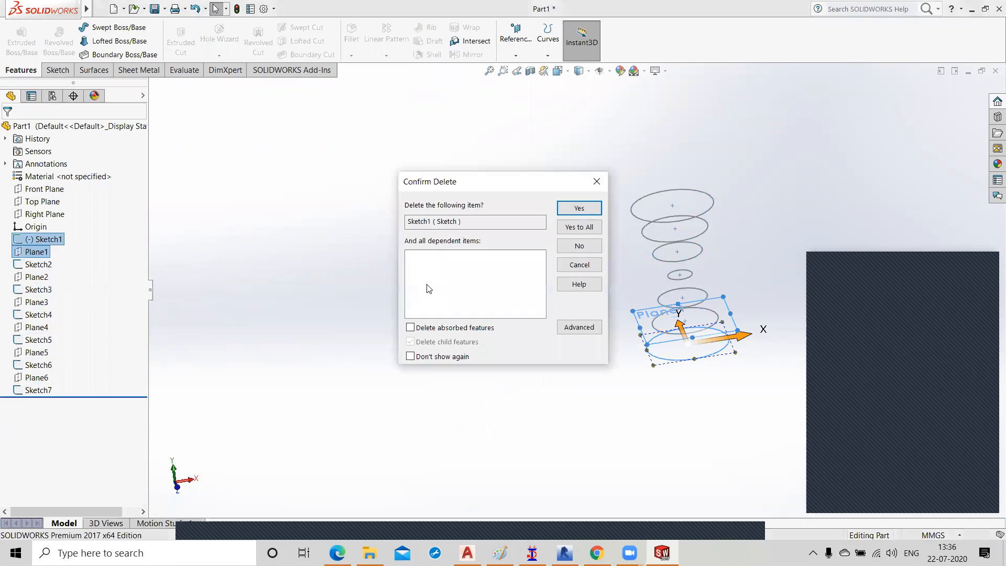
pyautogui.click(593, 212)
pyautogui.click(561, 210)
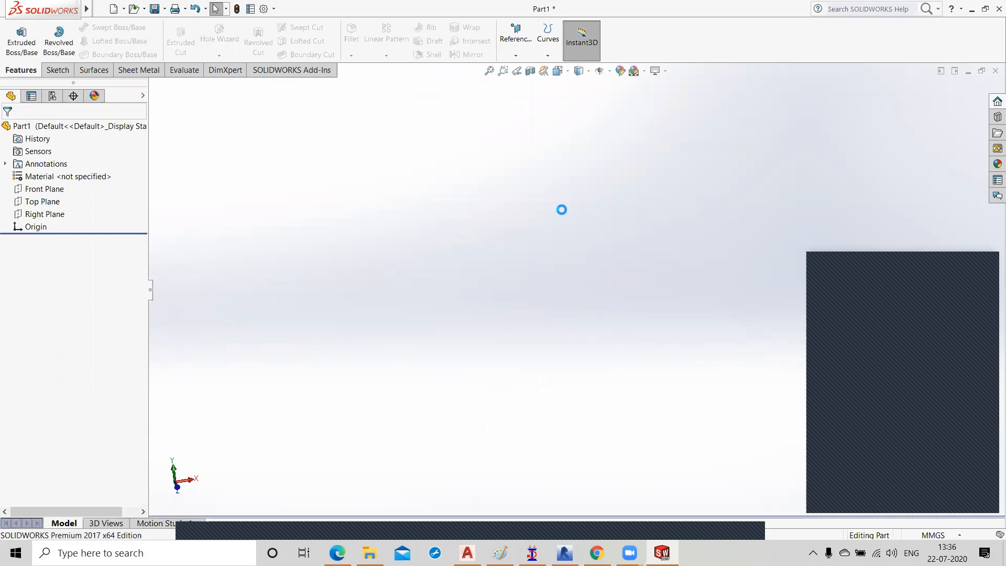
# Step: Sketch a nearly horizontal line about 111 mm long from the origin on the Top Plane
pyautogui.click(50, 203)
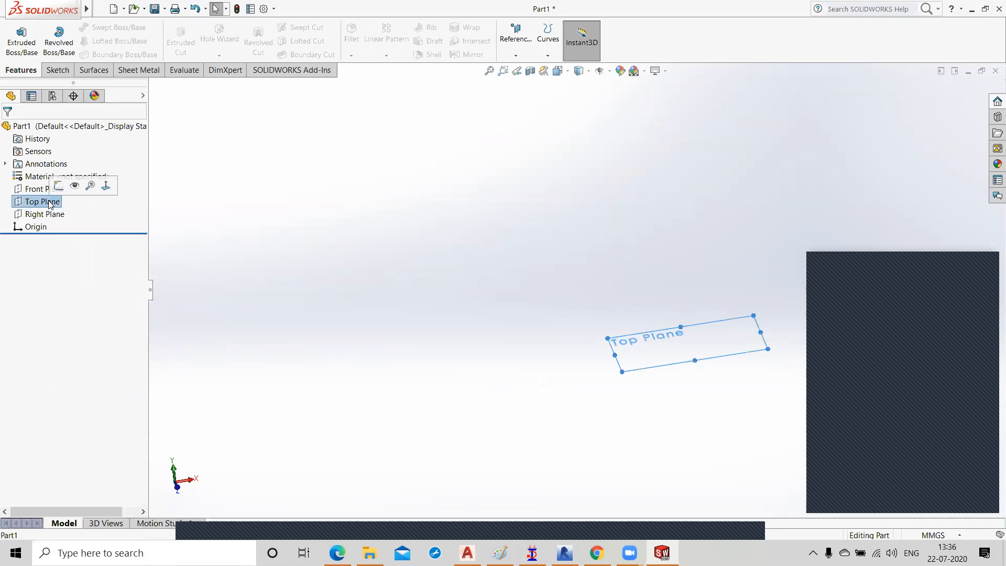
pyautogui.click(58, 186)
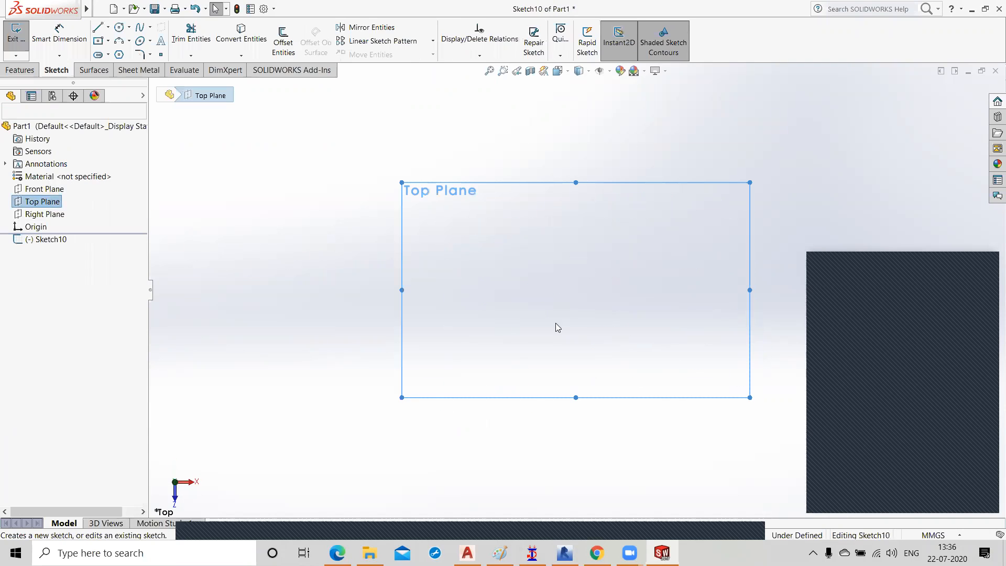
pyautogui.click(97, 27)
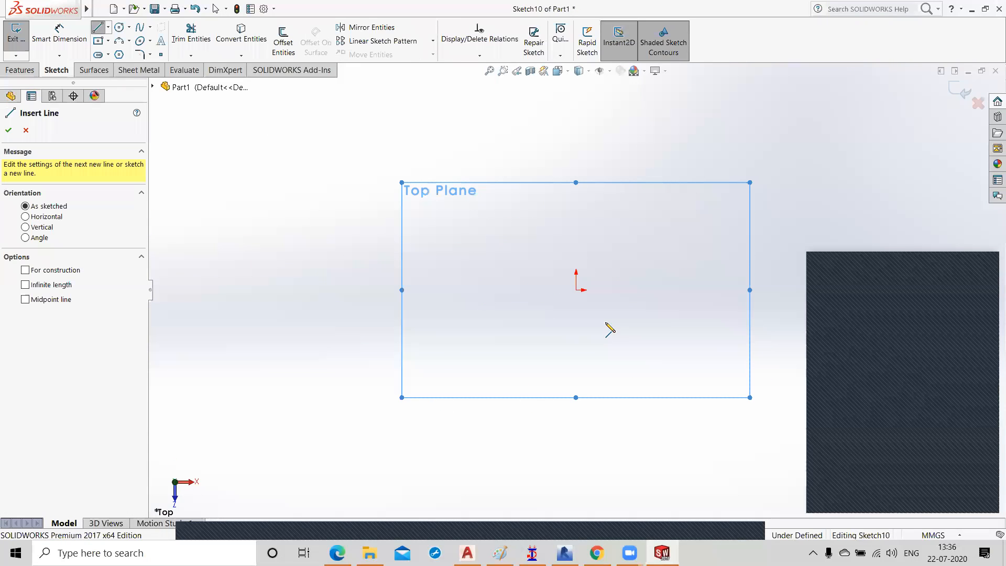
pyautogui.click(576, 290)
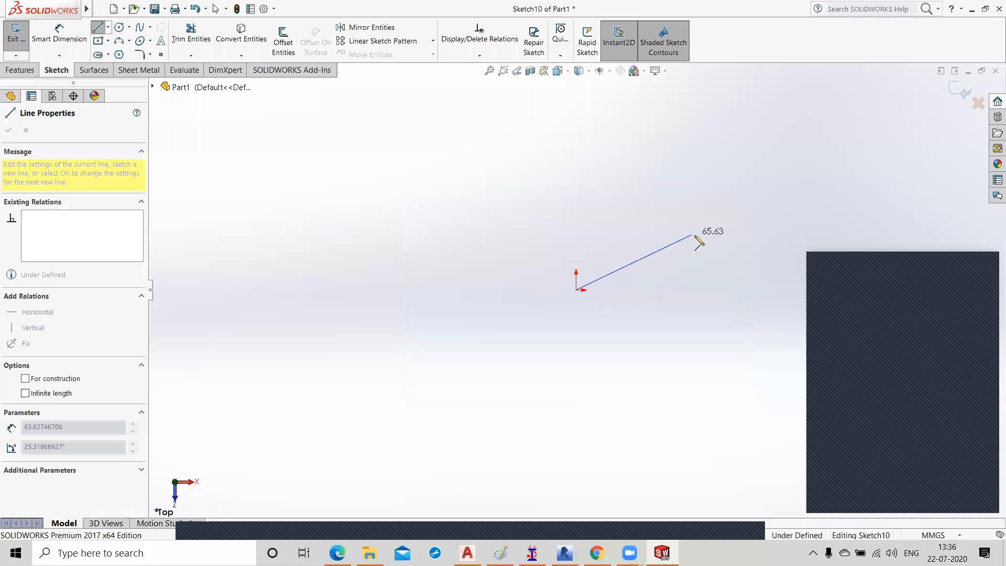
pyautogui.click(794, 285)
pyautogui.press('Escape')
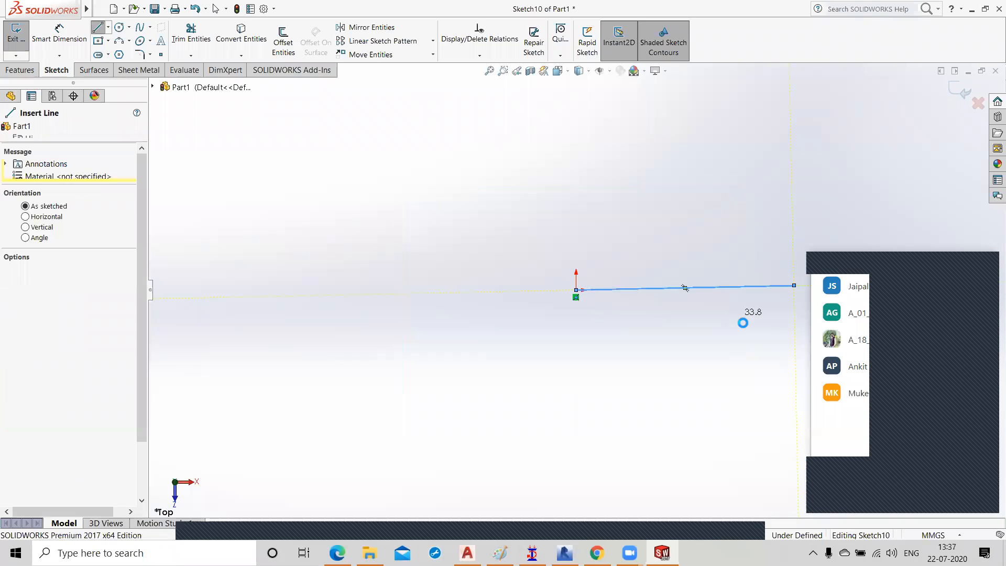
# Step: Dimension the line's horizontal length and set it to 200 mm
pyautogui.click(52, 44)
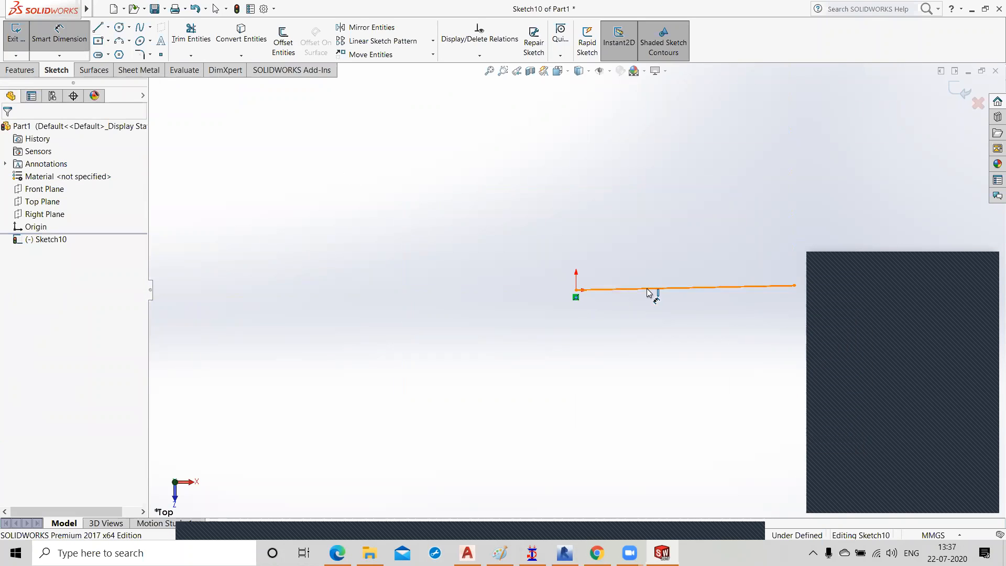
pyautogui.click(650, 289)
pyautogui.click(650, 347)
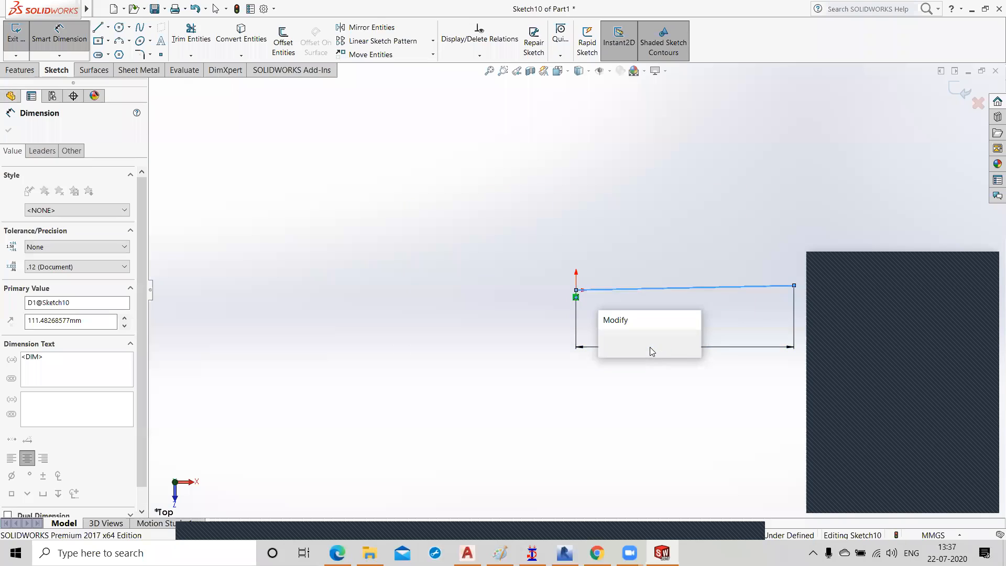
pyautogui.write('2000')
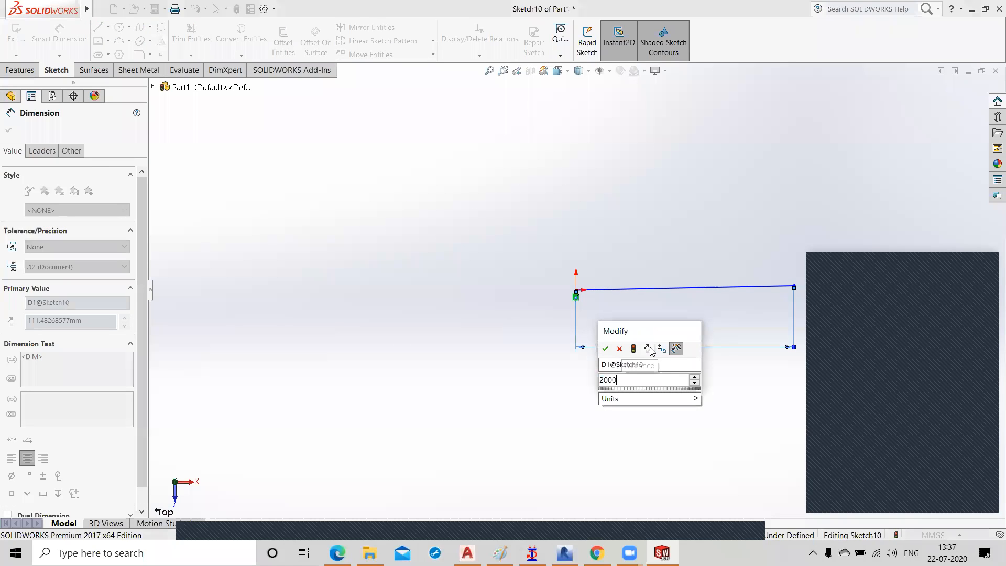
pyautogui.press('BackSpace')
pyautogui.click(606, 350)
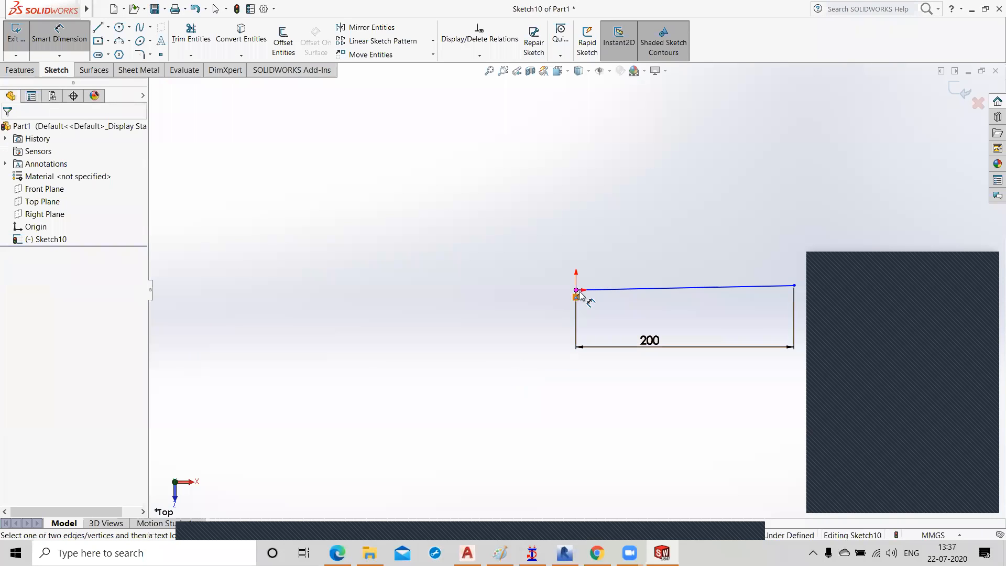
# Step: Exit the line sketch and start a new sketch on the Right Plane
pyautogui.click(55, 219)
pyautogui.moveTo(332, 381); pyautogui.dragTo(364, 395, button='middle')
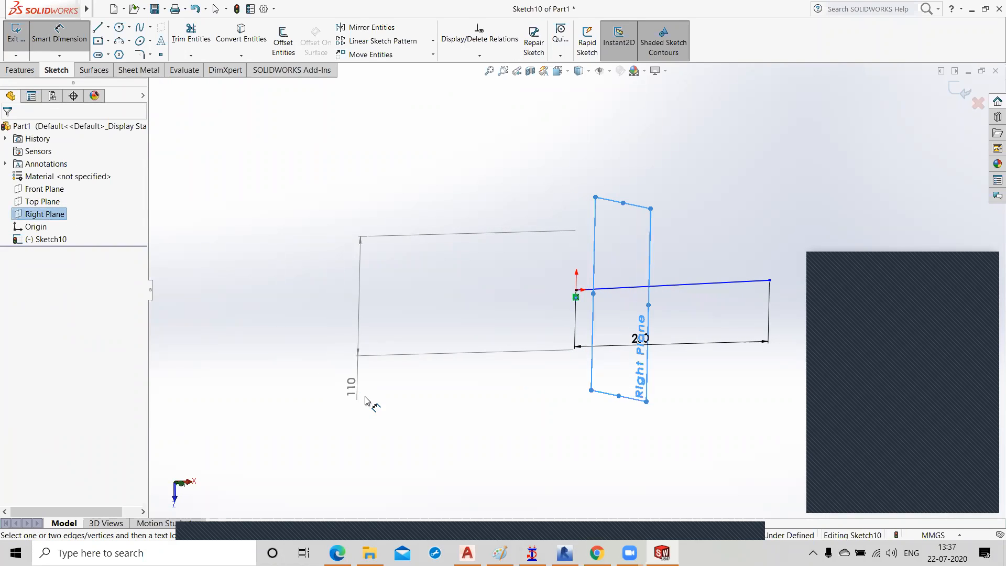
pyautogui.press('Escape')
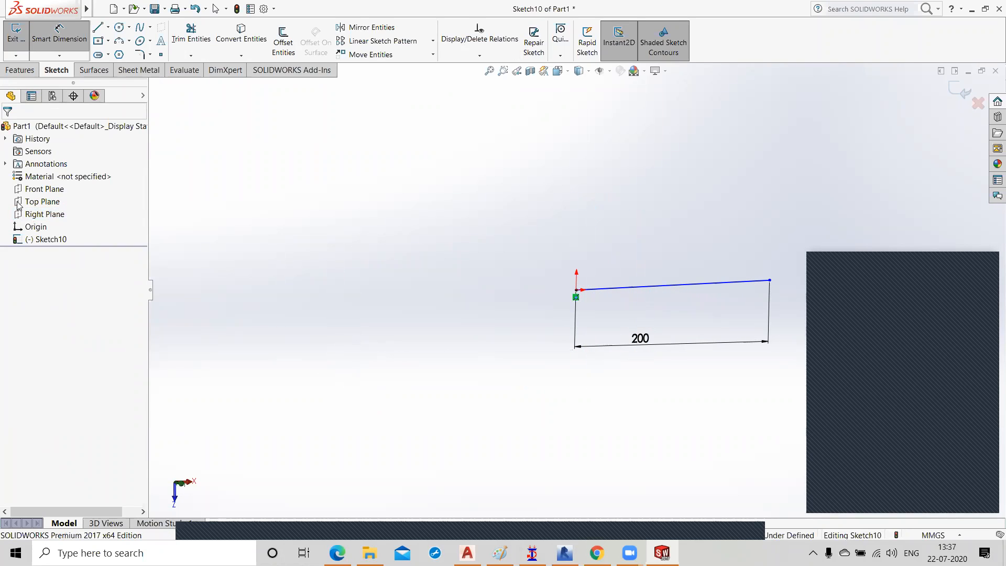
pyautogui.click(49, 216)
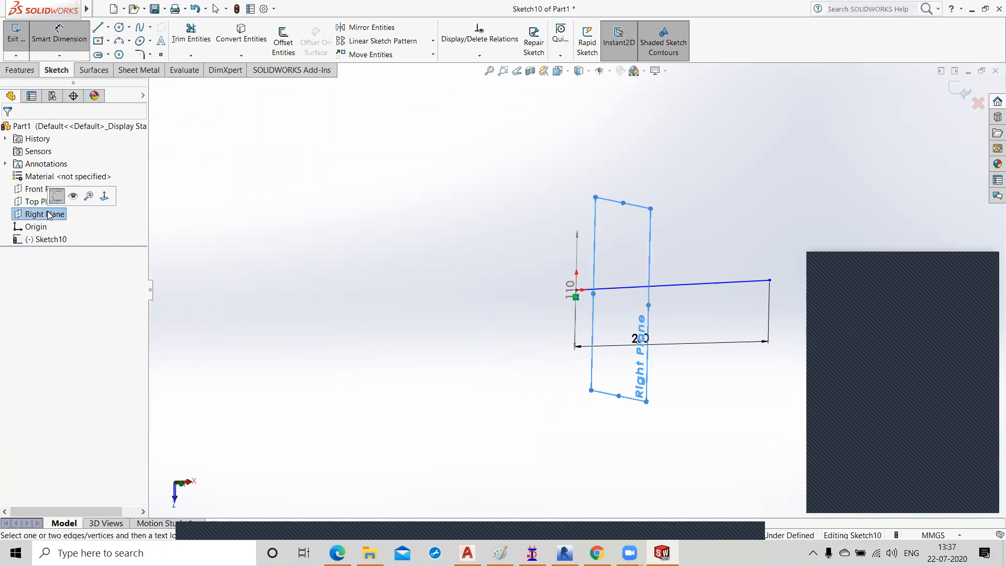
pyautogui.click(57, 195)
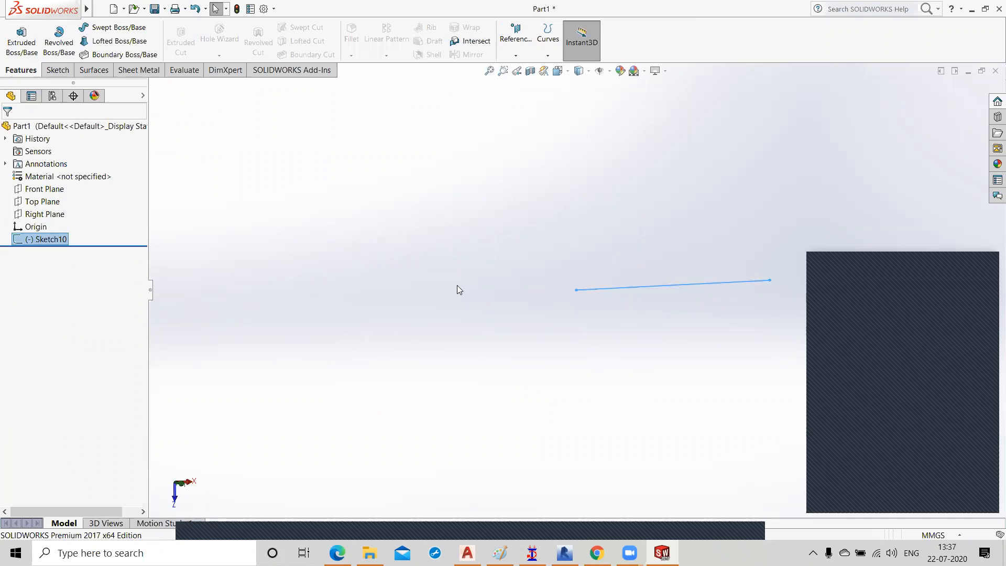
pyautogui.hotkey('ctrl', '8')
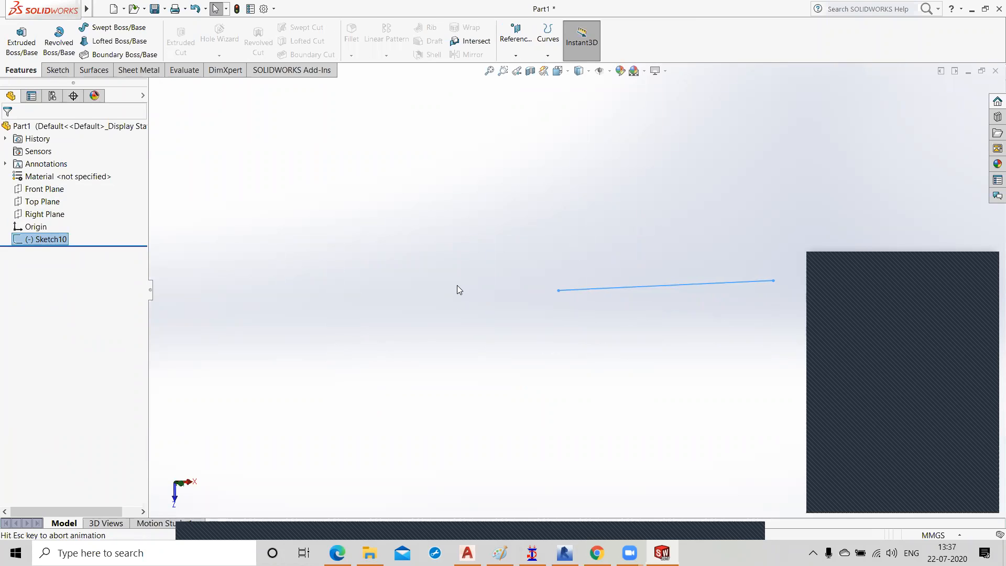
pyautogui.rightClick(54, 215)
pyautogui.click(62, 201)
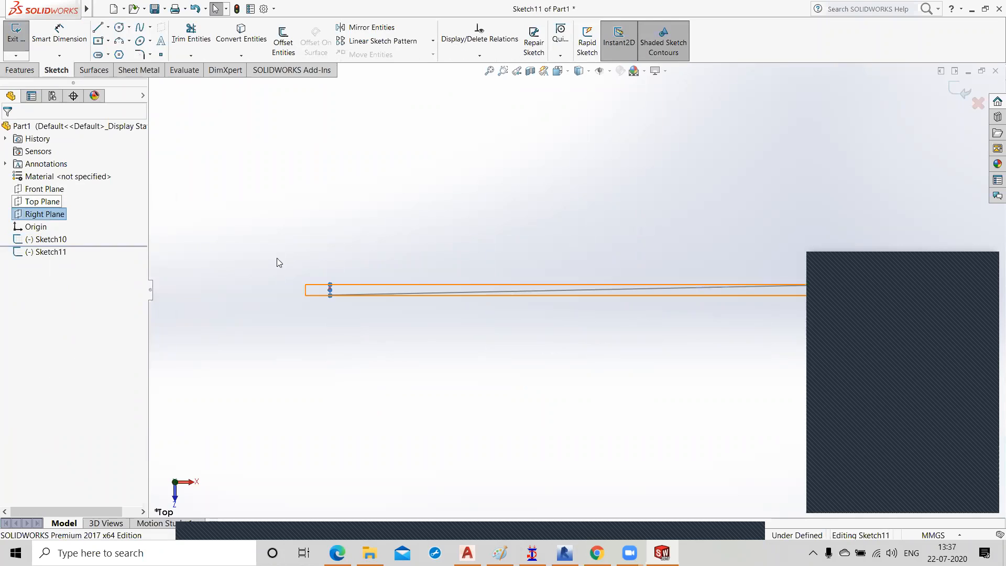
# Step: Examine how the Right Plane sits relative to the line's start point, and return to a face-on view of the sketch plane
pyautogui.scroll(3, 606, 282)
pyautogui.scroll(-4, 592, 283)
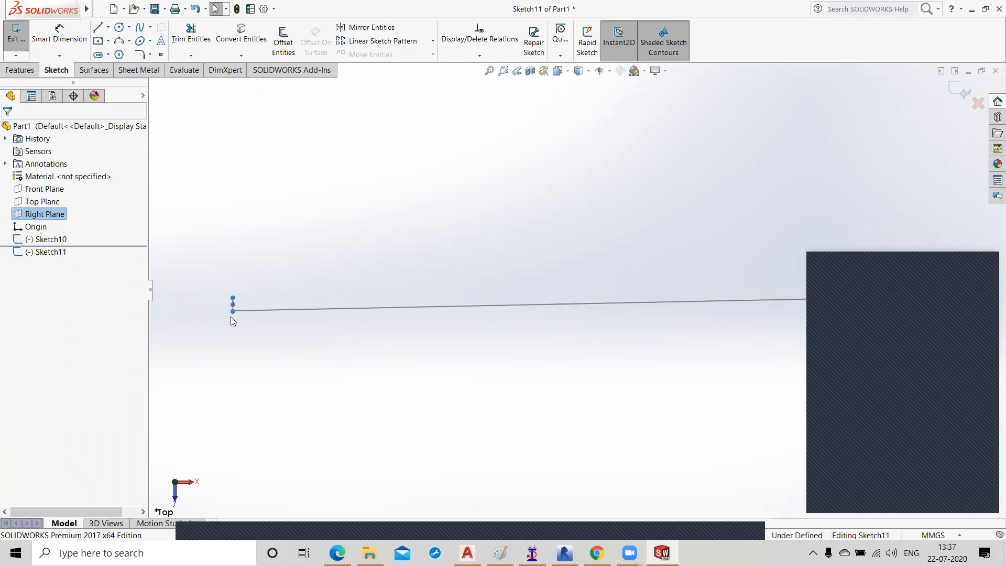
pyautogui.moveTo(226, 315); pyautogui.dragTo(307, 378, button='middle')
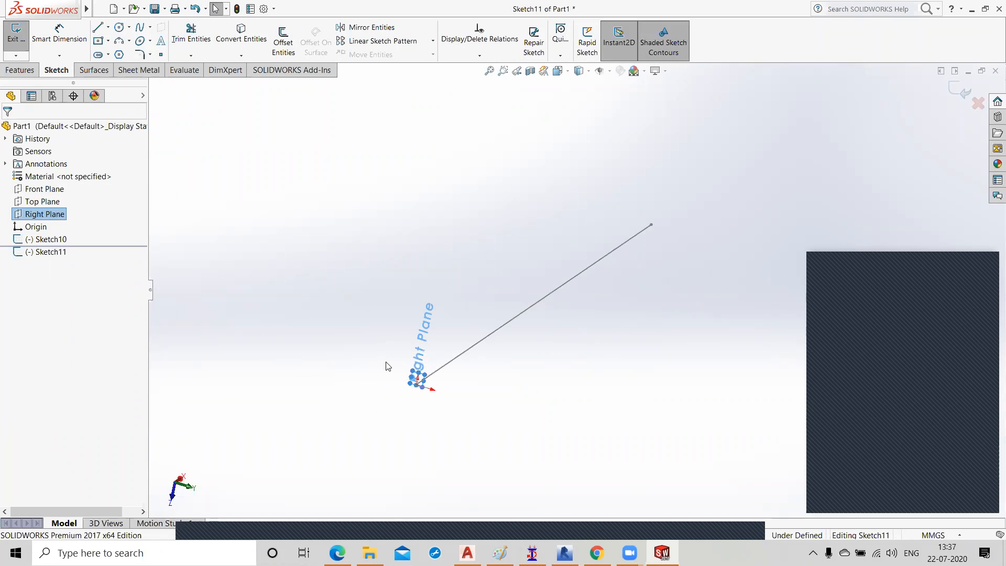
pyautogui.hotkey('ctrl', '4')
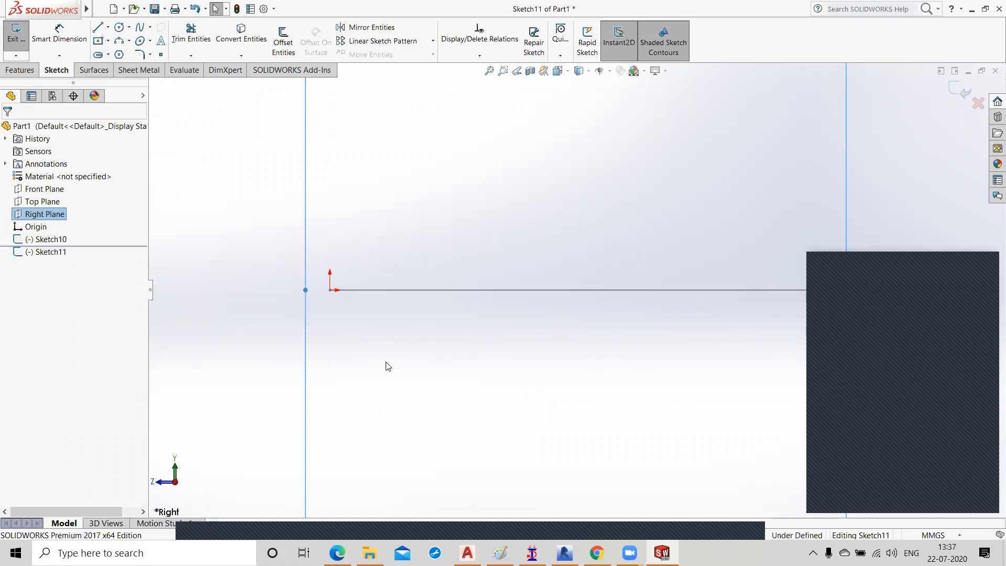
pyautogui.scroll(-4, 391, 282)
pyautogui.scroll(8, 390, 301)
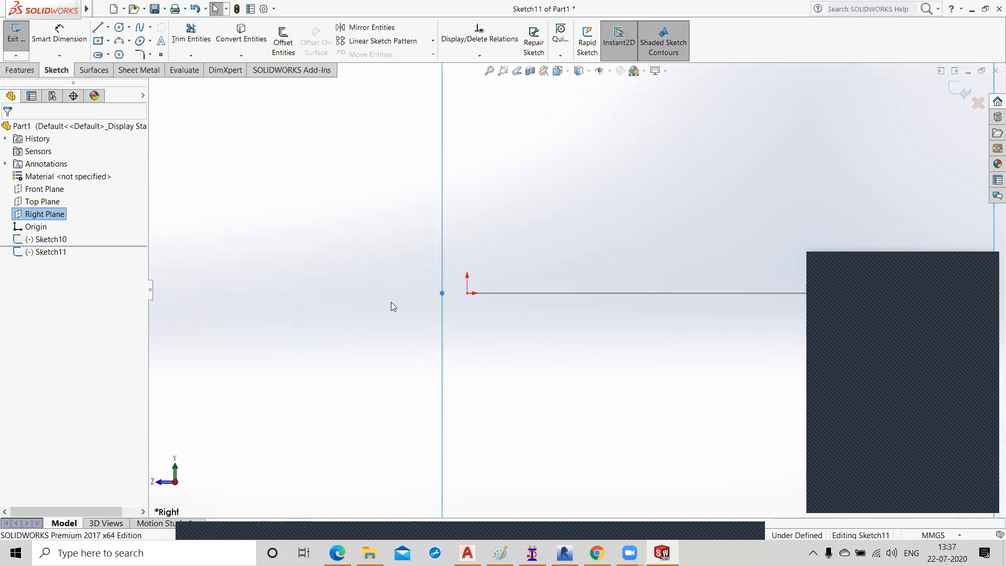
pyautogui.moveTo(396, 353)
pyautogui.mouseDown(button='middle')
pyautogui.moveTo(519, 394)
pyautogui.moveTo(525, 384)
pyautogui.moveTo(566, 382)
pyautogui.moveTo(521, 376)
pyautogui.moveTo(524, 393)
pyautogui.mouseUp(button='middle')
pyautogui.scroll(7, 405, 359)
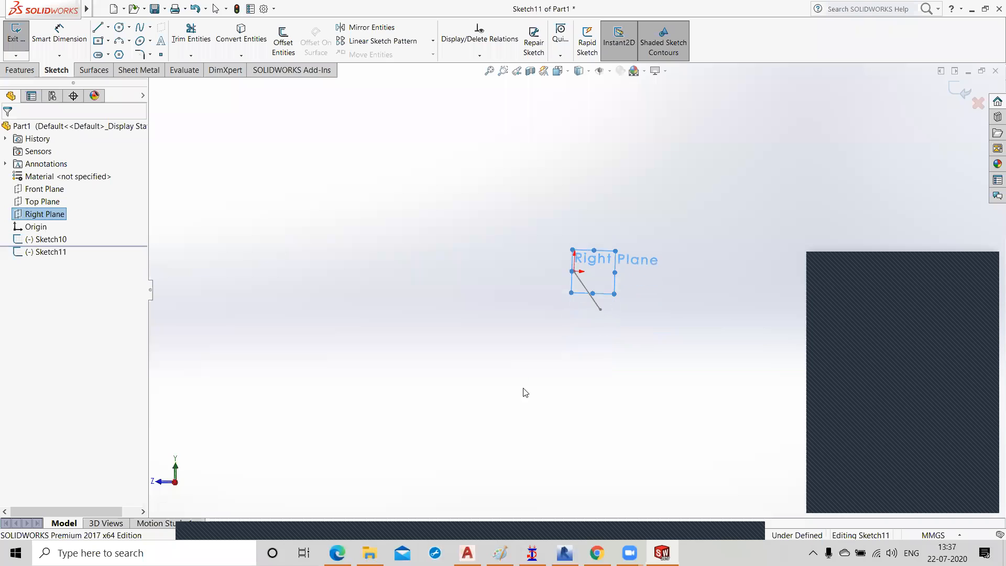
pyautogui.scroll(1, 583, 267)
pyautogui.scroll(-3, 582, 275)
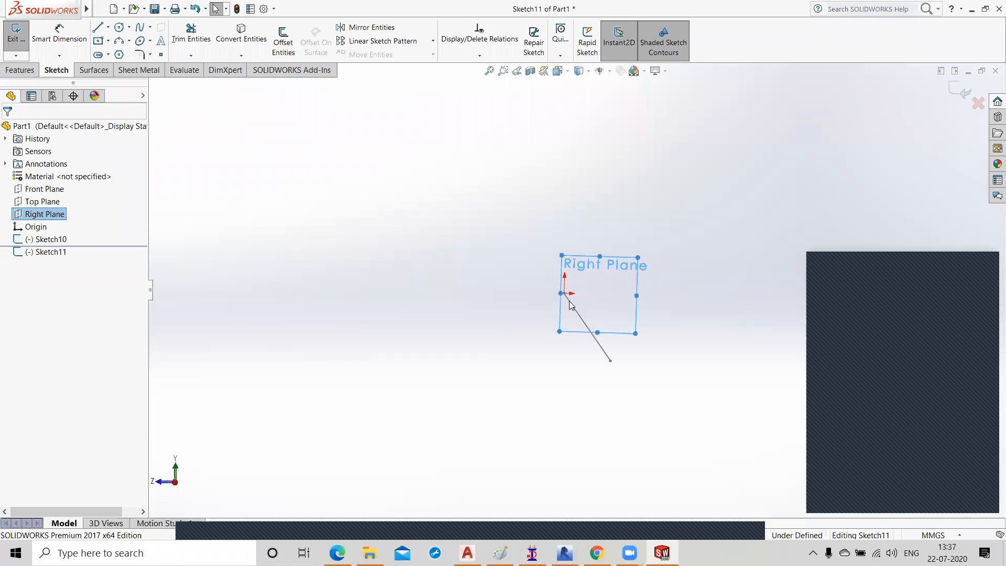
pyautogui.hotkey('ctrl', '8')
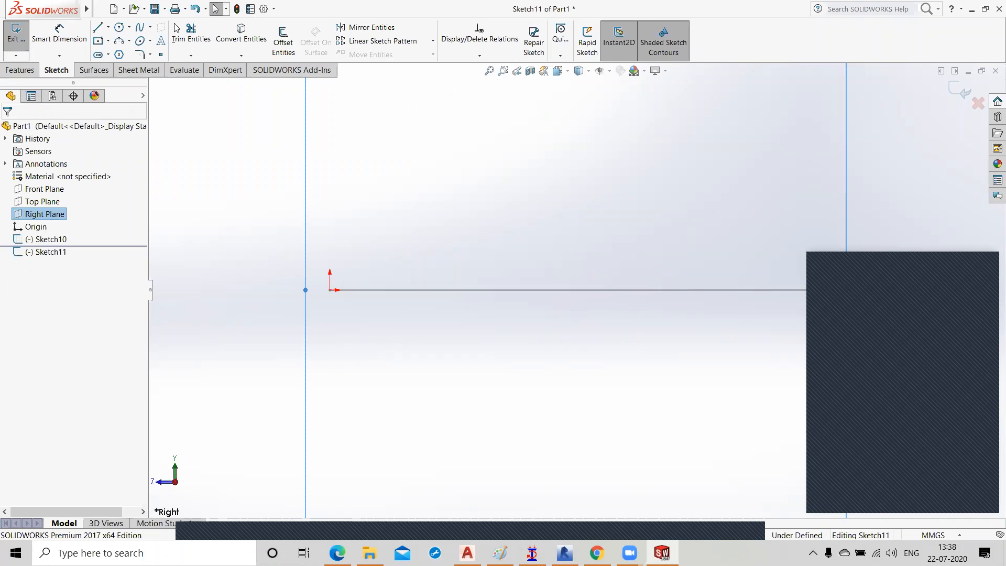
# Step: Sketch a center rectangle about 0.43 mm wide and 1.22 mm high, centred on the origin
pyautogui.click(98, 40)
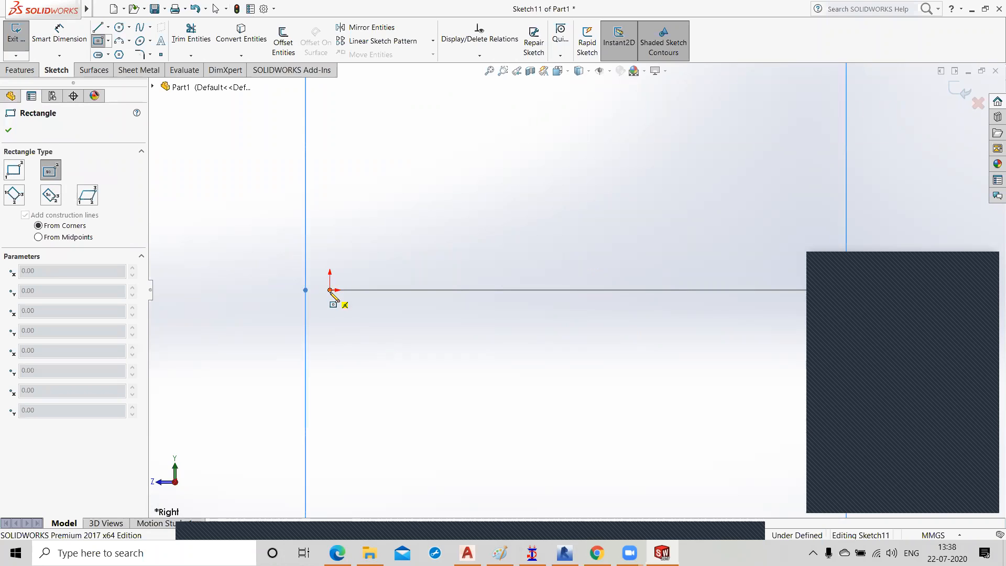
pyautogui.click(330, 292)
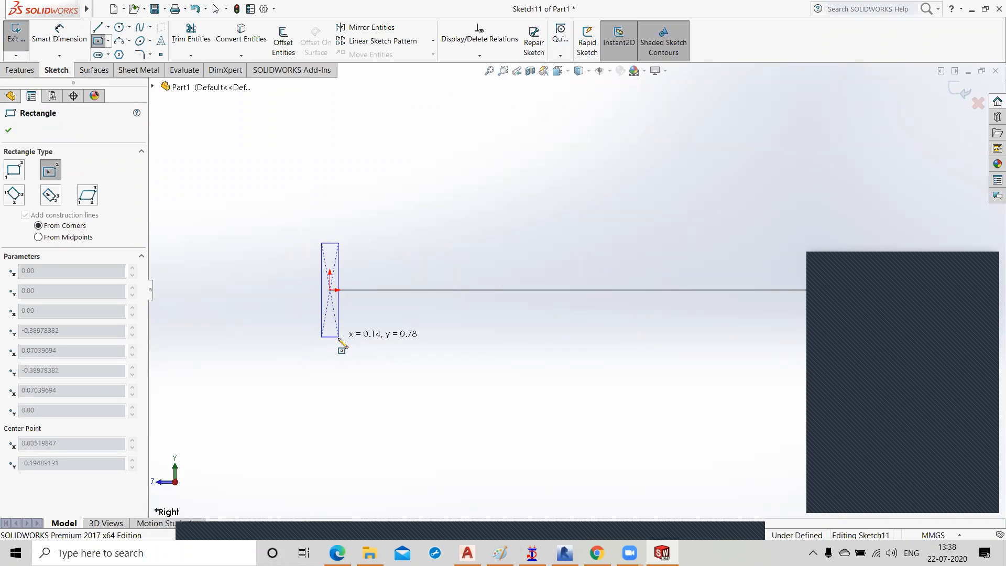
pyautogui.click(356, 362)
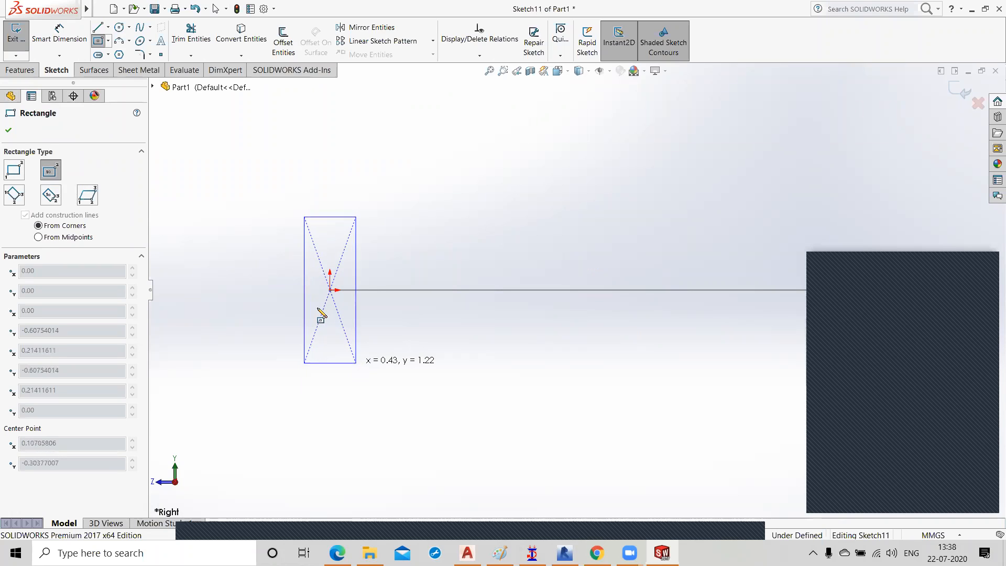
# Step: Dimension the rectangle to a width of 1 mm and a height of 10 mm
pyautogui.click(60, 34)
pyautogui.click(328, 217)
pyautogui.click(325, 210)
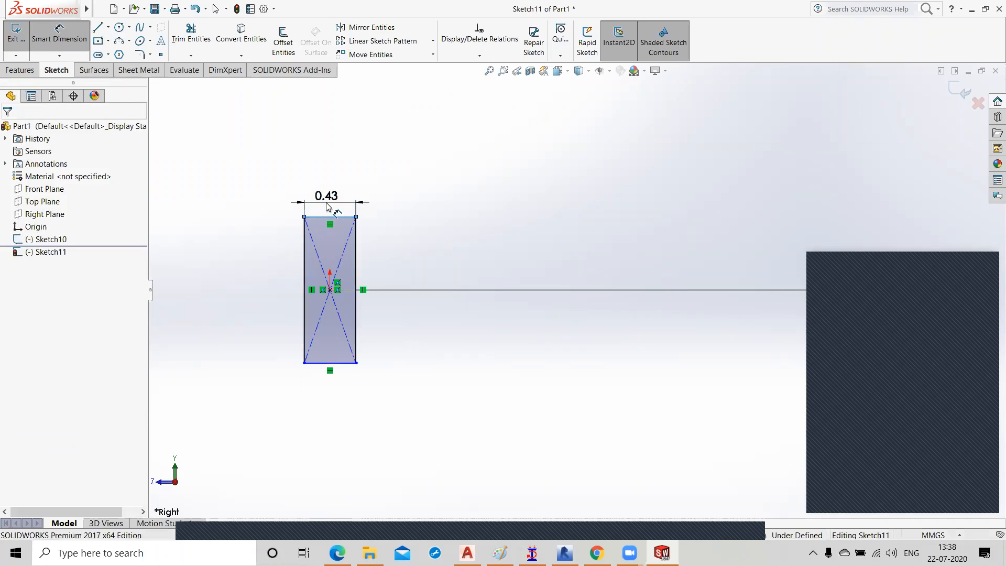
pyautogui.write('1')
pyautogui.press('Return')
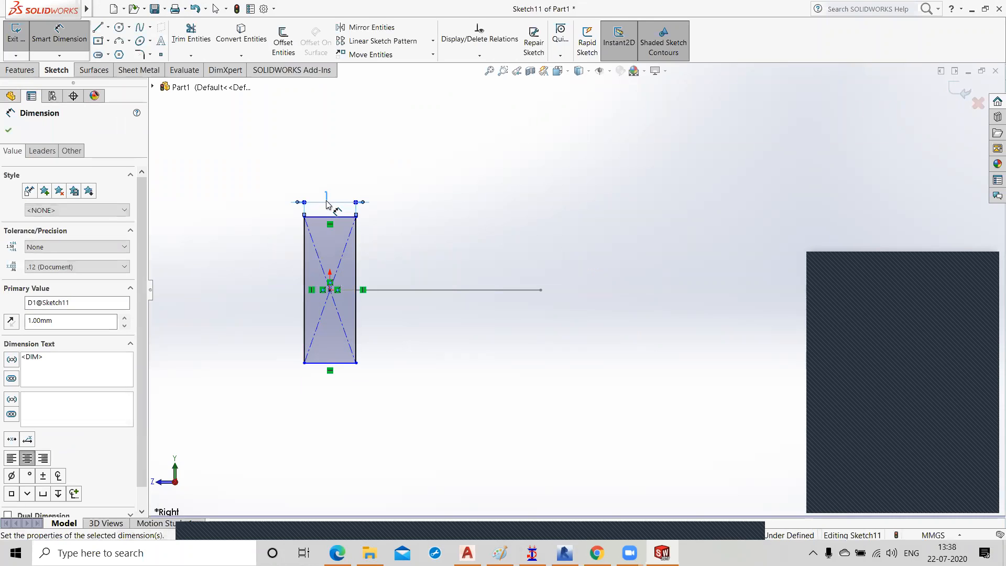
pyautogui.click(307, 286)
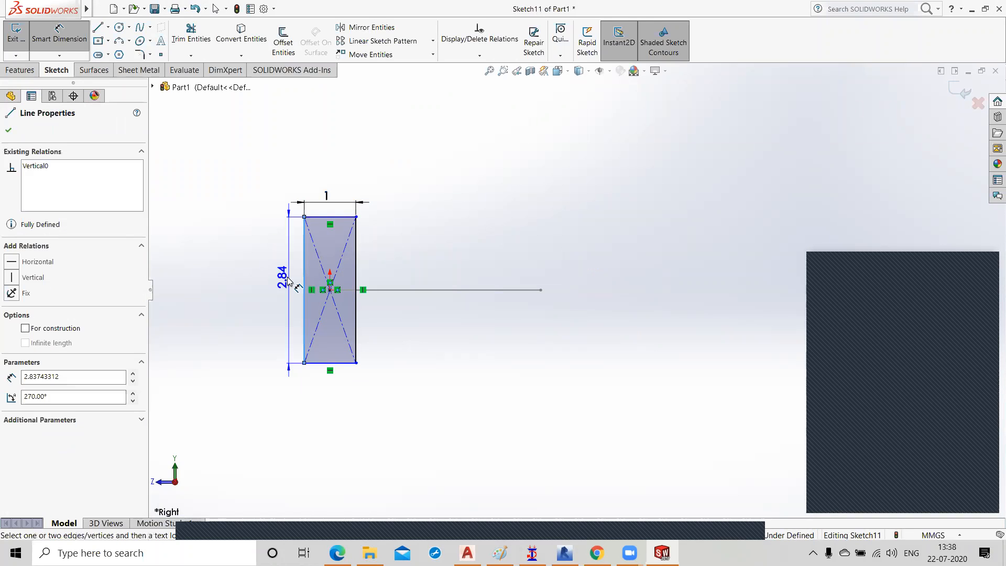
pyautogui.click(279, 279)
pyautogui.write('10')
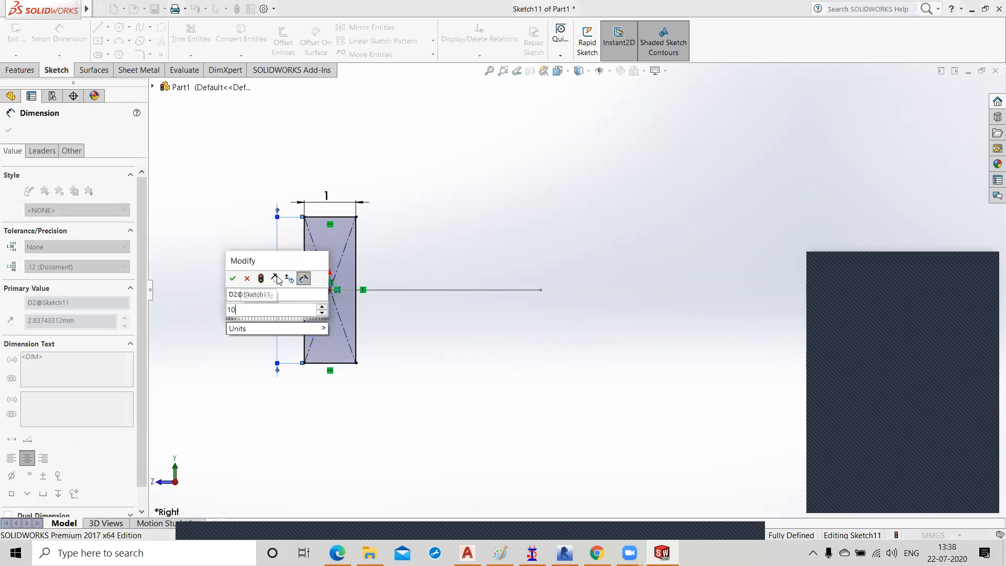
pyautogui.press('Return')
pyautogui.scroll(-2, 459, 268)
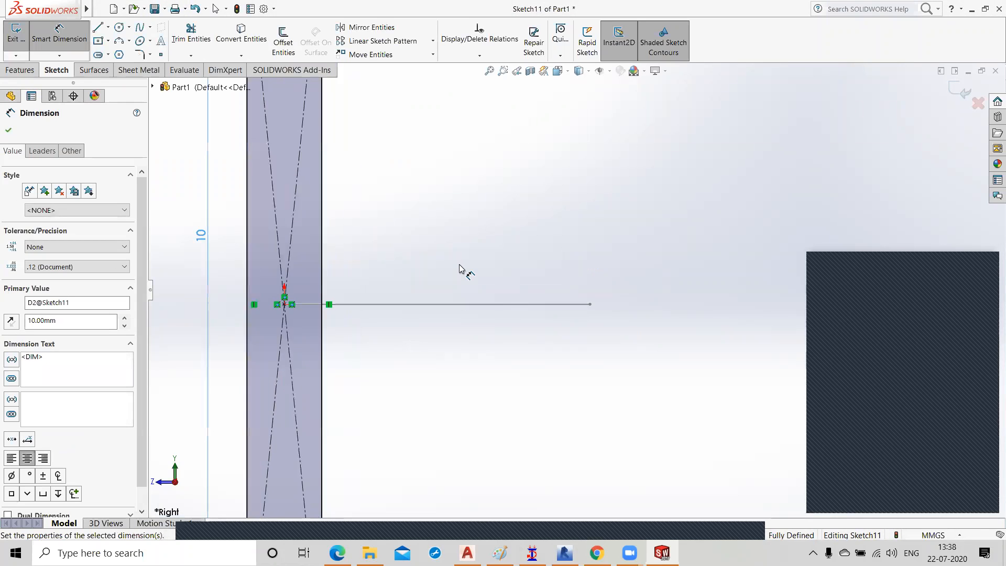
pyautogui.scroll(6, 460, 269)
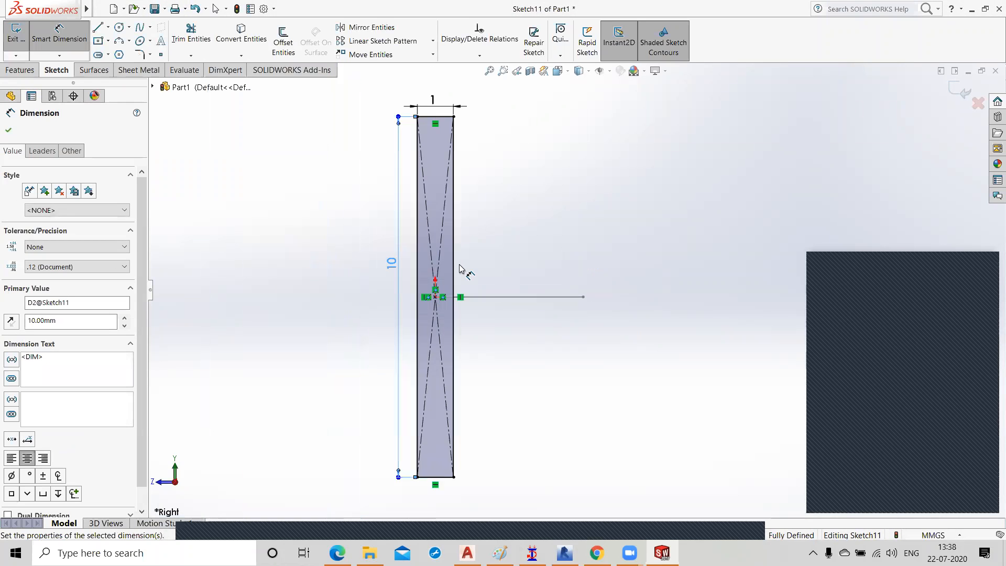
# Step: Finish dimensioning the 1 × 10 mm rectangle and exit its sketch
pyautogui.click(538, 343)
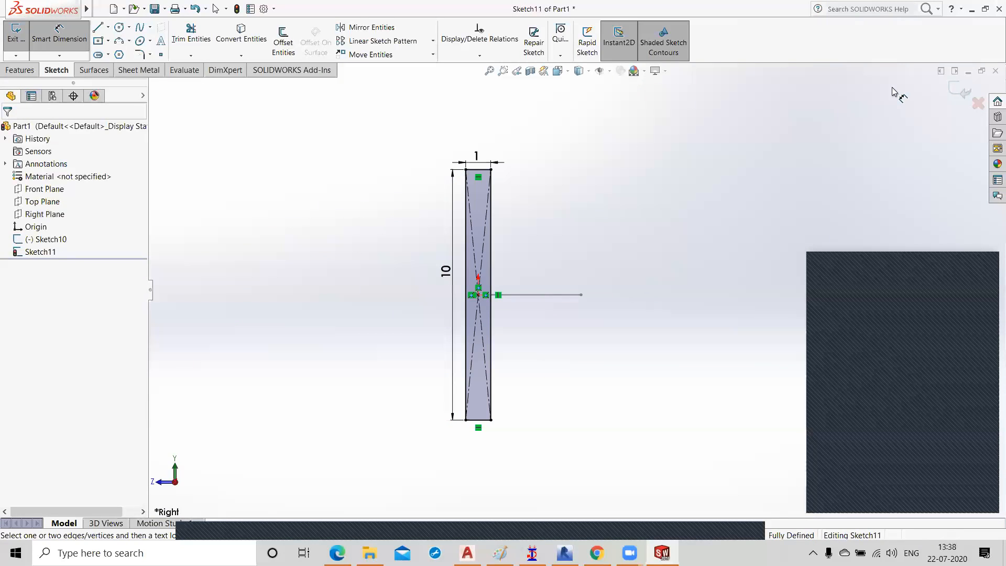
pyautogui.click(940, 100)
pyautogui.moveTo(306, 338)
pyautogui.keyDown('shift'); pyautogui.mouseDown(button='middle')
pyautogui.moveTo(371, 358)
pyautogui.moveTo(446, 357)
pyautogui.moveTo(432, 336)
pyautogui.moveTo(586, 397)
pyautogui.mouseUp(button='middle'); pyautogui.keyUp('shift')
pyautogui.scroll(-6, 492, 275)
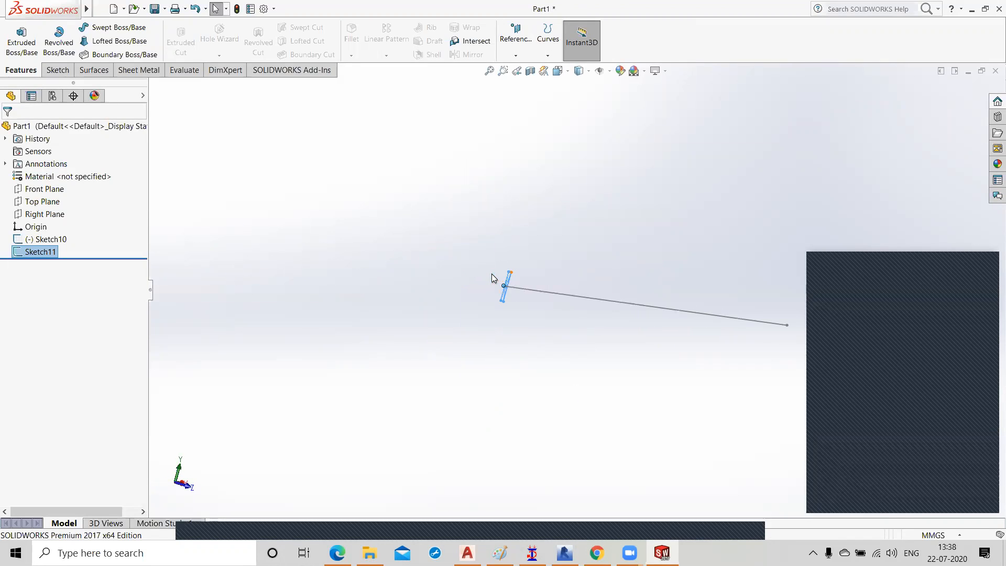
pyautogui.scroll(-5, 465, 287)
pyautogui.click(466, 287)
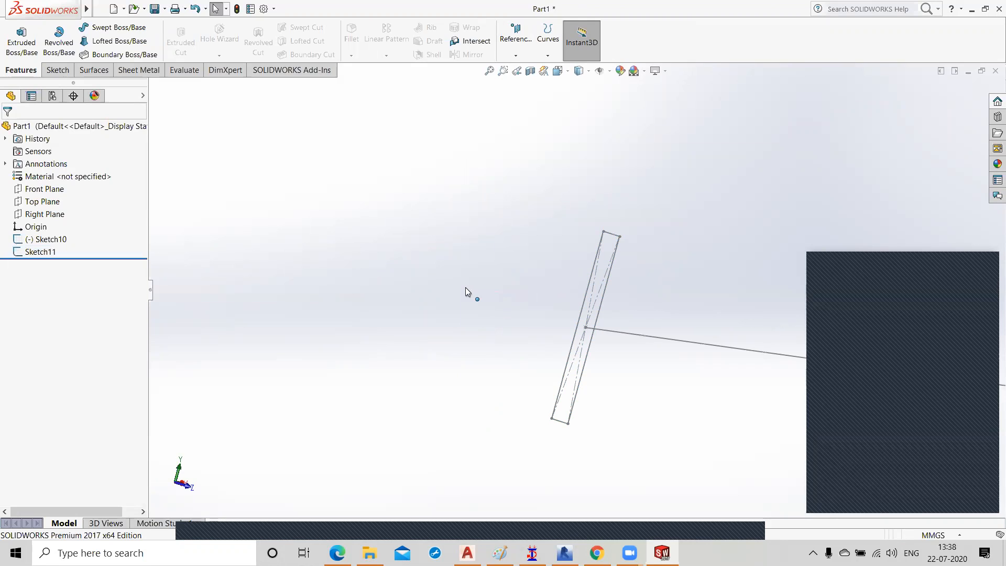
pyautogui.scroll(1, 465, 288)
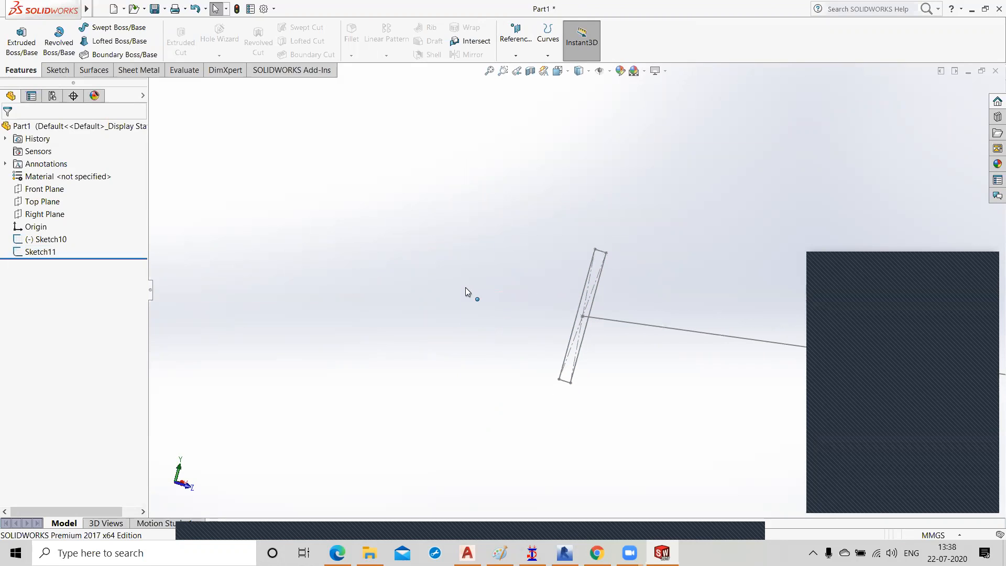
# Step: Start a Swept Boss/Base using the rectangle sketch as the profile and the 200 mm line as the path
pyautogui.click(116, 27)
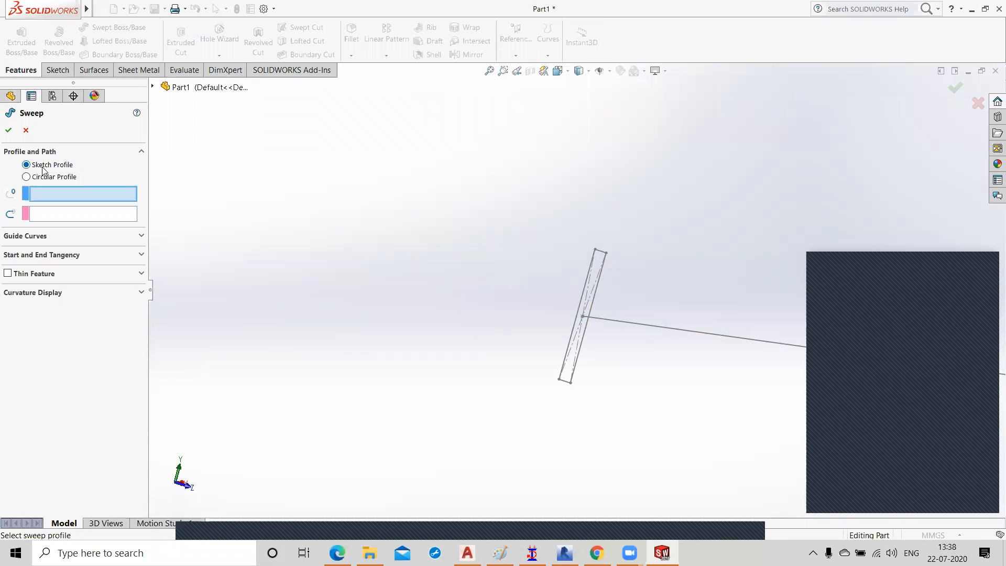
pyautogui.click(52, 196)
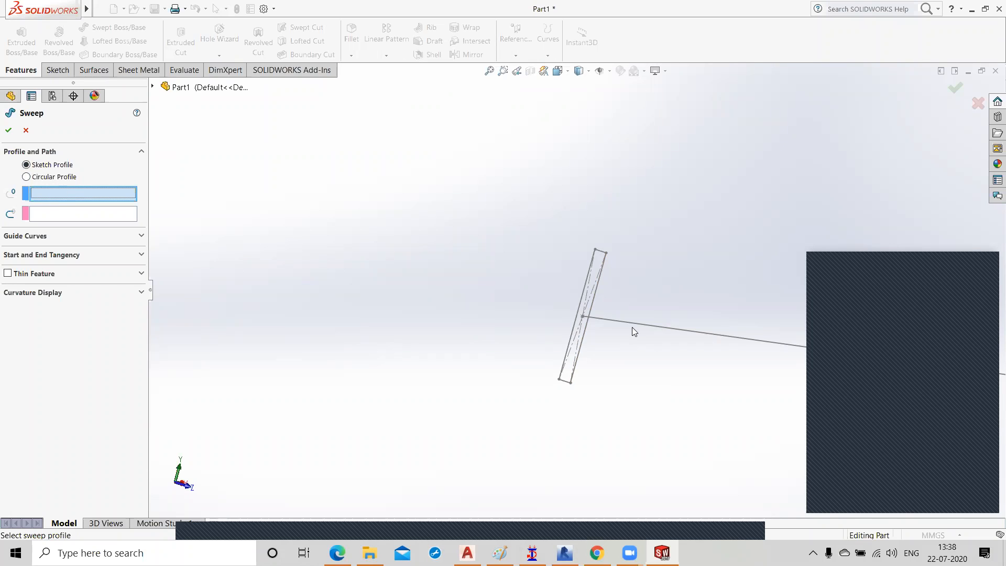
pyautogui.click(595, 297)
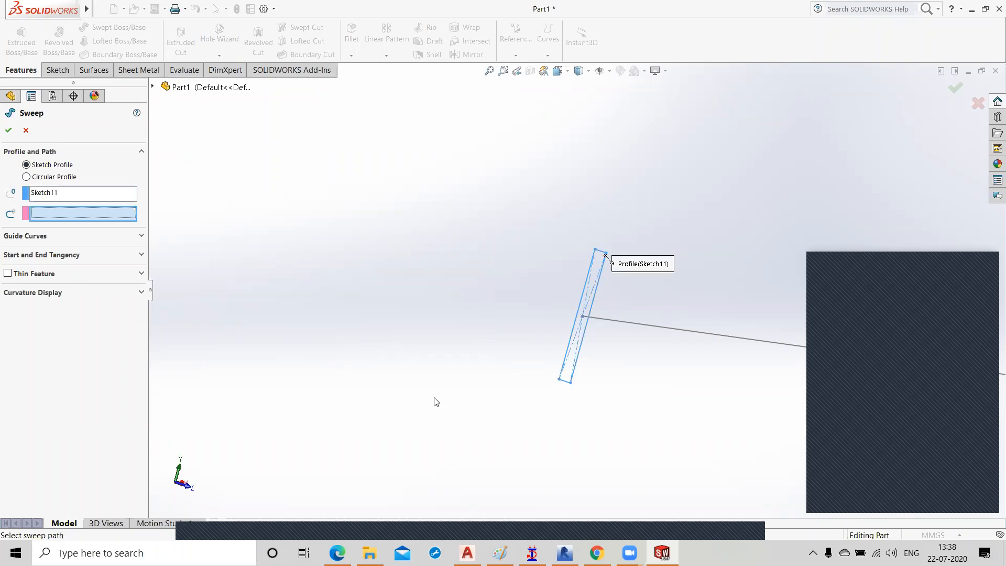
pyautogui.click(616, 320)
pyautogui.scroll(4, 333, 379)
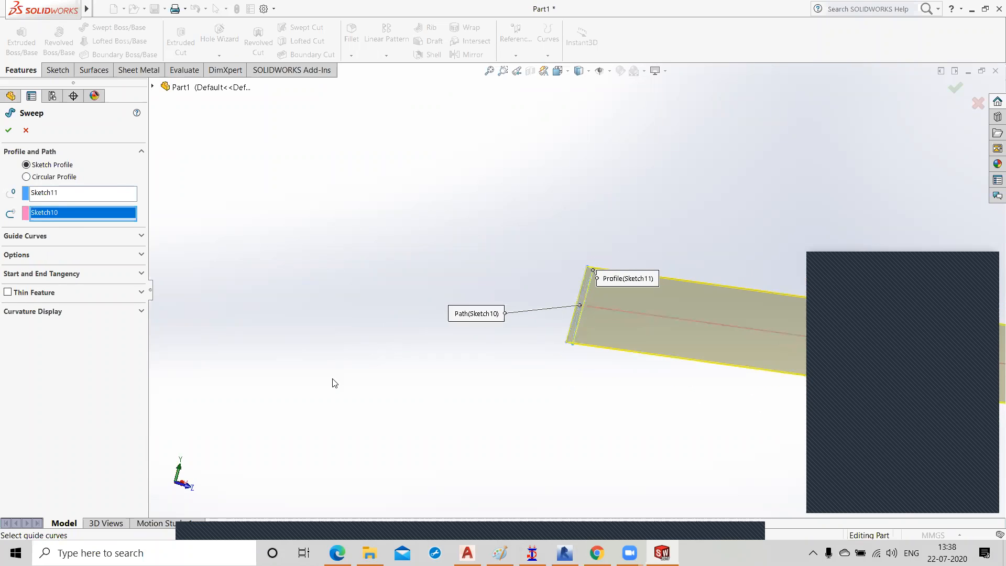
pyautogui.moveTo(488, 424); pyautogui.dragTo(642, 408, button='middle')
pyautogui.moveTo(700, 396); pyautogui.dragTo(661, 396, button='middle')
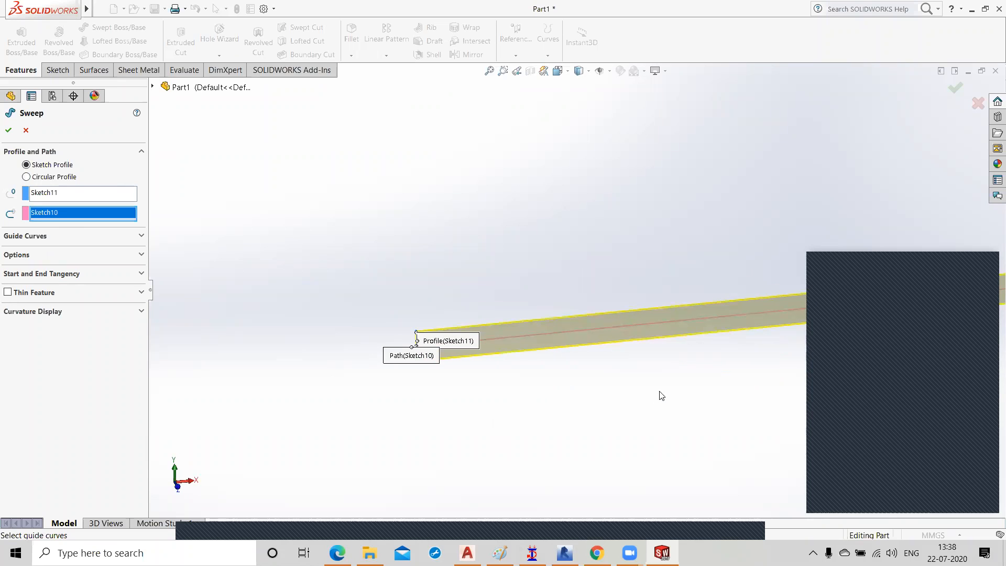
# Step: Set the sweep's profile twist to Specify Twist Value, controlled in degrees, with a twist of 360 degrees
pyautogui.click(142, 254)
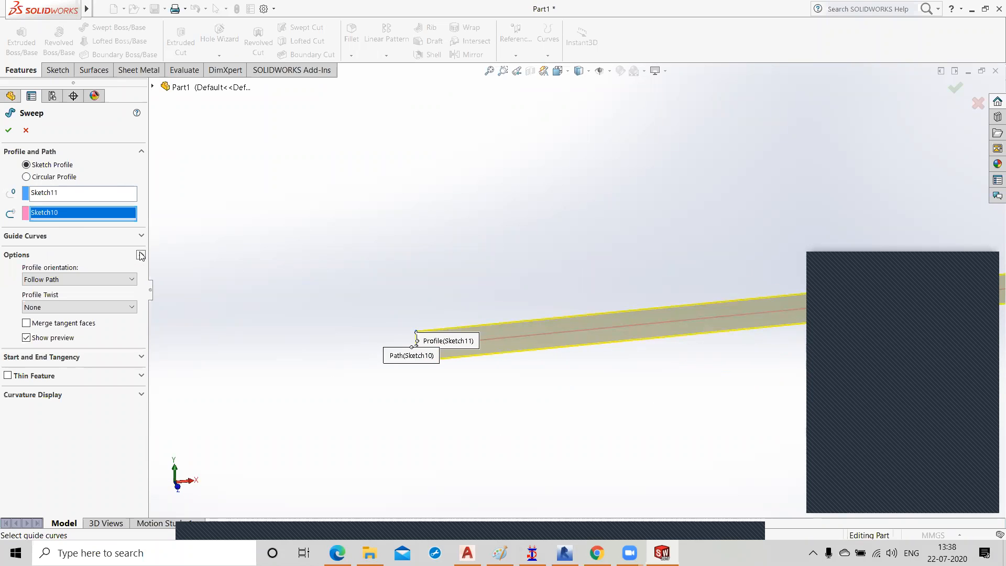
pyautogui.click(103, 278)
pyautogui.click(103, 278)
pyautogui.click(91, 307)
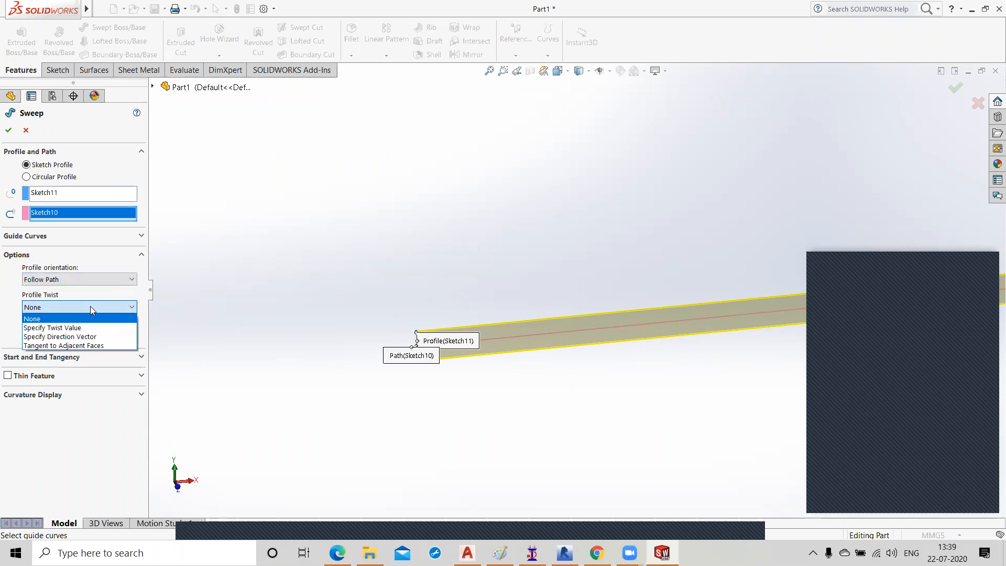
pyautogui.click(84, 328)
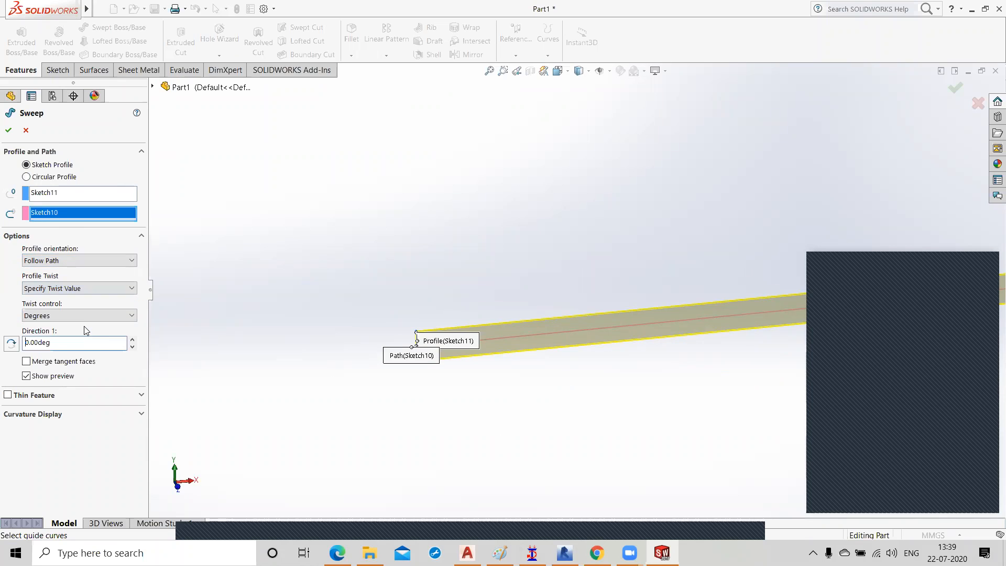
pyautogui.doubleClick(61, 340)
pyautogui.write('360')
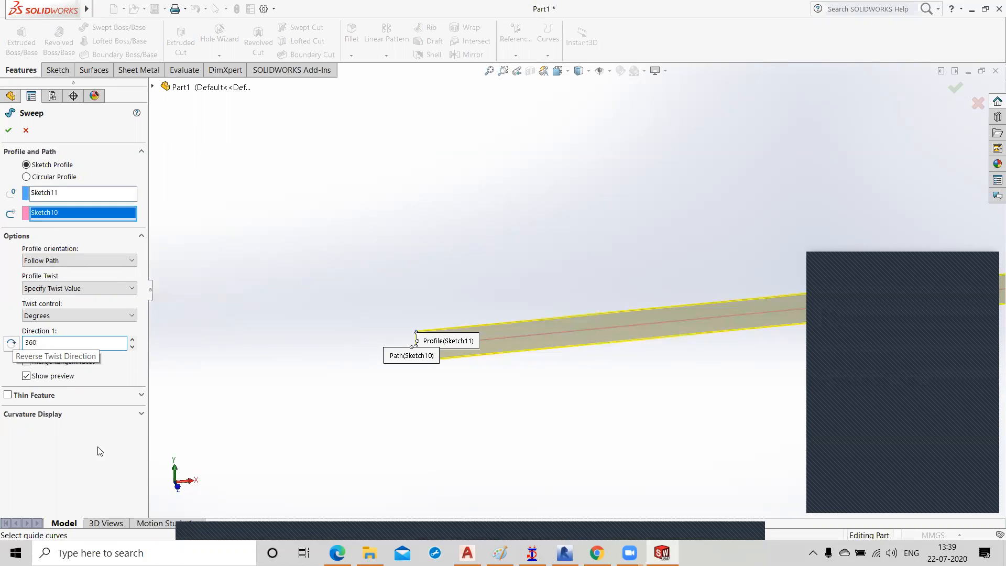
pyautogui.press('Return')
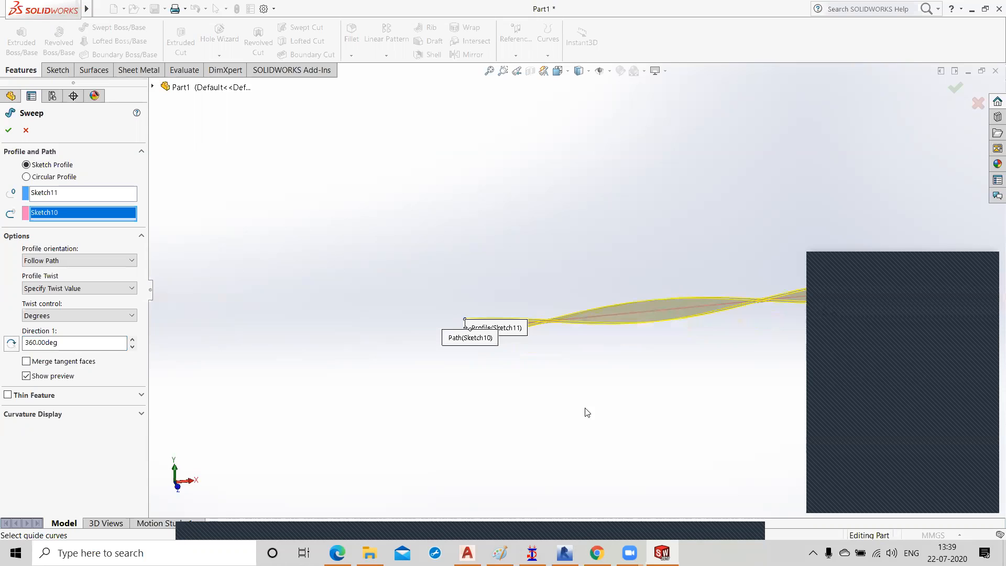
# Step: Set the sweep's twist angle to 1080 degrees and complete the feature
pyautogui.scroll(3, 622, 339)
pyautogui.scroll(-3, 690, 312)
pyautogui.moveTo(70, 342); pyautogui.dragTo(23, 341)
pyautogui.write('1080')
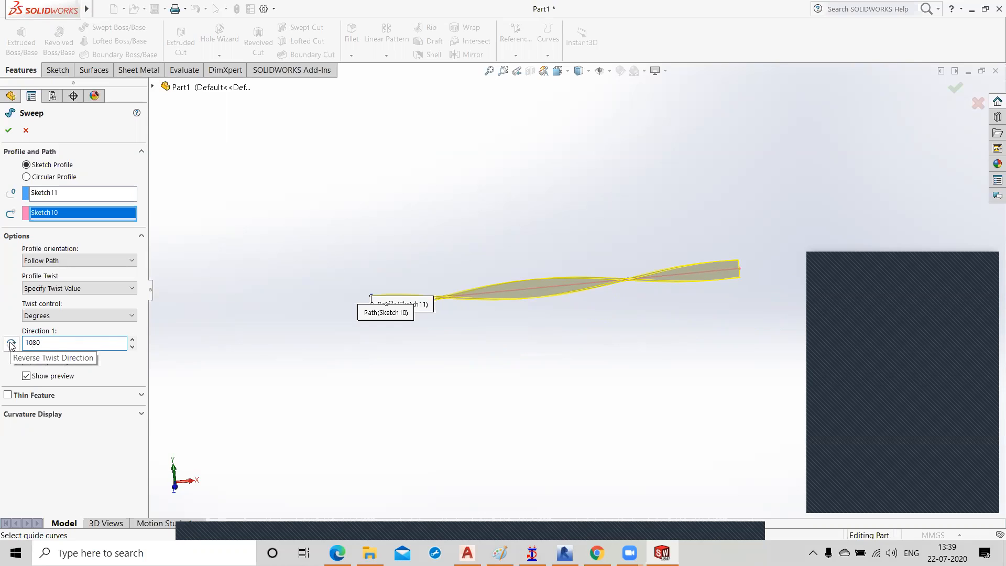
pyautogui.press('Return')
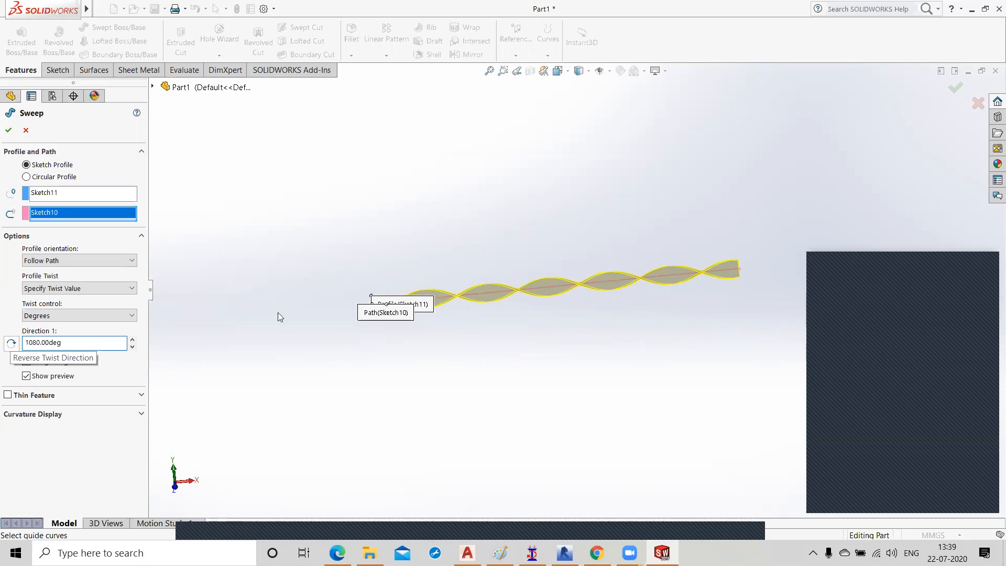
pyautogui.click(8, 132)
pyautogui.scroll(2, 546, 348)
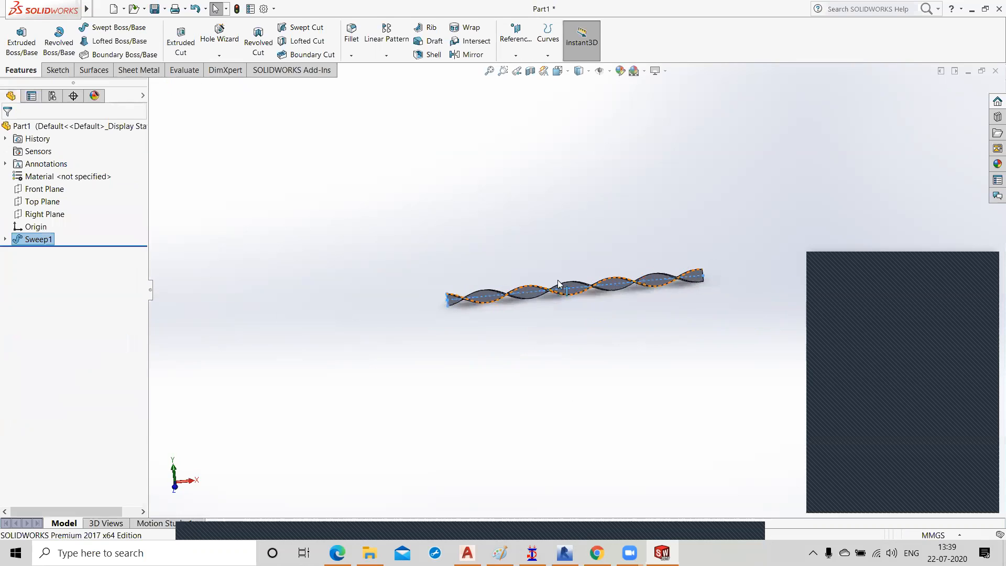
pyautogui.scroll(-3, 550, 372)
pyautogui.moveTo(557, 377); pyautogui.dragTo(600, 377, button='middle')
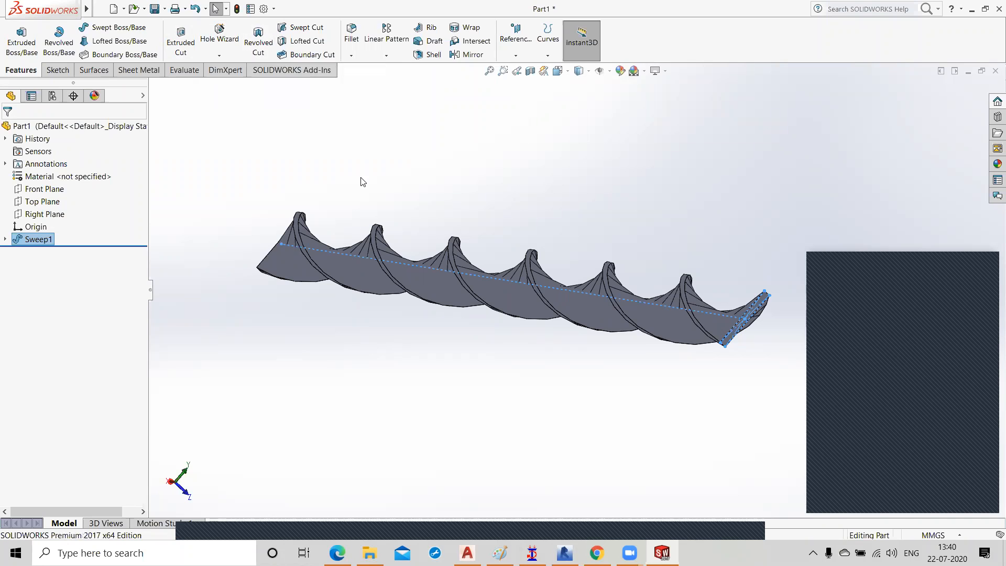
# Step: Delete the twisted sweep feature from the part
pyautogui.rightClick(37, 241)
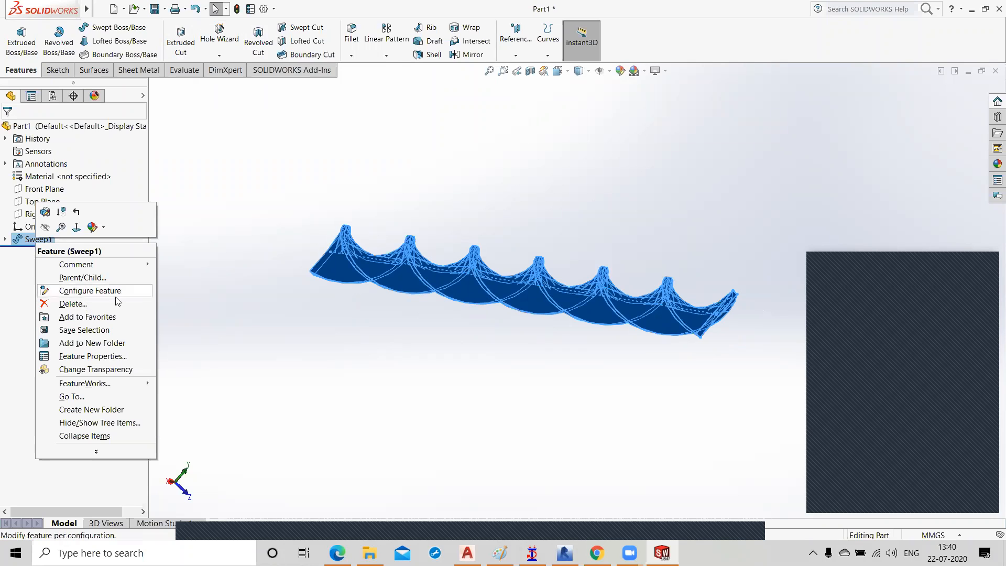
pyautogui.click(100, 303)
pyautogui.click(579, 214)
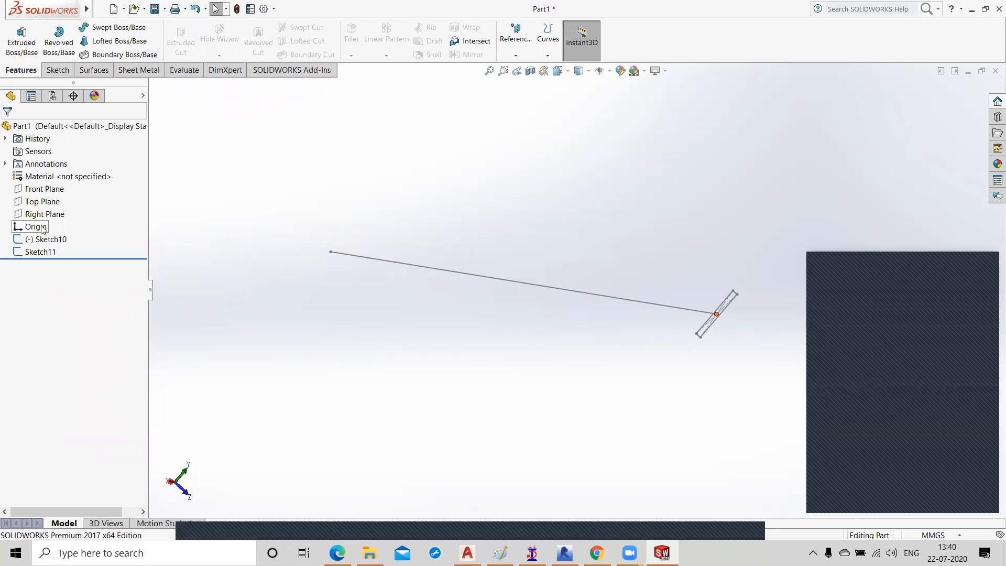
# Step: Delete the remaining rectangle profile sketch and the line sketch
pyautogui.rightClick(41, 252)
pyautogui.click(77, 313)
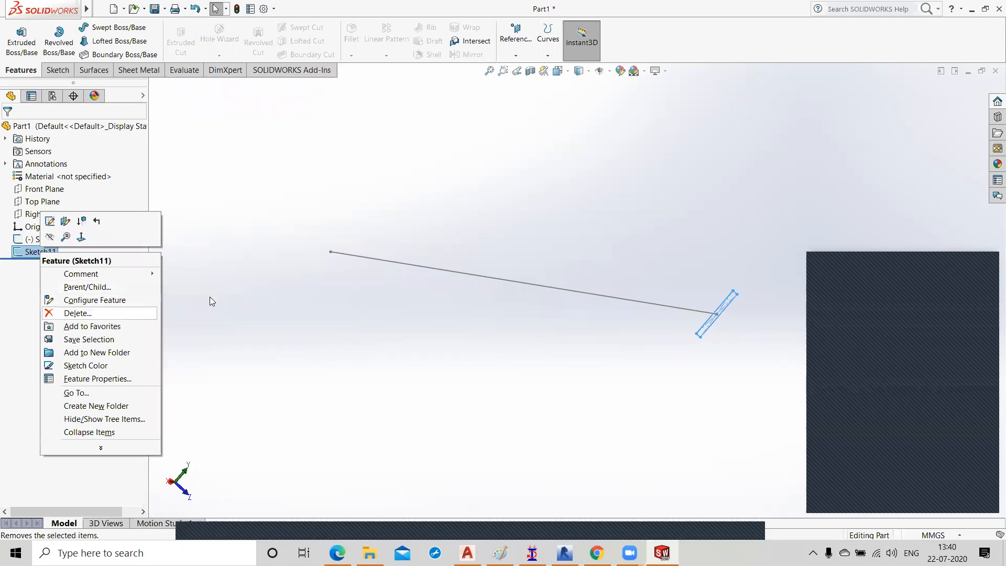
pyautogui.press('Return')
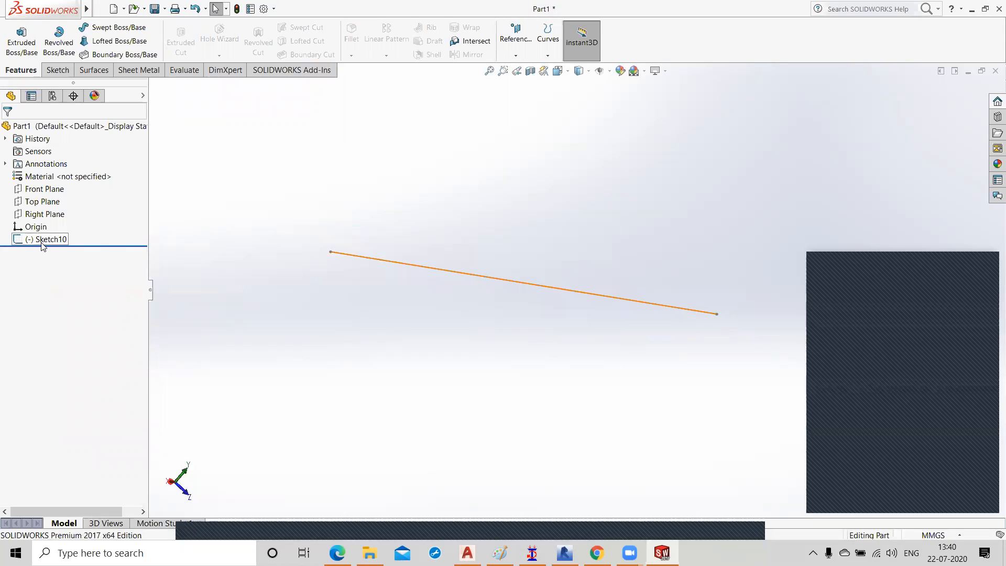
pyautogui.rightClick(52, 239)
pyautogui.click(438, 264)
pyautogui.press('Delete')
pyautogui.click(583, 208)
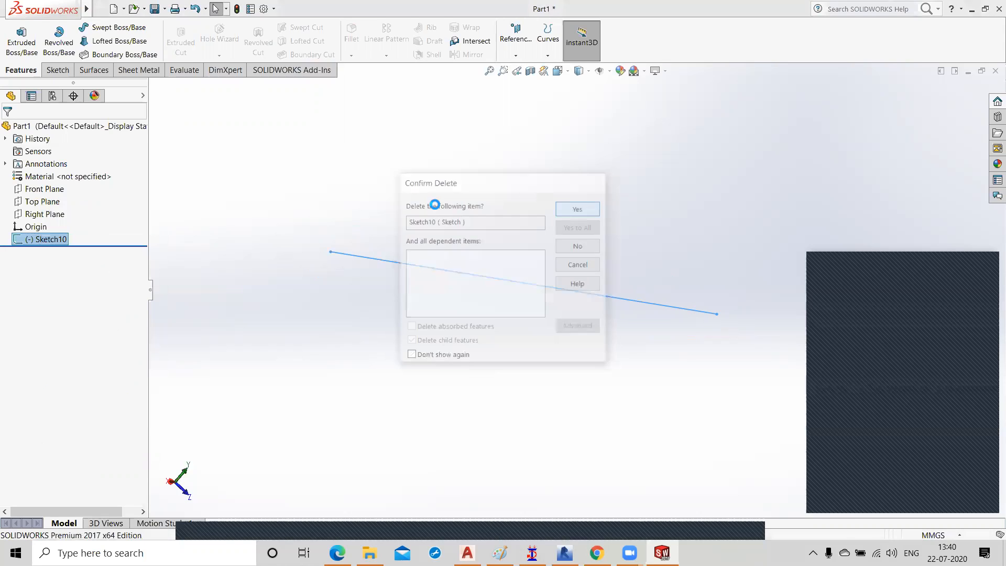
# Step: Sketch a center rectangle about 292 mm wide and 197 mm high on the Top Plane, centred on the origin
pyautogui.rightClick(30, 205)
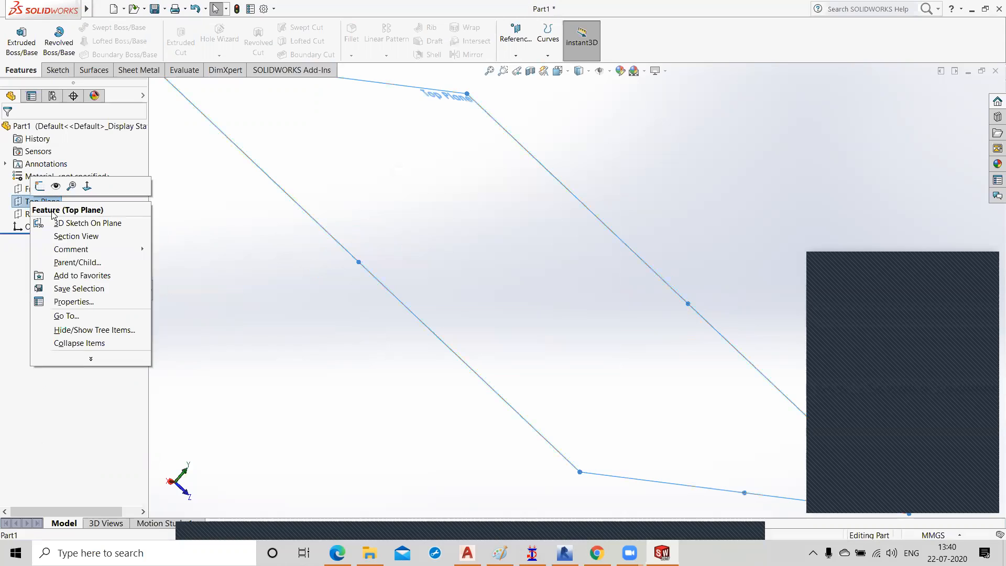
pyautogui.click(40, 187)
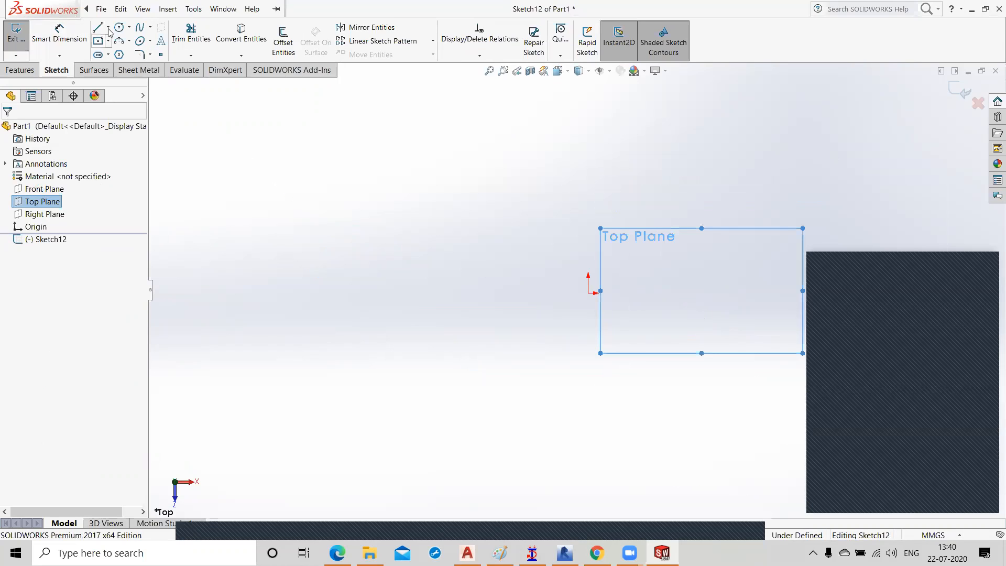
pyautogui.click(98, 42)
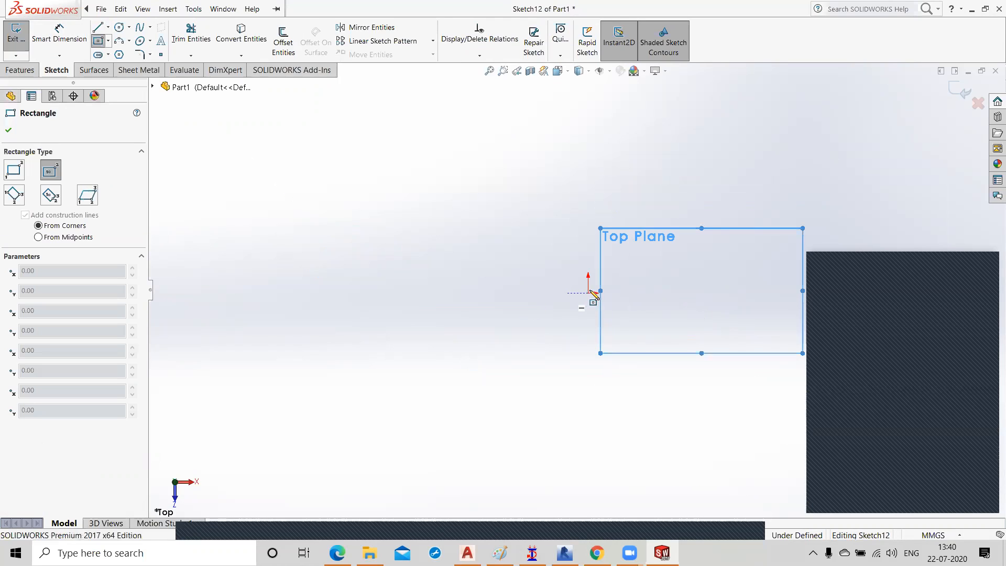
pyautogui.click(589, 292)
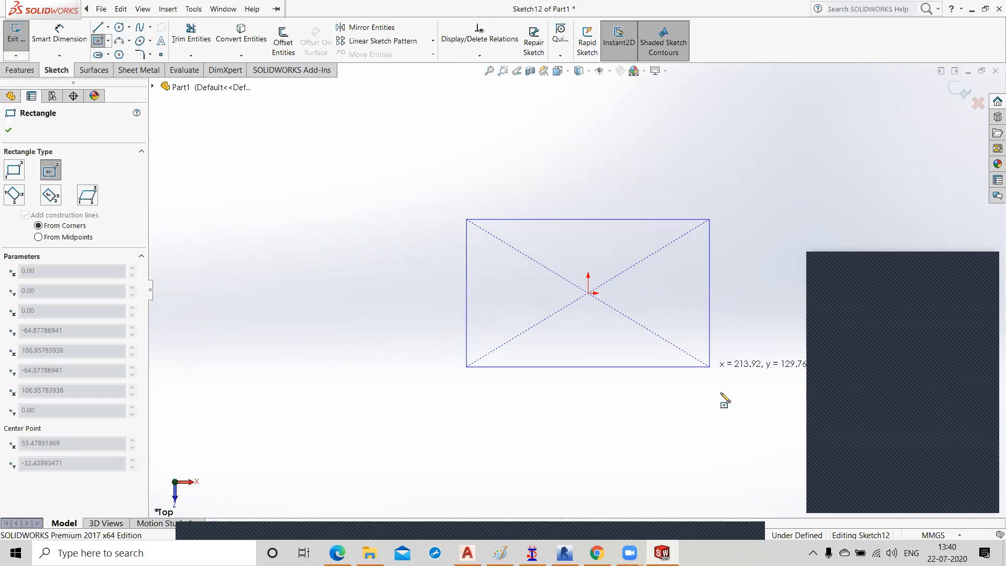
pyautogui.click(755, 405)
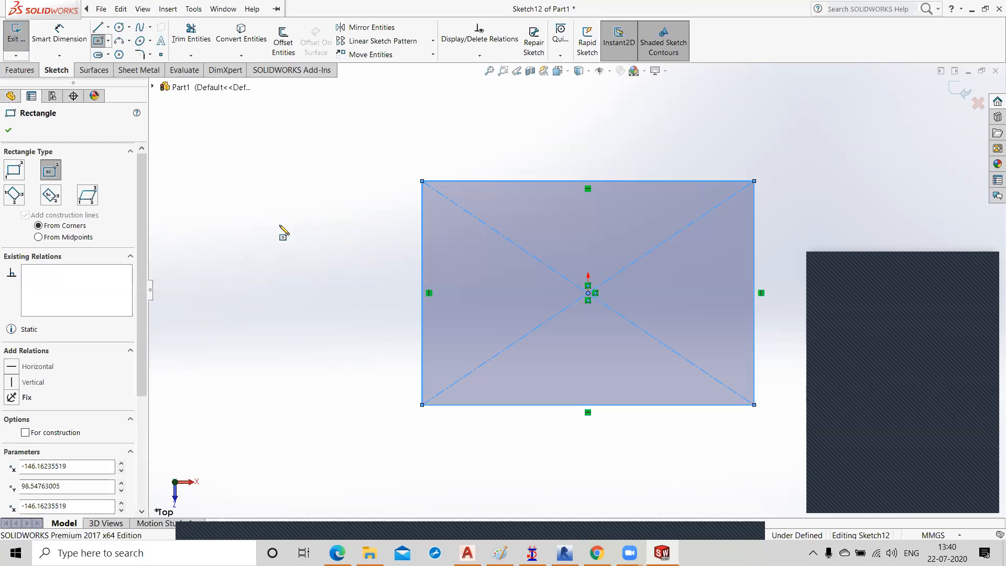
# Step: Dimension the rectangle to a width of 300 mm and a height of 200 mm, and exit the sketch
pyautogui.click(61, 36)
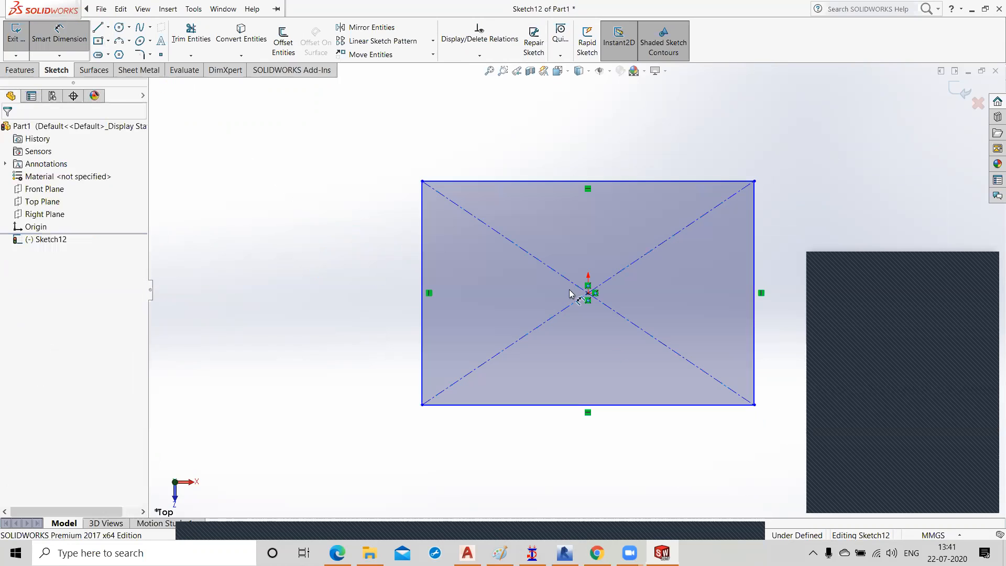
pyautogui.click(617, 182)
pyautogui.click(590, 142)
pyautogui.write('300')
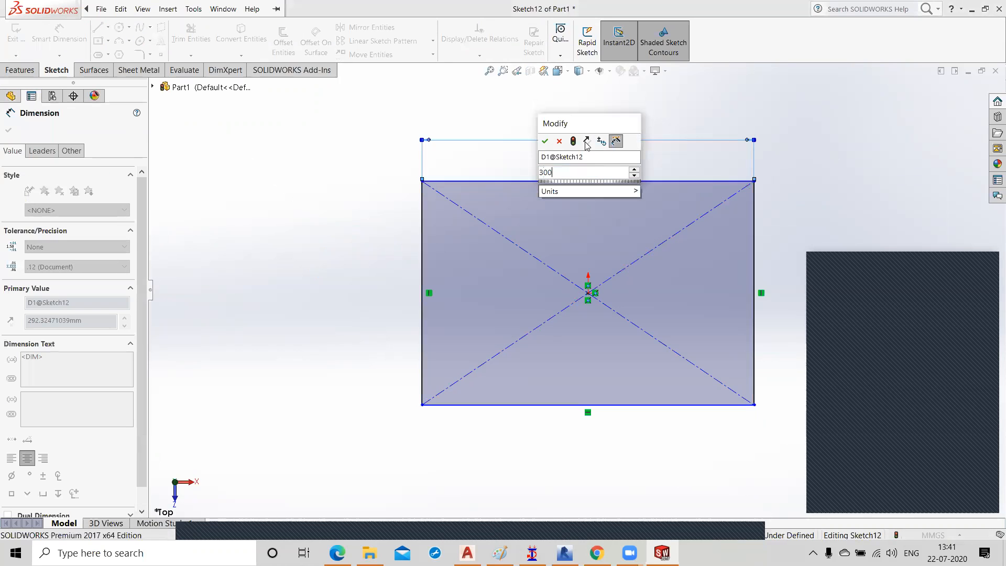
pyautogui.press('Return')
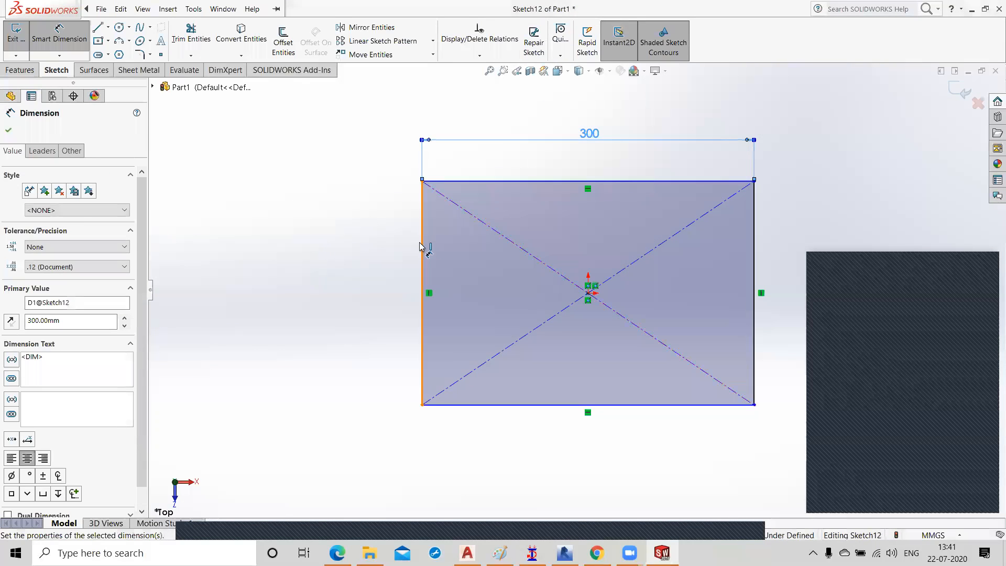
pyautogui.click(423, 252)
pyautogui.click(380, 262)
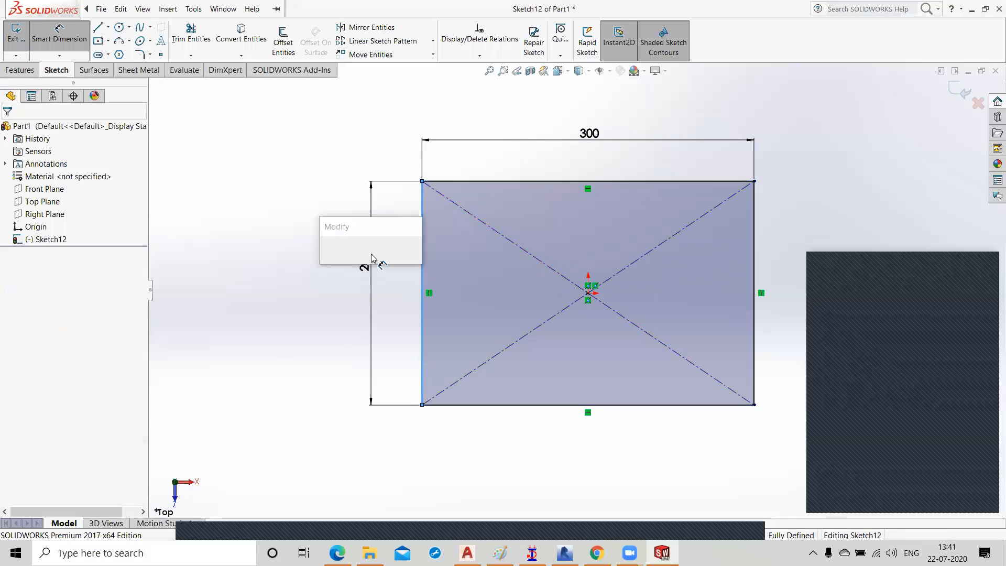
pyautogui.write('200')
pyautogui.press('Return')
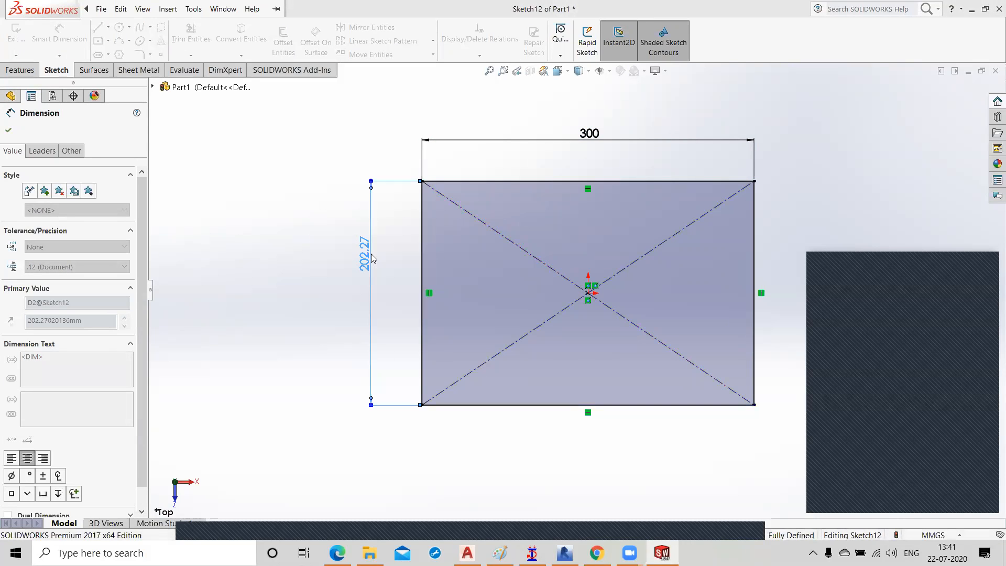
pyautogui.click(306, 249)
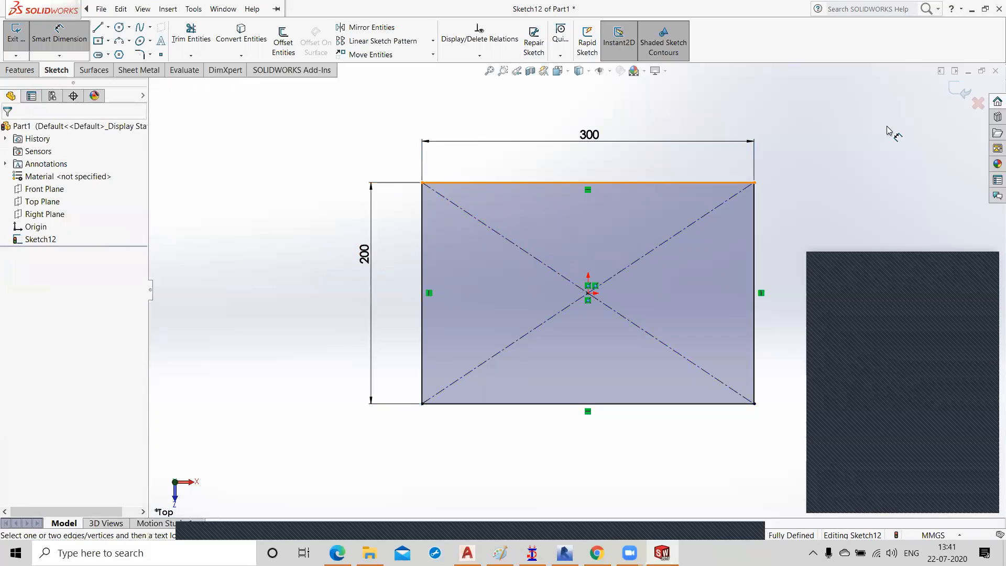
pyautogui.click(964, 97)
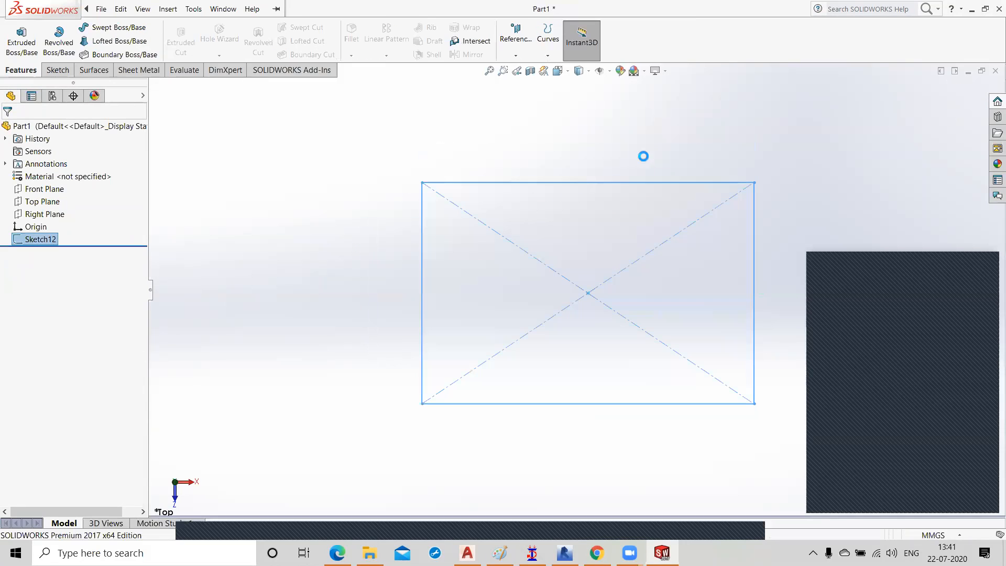
# Step: Extrude the 300 × 200 mm rectangle upward as a blind boss with a depth of 120 mm
pyautogui.click(21, 44)
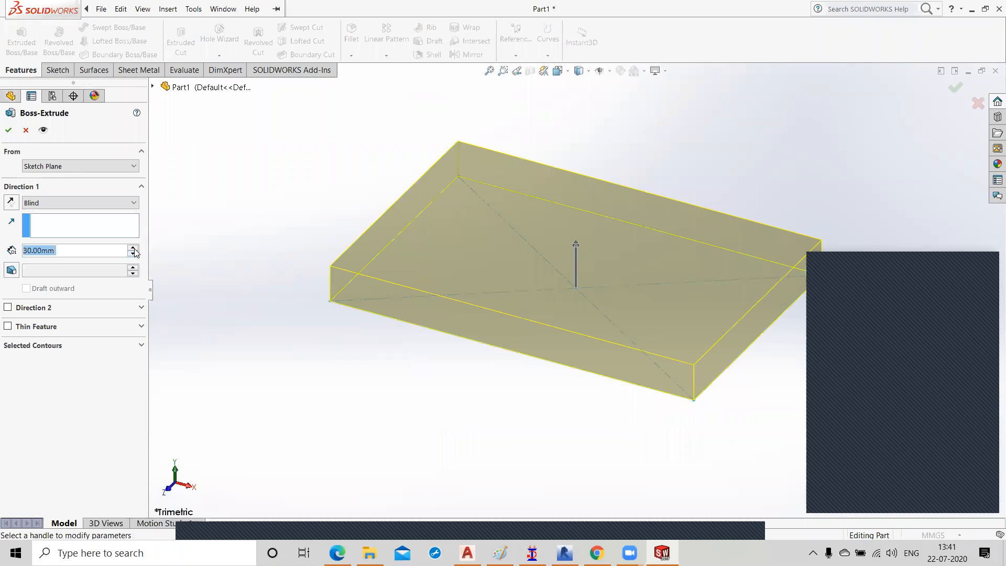
pyautogui.click(133, 247)
pyautogui.click(134, 248)
pyautogui.click(133, 247)
pyautogui.click(134, 247)
pyautogui.click(134, 248)
pyautogui.click(134, 247)
pyautogui.click(134, 247)
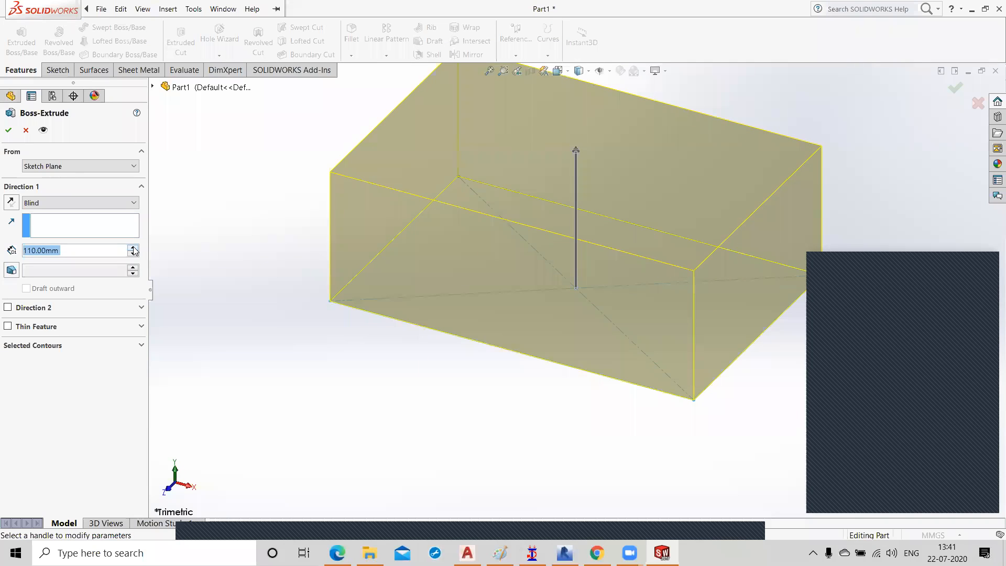
pyautogui.click(134, 248)
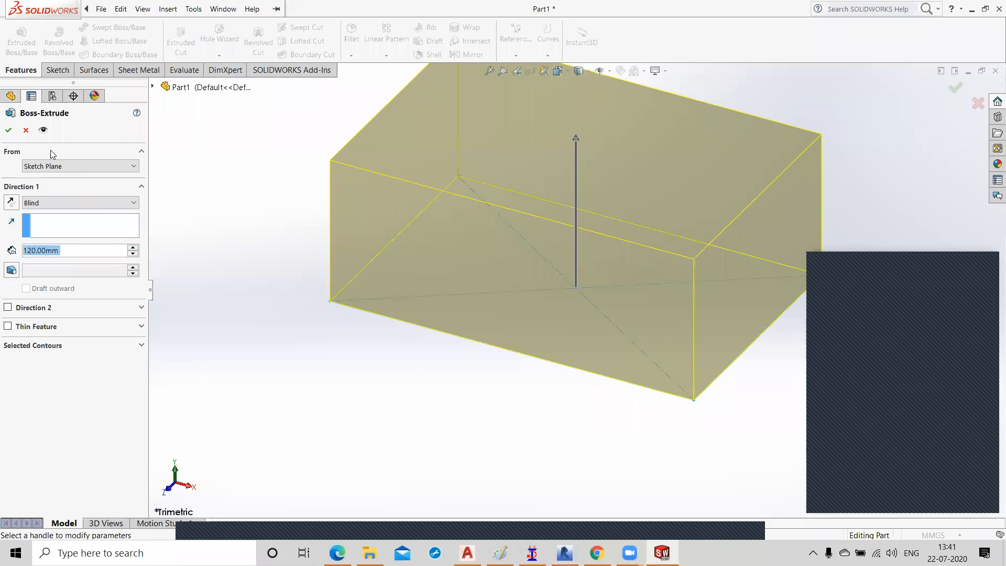
pyautogui.click(8, 132)
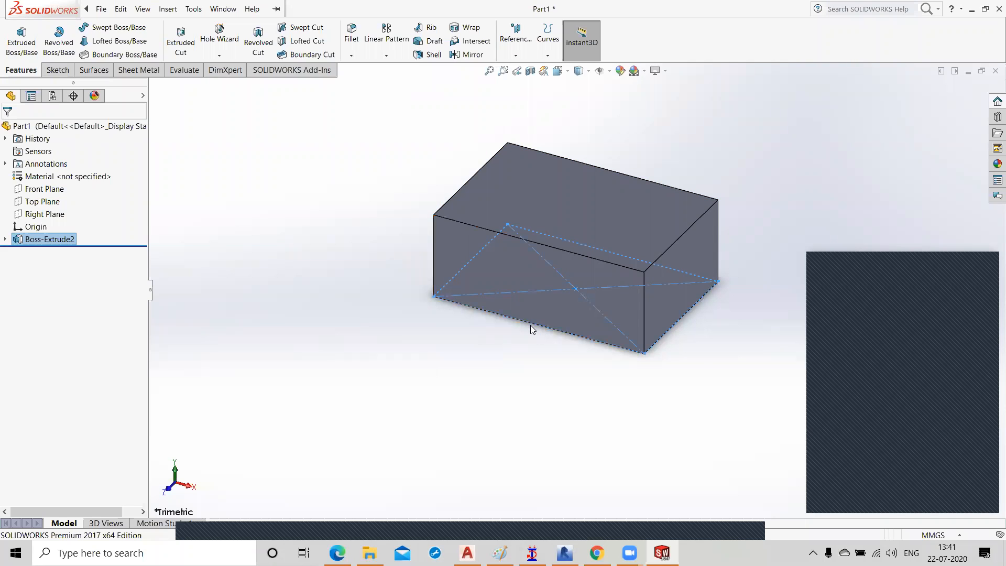
# Step: Start a sketch on the Front Plane and draw a vertical centerline from the origin to above the block's upper edge
pyautogui.scroll(-1, 530, 321)
pyautogui.scroll(1, 530, 316)
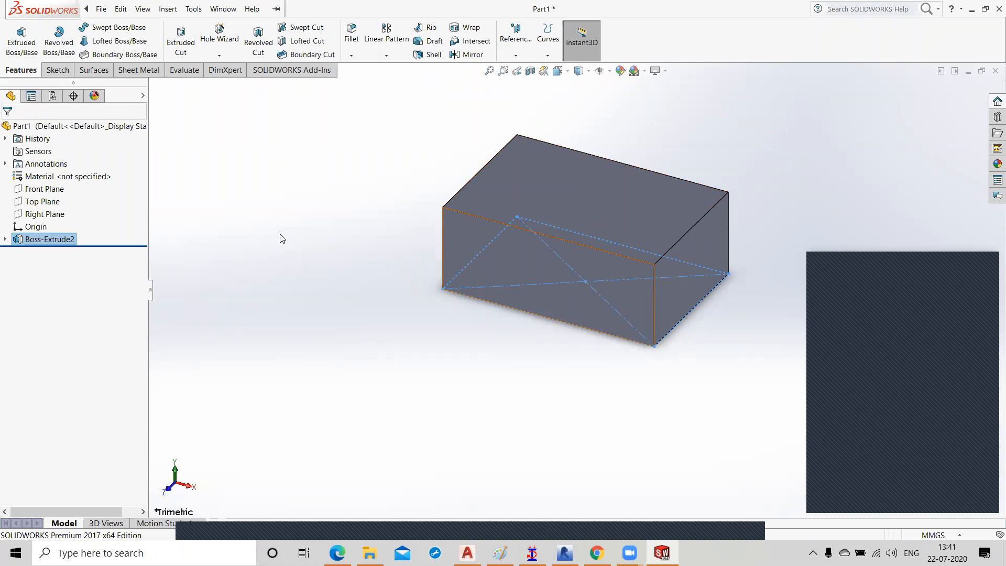
pyautogui.click(46, 190)
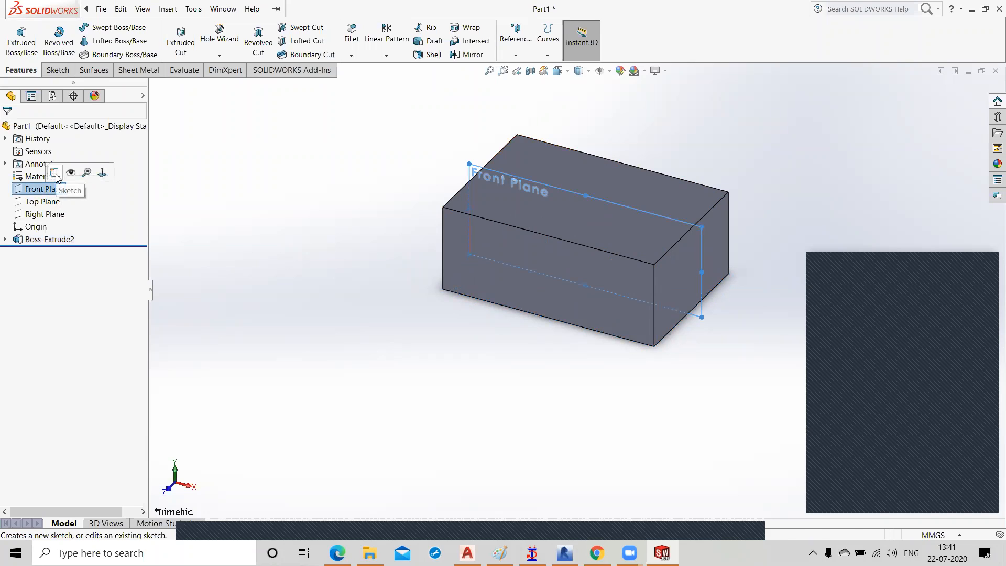
pyautogui.click(55, 172)
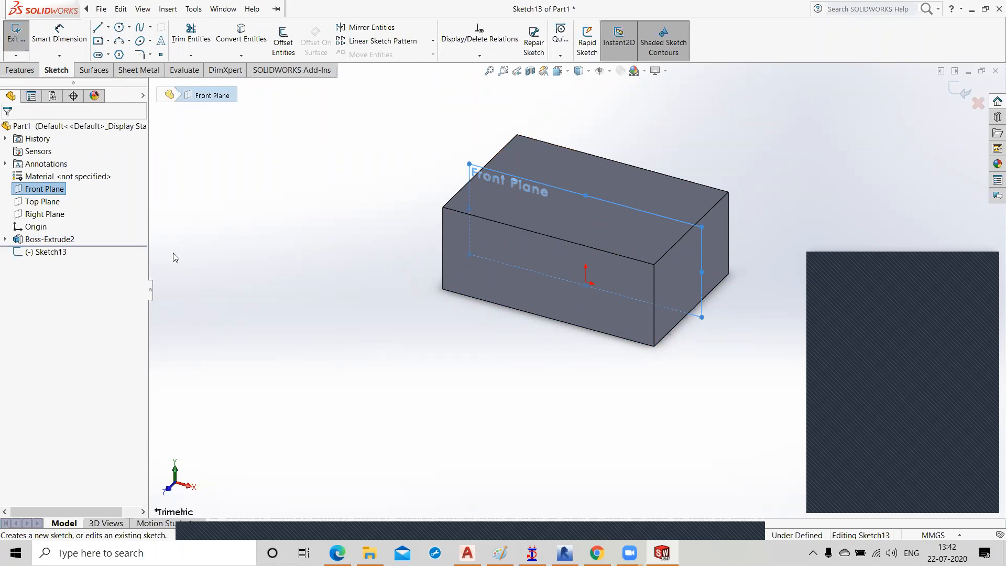
pyautogui.click(108, 29)
pyautogui.click(117, 56)
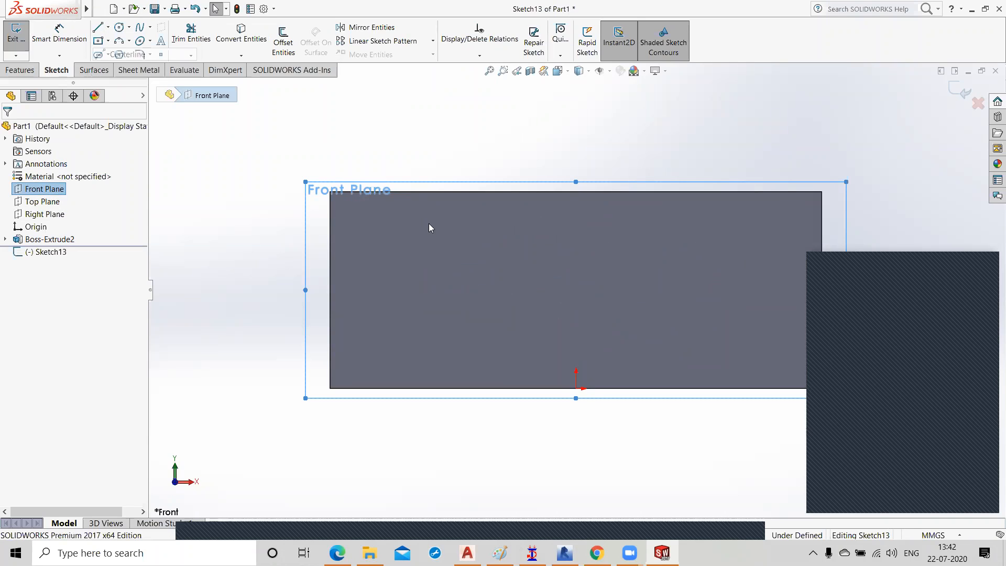
pyautogui.click(576, 389)
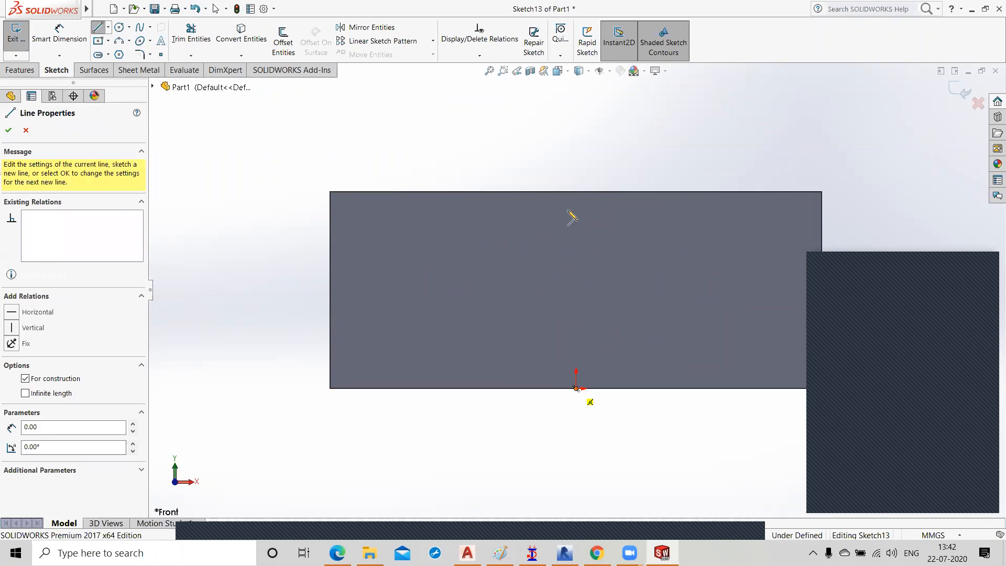
pyautogui.click(576, 116)
pyautogui.rightClick(629, 122)
pyautogui.click(650, 128)
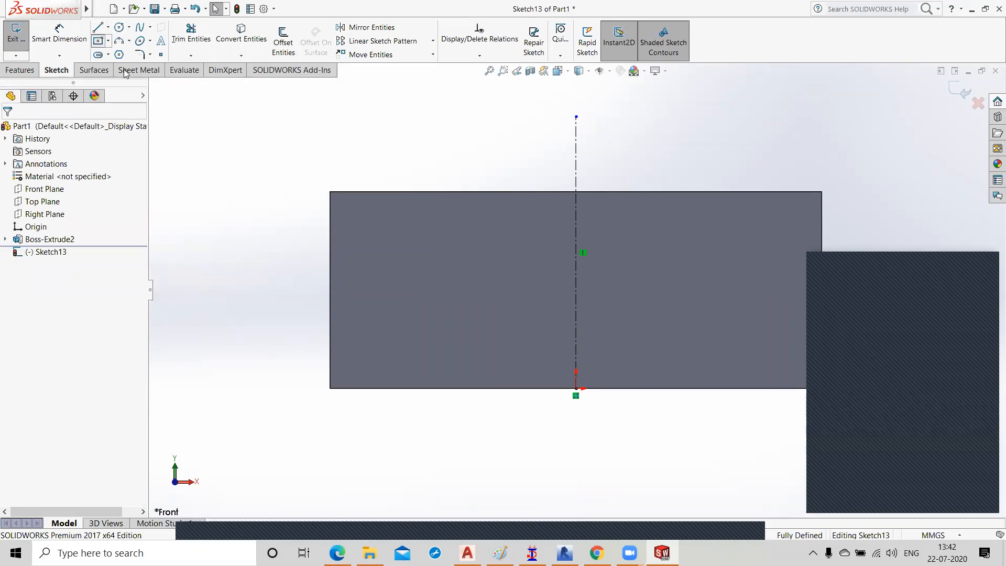
# Step: Sketch a corner rectangle about 23 mm wide and 128 mm high beside the centerline, extending past the block's upper and lower edges, and exit the sketch
pyautogui.click(490, 180)
pyautogui.click(495, 268)
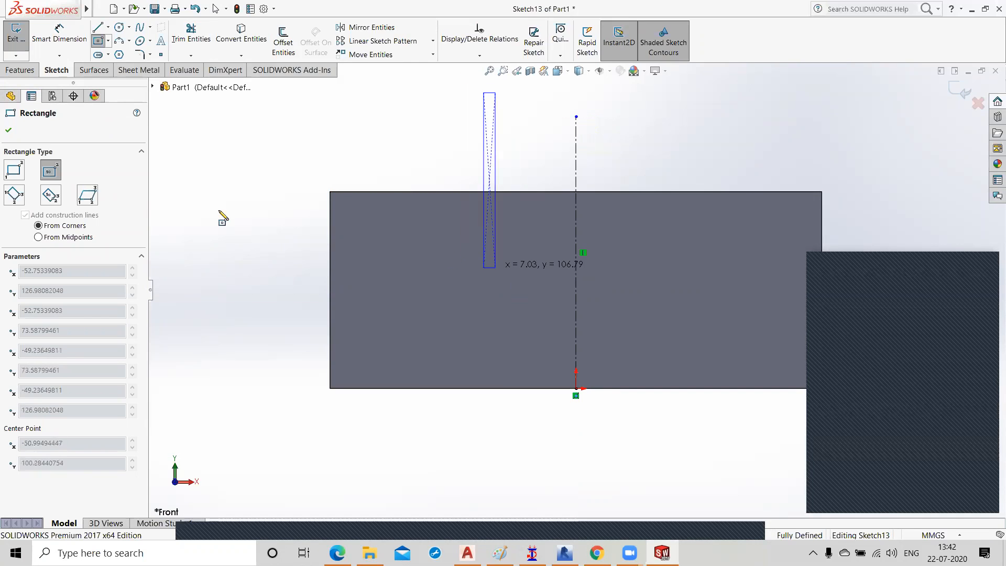
pyautogui.click(15, 169)
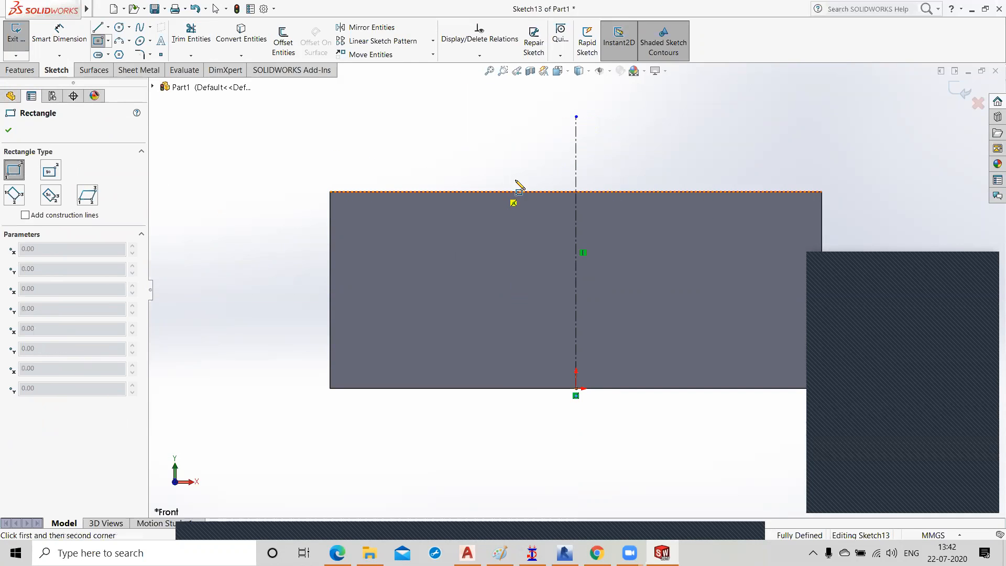
pyautogui.click(488, 186)
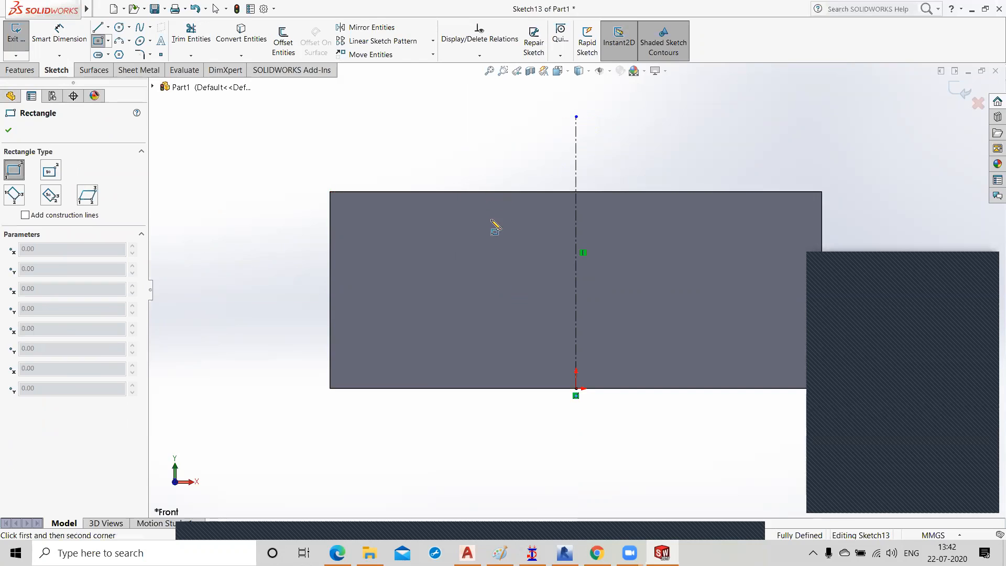
pyautogui.click(524, 396)
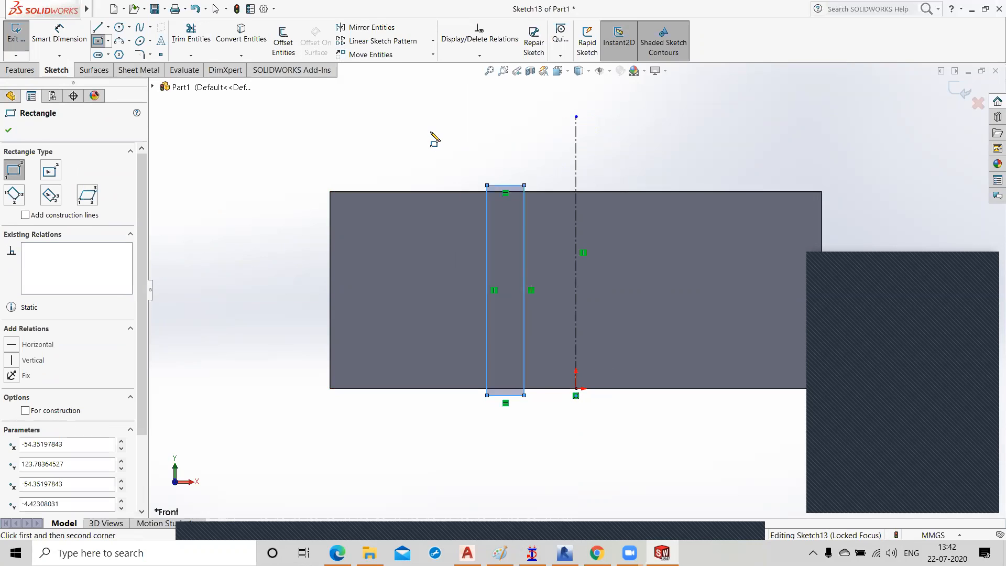
pyautogui.click(9, 130)
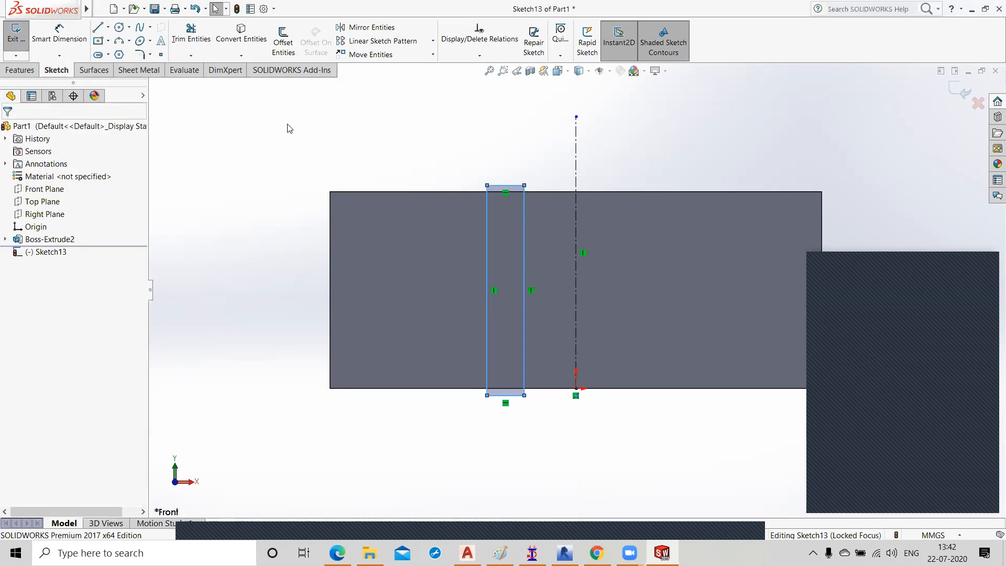
pyautogui.click(957, 90)
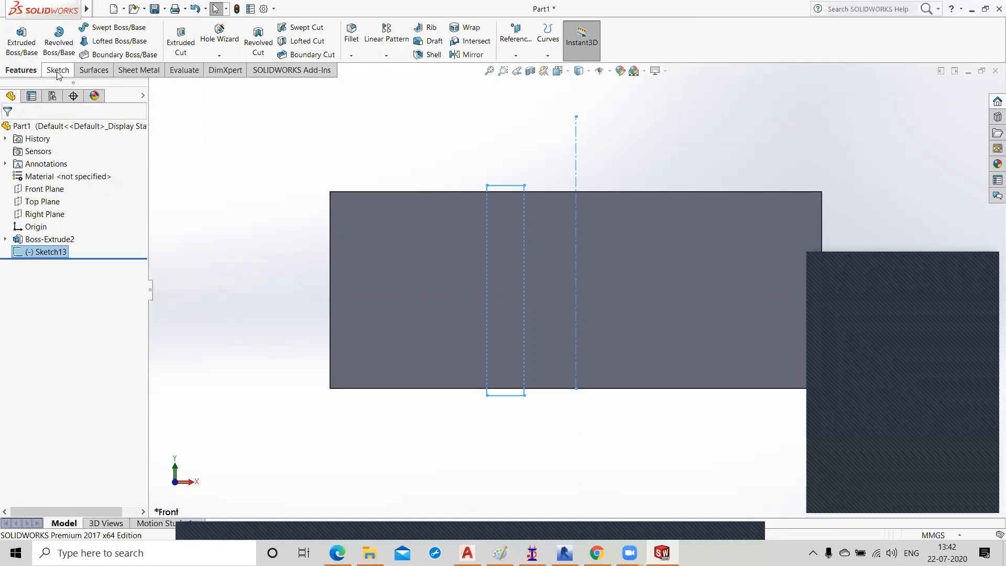
# Step: Try a 360° revolved cut of the rectangle about the centerline, keeping only Body 2, and undo the cut
pyautogui.click(259, 44)
pyautogui.moveTo(281, 165); pyautogui.dragTo(283, 287, button='middle')
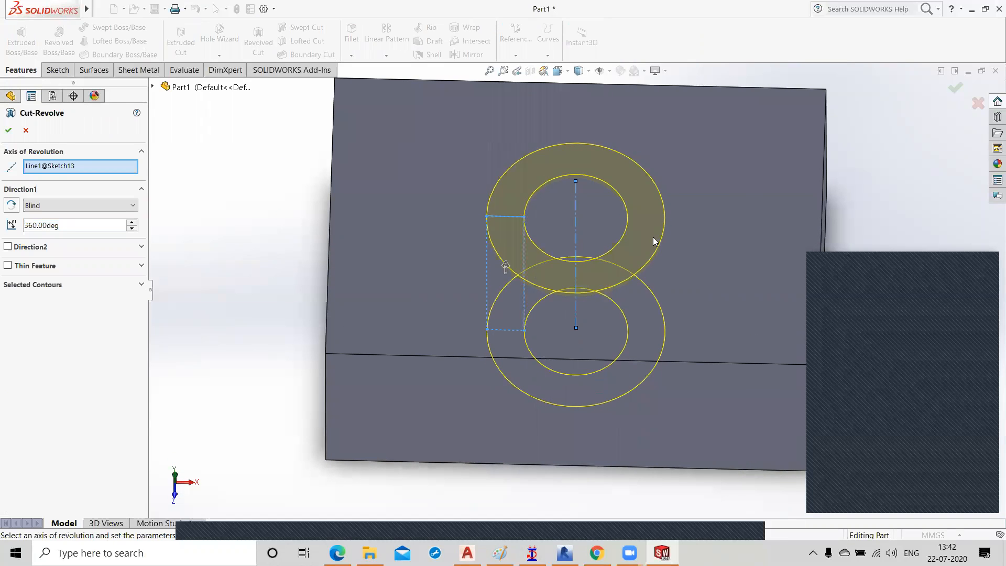
pyautogui.click(8, 131)
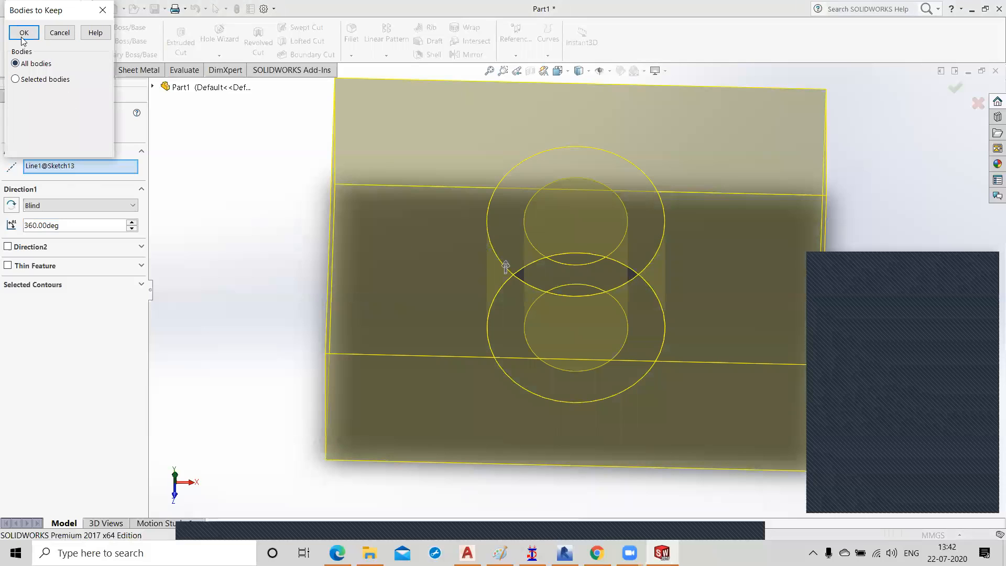
pyautogui.click(15, 80)
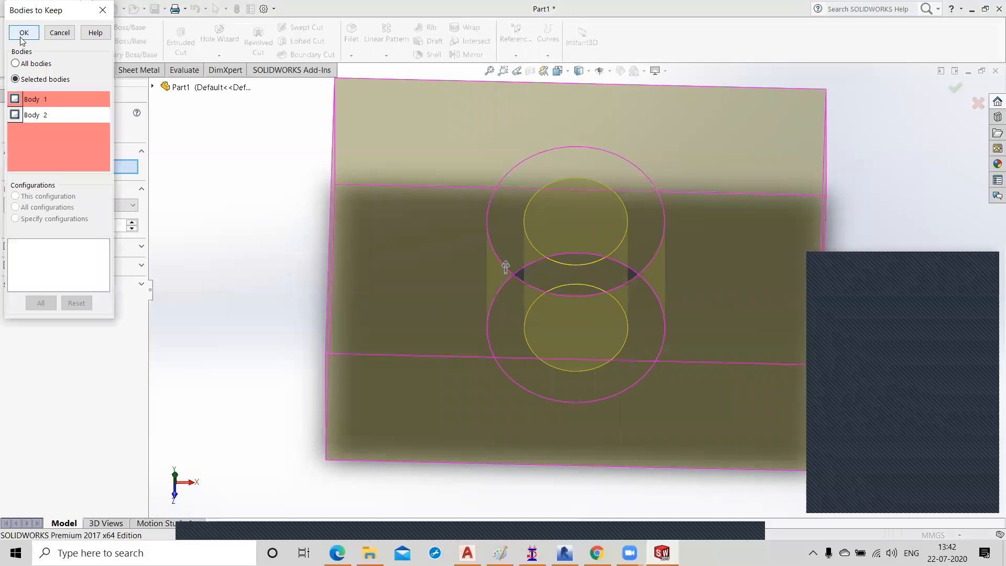
pyautogui.click(14, 114)
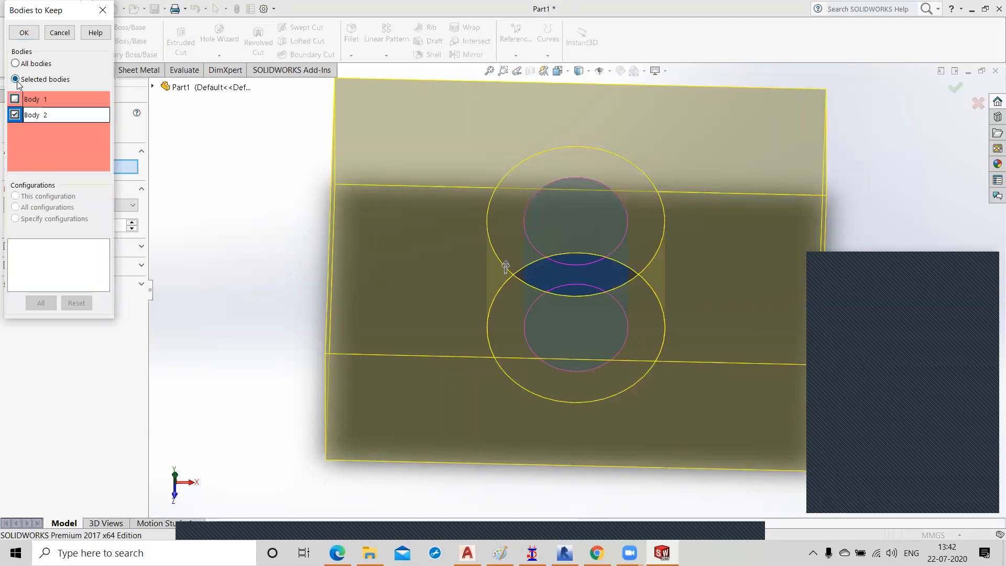
pyautogui.click(24, 33)
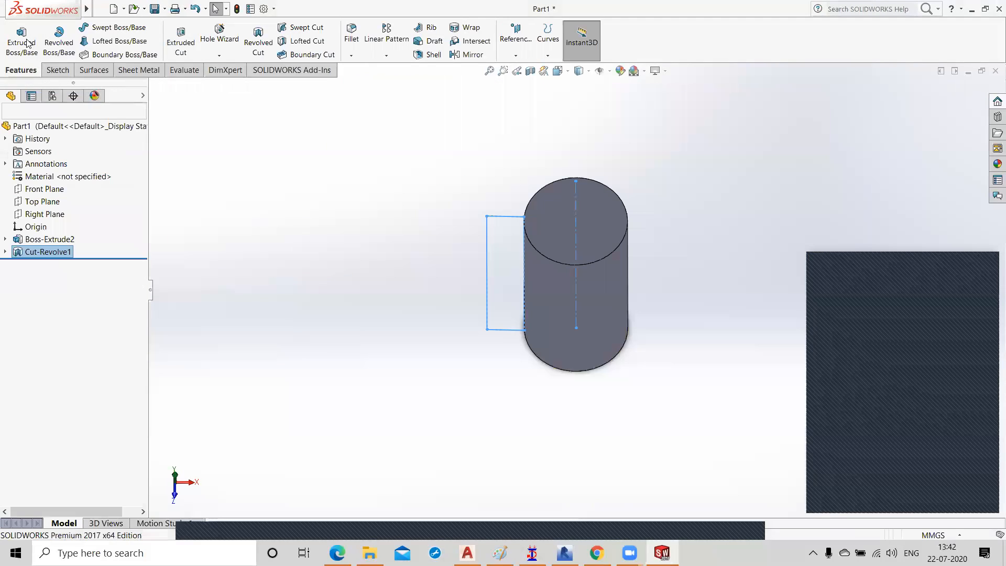
pyautogui.hotkey('ctrl', 'z')
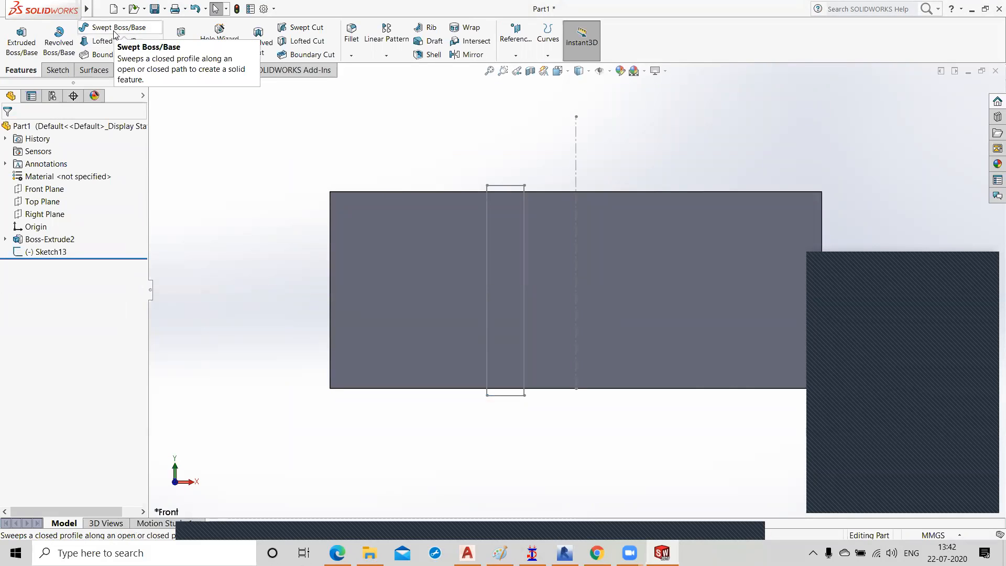
# Step: Cut the block by revolving the rectangle sketch 360° about the centerline, keeping all bodies
pyautogui.click(261, 42)
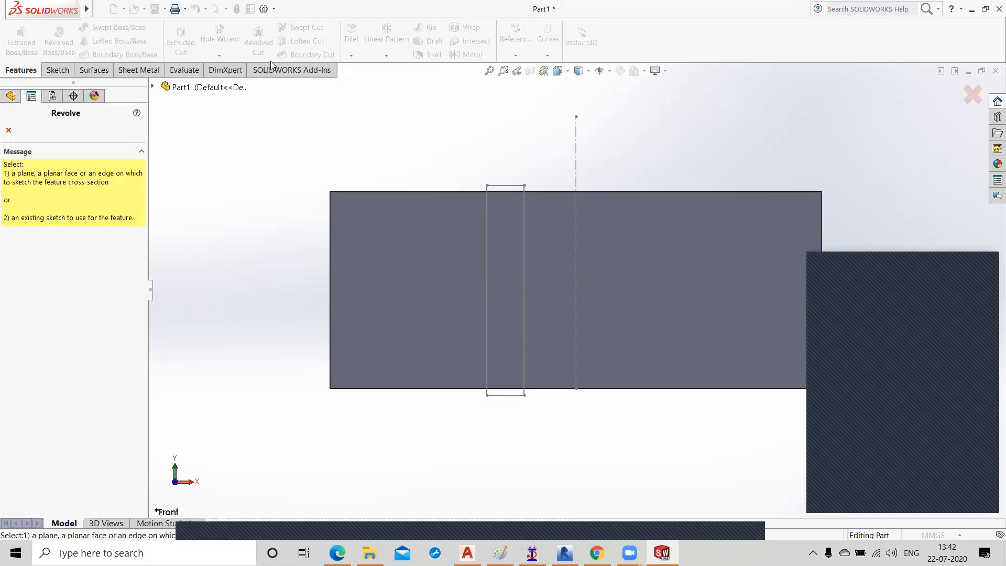
pyautogui.click(506, 187)
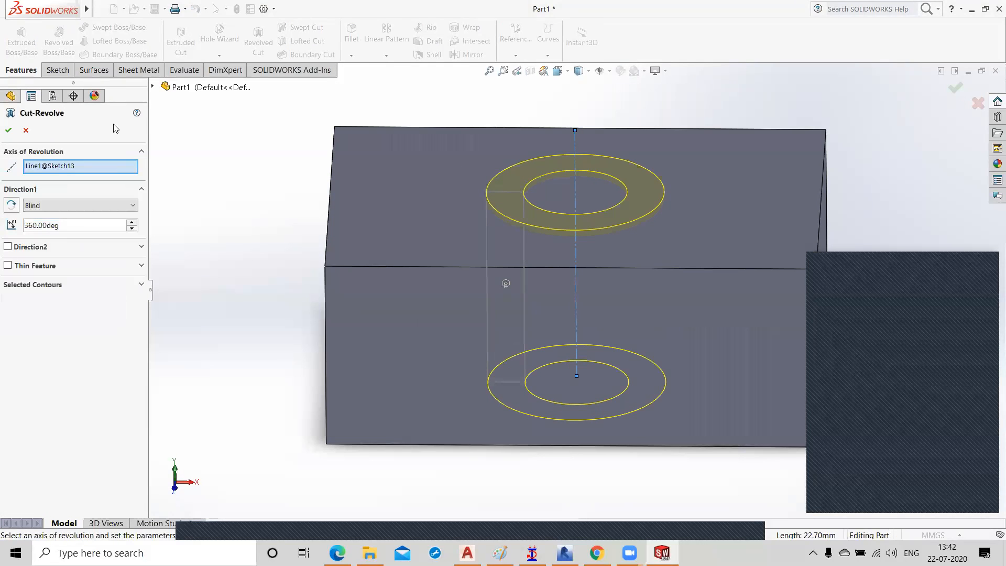
pyautogui.click(8, 130)
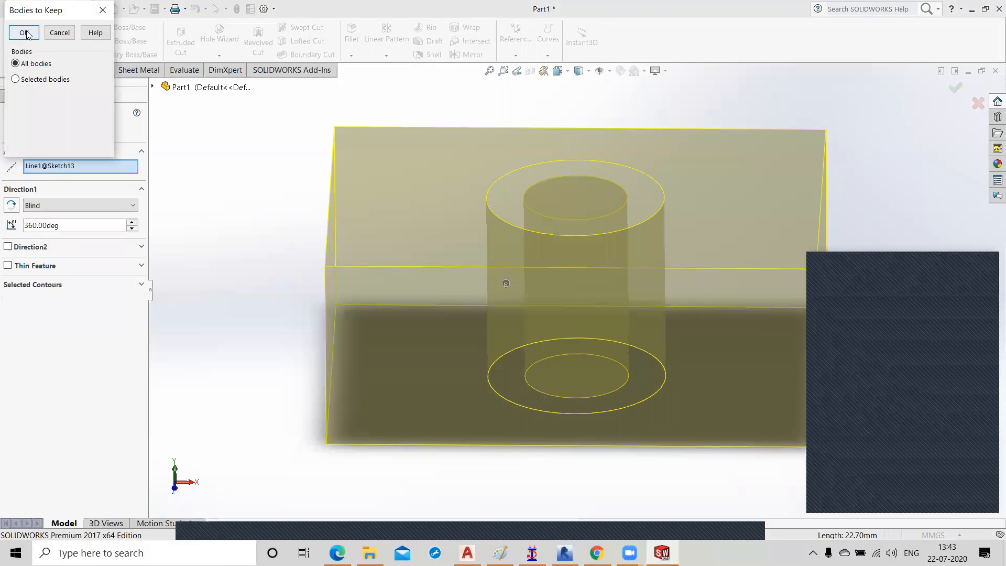
pyautogui.click(24, 33)
pyautogui.moveTo(235, 159); pyautogui.dragTo(238, 328, button='middle')
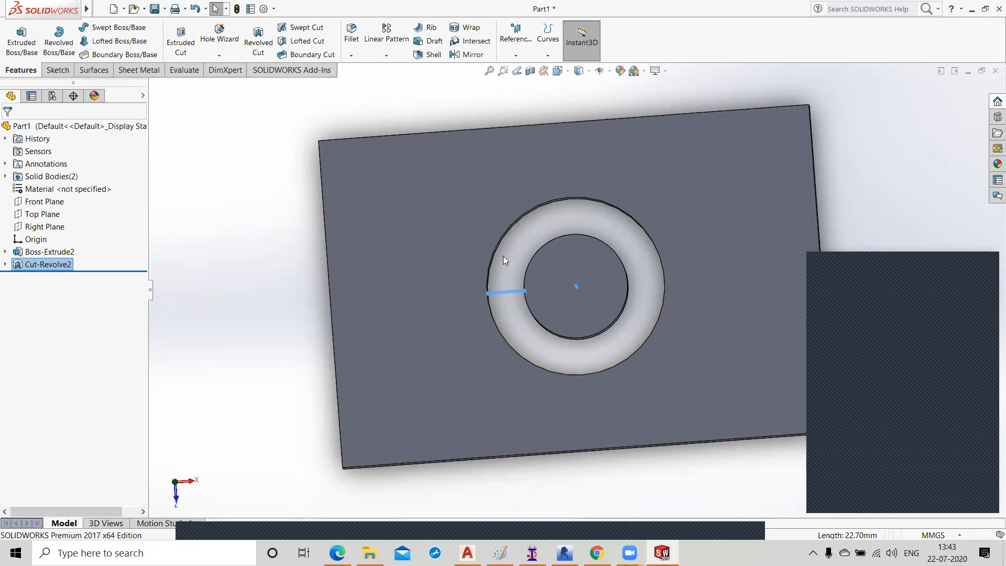
pyautogui.moveTo(558, 350)
pyautogui.mouseDown(button='middle')
pyautogui.moveTo(568, 312)
pyautogui.moveTo(559, 202)
pyautogui.moveTo(555, 311)
pyautogui.mouseUp(button='middle')
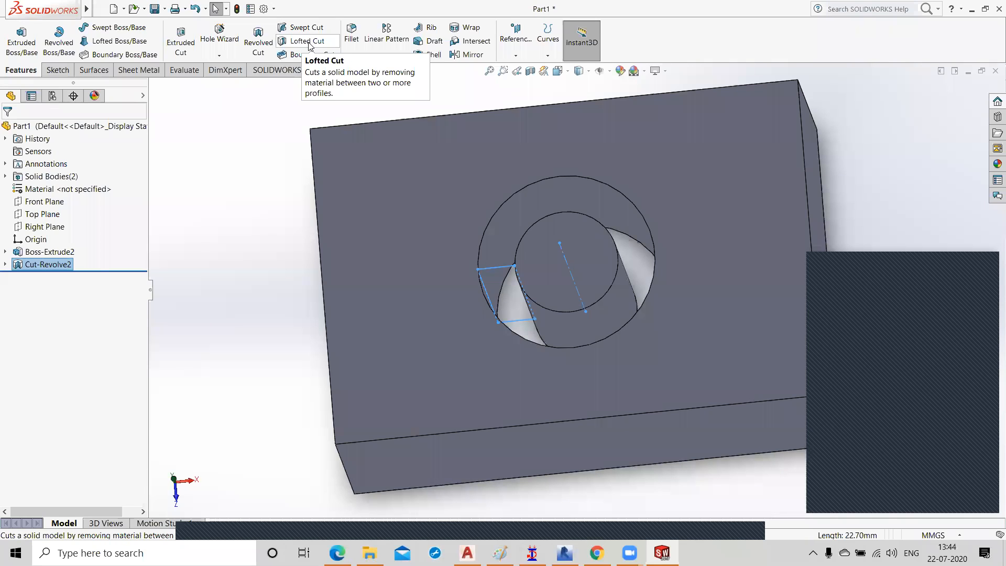
pyautogui.click(226, 55)
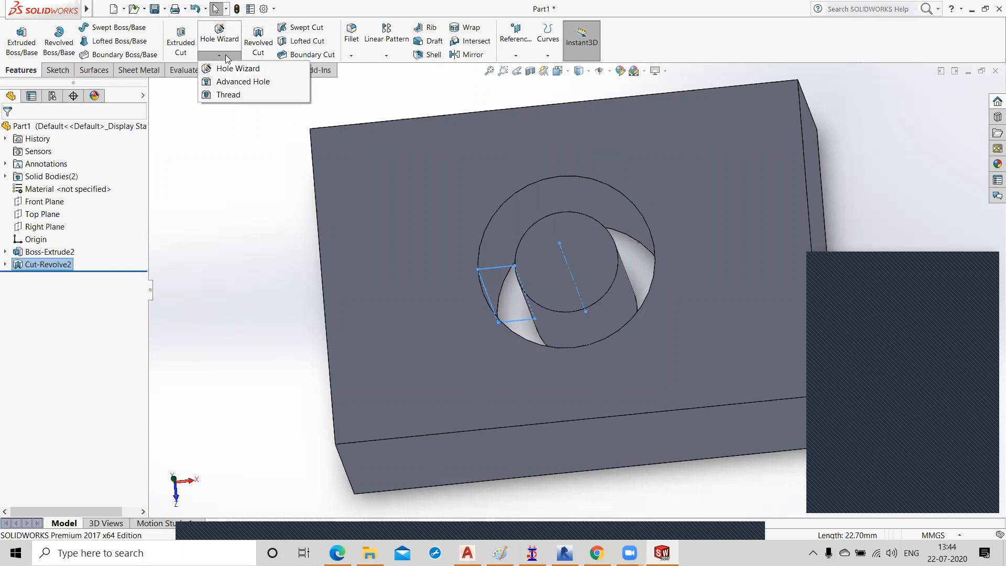
pyautogui.click(226, 55)
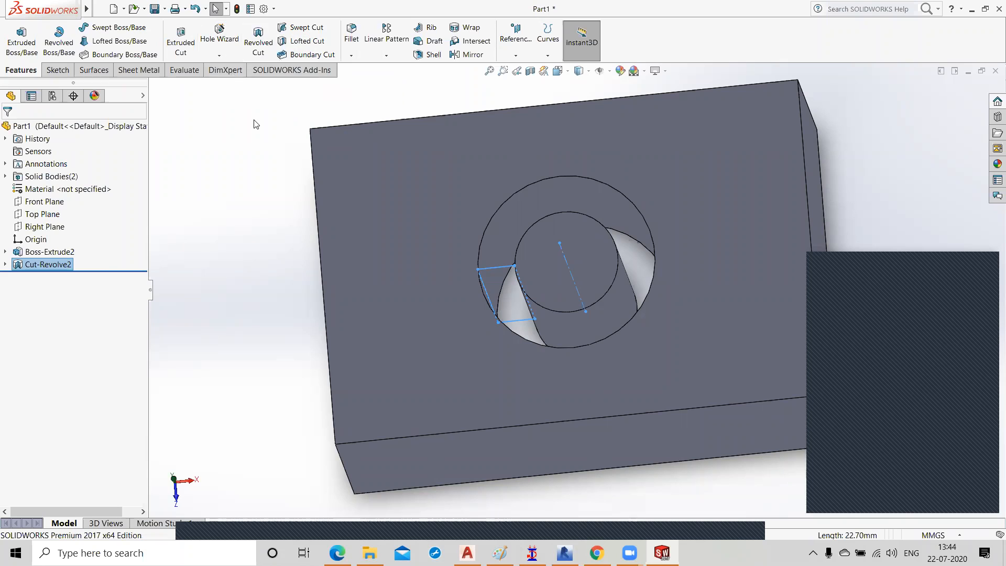